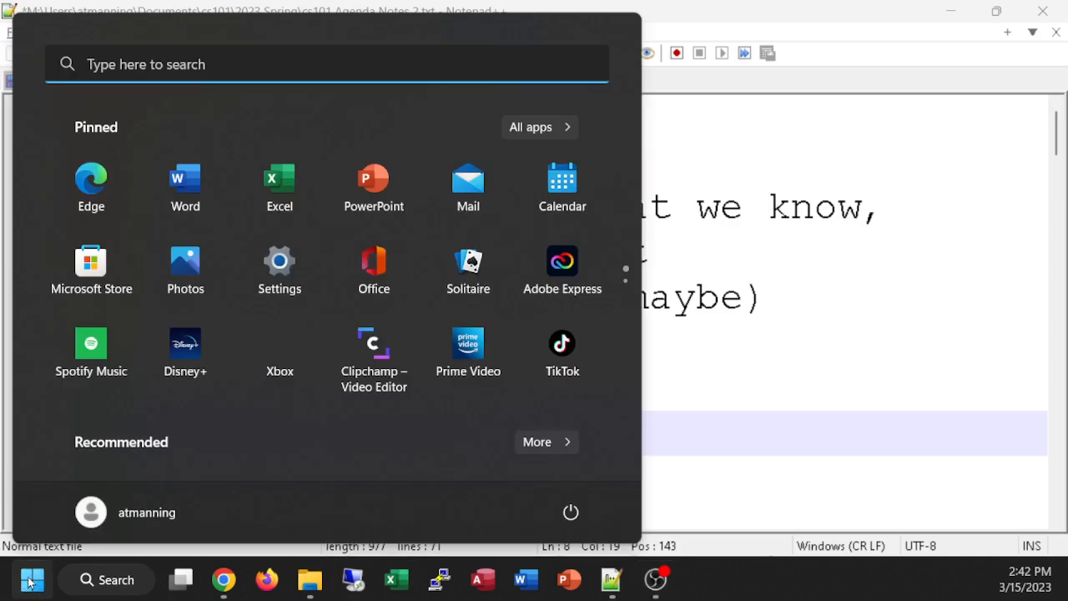
Step: Find Excel through the Windows search and launch it
{"action": "type", "text": "excel"}
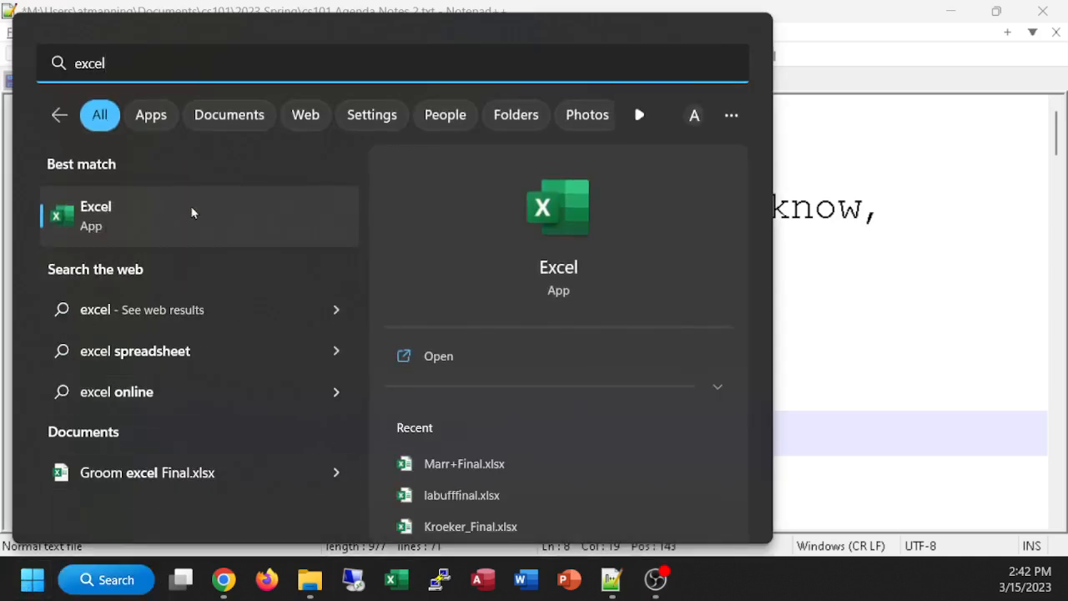
{"action": "right_click", "coordinate": [58, 220]}
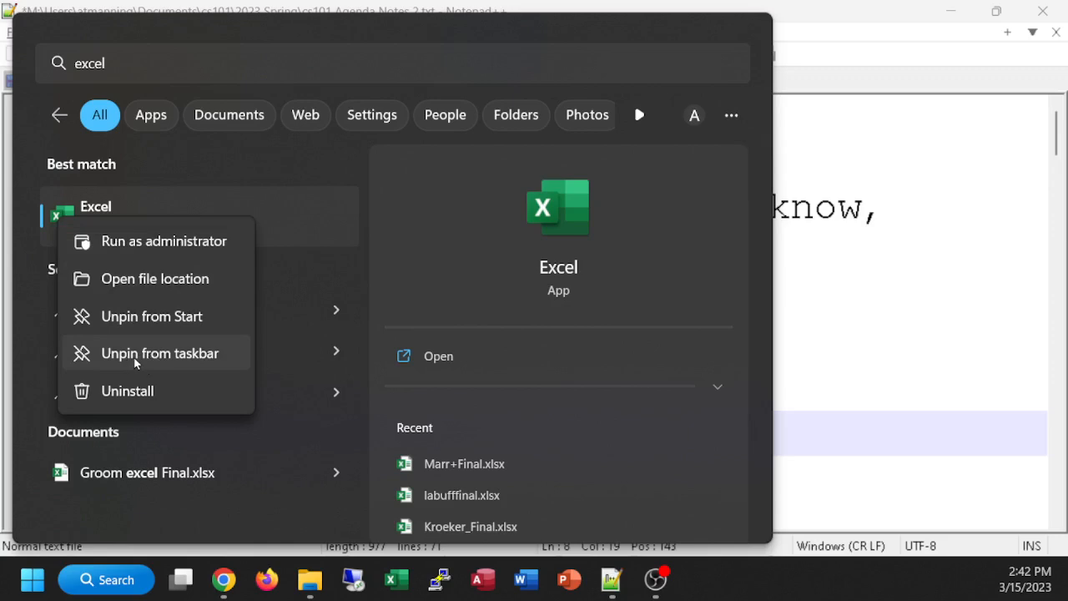
{"action": "left_click", "coordinate": [72, 210]}
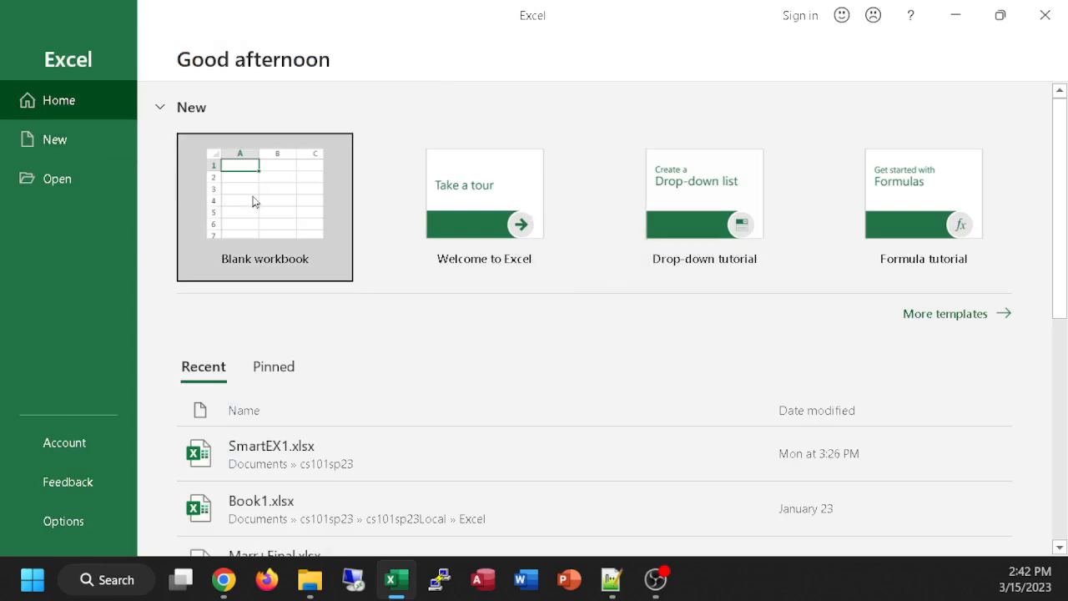
Step: Look through the recent workbooks, then browse for a file in the cs101sp23 folder under Documents
{"action": "scroll", "coordinate": [484, 275], "scroll_direction": "down", "scroll_amount": 1}
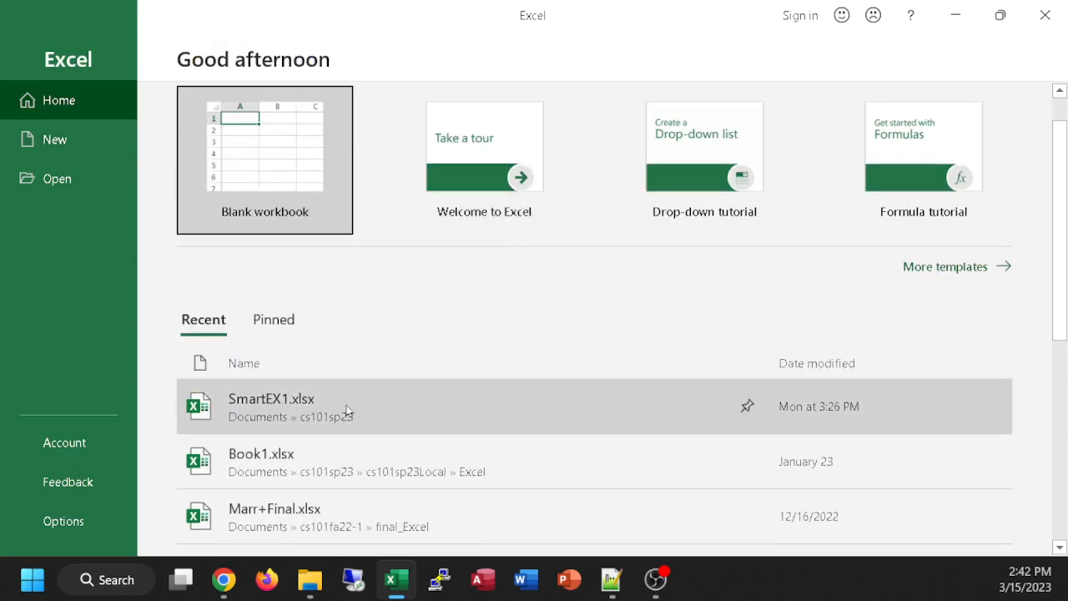
{"action": "scroll", "coordinate": [258, 407], "scroll_direction": "down", "scroll_amount": 2}
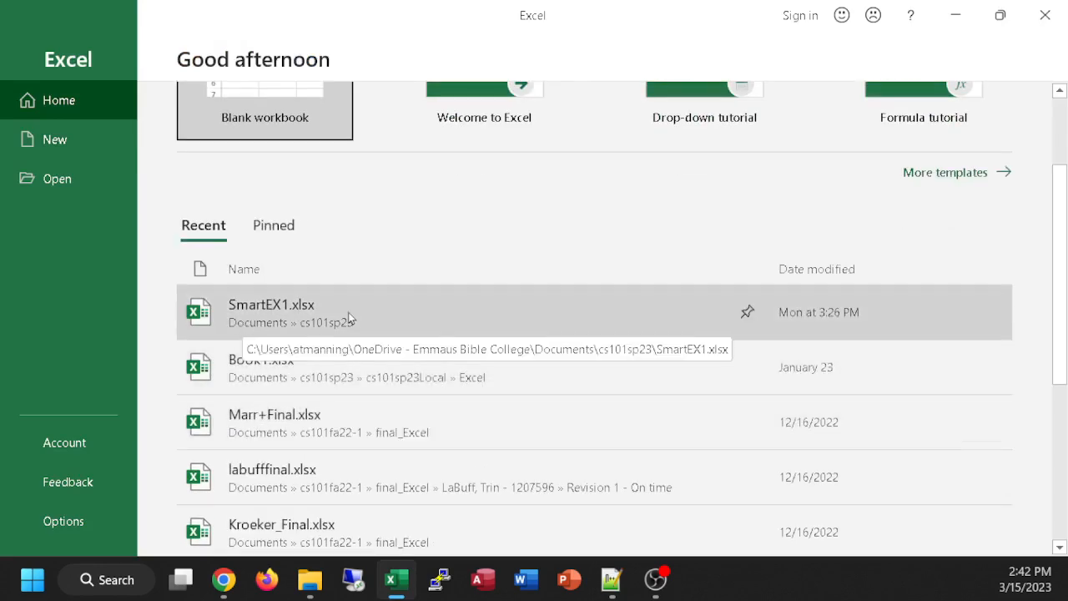
{"action": "scroll", "coordinate": [352, 317], "scroll_direction": "up", "scroll_amount": 2}
{"action": "scroll", "coordinate": [807, 289], "scroll_direction": "up", "scroll_amount": 1}
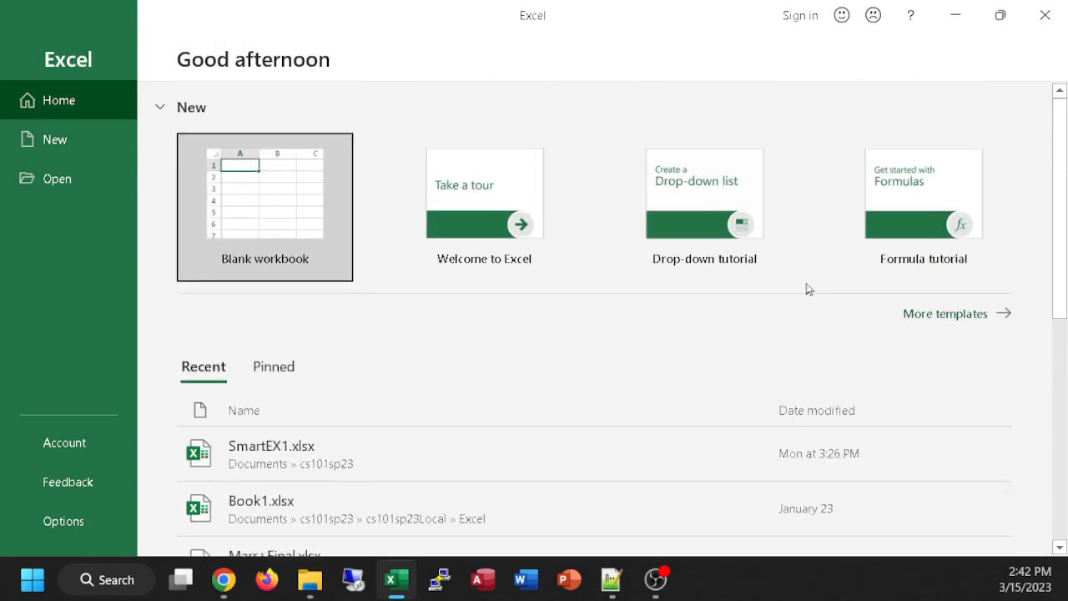
{"action": "scroll", "coordinate": [377, 269], "scroll_direction": "down", "scroll_amount": 7}
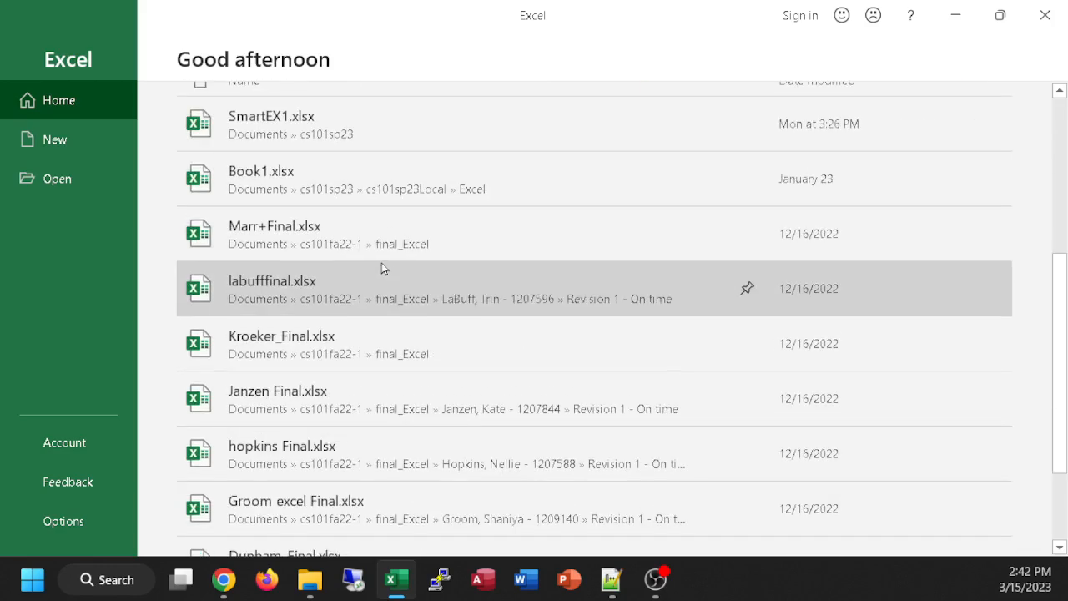
{"action": "left_click", "coordinate": [44, 180]}
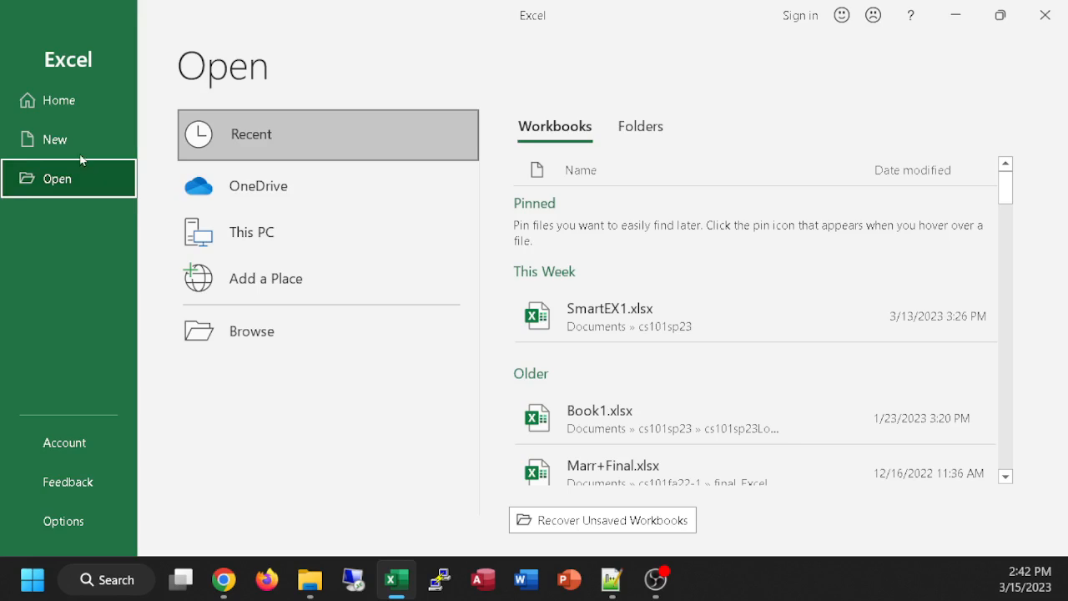
{"action": "left_click", "coordinate": [230, 337]}
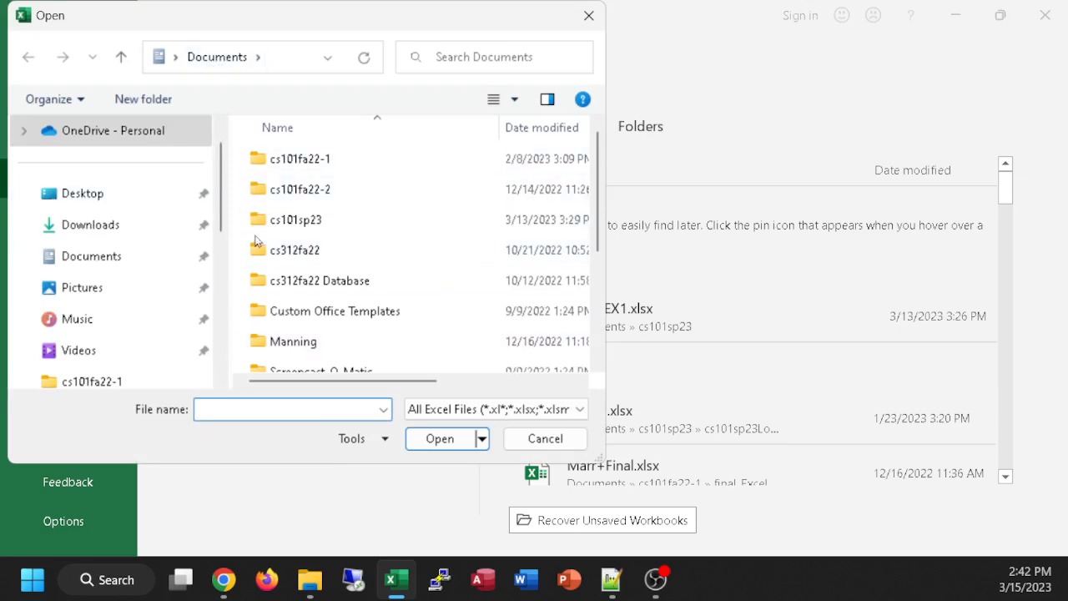
{"action": "double_click", "coordinate": [302, 227]}
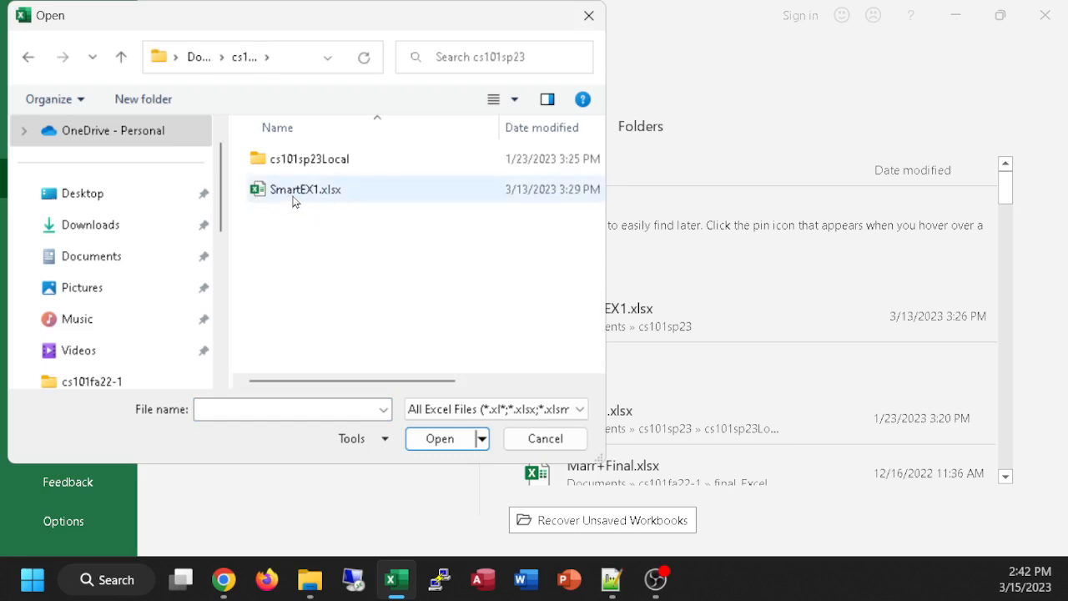
Step: Move and widen the Open dialog, and examine the parts of the cs101sp23 folder's full path
{"action": "left_click_drag", "start_coordinate": [254, 21], "coordinate": [387, 38]}
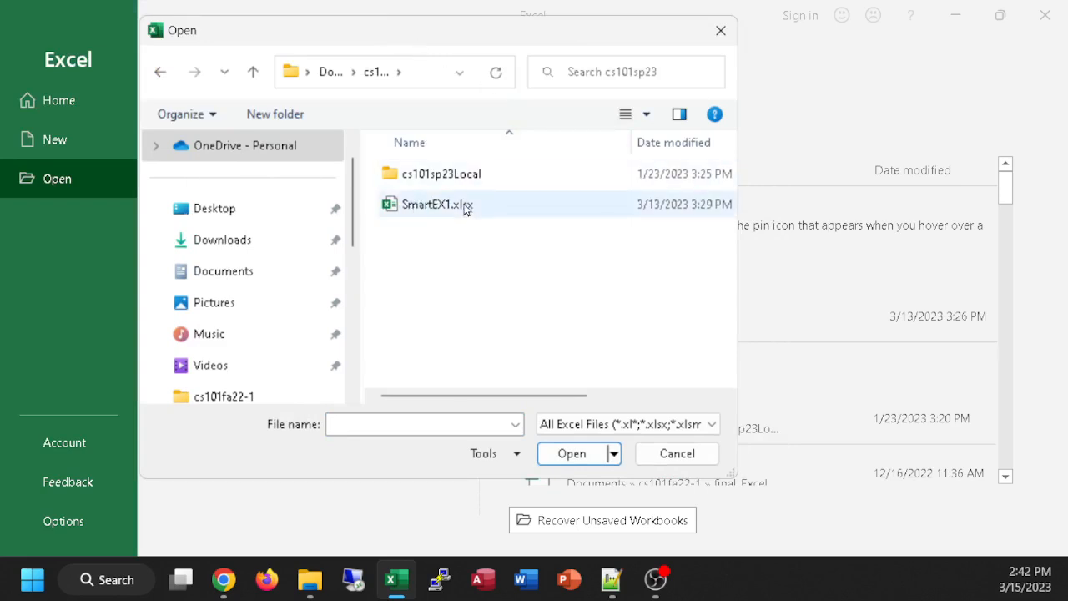
{"action": "left_click_drag", "start_coordinate": [738, 213], "coordinate": [968, 231]}
{"action": "left_click", "coordinate": [547, 74]}
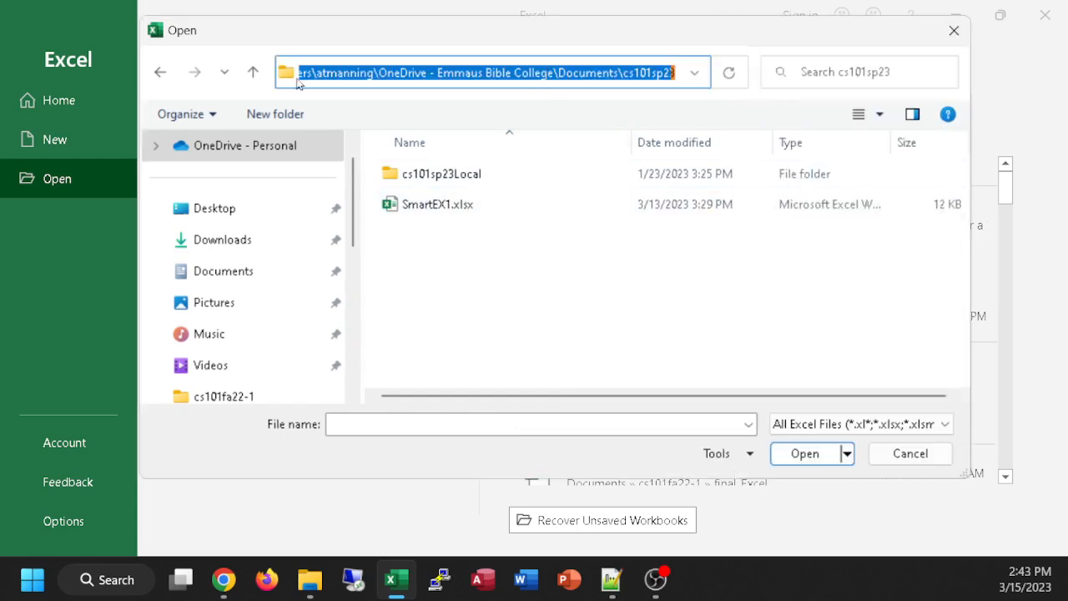
{"action": "left_click_drag", "start_coordinate": [389, 73], "coordinate": [250, 80]}
{"action": "left_click", "coordinate": [402, 77]}
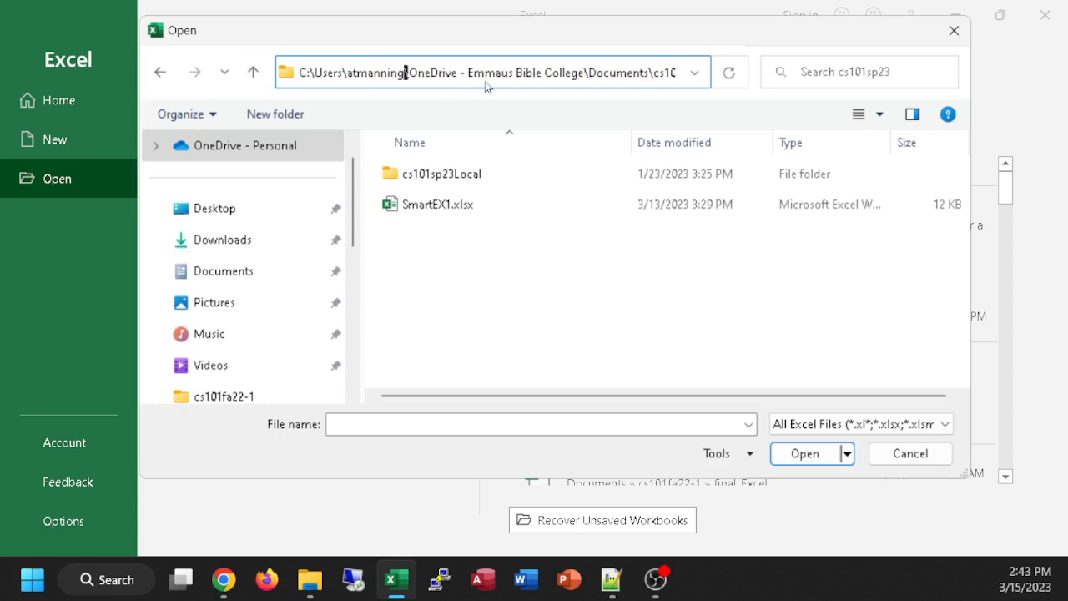
{"action": "left_click_drag", "start_coordinate": [591, 74], "coordinate": [693, 73]}
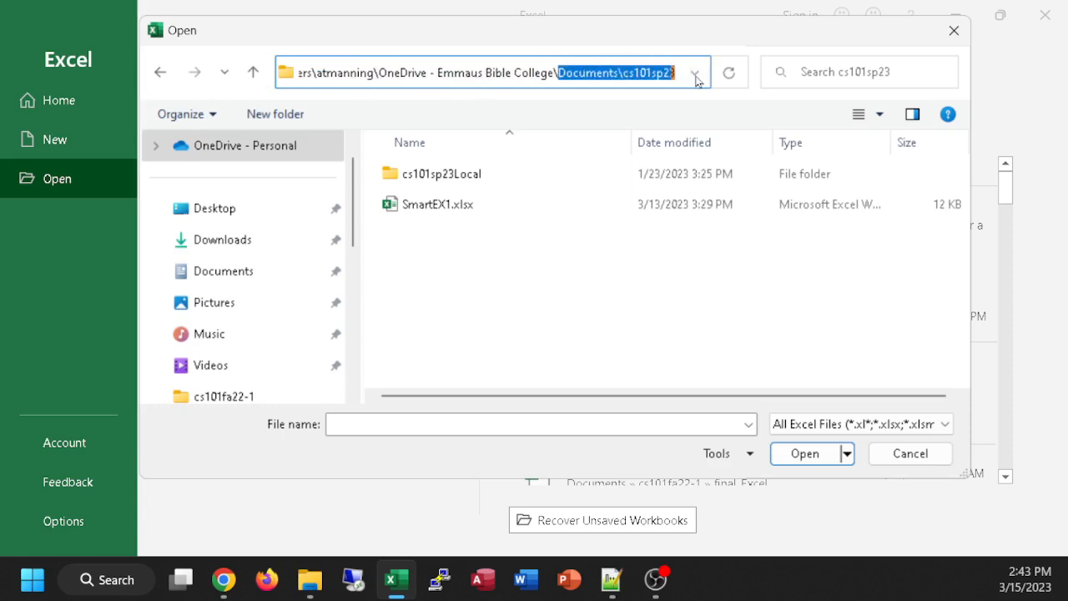
{"action": "left_click", "coordinate": [413, 73]}
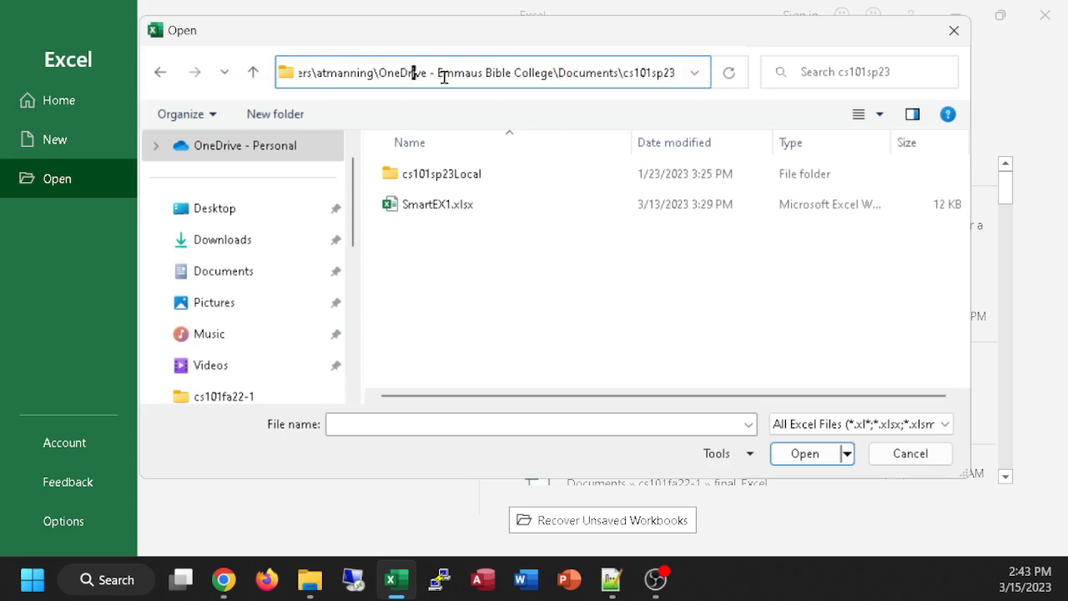
{"action": "left_click_drag", "start_coordinate": [377, 73], "coordinate": [546, 76]}
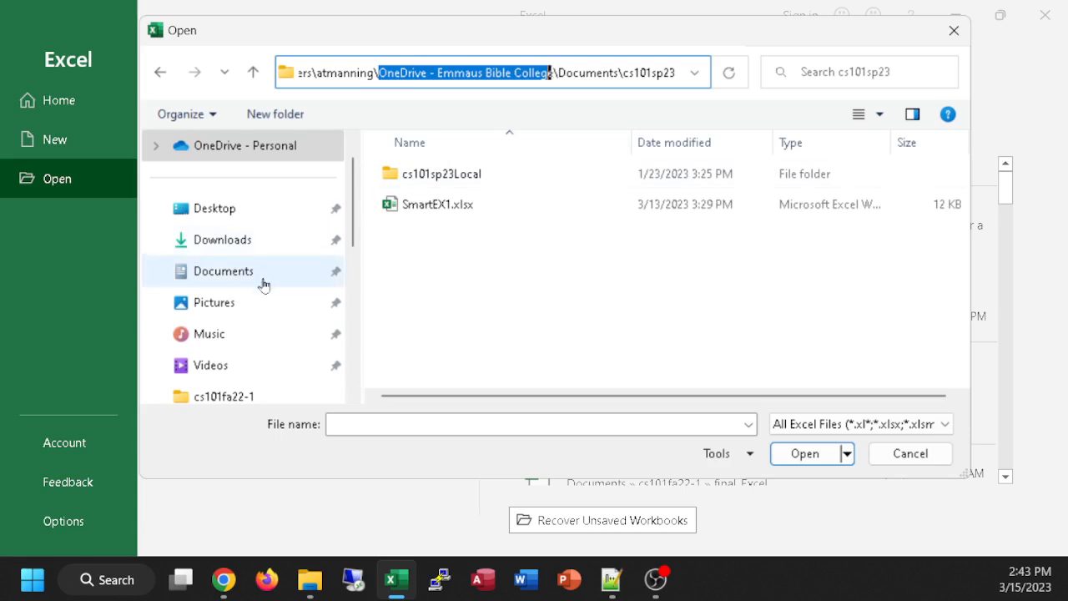
{"action": "left_click", "coordinate": [452, 281]}
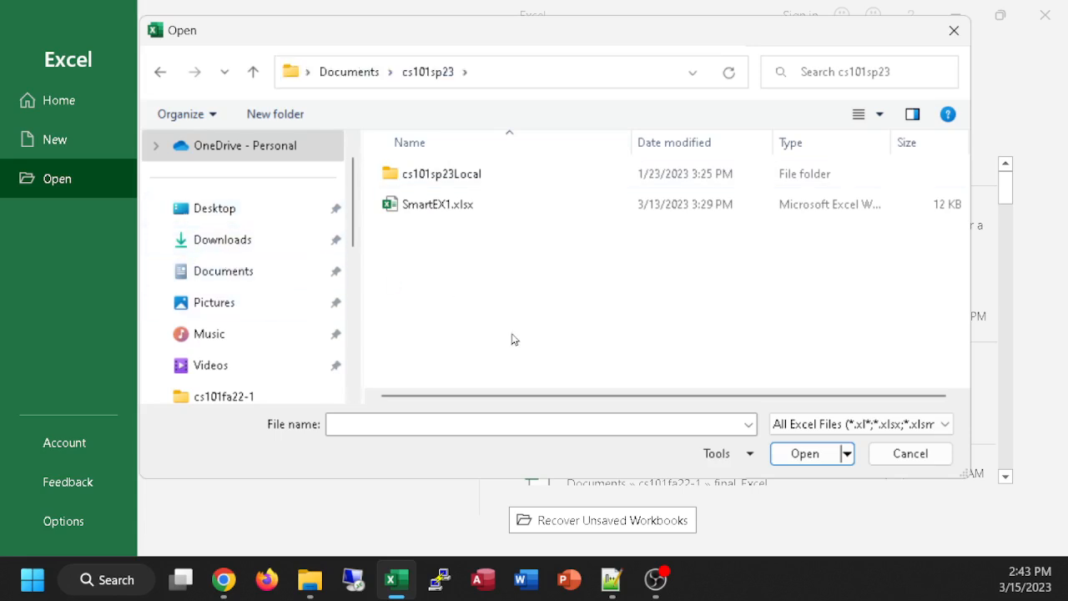
Step: Open the workbook SmartEX1.xlsx from the cs101sp23 folder
{"action": "double_click", "coordinate": [431, 203]}
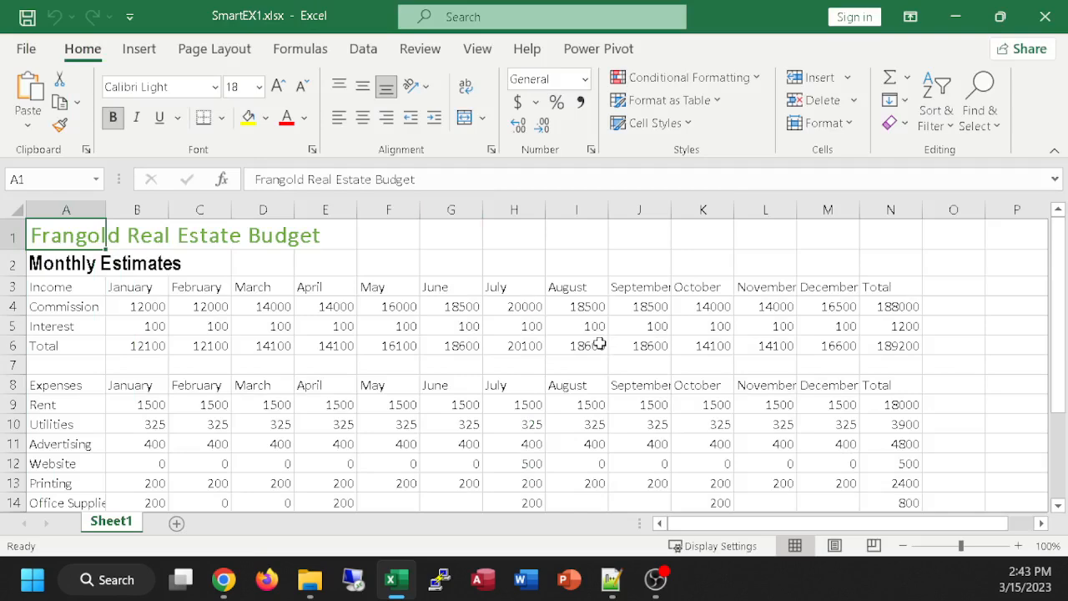
{"action": "scroll", "coordinate": [462, 328], "scroll_direction": "up", "scroll_amount": 3, "text": "ctrl"}
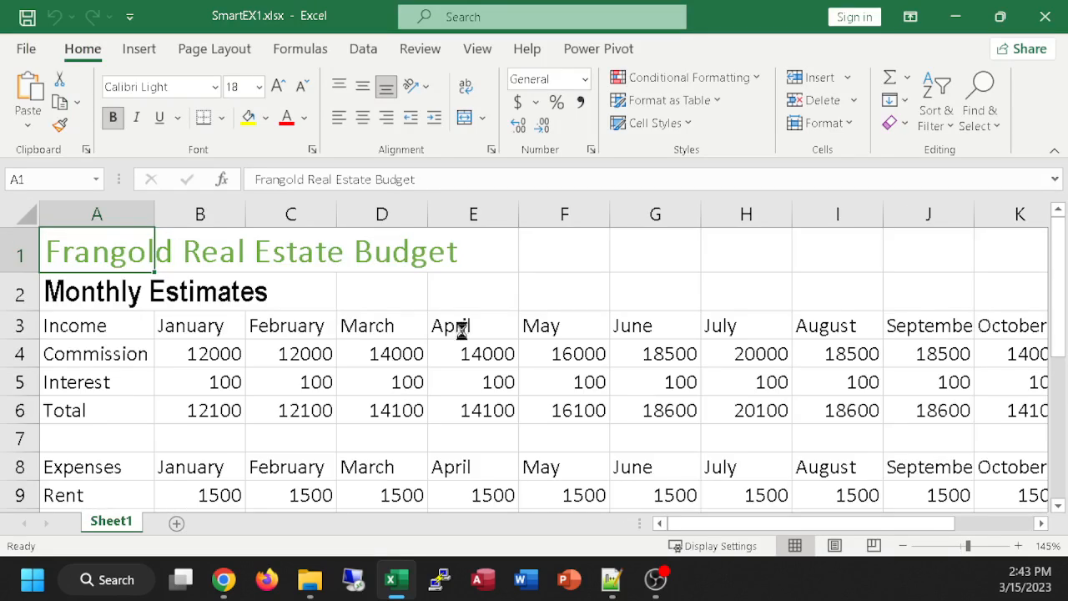
{"action": "scroll", "coordinate": [462, 327], "scroll_direction": "up", "scroll_amount": 8, "text": "ctrl"}
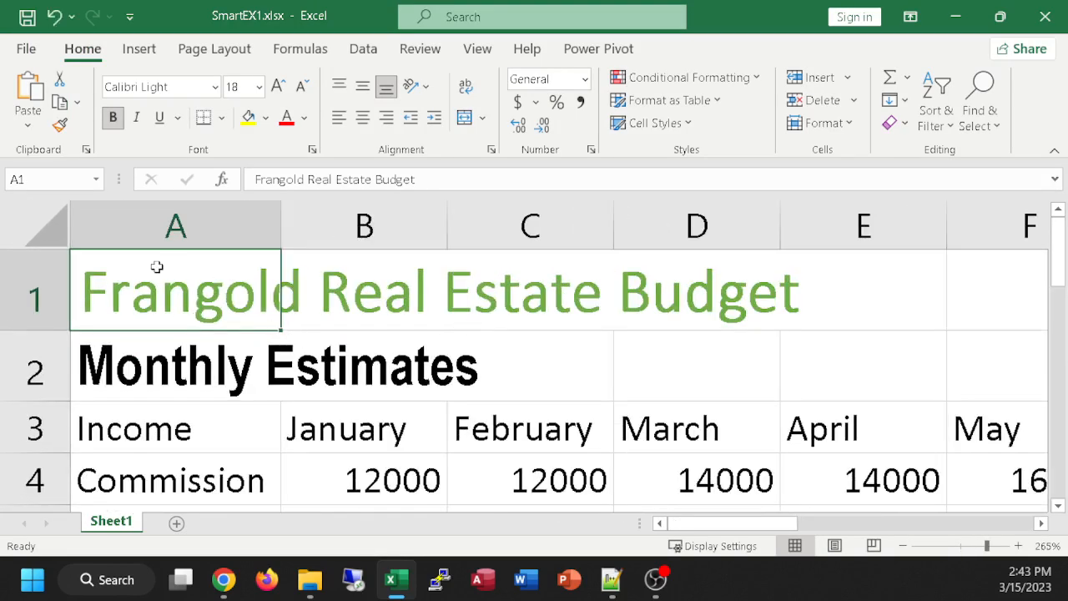
Step: Examine the cells across rows 1 and 2 to see which ones actually contain the title and subtitle text
{"action": "left_click", "coordinate": [335, 292]}
{"action": "left_click", "coordinate": [508, 283]}
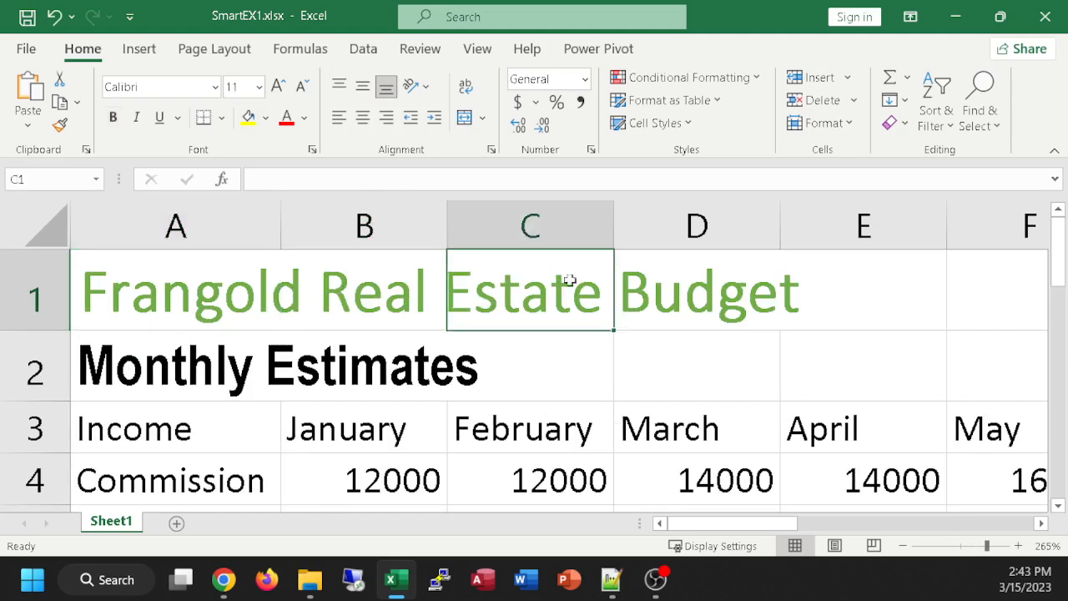
{"action": "left_click", "coordinate": [674, 291]}
{"action": "left_click", "coordinate": [870, 304]}
{"action": "left_click", "coordinate": [891, 359]}
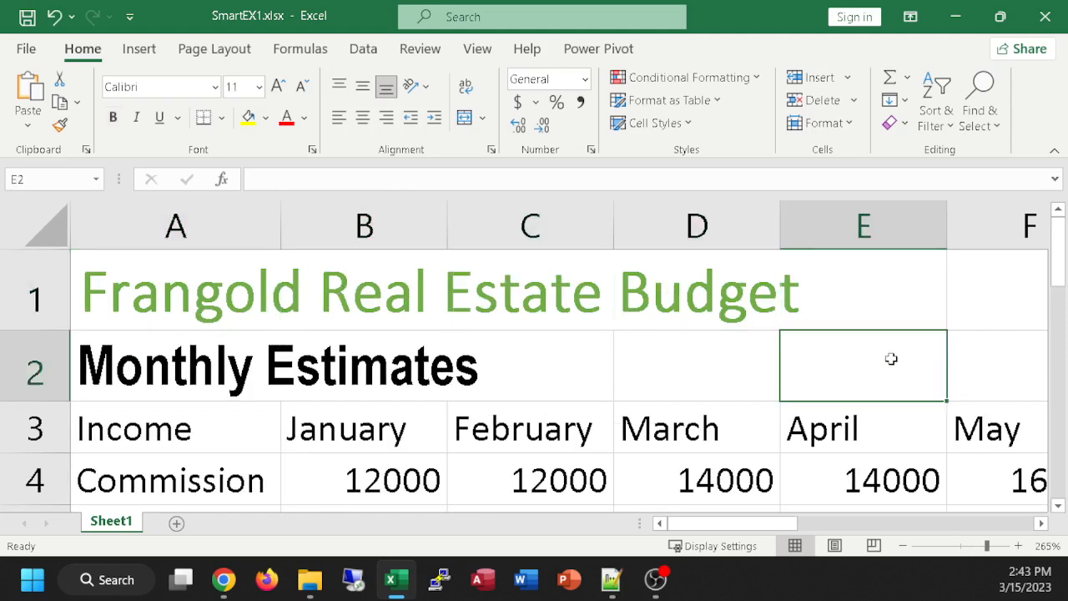
{"action": "left_click", "coordinate": [753, 360]}
{"action": "left_click", "coordinate": [572, 386]}
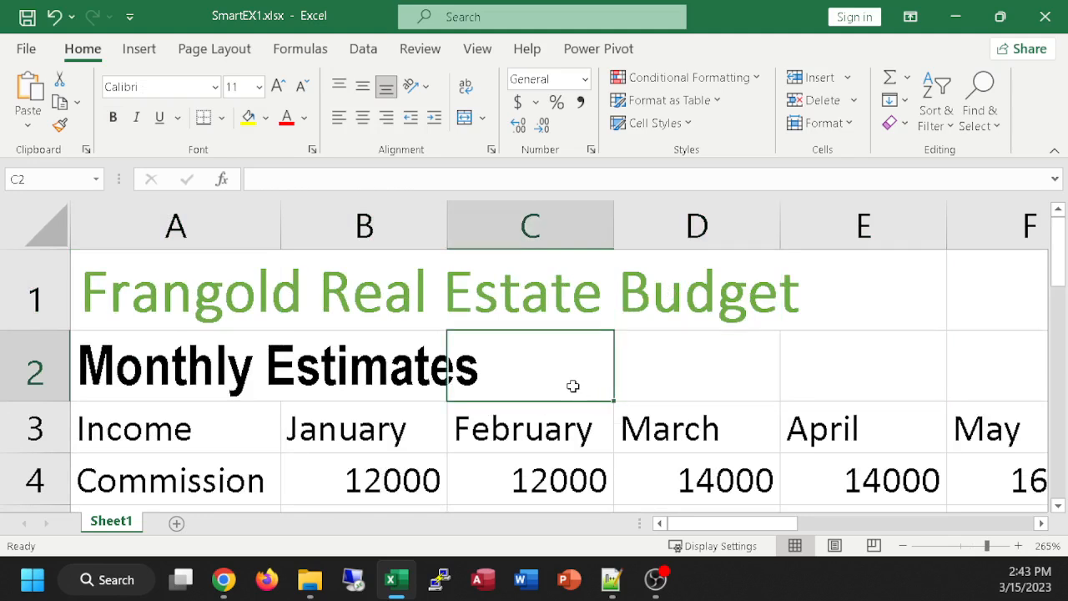
{"action": "left_click", "coordinate": [414, 373]}
{"action": "left_click", "coordinate": [276, 356]}
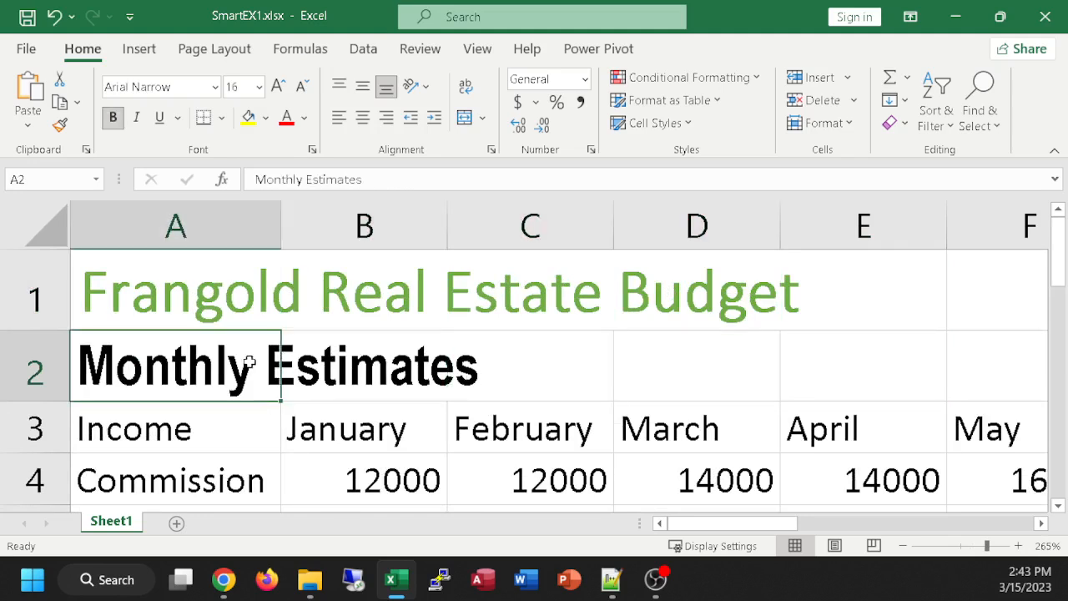
{"action": "left_click", "coordinate": [486, 367]}
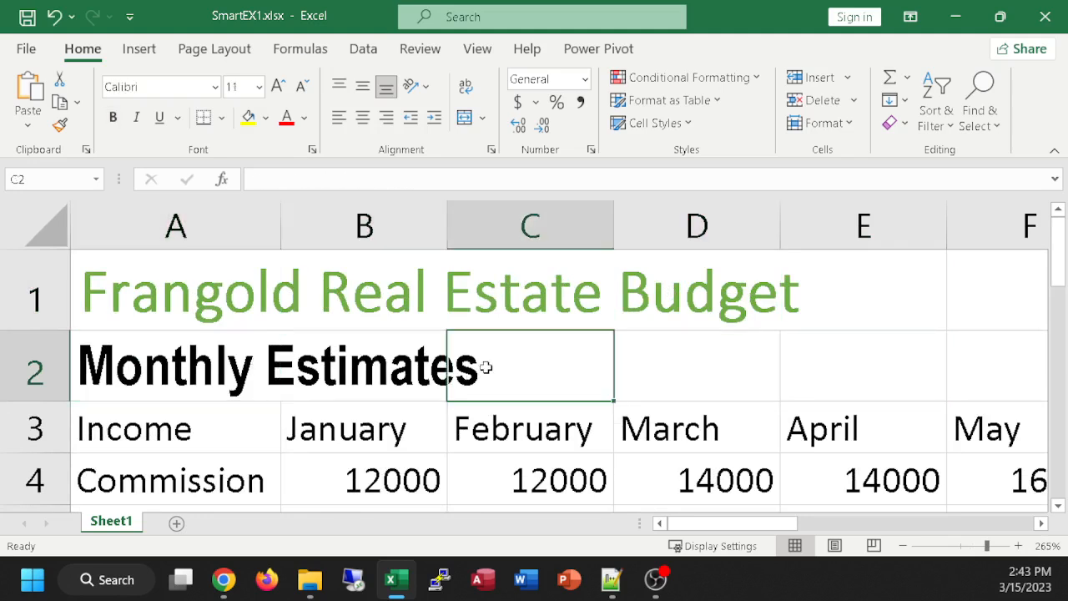
Step: Open the February header in cell C3 for editing and move the insertion point within its text
{"action": "left_click", "coordinate": [543, 420]}
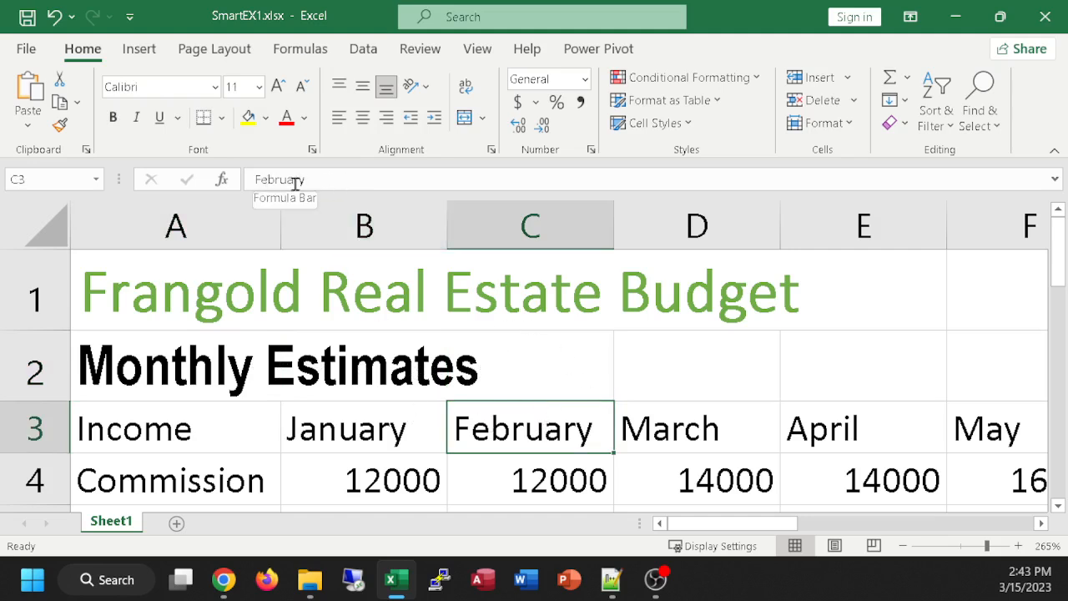
{"action": "double_click", "coordinate": [522, 429]}
{"action": "key", "text": "Left"}
{"action": "key", "text": "Left"}
{"action": "key", "text": "Left"}
{"action": "key", "text": "Left"}
{"action": "key", "text": "Left"}
{"action": "key", "text": "Left"}
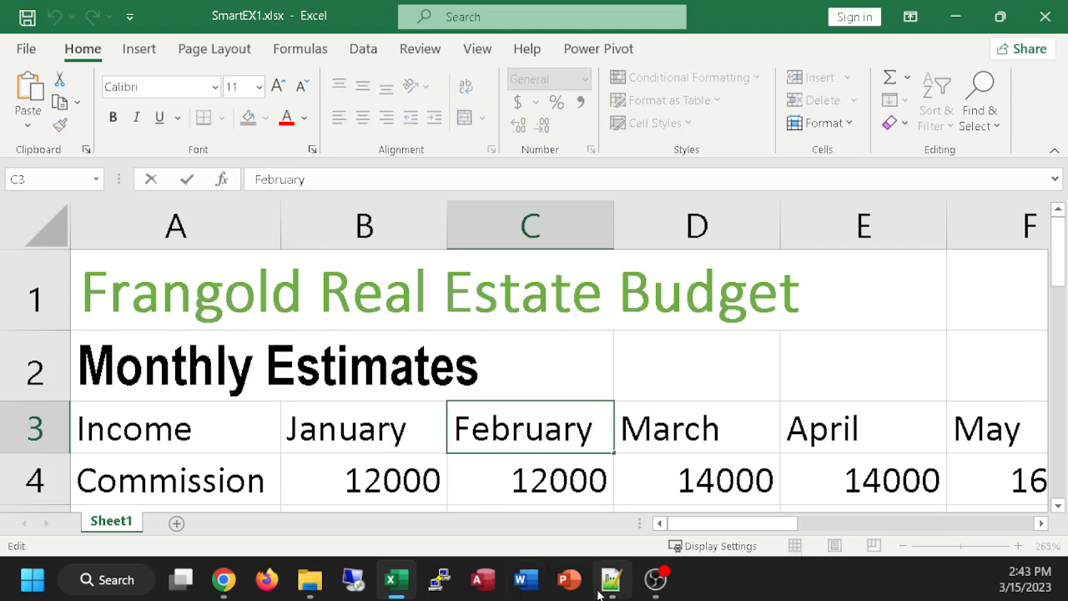
Step: Clear the header in cell D3 and re-enter it as "March", keeping the cell selected
{"action": "left_click", "coordinate": [747, 426]}
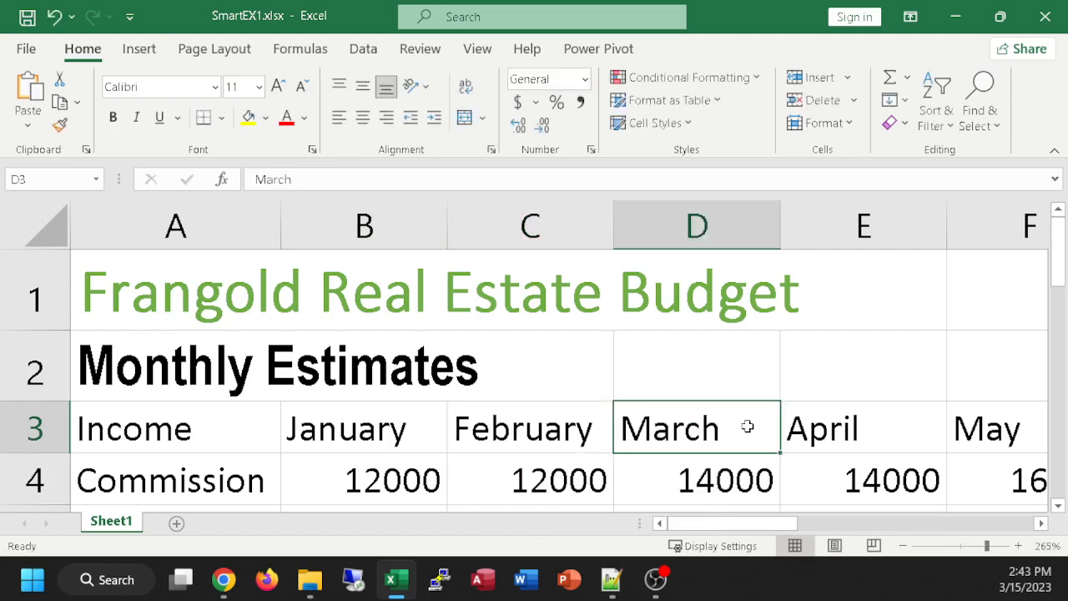
{"action": "key", "text": "BackSpace"}
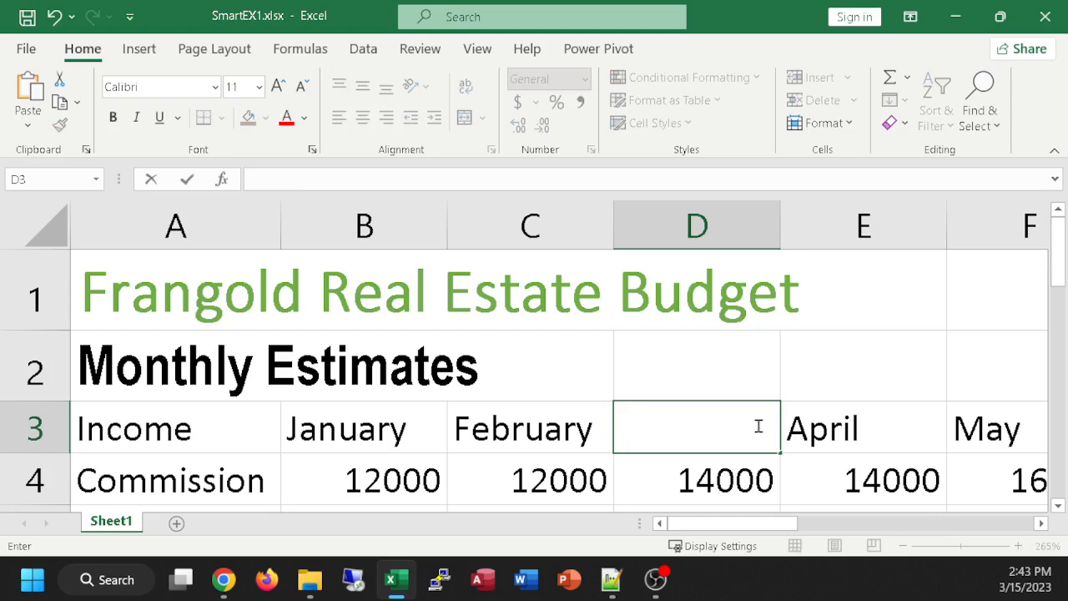
{"action": "type", "text": "March"}
{"action": "key", "text": "ctrl+Return"}
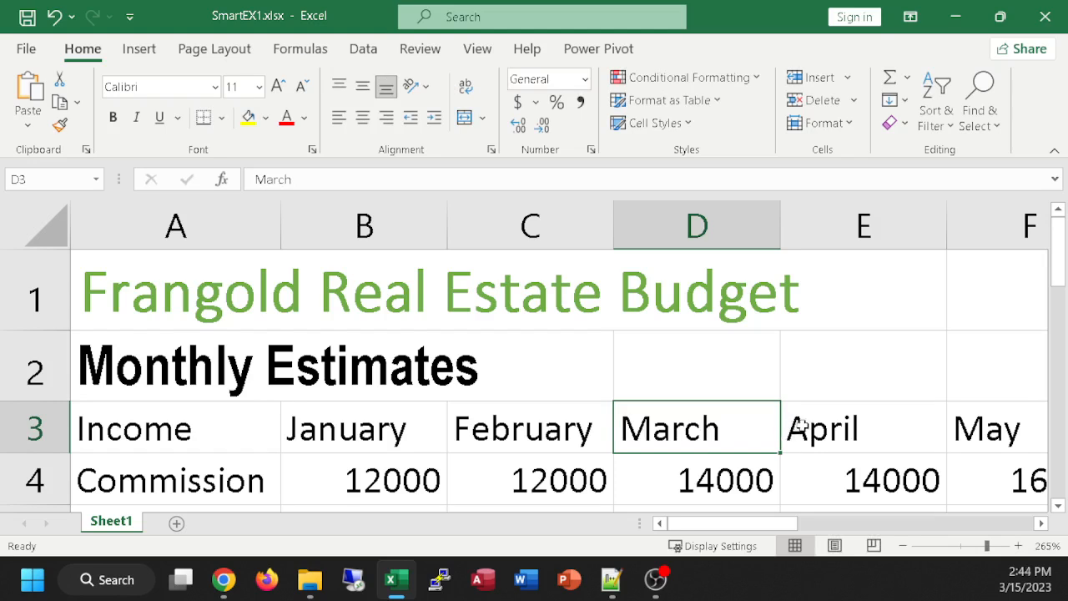
Step: Select B5:E6 and clear only its active cell B5, undoing and redoing the deletion before committing it
{"action": "scroll", "coordinate": [638, 383], "scroll_direction": "down", "scroll_amount": 1}
{"action": "left_click_drag", "start_coordinate": [370, 327], "coordinate": [936, 406]}
{"action": "key", "text": "BackSpace"}
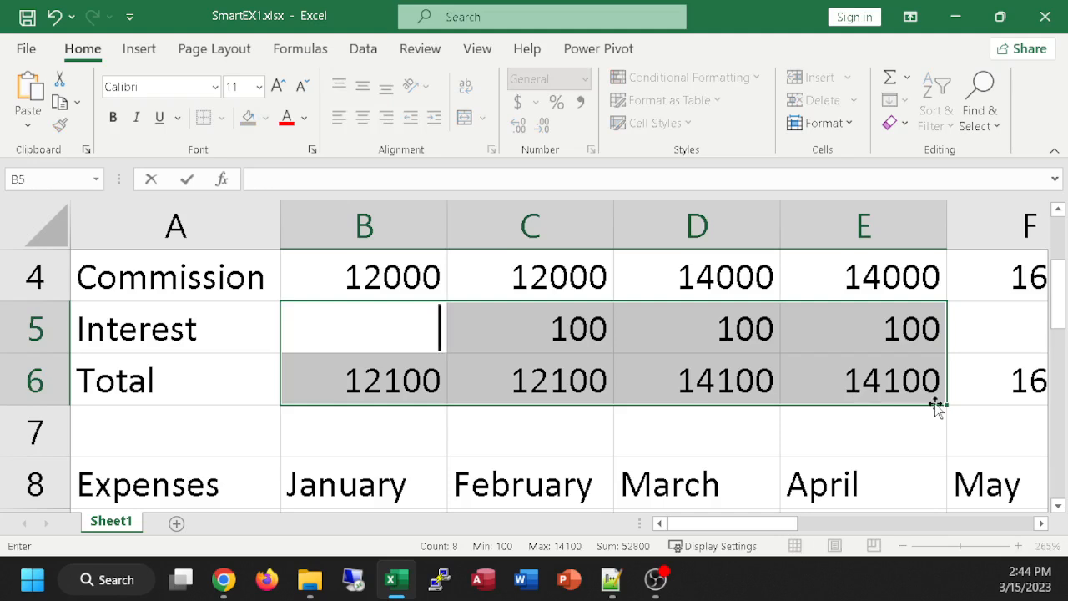
{"action": "key", "text": "ctrl+z"}
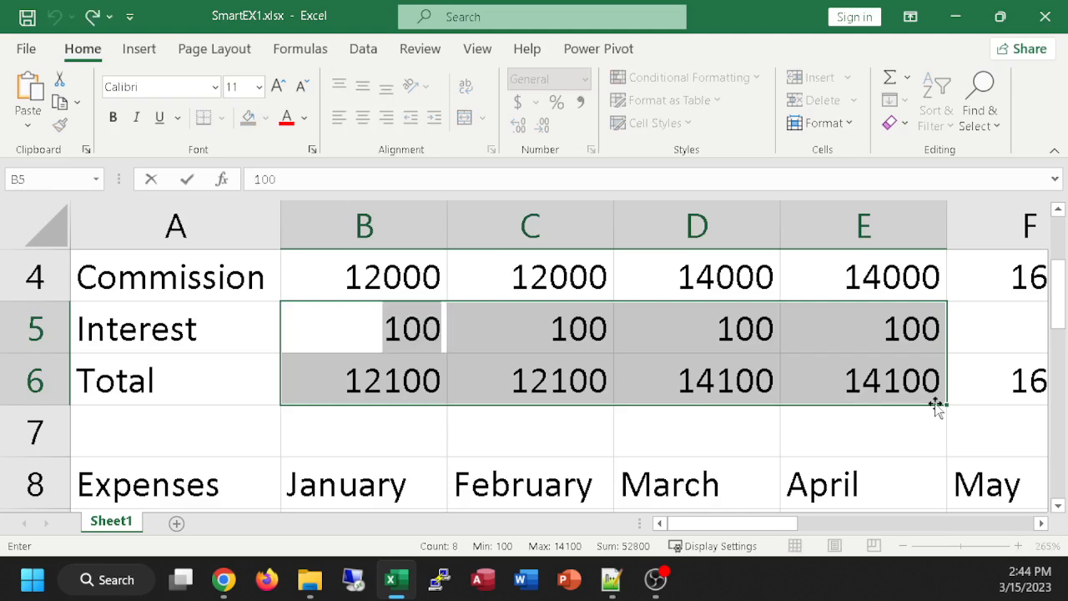
{"action": "key", "text": "ctrl+y"}
{"action": "key", "text": "ctrl+z"}
{"action": "key", "text": "ctrl+y"}
{"action": "left_click", "coordinate": [755, 499]}
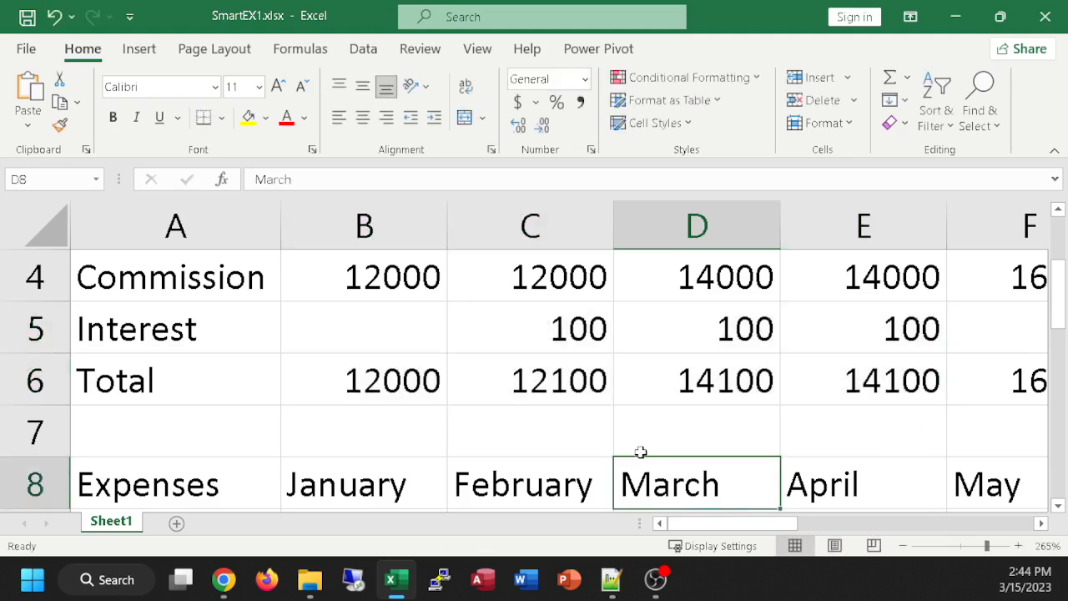
Step: Undo the clearing of cell B5 and delete the contents of the entire range B5:E6
{"action": "key", "text": "ctrl+z"}
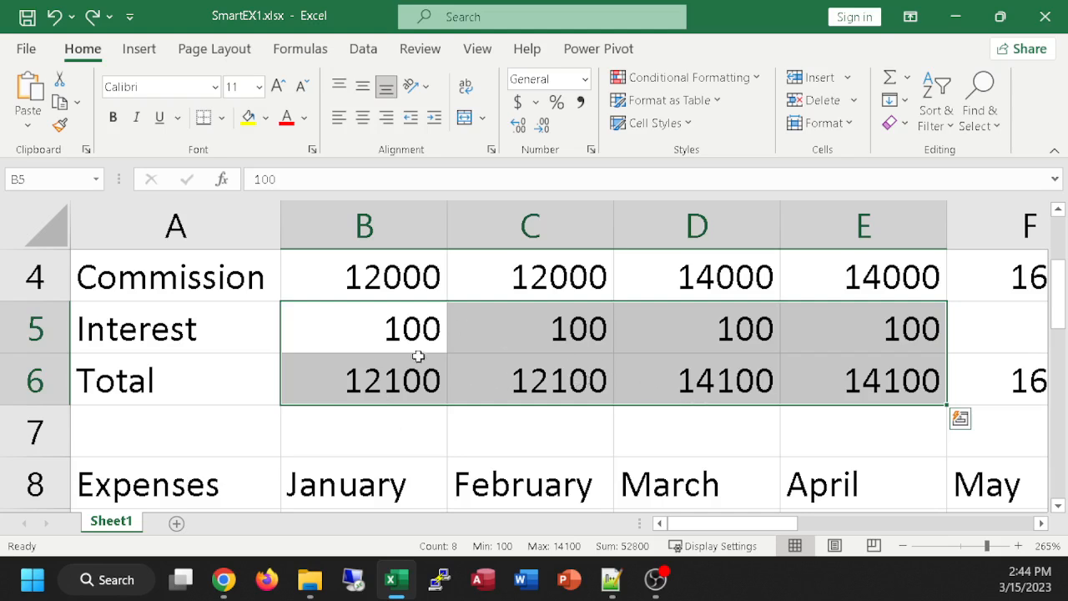
{"action": "key", "text": "Delete"}
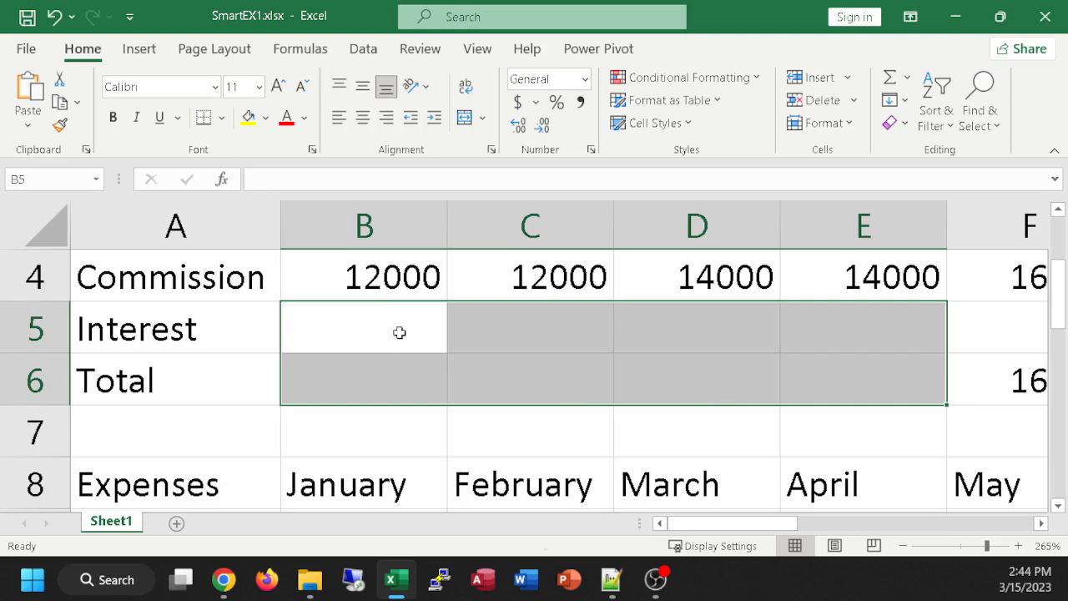
Step: Undo the deletion of B5:E6, then clear cell B5 alone and re-enter 100 in it
{"action": "key", "text": "ctrl+z"}
{"action": "key", "text": "BackSpace"}
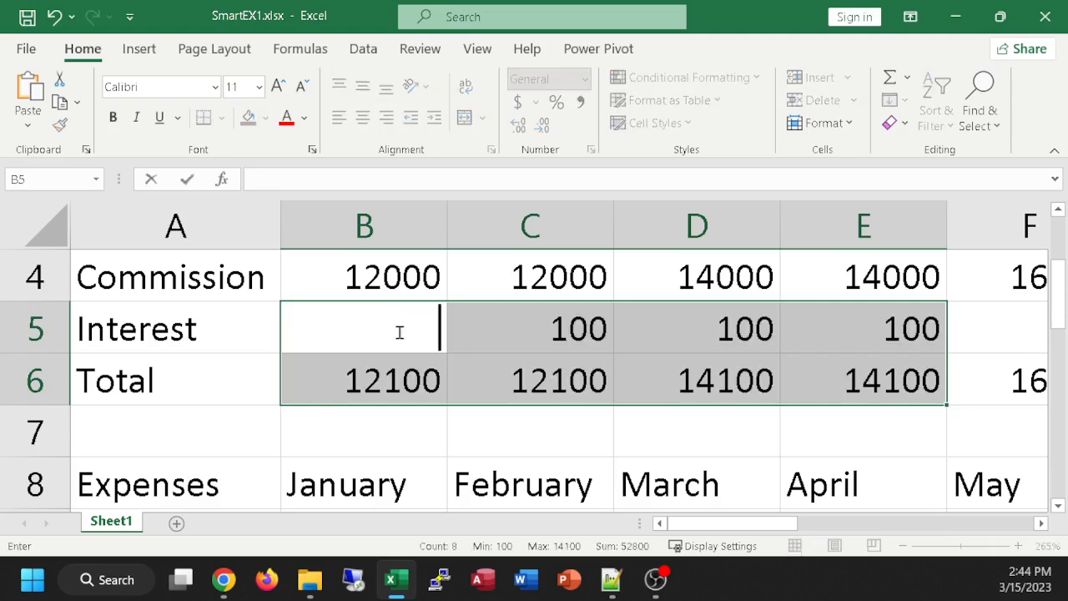
{"action": "type", "text": "100"}
{"action": "left_click", "coordinate": [422, 435]}
Step: Delete the contents of the range B5:E6 and undo the deletion
{"action": "left_click_drag", "start_coordinate": [382, 321], "coordinate": [862, 362]}
{"action": "key", "text": "Delete"}
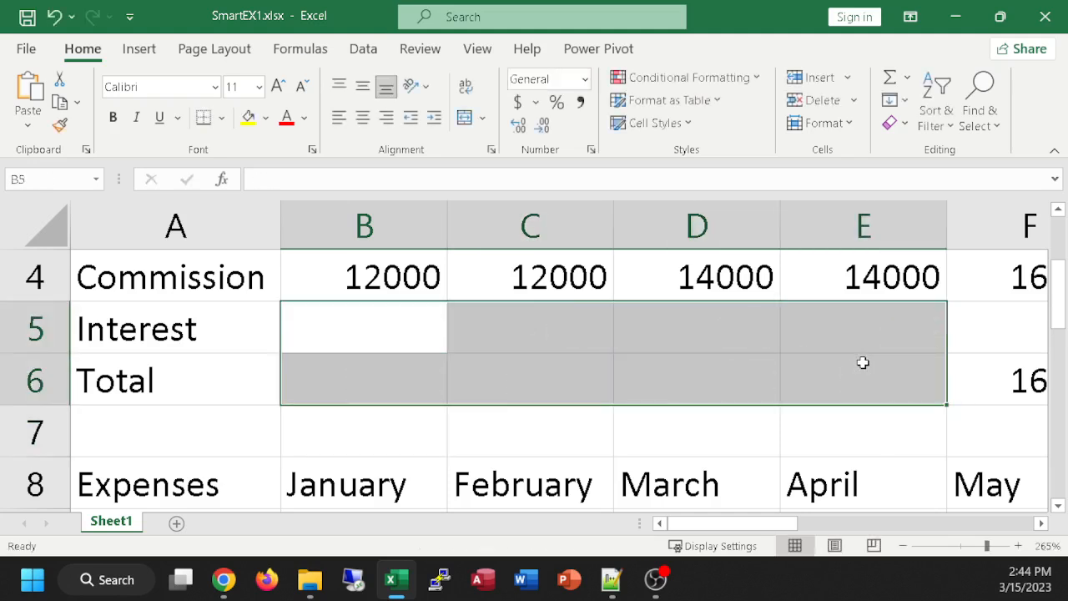
{"action": "key", "text": "ctrl+z"}
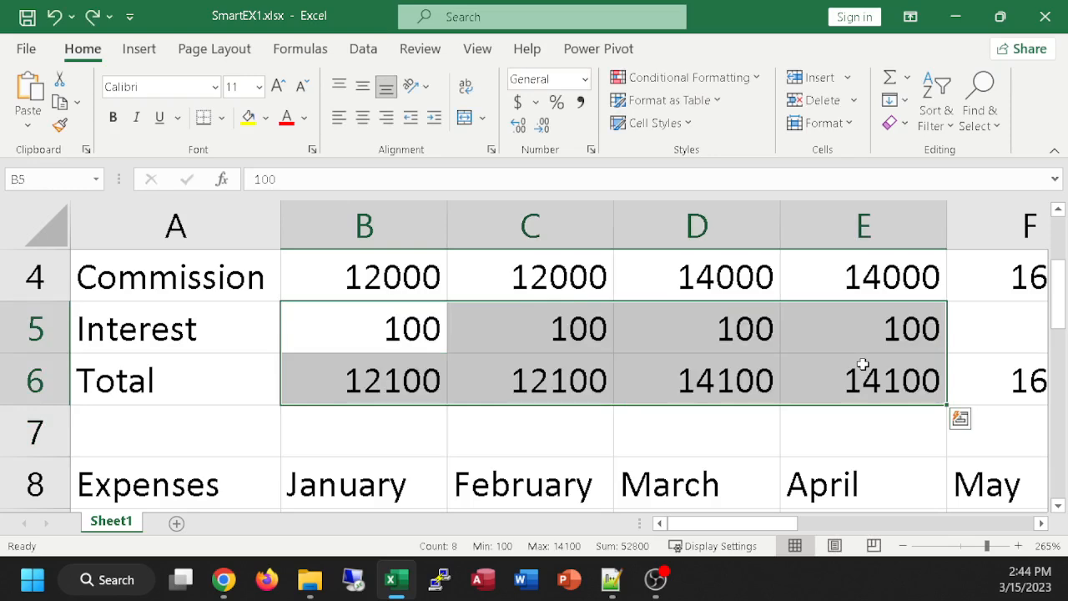
{"action": "left_click", "coordinate": [558, 446]}
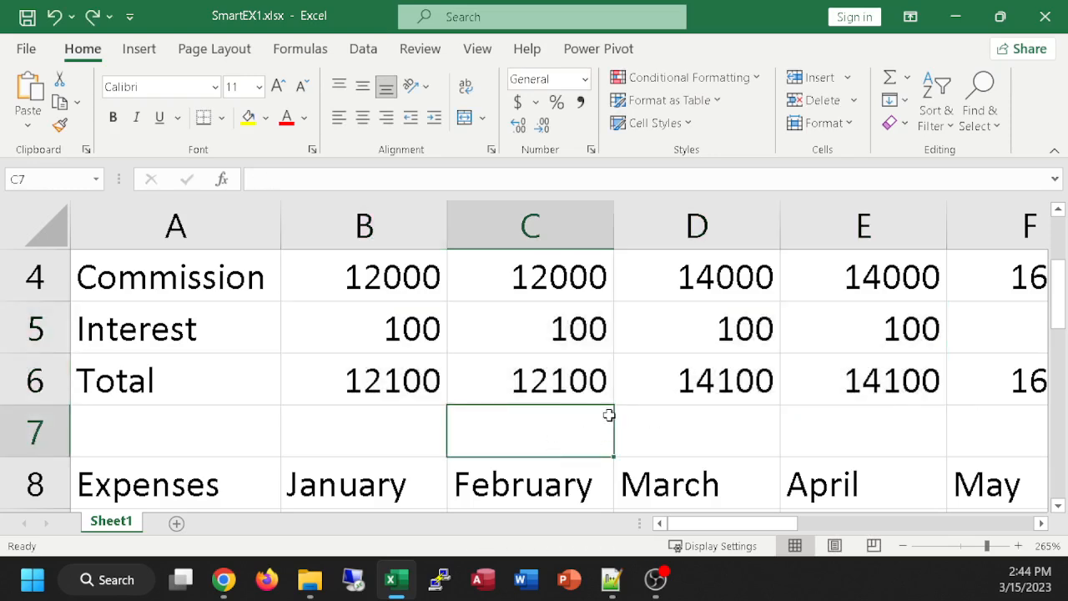
Step: Fill the month series from the January header in B3 across the row through H3
{"action": "scroll", "coordinate": [608, 412], "scroll_direction": "down", "scroll_amount": 1}
{"action": "scroll", "coordinate": [519, 412], "scroll_direction": "down", "scroll_amount": 2}
{"action": "scroll", "coordinate": [520, 412], "scroll_direction": "down", "scroll_amount": 3}
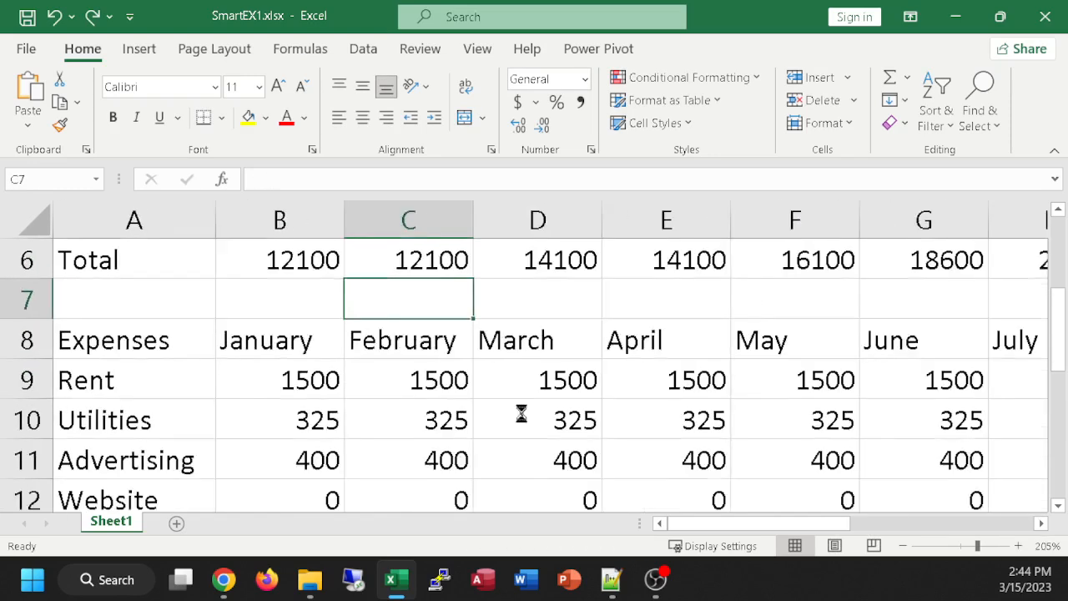
{"action": "scroll", "coordinate": [519, 409], "scroll_direction": "down", "scroll_amount": 2}
{"action": "scroll", "coordinate": [520, 409], "scroll_direction": "up", "scroll_amount": 2}
{"action": "left_click", "coordinate": [218, 338]}
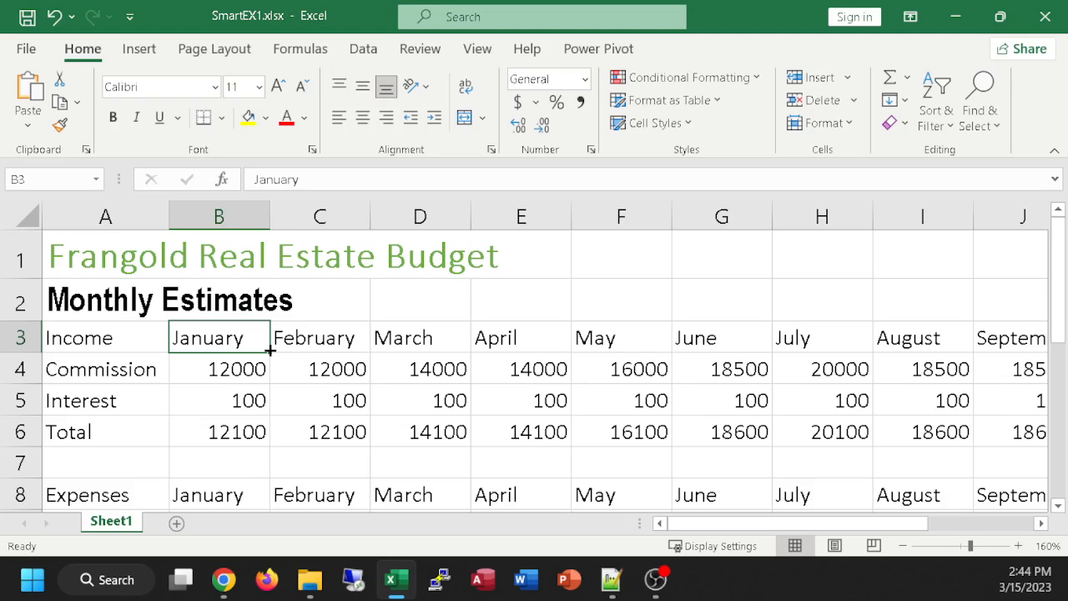
{"action": "left_click_drag", "start_coordinate": [270, 352], "coordinate": [870, 350]}
{"action": "left_click", "coordinate": [598, 348]}
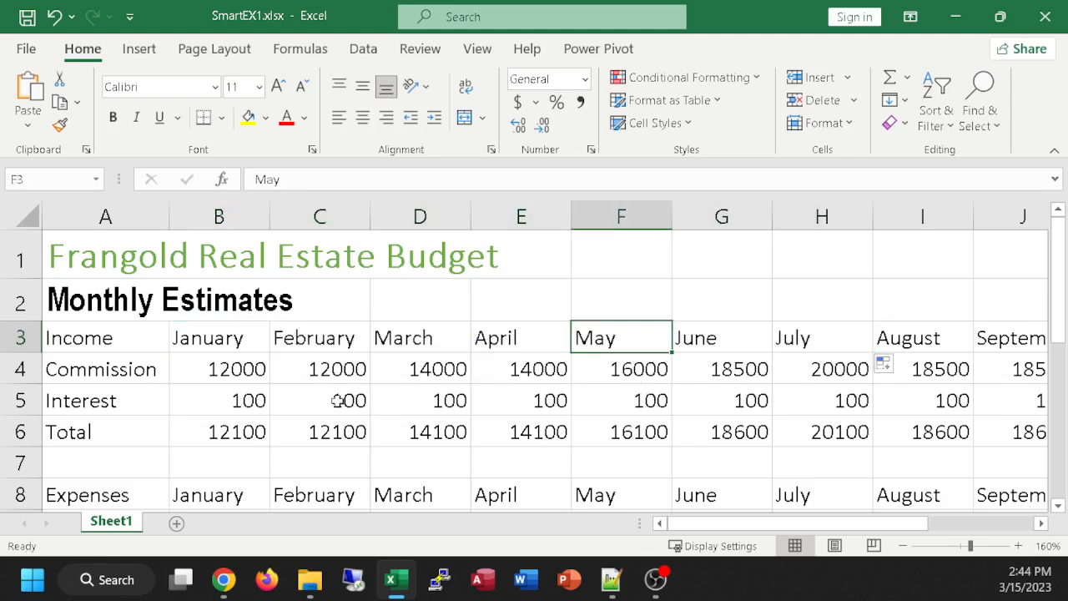
Step: Fill the January commission from B4 across through H4 and undo the fill
{"action": "left_click", "coordinate": [233, 369]}
{"action": "left_click_drag", "start_coordinate": [269, 381], "coordinate": [822, 385]}
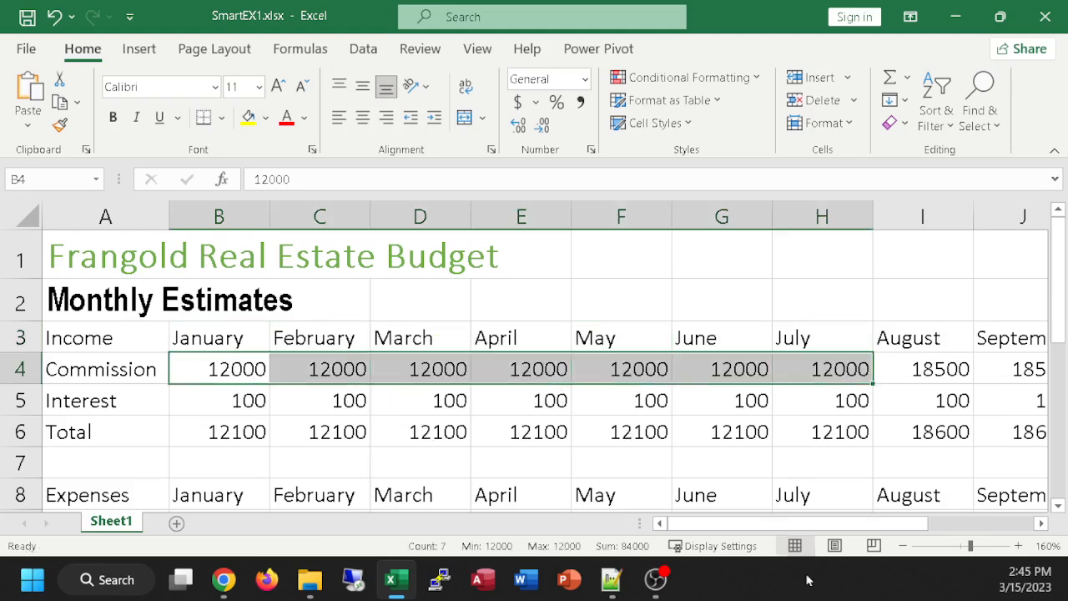
{"action": "key", "text": "ctrl+z"}
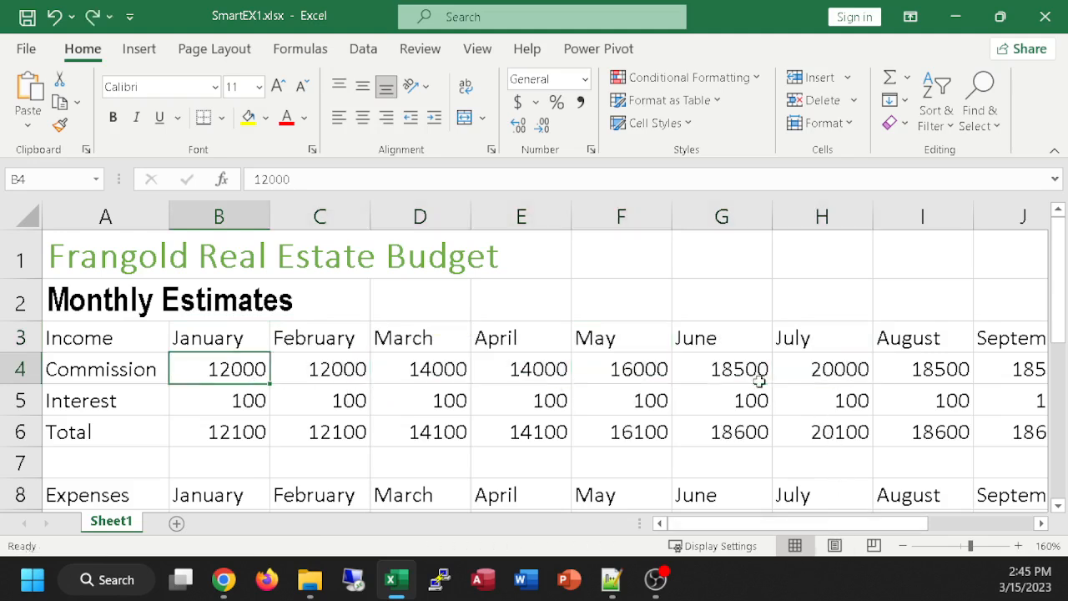
Step: Set the March commission in D4 to 140000 to check the total in D6, then undo the change
{"action": "left_click", "coordinate": [399, 398]}
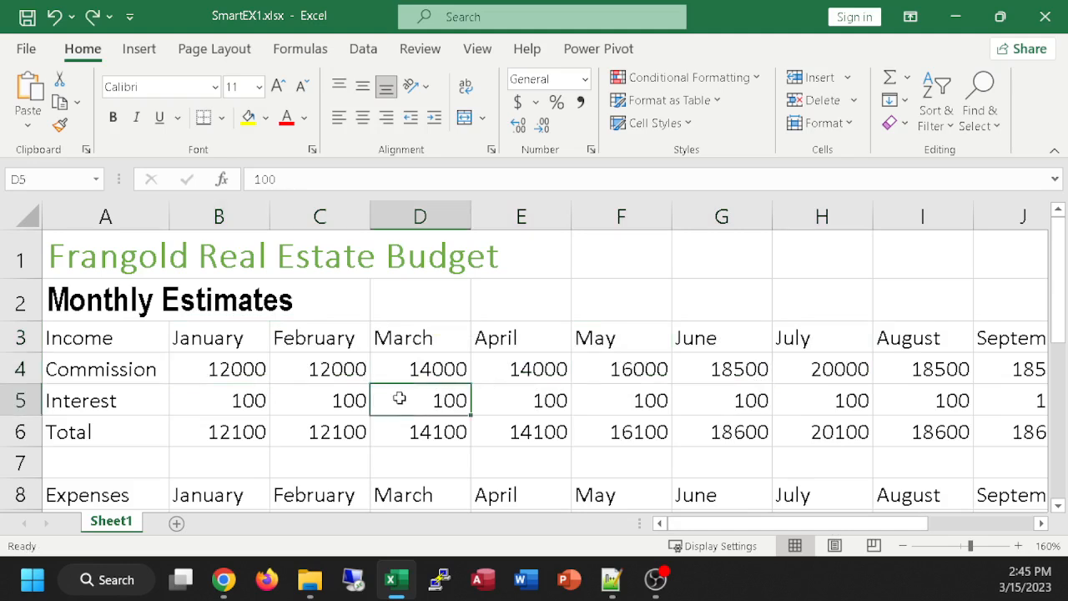
{"action": "left_click", "coordinate": [419, 368]}
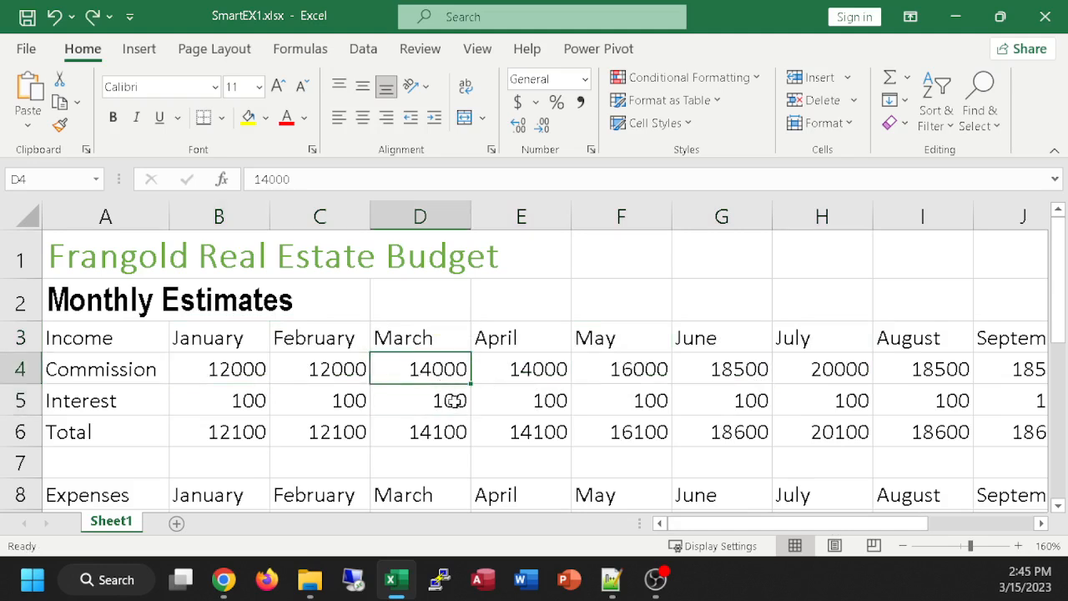
{"action": "key", "text": "F2"}
{"action": "key", "text": "BackSpace"}
{"action": "key", "text": "BackSpace"}
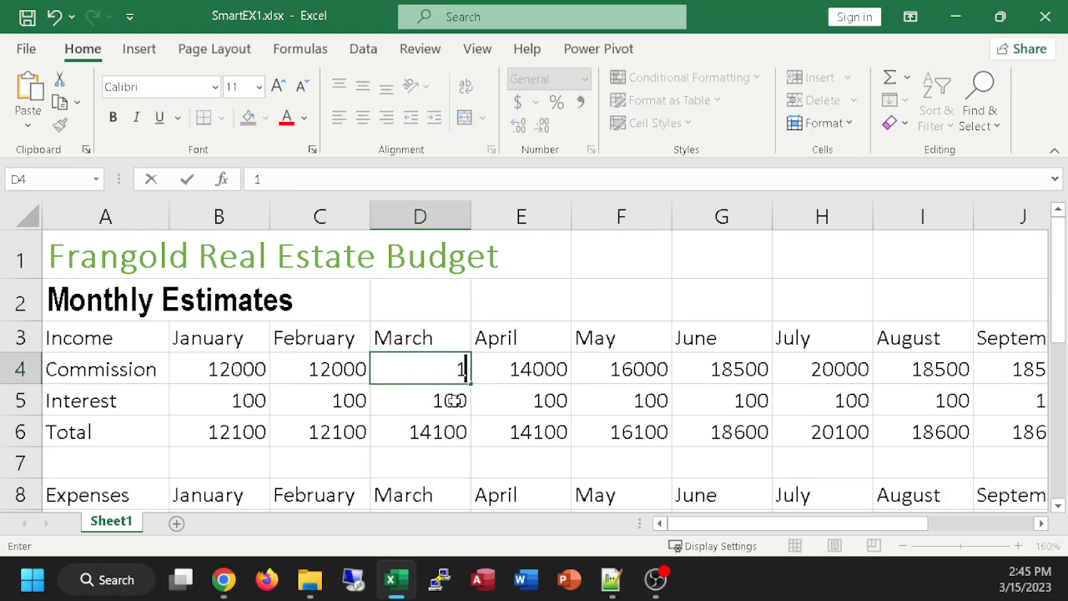
{"action": "type", "text": "0000"}
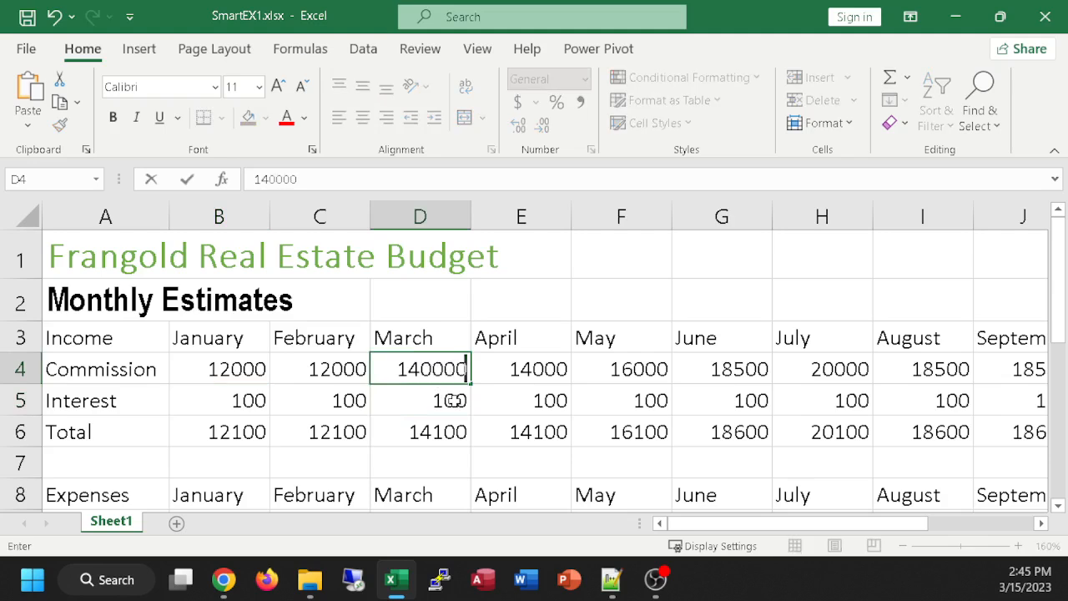
{"action": "key", "text": "Return"}
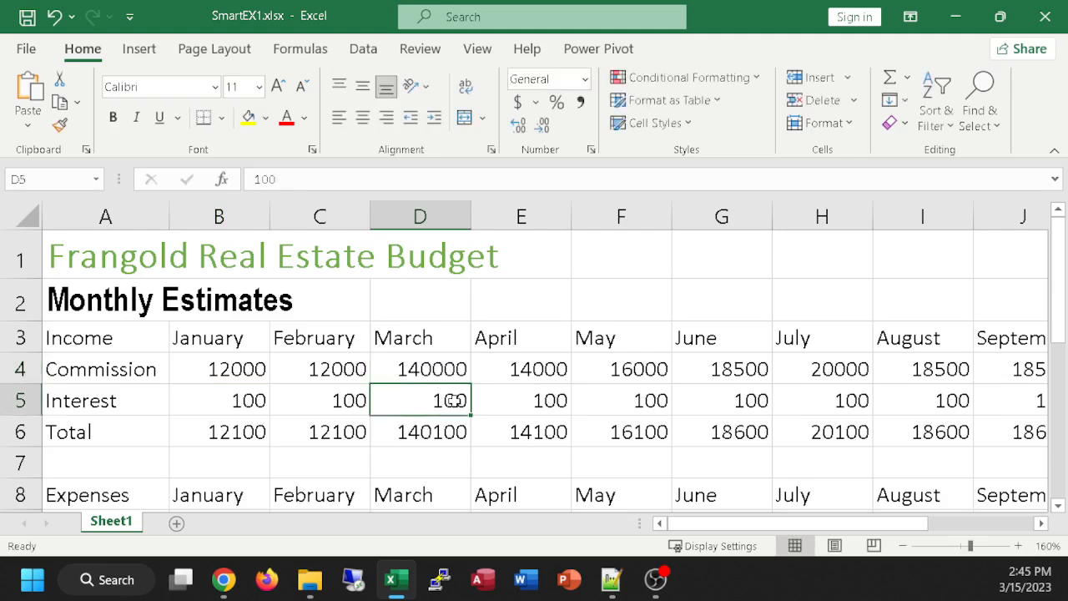
{"action": "left_click", "coordinate": [425, 431]}
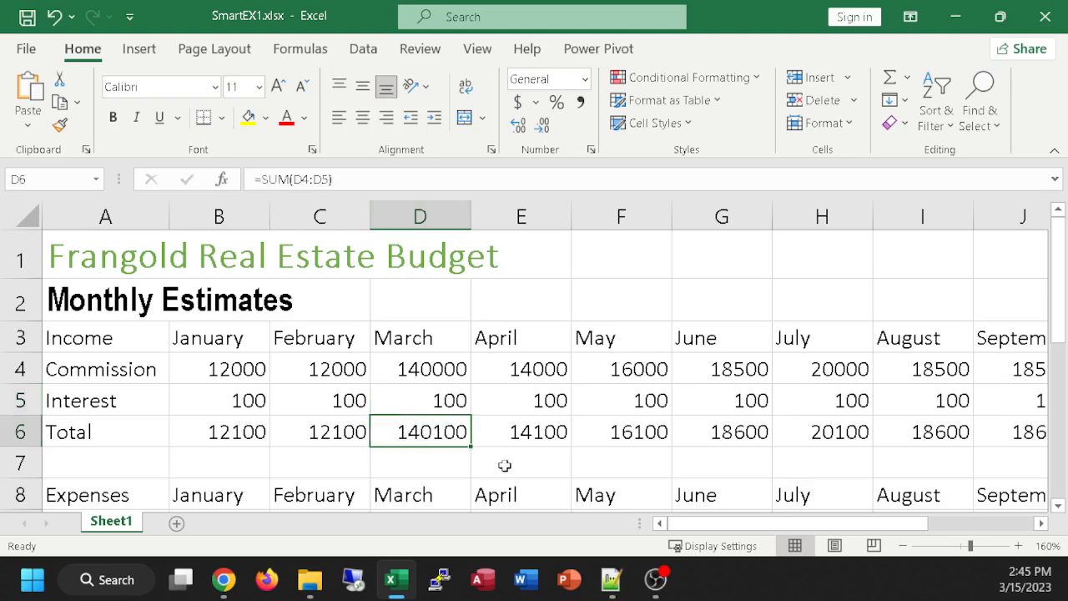
{"action": "key", "text": "ctrl+z"}
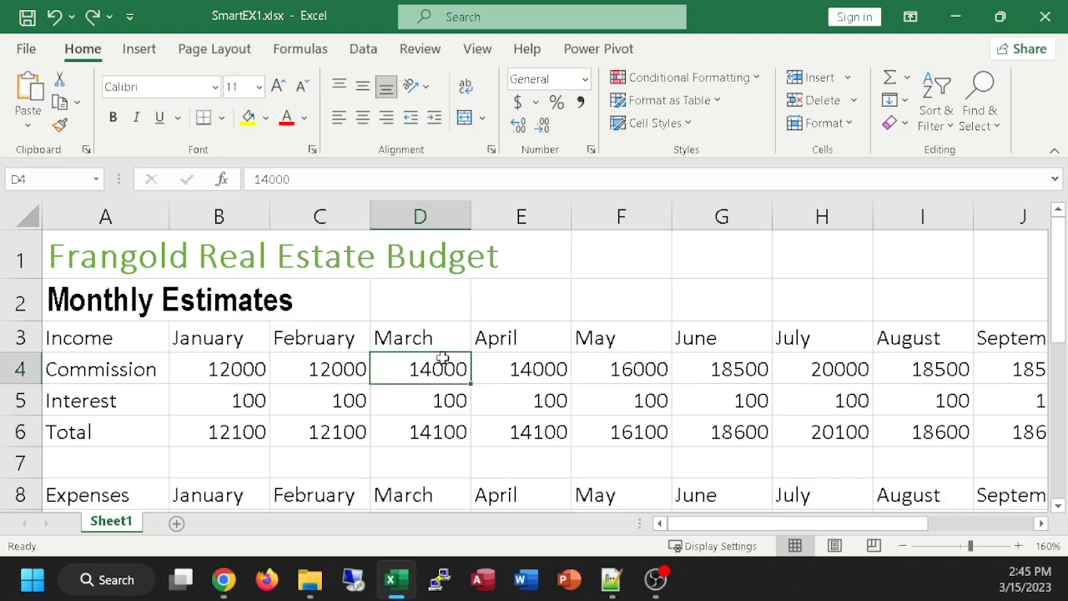
Step: Compare the income total formulas in C6, D6 and E6, opening D6 in edit mode to inspect its referenced cells
{"action": "left_click", "coordinate": [421, 434]}
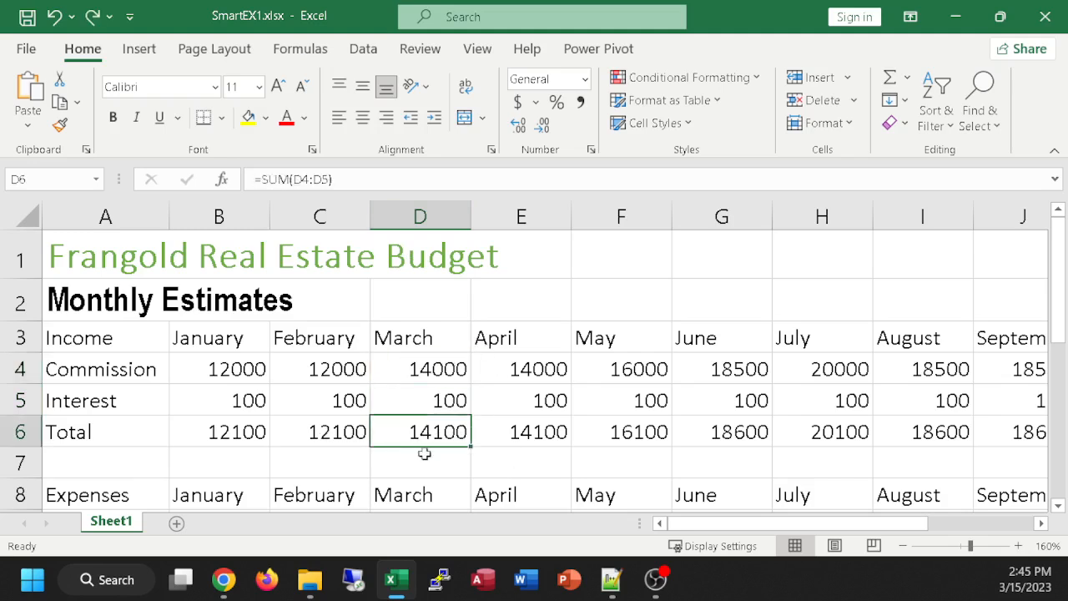
{"action": "left_click", "coordinate": [500, 429]}
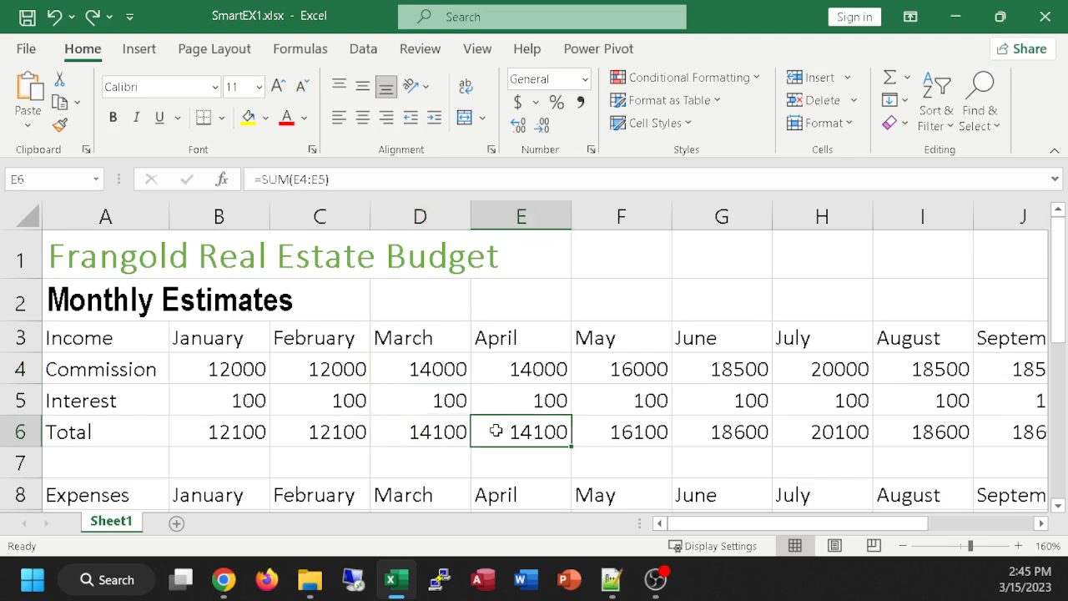
{"action": "left_click", "coordinate": [340, 429]}
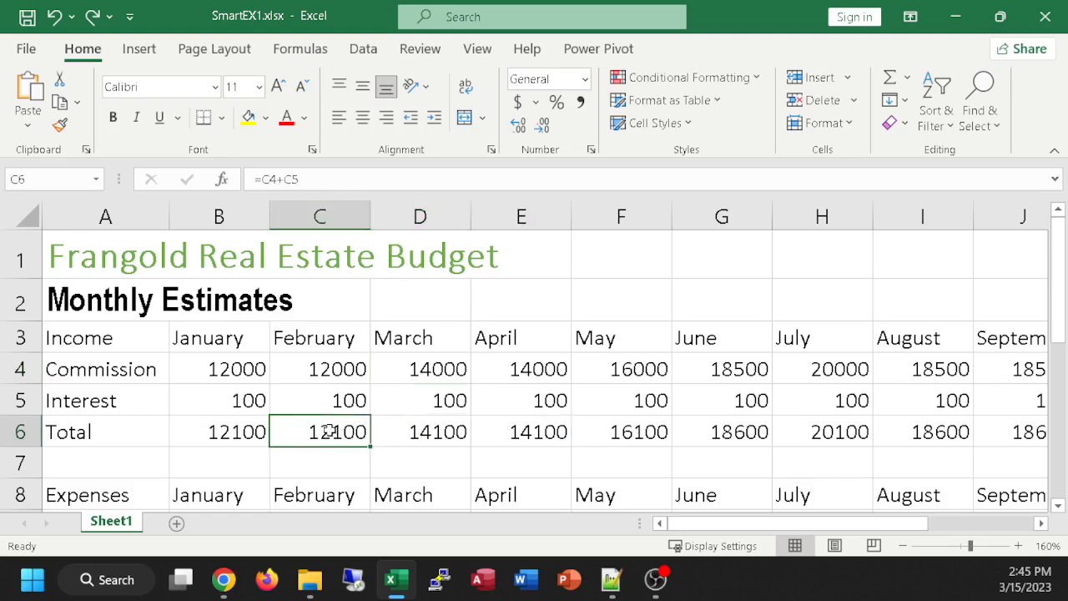
{"action": "left_click", "coordinate": [448, 432]}
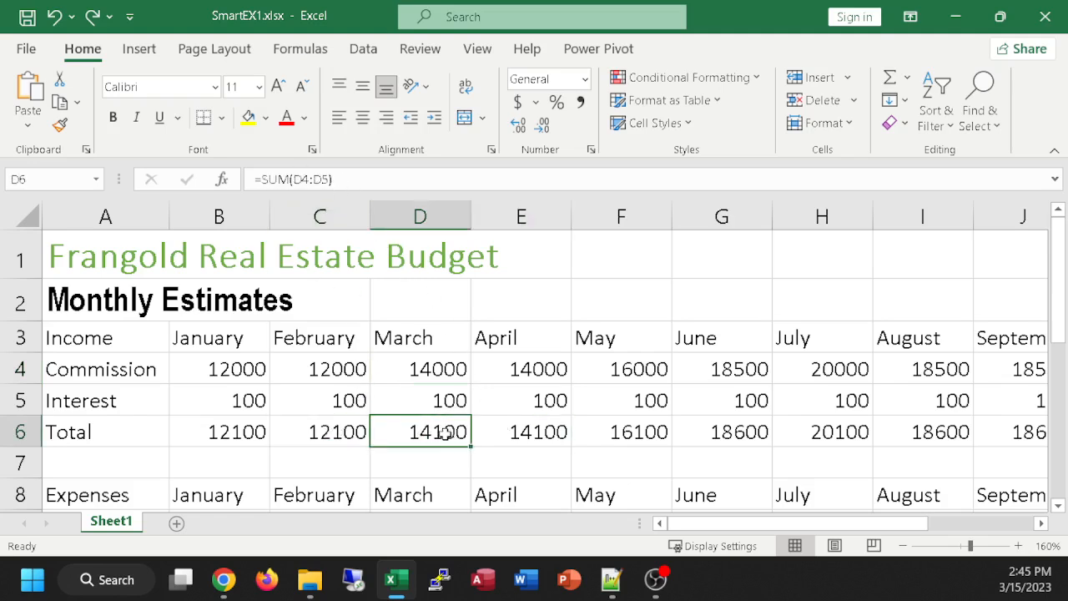
{"action": "double_click", "coordinate": [443, 432]}
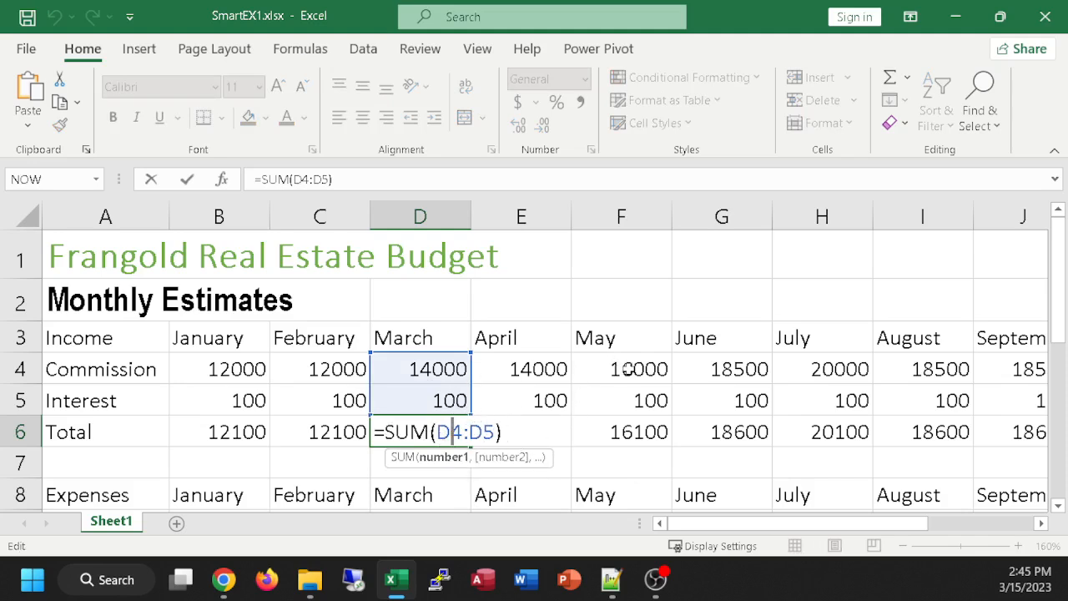
{"action": "left_click", "coordinate": [651, 347]}
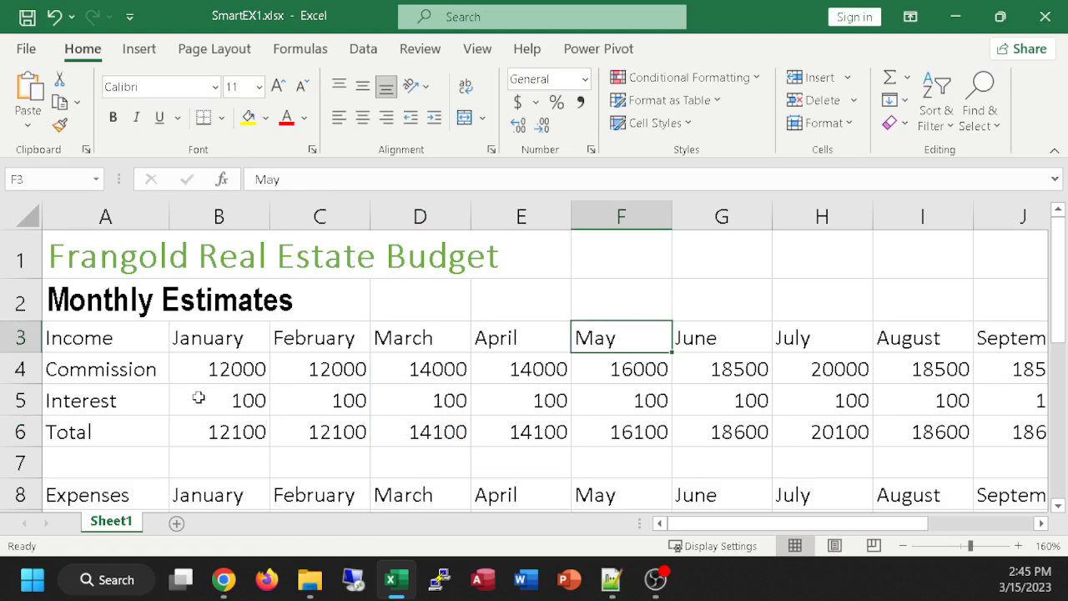
Step: Show formulas instead of values across the worksheet and examine the income and expense total rows
{"action": "key", "text": "ctrl+grave"}
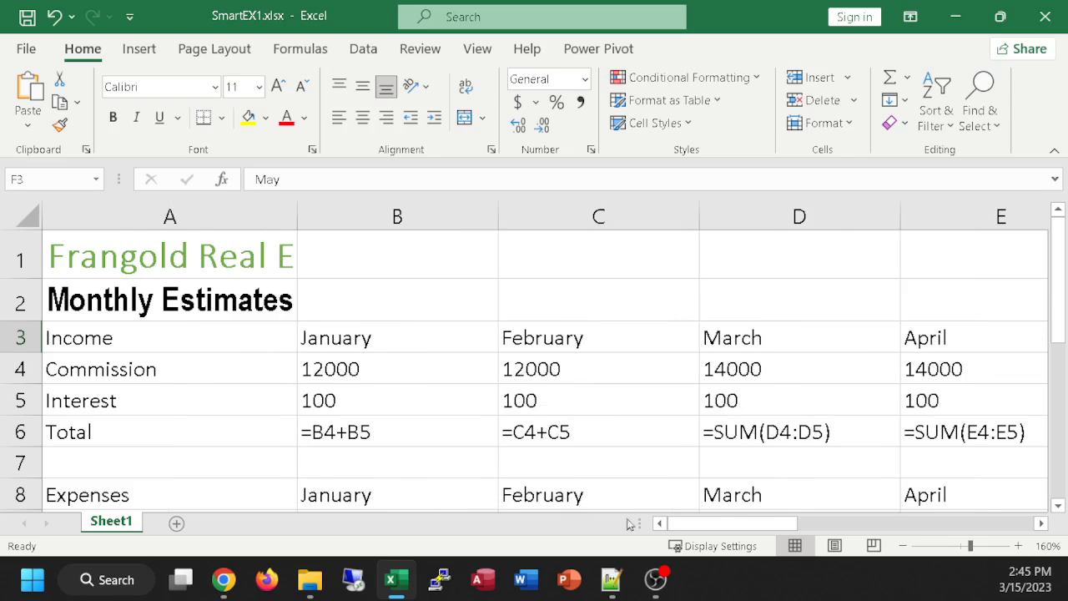
{"action": "left_click_drag", "start_coordinate": [692, 528], "coordinate": [603, 480]}
{"action": "scroll", "coordinate": [787, 438], "scroll_direction": "down", "scroll_amount": 3}
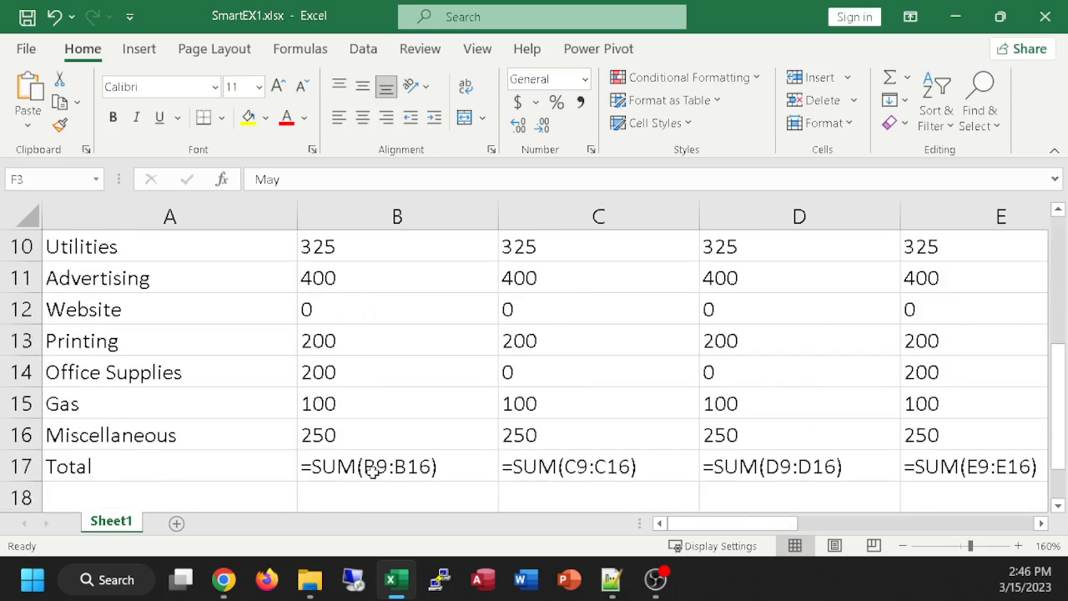
{"action": "scroll", "coordinate": [372, 470], "scroll_direction": "up", "scroll_amount": 1}
{"action": "scroll", "coordinate": [372, 470], "scroll_direction": "down", "scroll_amount": 1}
{"action": "scroll", "coordinate": [371, 467], "scroll_direction": "down", "scroll_amount": 1, "text": "ctrl"}
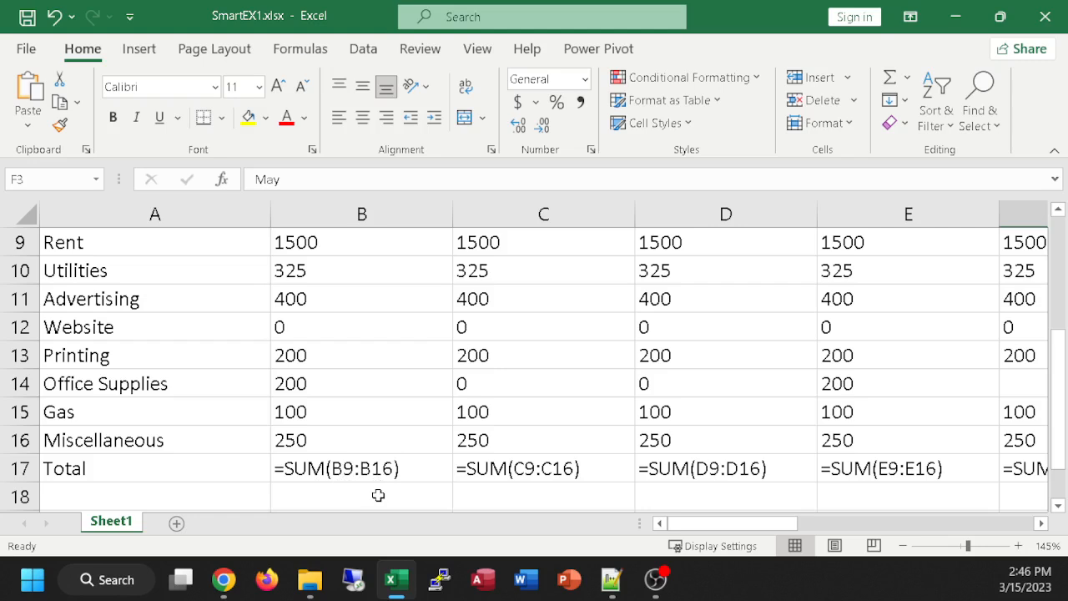
Step: Inspect the February expense entries and the range referenced by the total formula in C17, leaving the formula unedited
{"action": "left_click", "coordinate": [400, 299]}
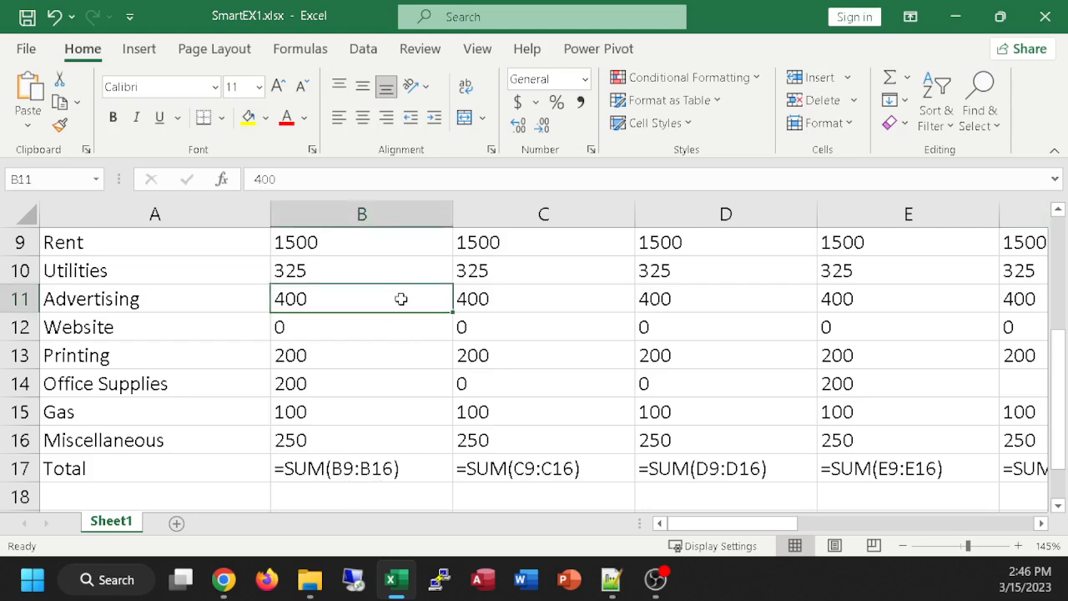
{"action": "left_click", "coordinate": [557, 299]}
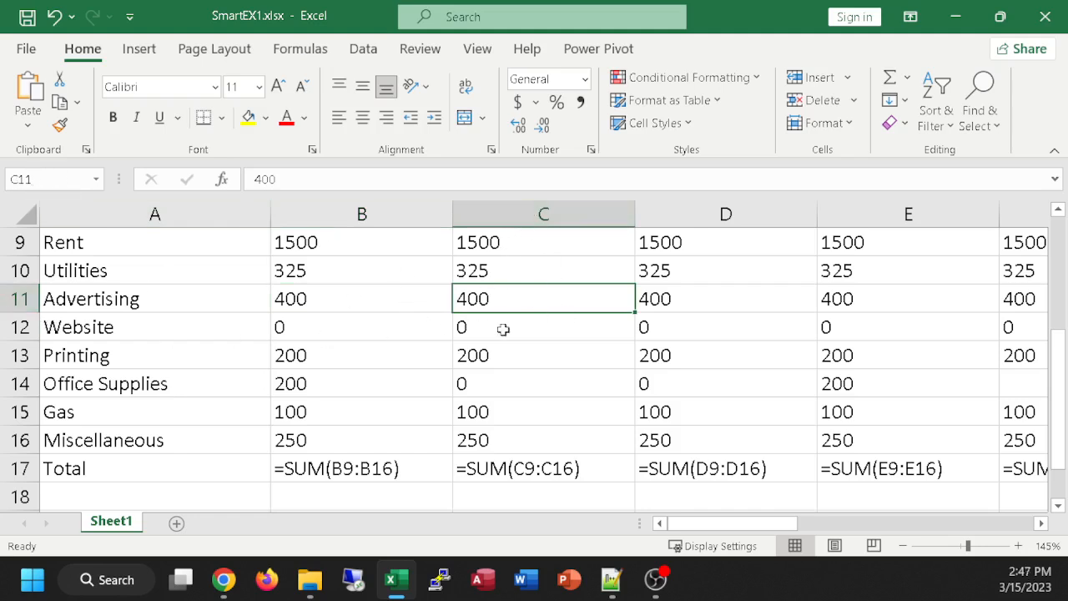
{"action": "left_click", "coordinate": [562, 327]}
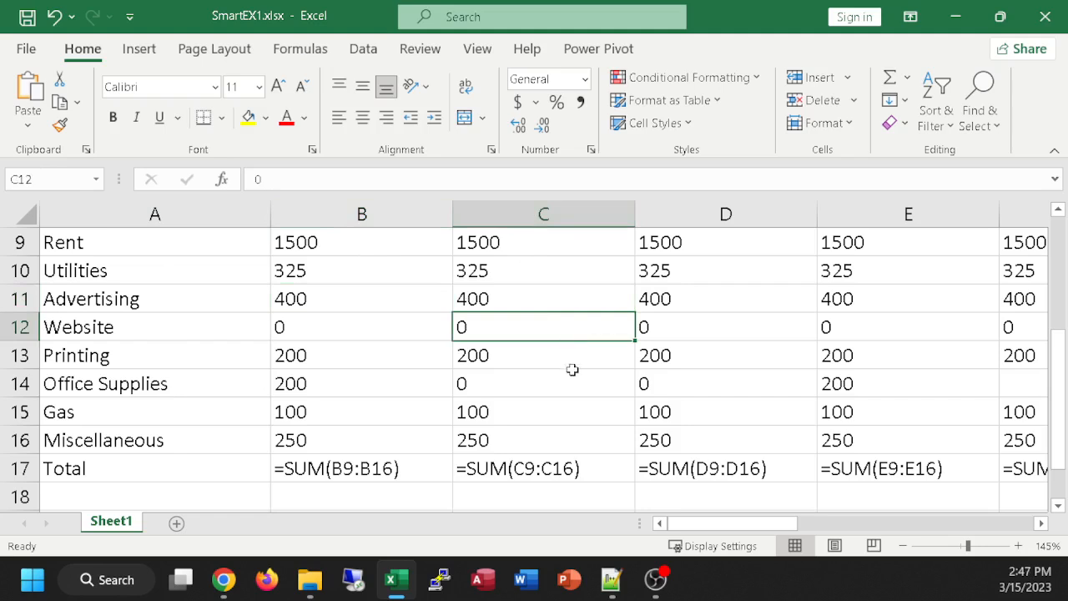
{"action": "left_click", "coordinate": [573, 367]}
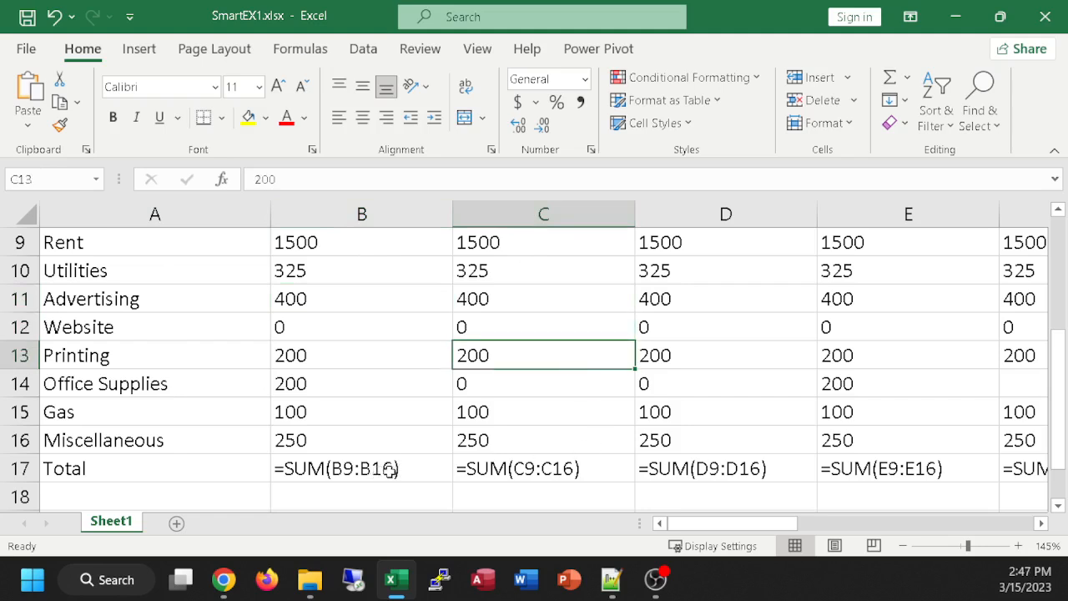
{"action": "double_click", "coordinate": [538, 472]}
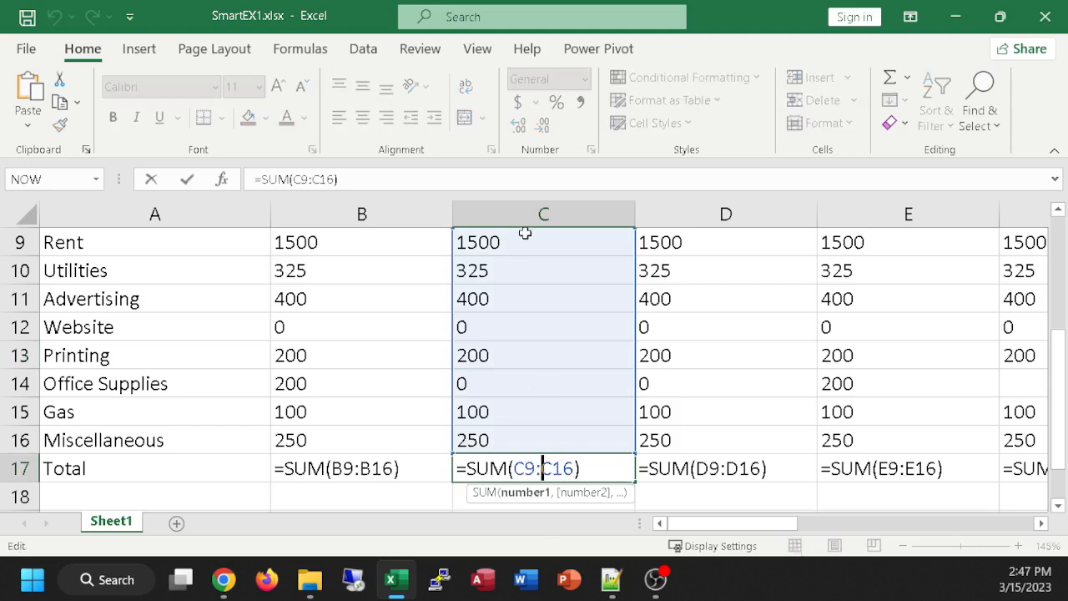
{"action": "key", "text": "Escape"}
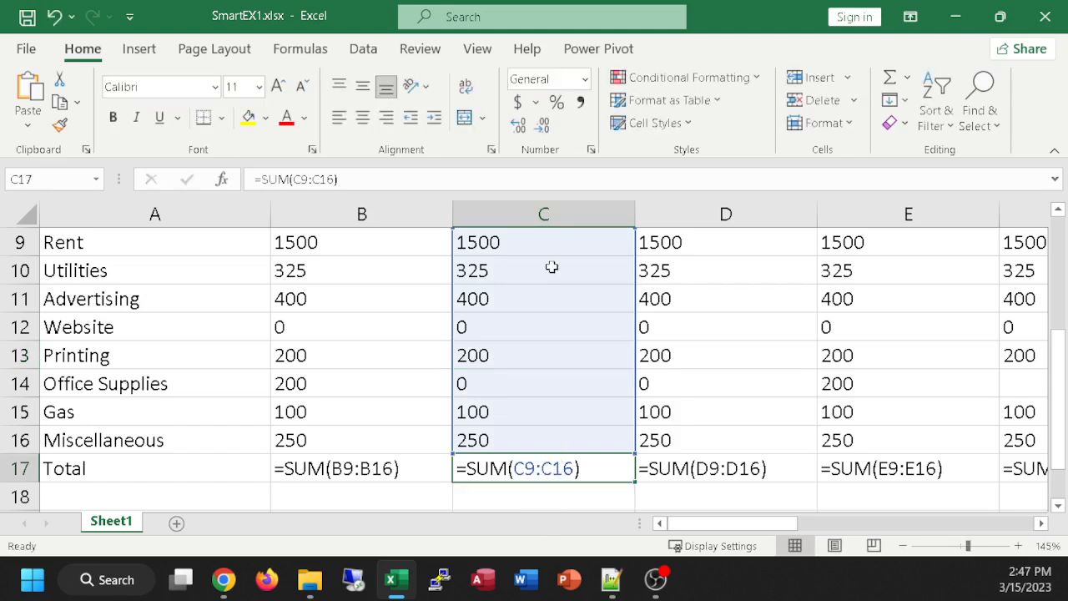
{"action": "left_click", "coordinate": [598, 495]}
Step: Examine the yearly total formulas in column N and the row range referenced by N10
{"action": "left_click_drag", "start_coordinate": [699, 523], "coordinate": [959, 540]}
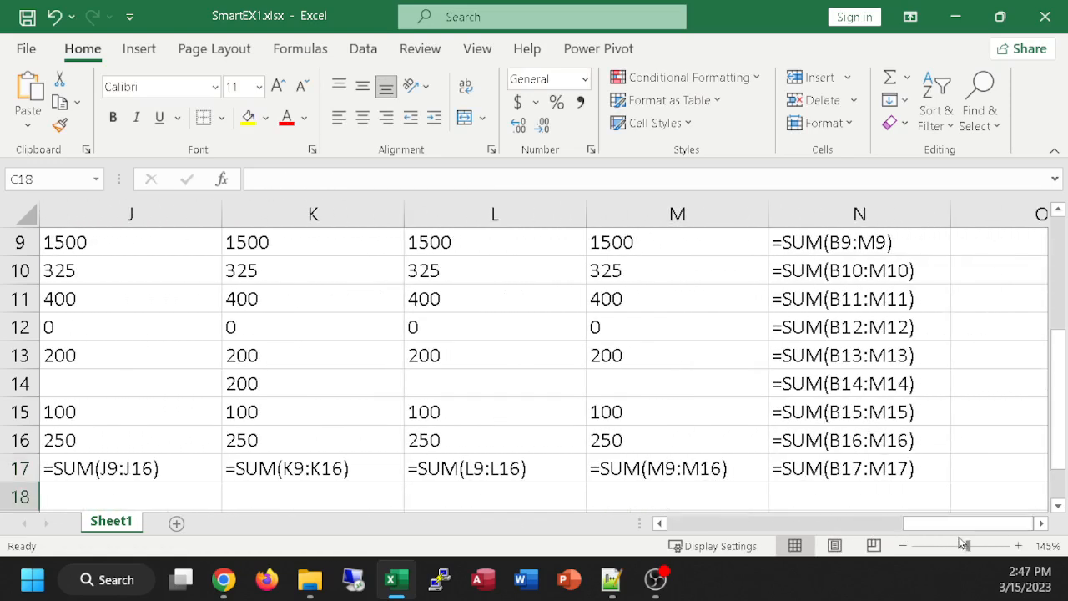
{"action": "left_click", "coordinate": [805, 268]}
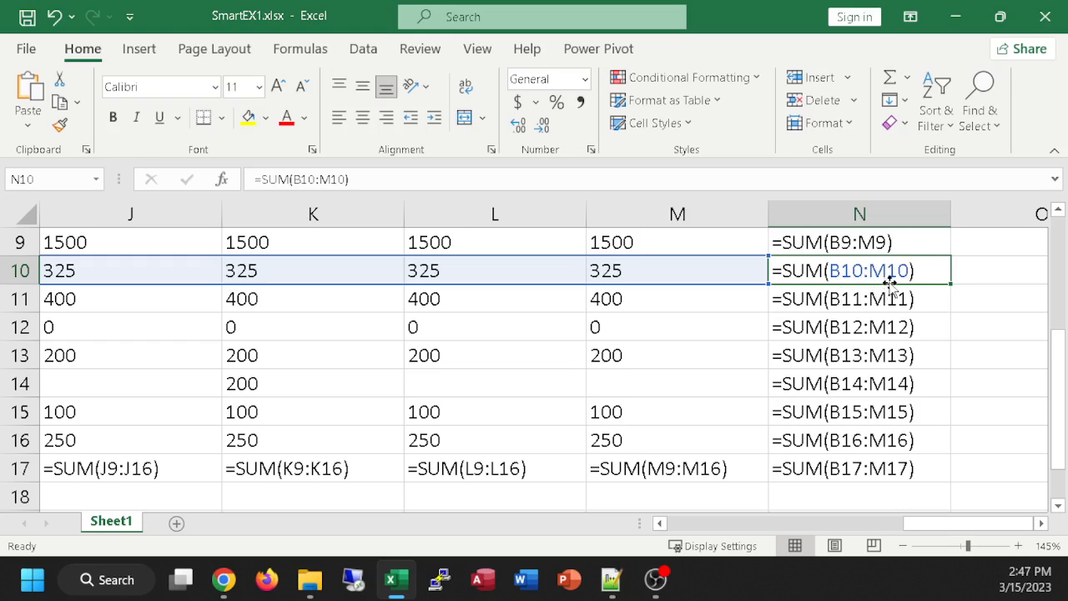
{"action": "left_click", "coordinate": [862, 492]}
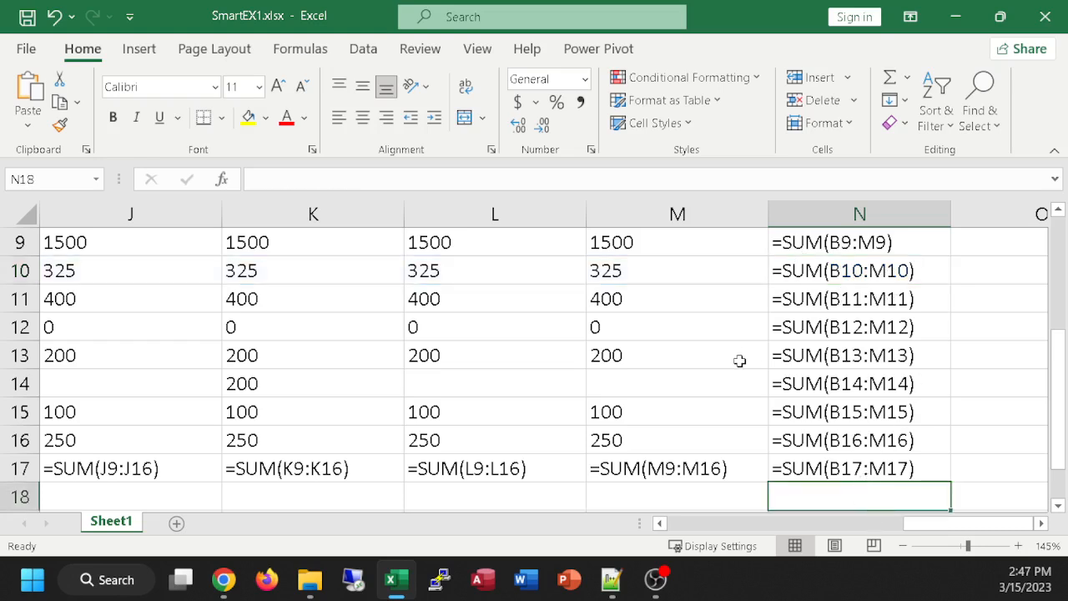
Step: Turn off the formula display so the worksheet shows calculated values
{"action": "key", "text": "super"}
{"action": "key", "text": "super"}
{"action": "key", "text": "super"}
{"action": "key", "text": "super"}
{"action": "key", "text": "ctrl+grave"}
{"action": "scroll", "coordinate": [565, 392], "scroll_direction": "up", "scroll_amount": 2}
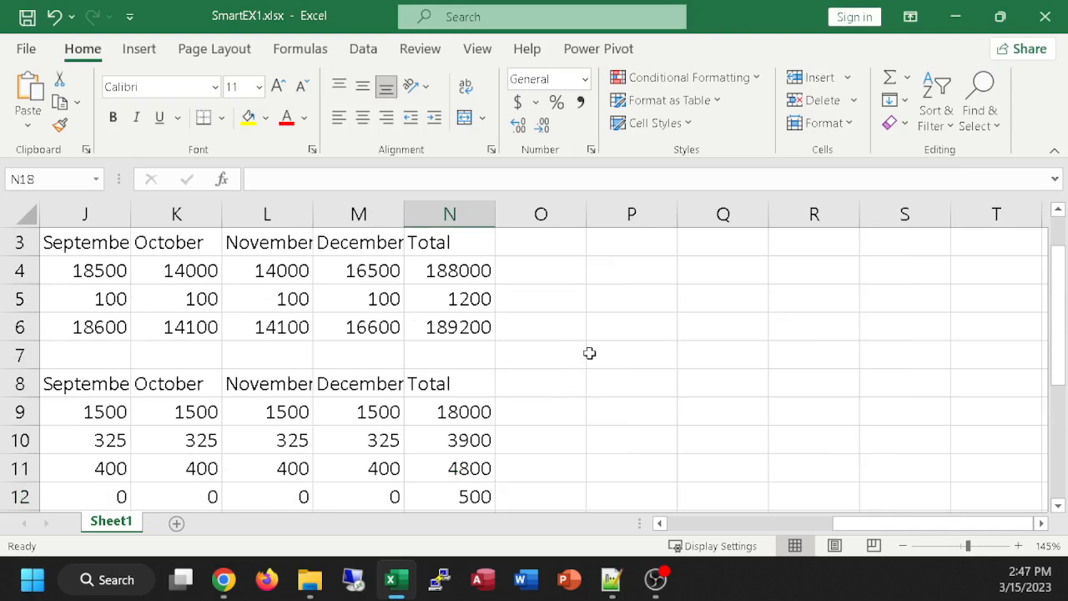
Step: Try an AutoSum formula in cell O6 over the range J4:N6 and discard it
{"action": "left_click", "coordinate": [530, 324]}
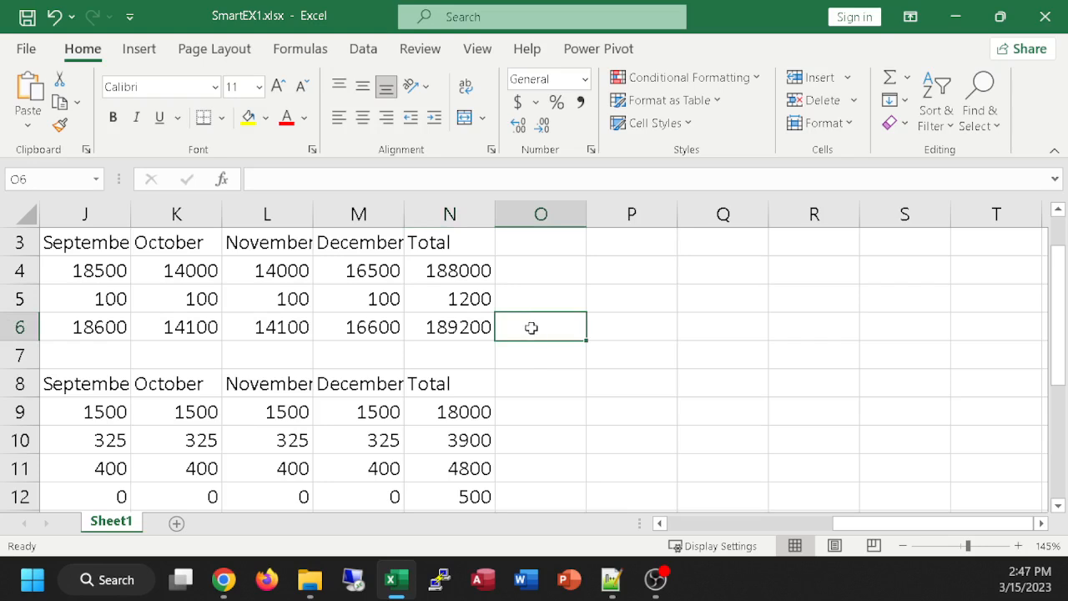
{"action": "left_click", "coordinate": [890, 76]}
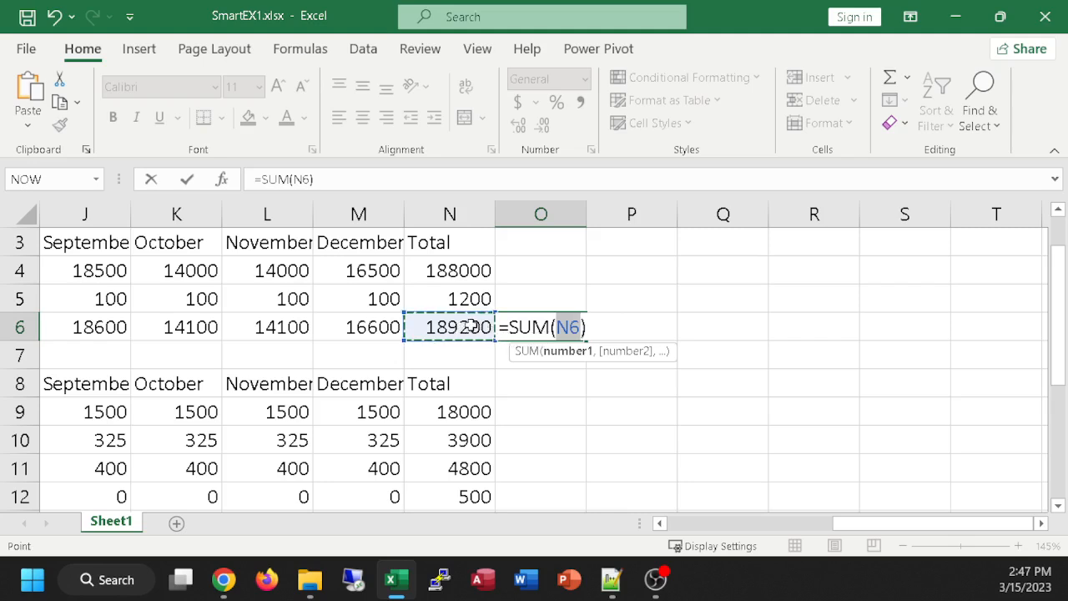
{"action": "left_click_drag", "start_coordinate": [451, 327], "coordinate": [113, 271]}
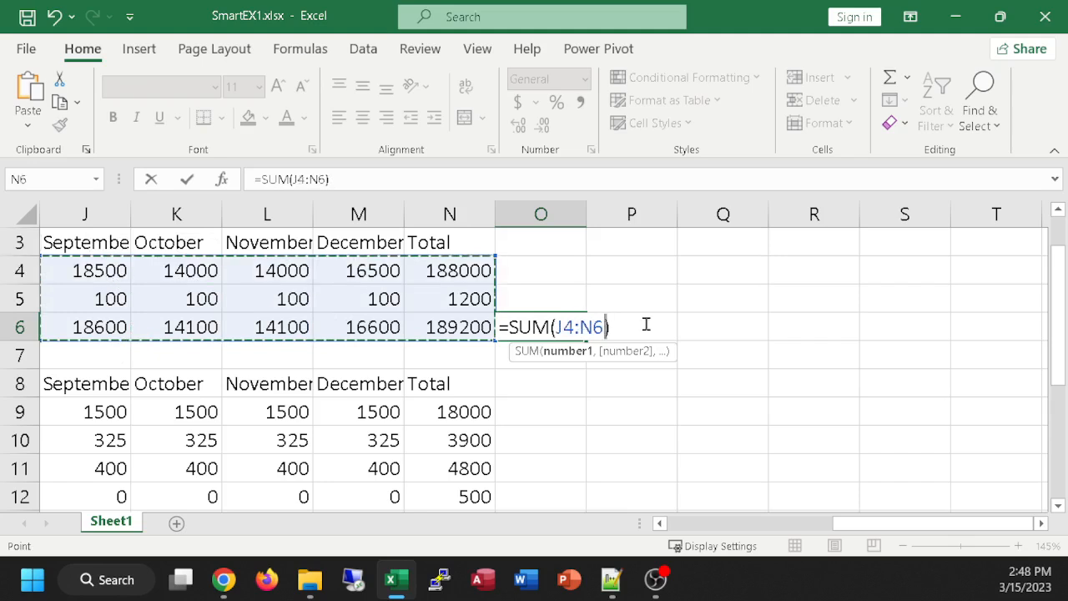
{"action": "type", "text": ")"}
{"action": "key", "text": "Escape"}
{"action": "key", "text": "Down"}
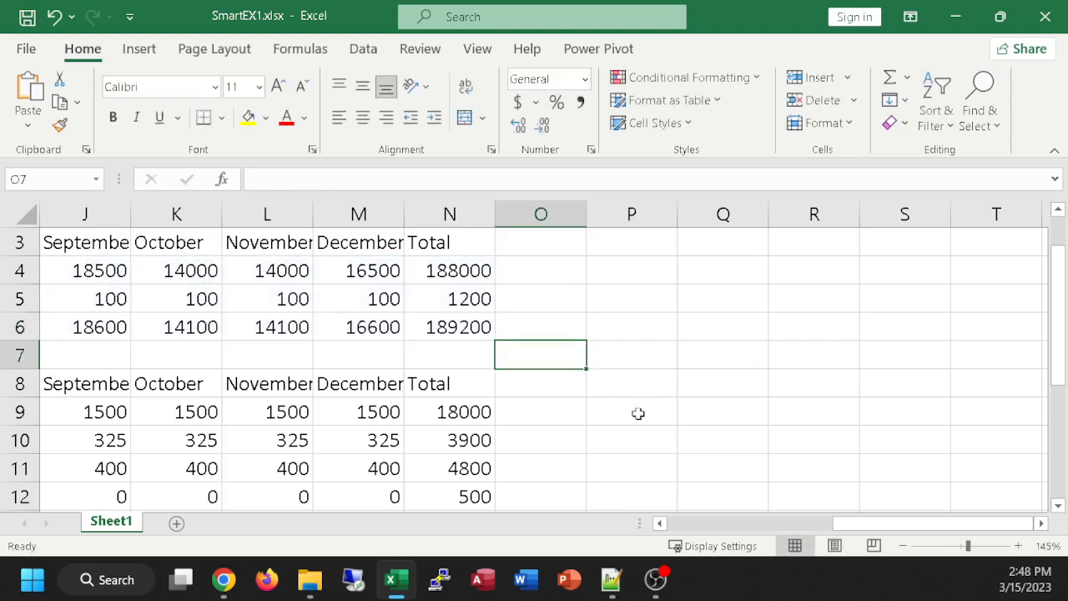
{"action": "left_click_drag", "start_coordinate": [860, 522], "coordinate": [675, 511]}
{"action": "scroll", "coordinate": [617, 388], "scroll_direction": "down", "scroll_amount": 3}
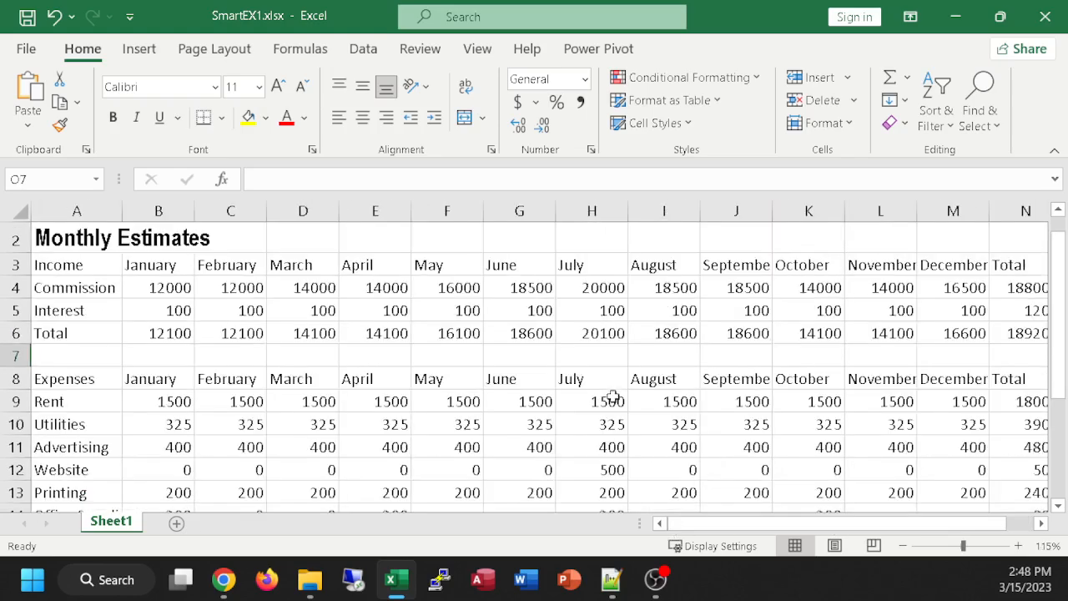
{"action": "scroll", "coordinate": [627, 392], "scroll_direction": "down", "scroll_amount": 2}
{"action": "scroll", "coordinate": [623, 394], "scroll_direction": "up", "scroll_amount": 2}
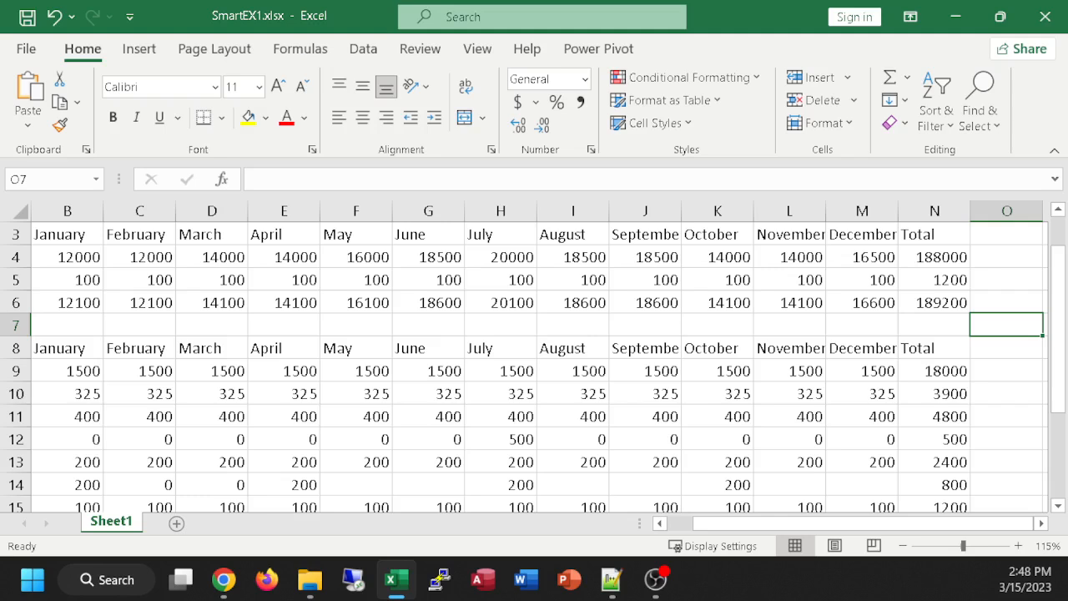
{"action": "left_click", "coordinate": [223, 579]}
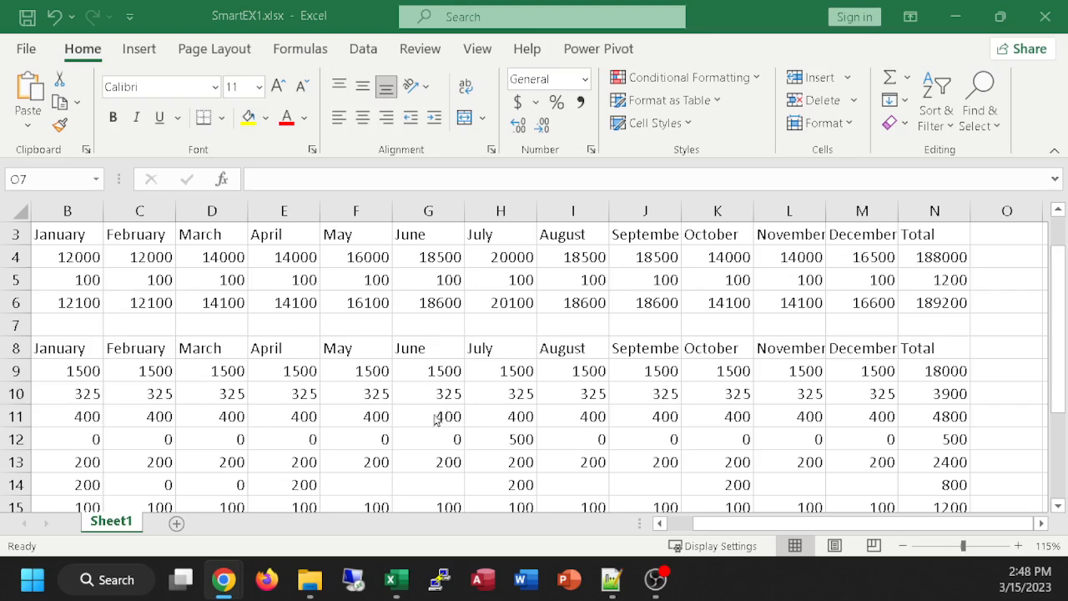
Step: Compare the font, size and bold formatting of the titles in cells A1 and A2
{"action": "scroll", "coordinate": [442, 418], "scroll_direction": "up", "scroll_amount": 1}
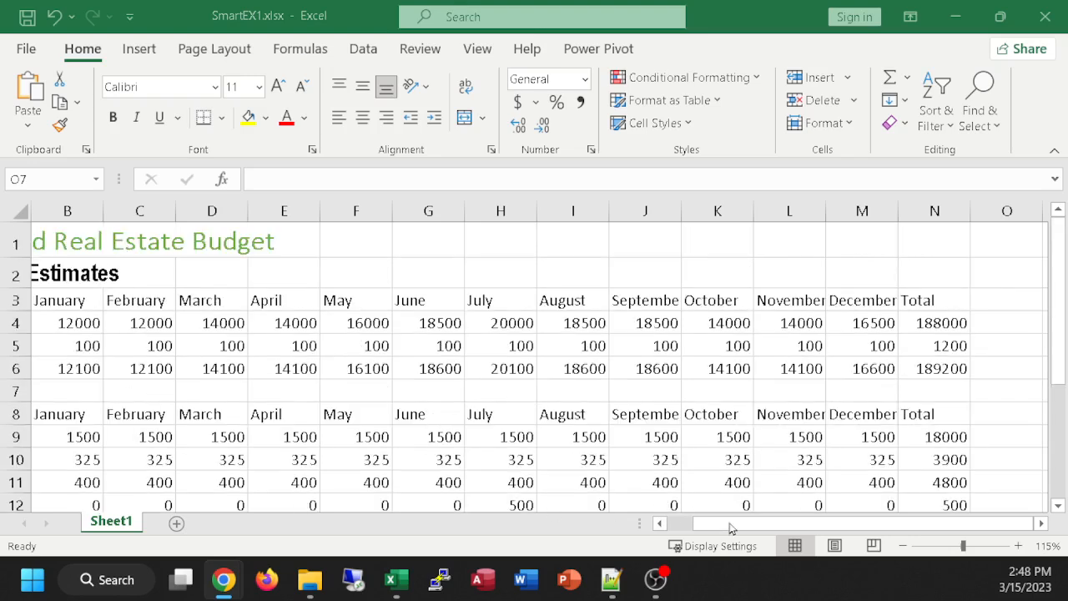
{"action": "left_click_drag", "start_coordinate": [730, 525], "coordinate": [684, 524]}
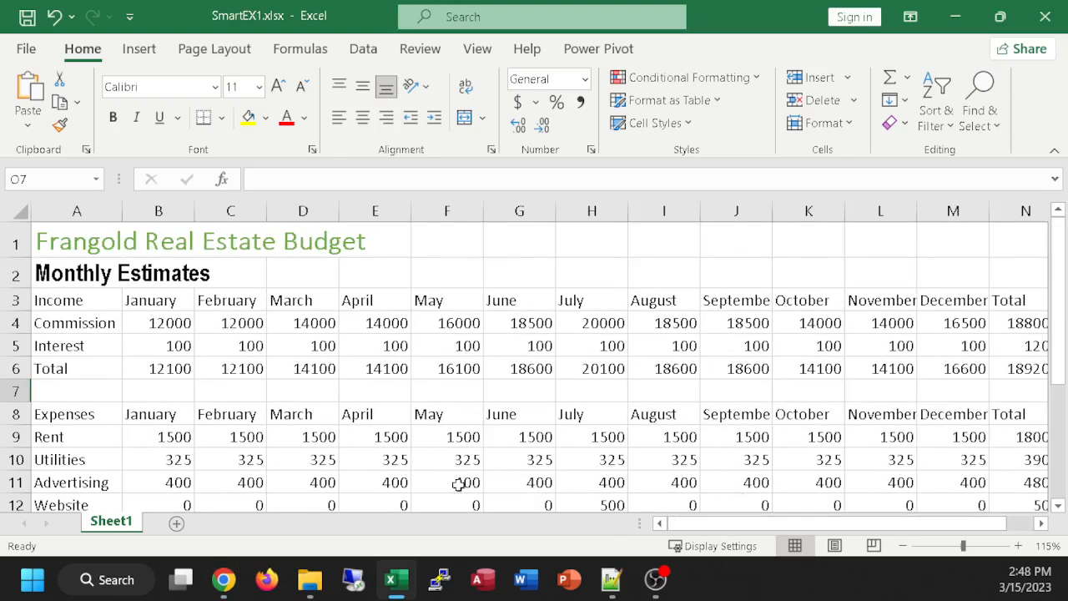
{"action": "left_click", "coordinate": [64, 242]}
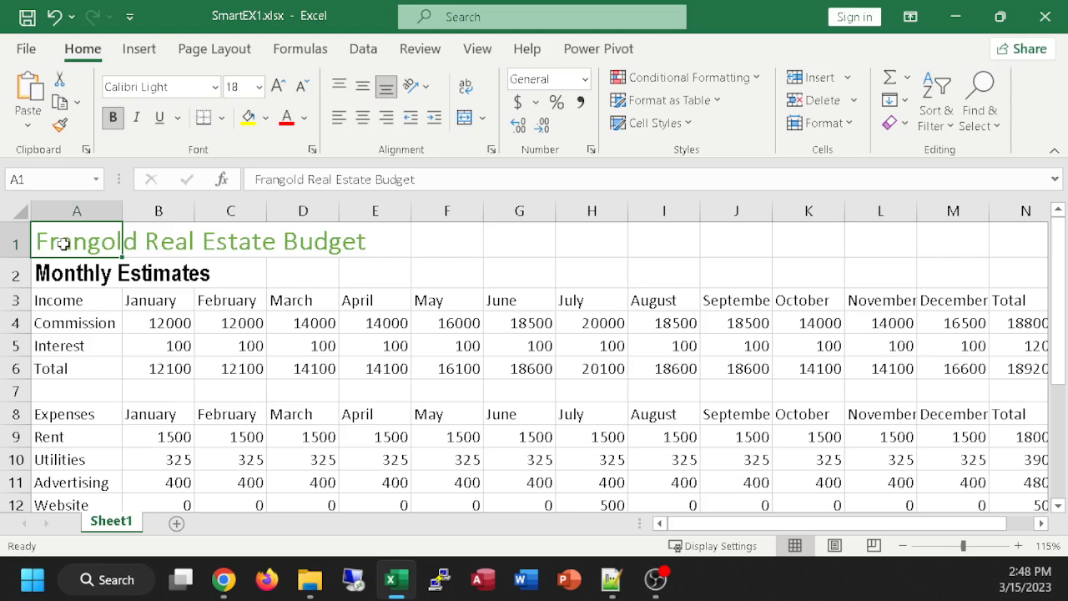
{"action": "left_click", "coordinate": [55, 275]}
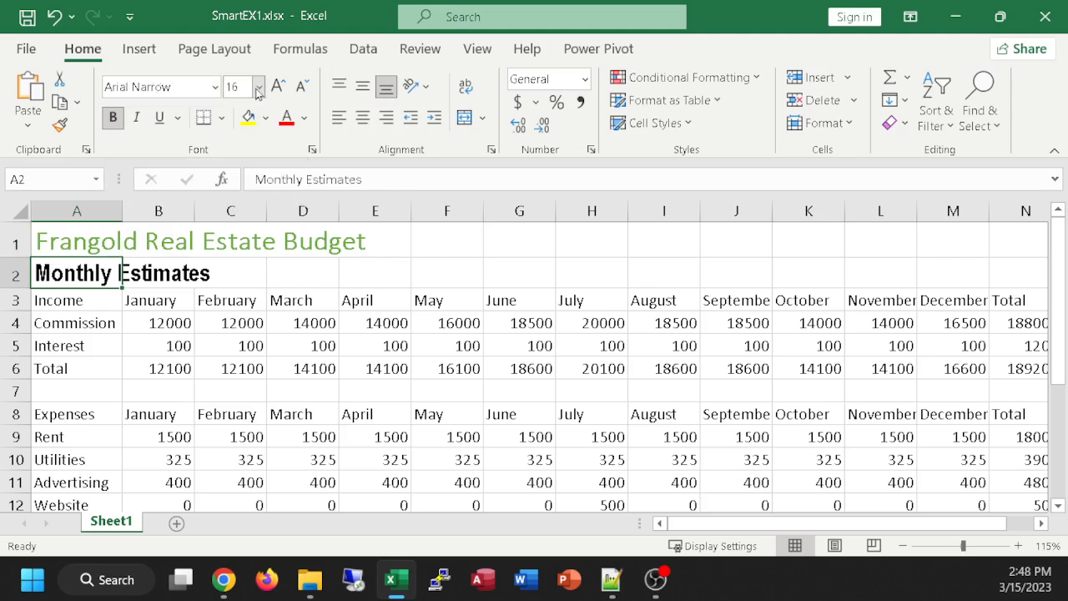
{"action": "left_click", "coordinate": [81, 243]}
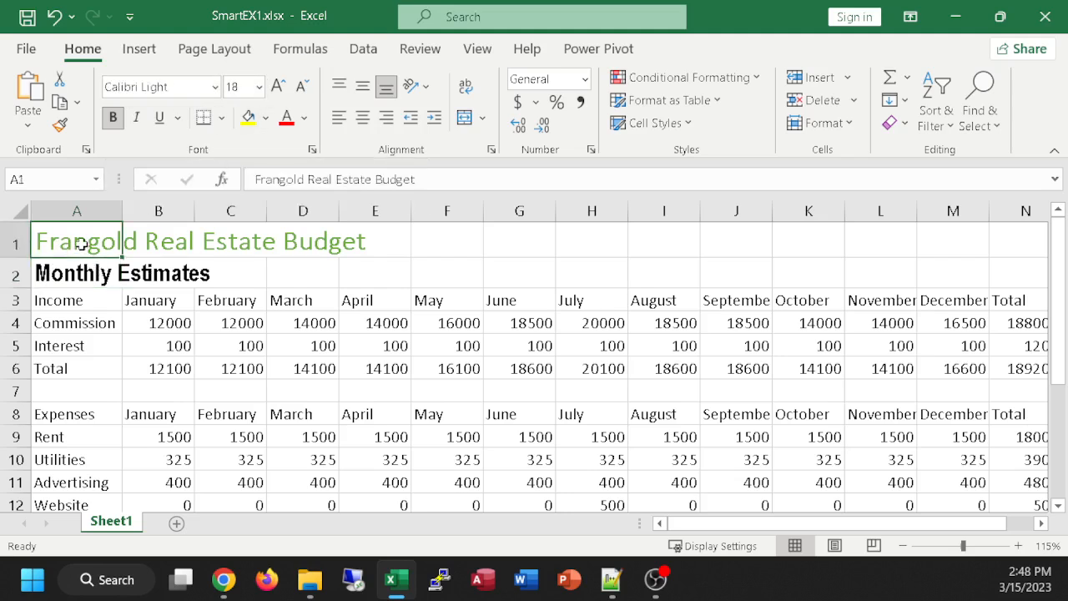
{"action": "left_click", "coordinate": [86, 275]}
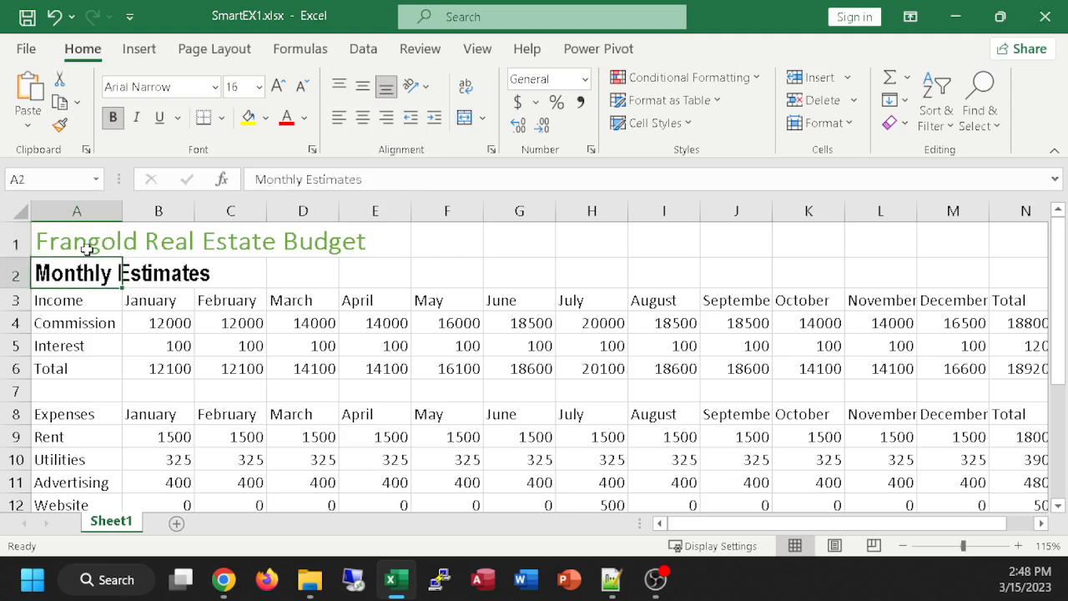
{"action": "left_click", "coordinate": [87, 245]}
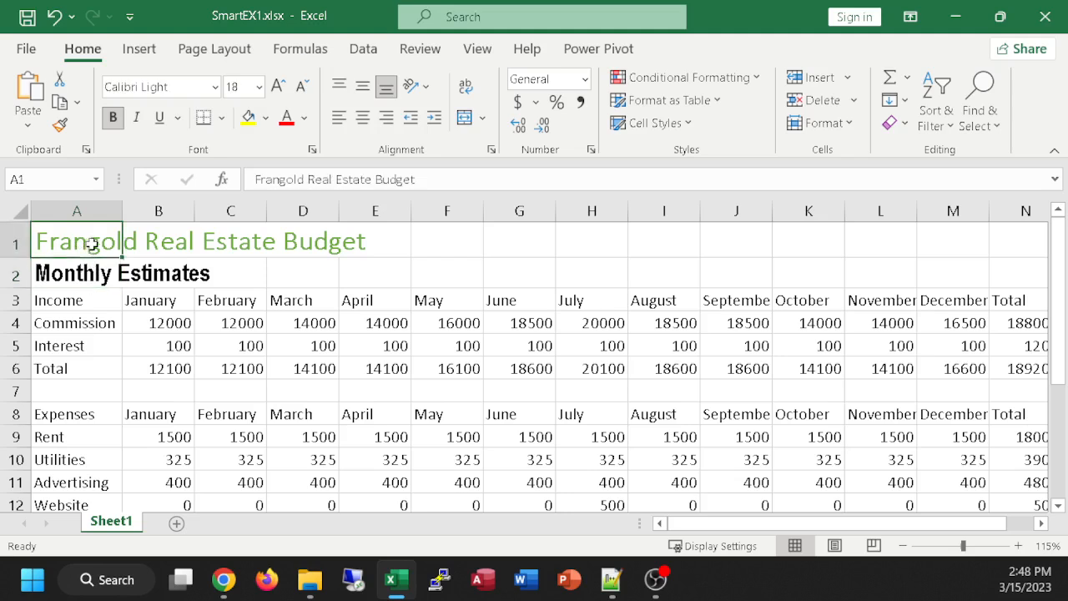
{"action": "left_click", "coordinate": [85, 268]}
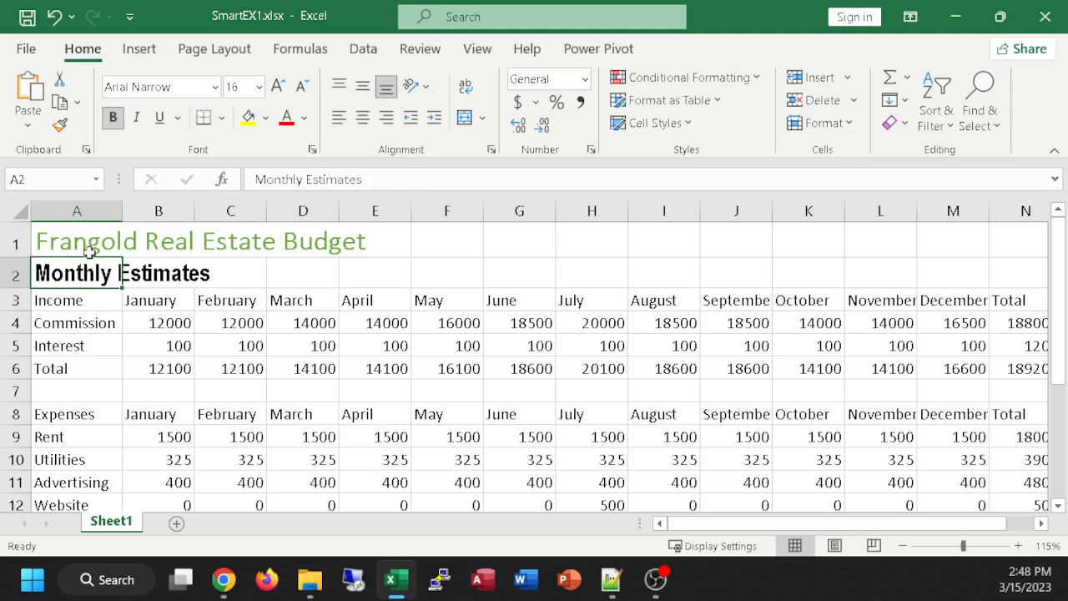
{"action": "left_click", "coordinate": [90, 242]}
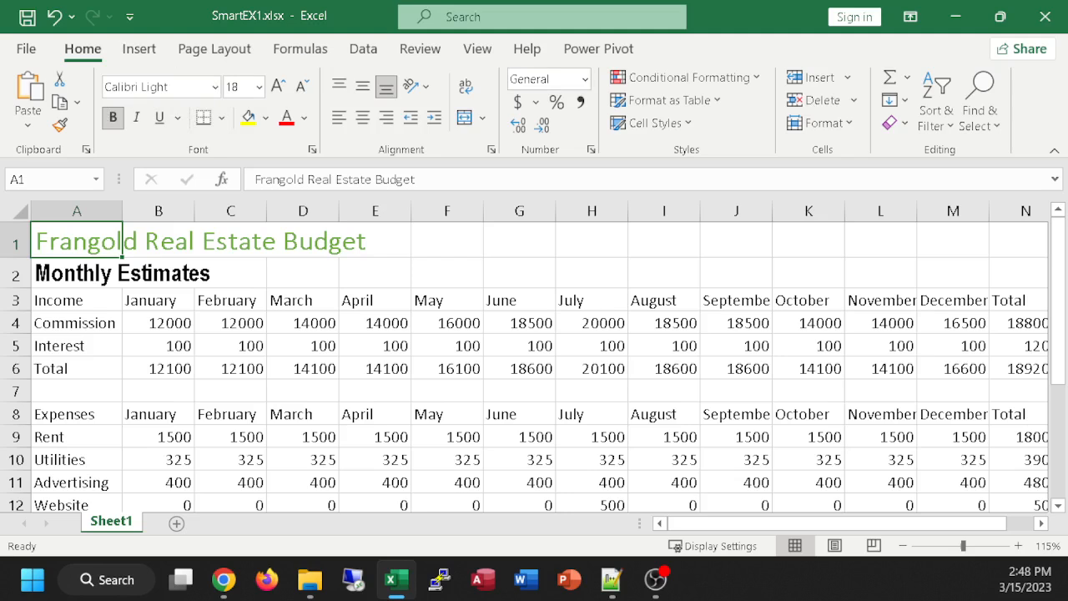
Step: Merge and center the Frangold Real Estate Budget title across A1:N1
{"action": "key", "text": "alt+Tab"}
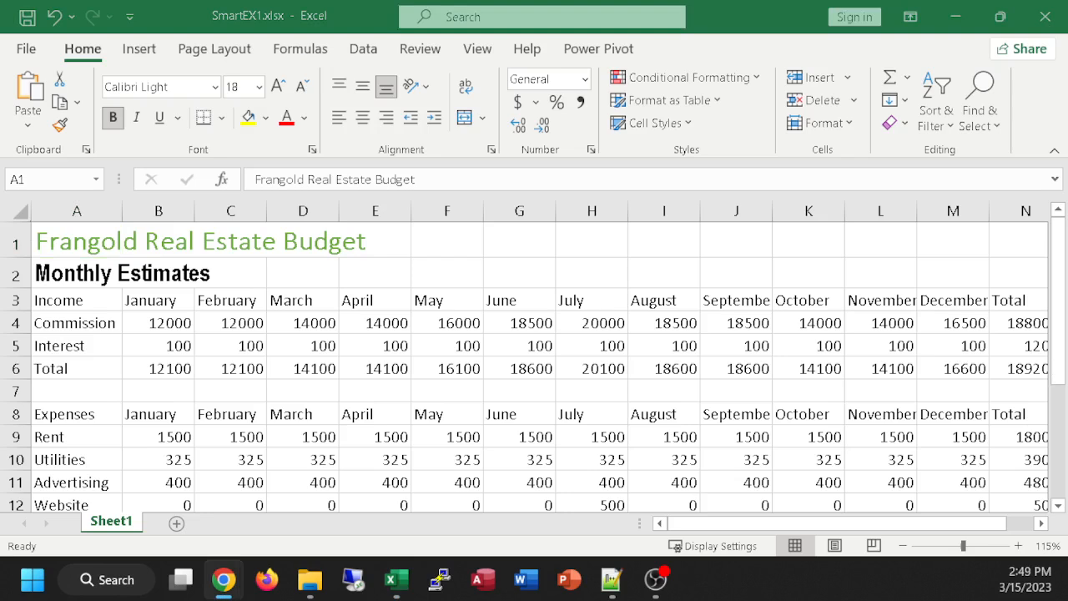
{"action": "scroll", "coordinate": [681, 336], "scroll_direction": "down", "scroll_amount": 1, "text": "ctrl"}
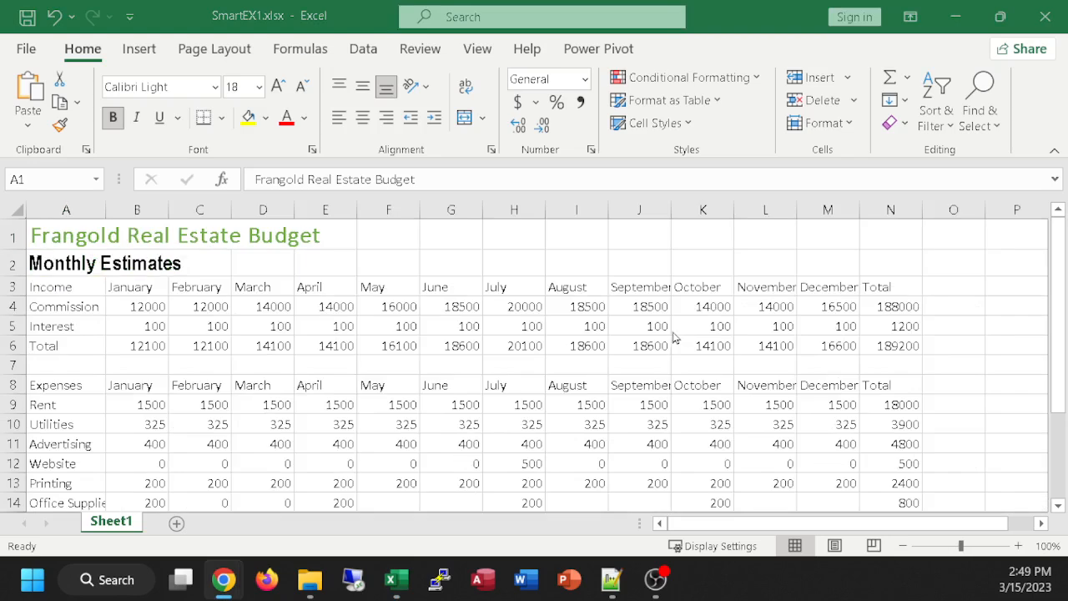
{"action": "key", "text": "alt+Tab"}
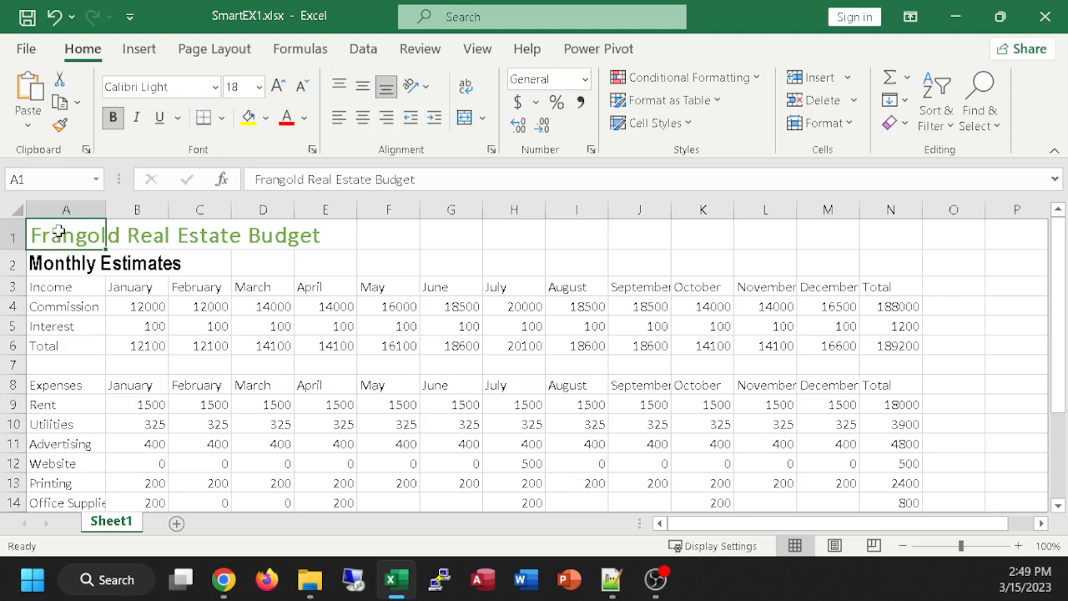
{"action": "left_click_drag", "start_coordinate": [58, 235], "coordinate": [897, 233]}
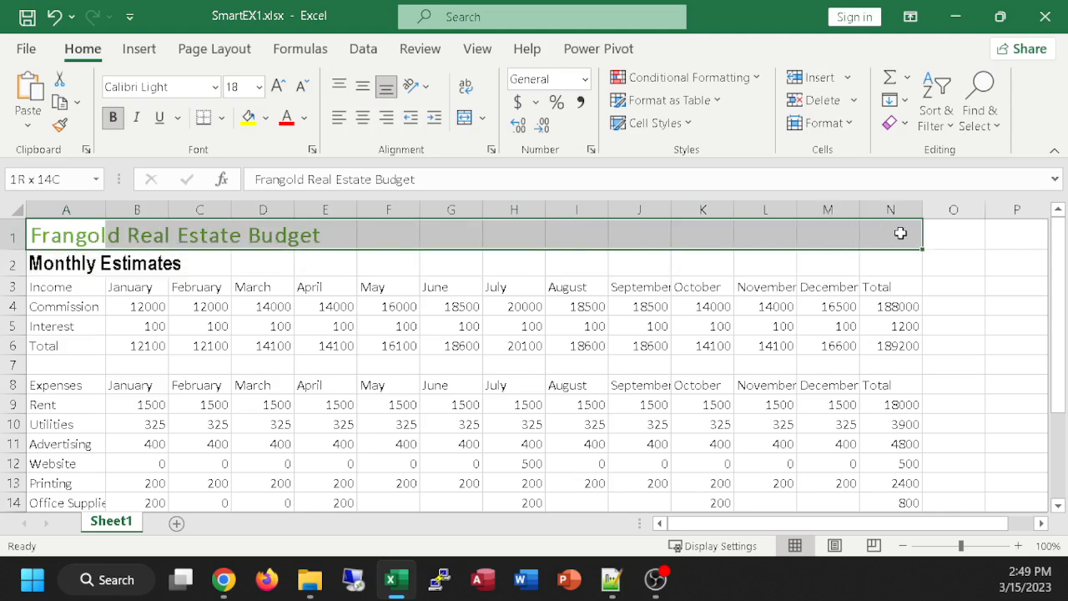
{"action": "left_click_drag", "start_coordinate": [900, 232], "coordinate": [901, 232]}
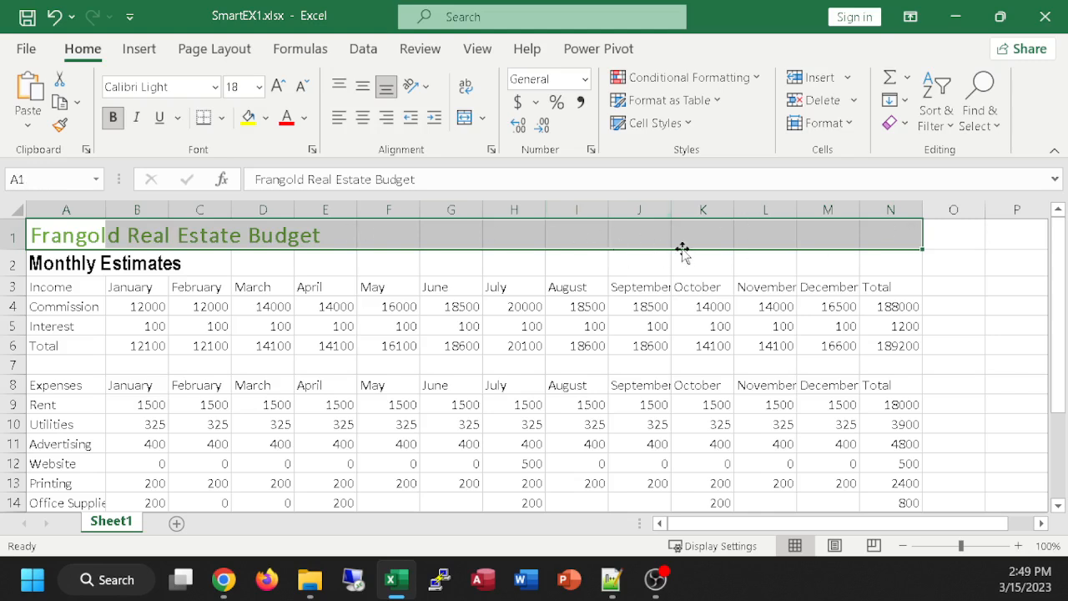
{"action": "left_click", "coordinate": [467, 122]}
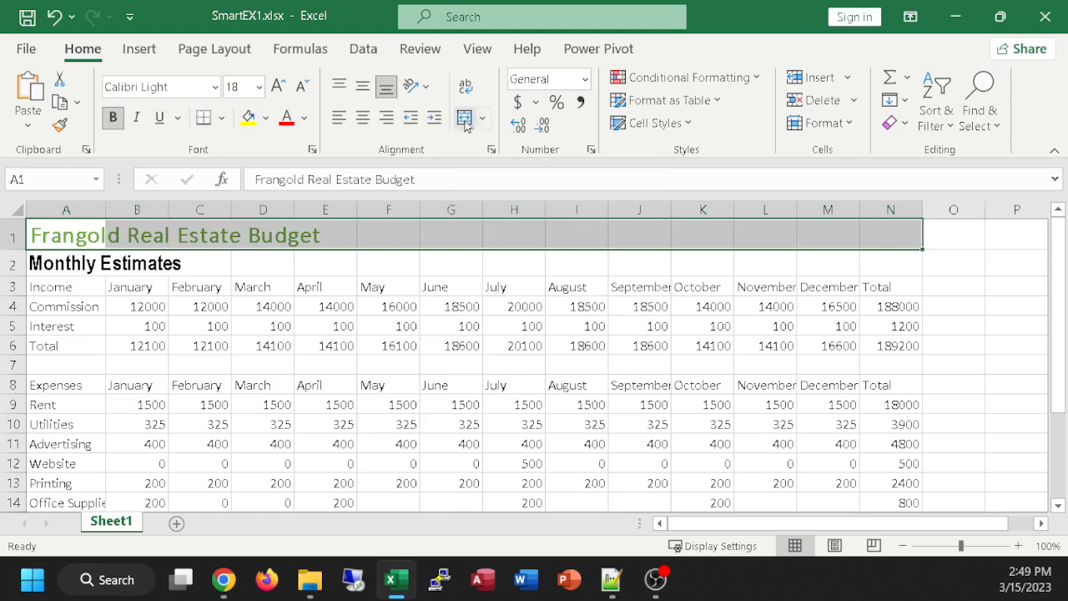
{"action": "left_click", "coordinate": [466, 120]}
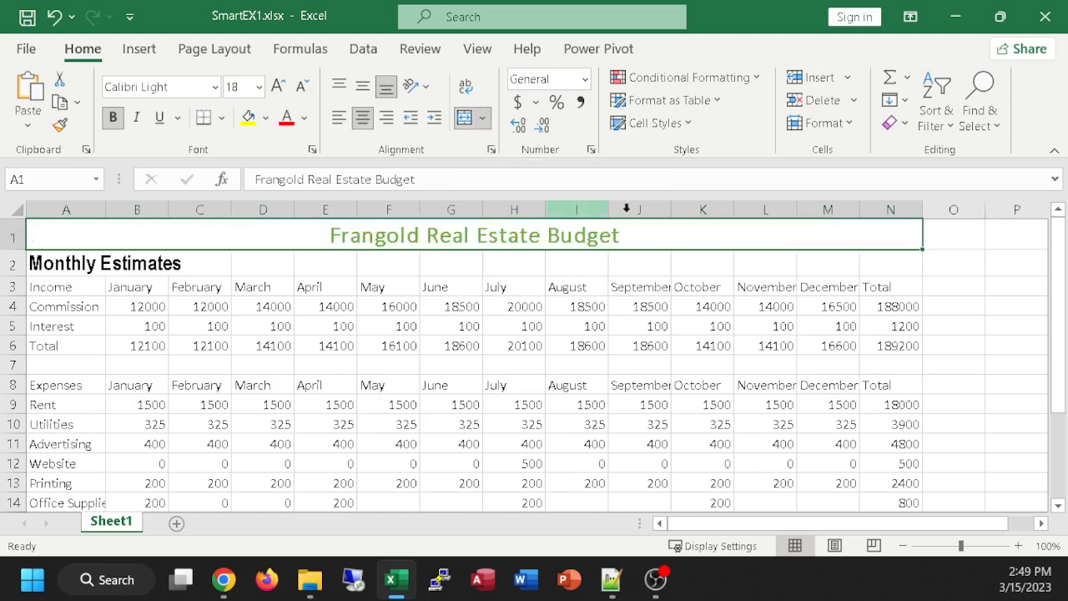
{"action": "left_click", "coordinate": [948, 231]}
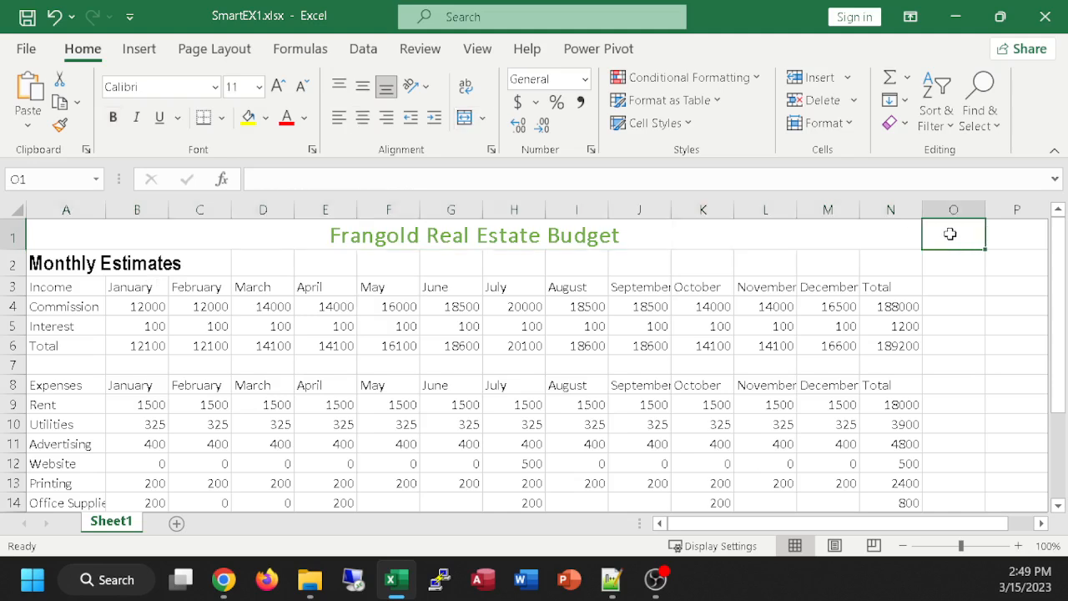
{"action": "left_click", "coordinate": [270, 226]}
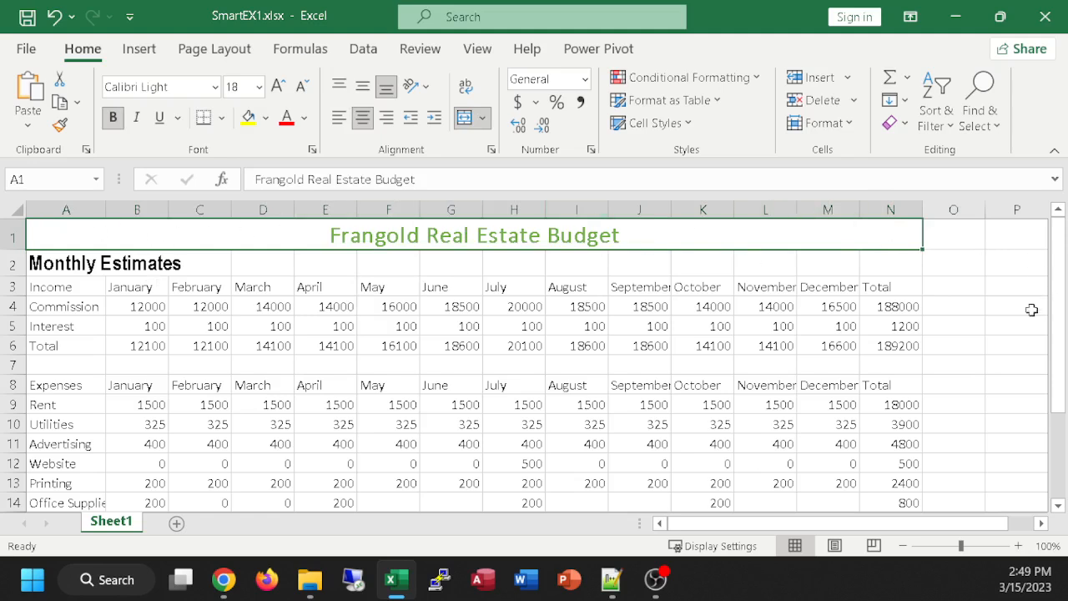
{"action": "right_click", "coordinate": [661, 236]}
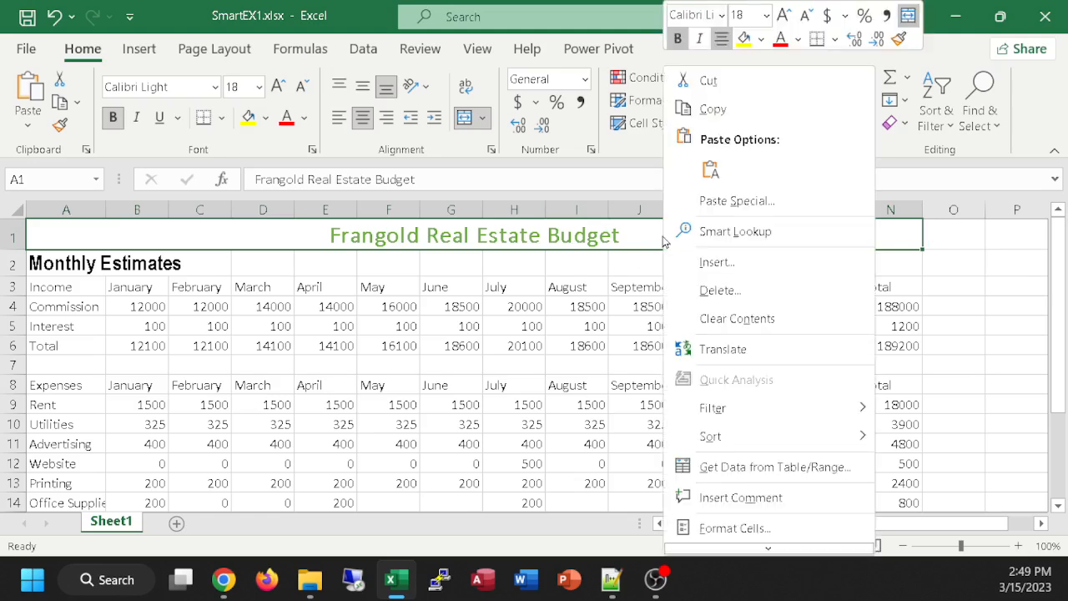
{"action": "left_click", "coordinate": [578, 236]}
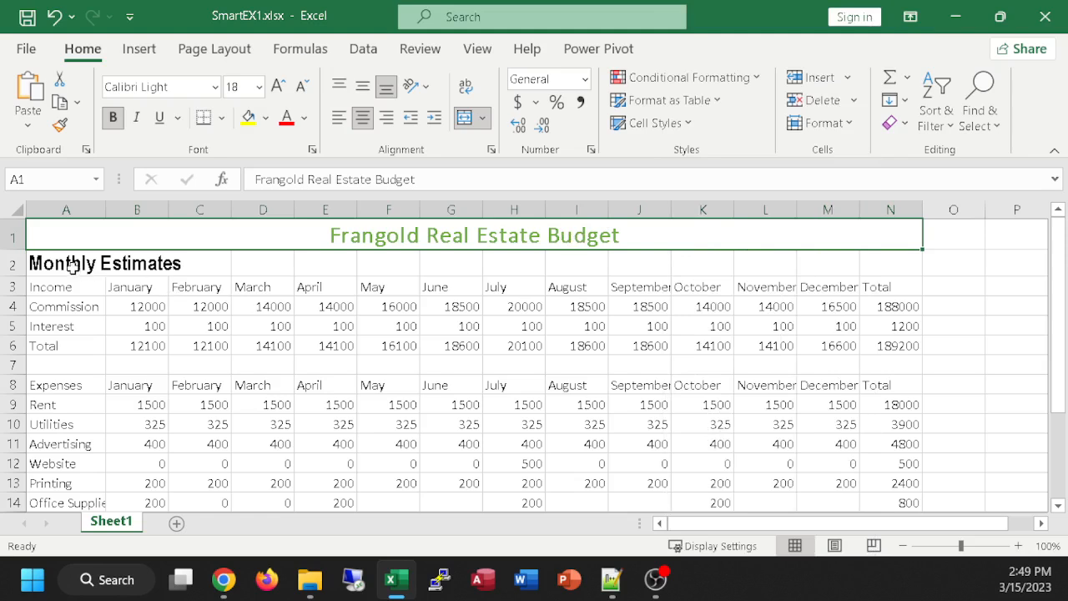
Step: Merge and center the Monthly Estimates subtitle across A2:N2
{"action": "left_click_drag", "start_coordinate": [52, 263], "coordinate": [903, 266]}
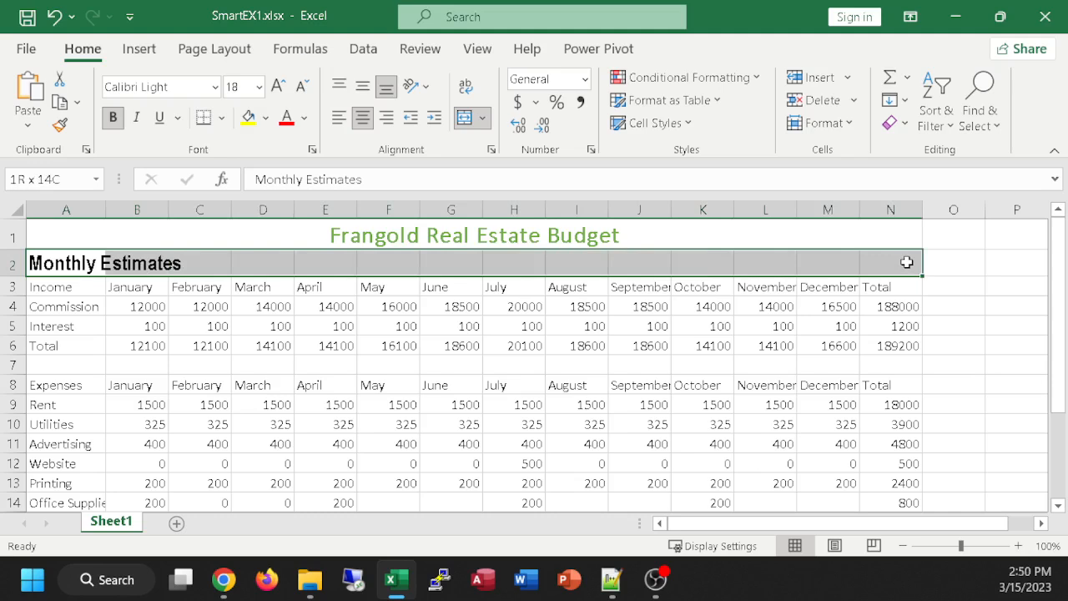
{"action": "left_click_drag", "start_coordinate": [907, 262], "coordinate": [907, 262]}
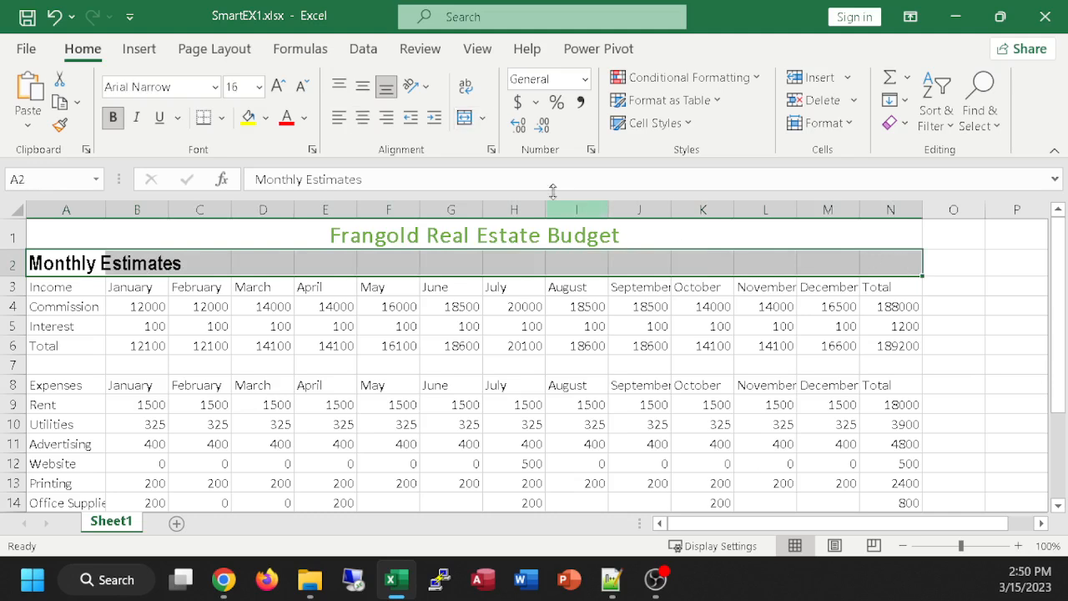
{"action": "left_click", "coordinate": [465, 119]}
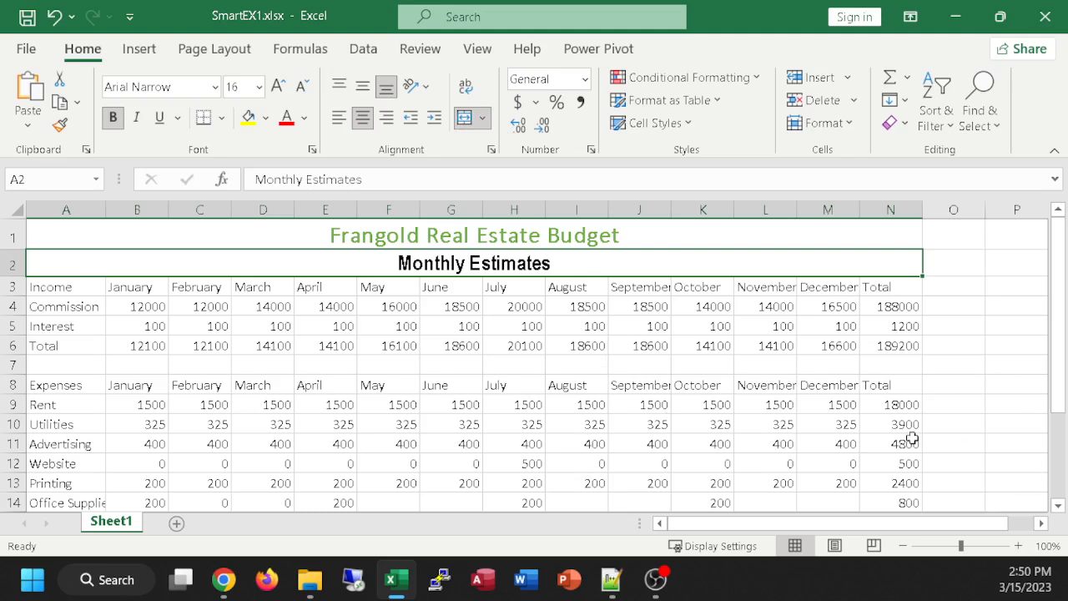
{"action": "left_click", "coordinate": [691, 386]}
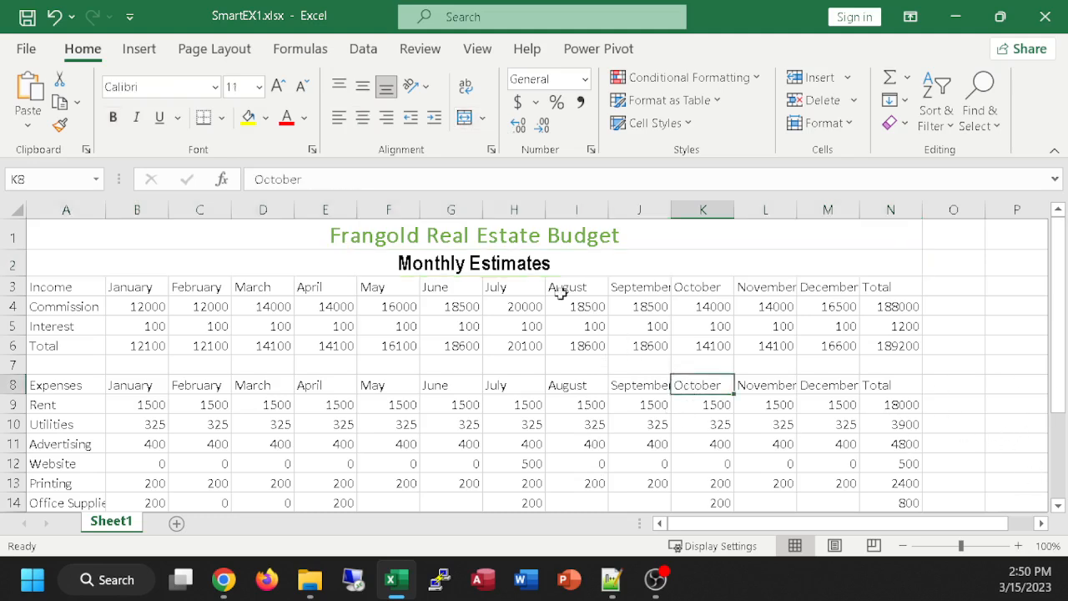
Step: Set the font color of the Monthly Estimates subtitle to Green, Accent 6, matching the title above it
{"action": "left_click", "coordinate": [481, 236]}
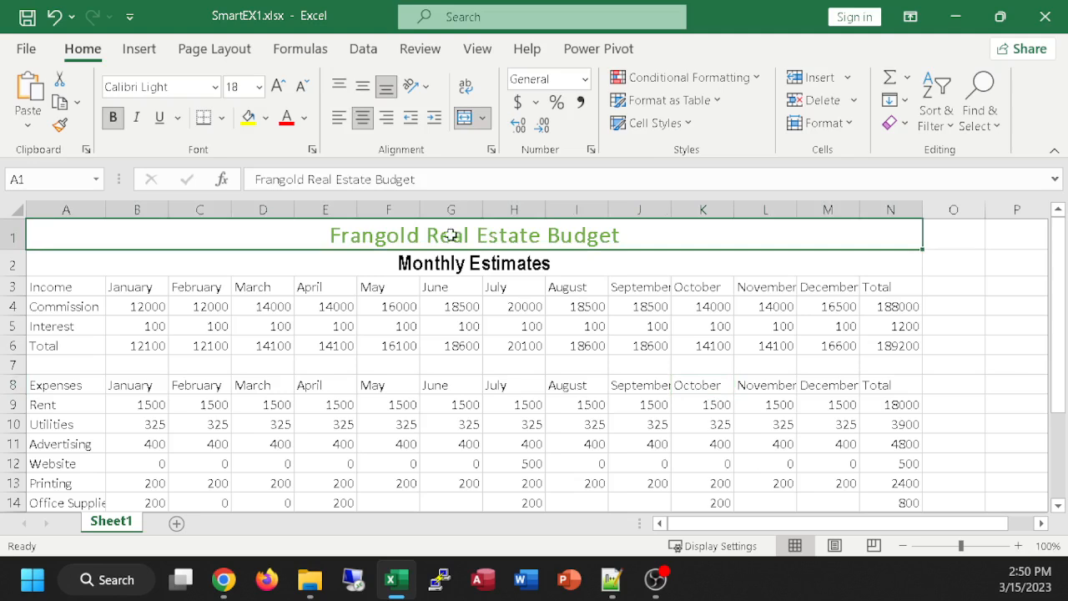
{"action": "left_click", "coordinate": [494, 262]}
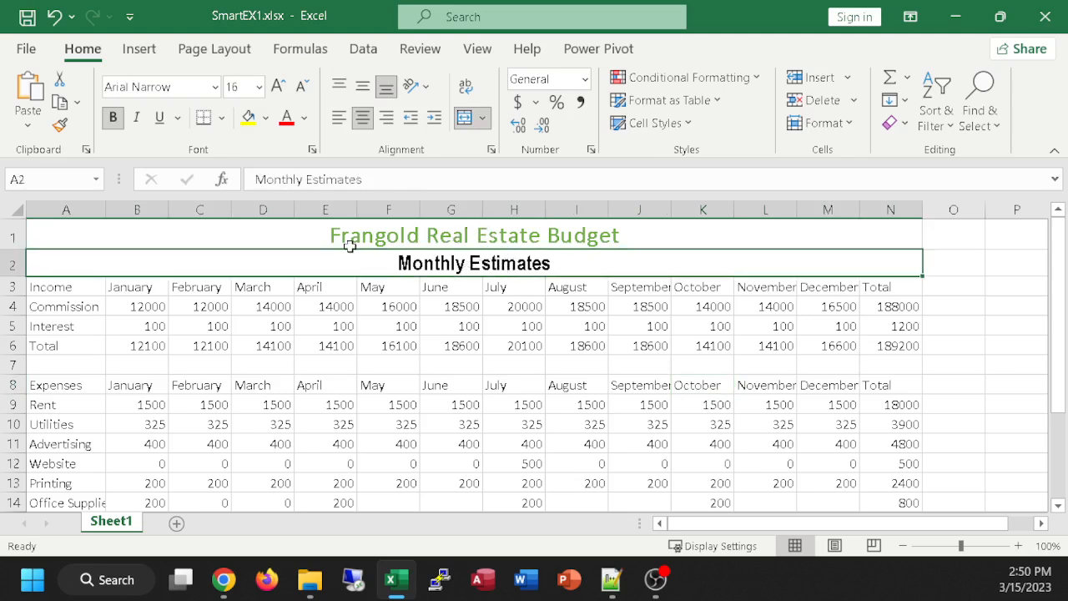
{"action": "left_click", "coordinate": [303, 118]}
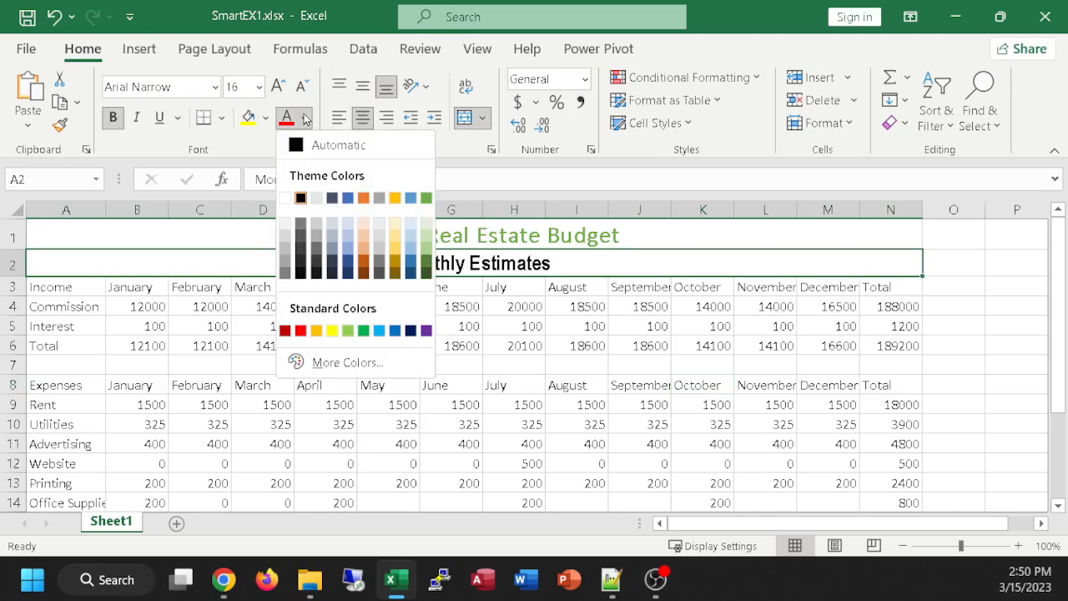
{"action": "left_click", "coordinate": [425, 198]}
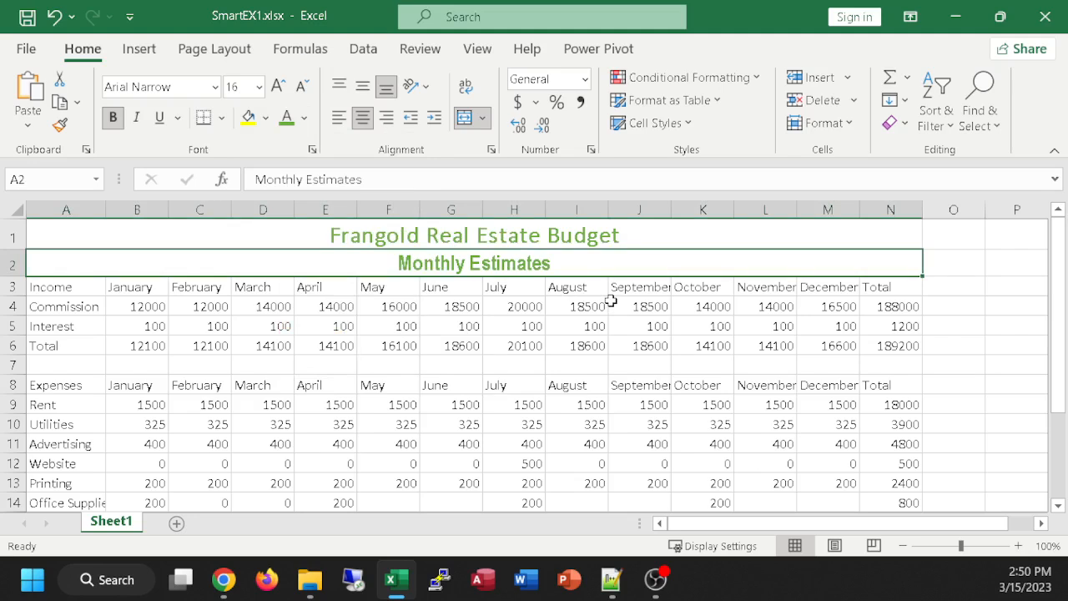
Step: Set the font size of the Frangold Real Estate Budget title in A1 to 24
{"action": "left_click", "coordinate": [503, 236]}
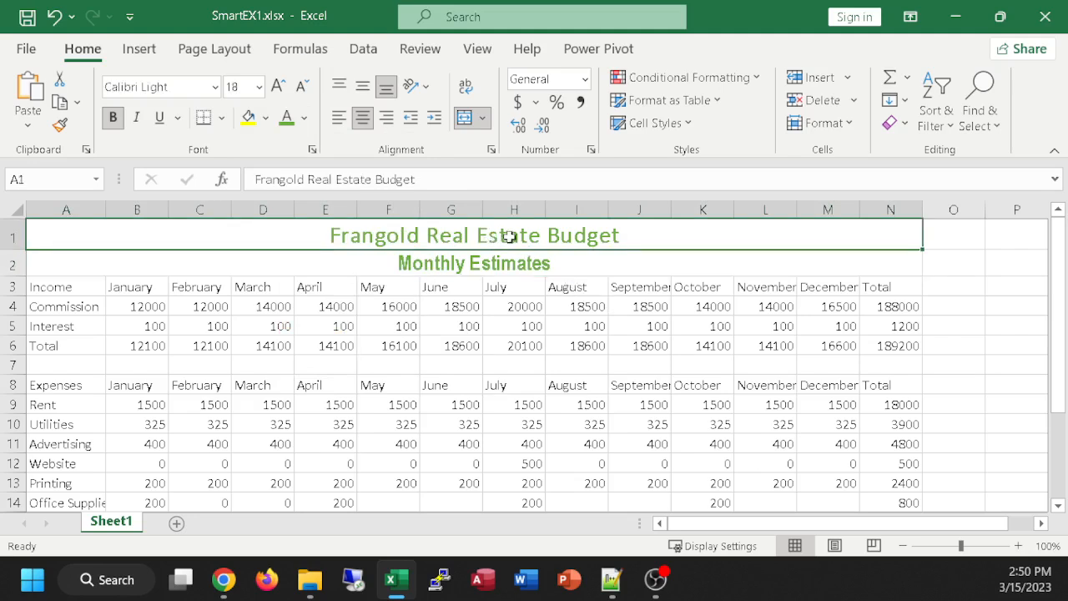
{"action": "left_click", "coordinate": [261, 86]}
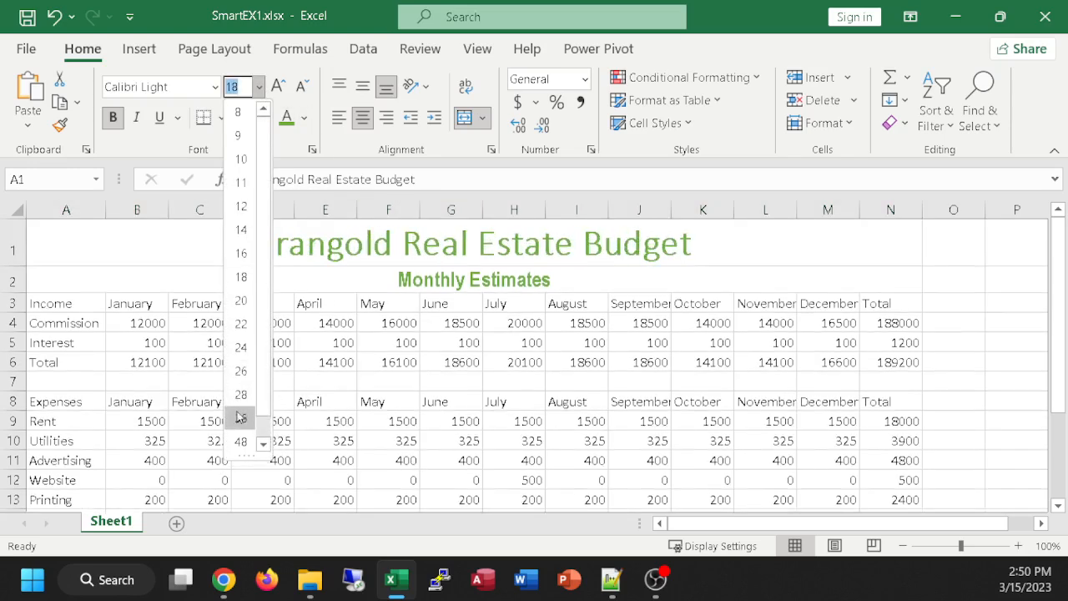
{"action": "left_click", "coordinate": [241, 351]}
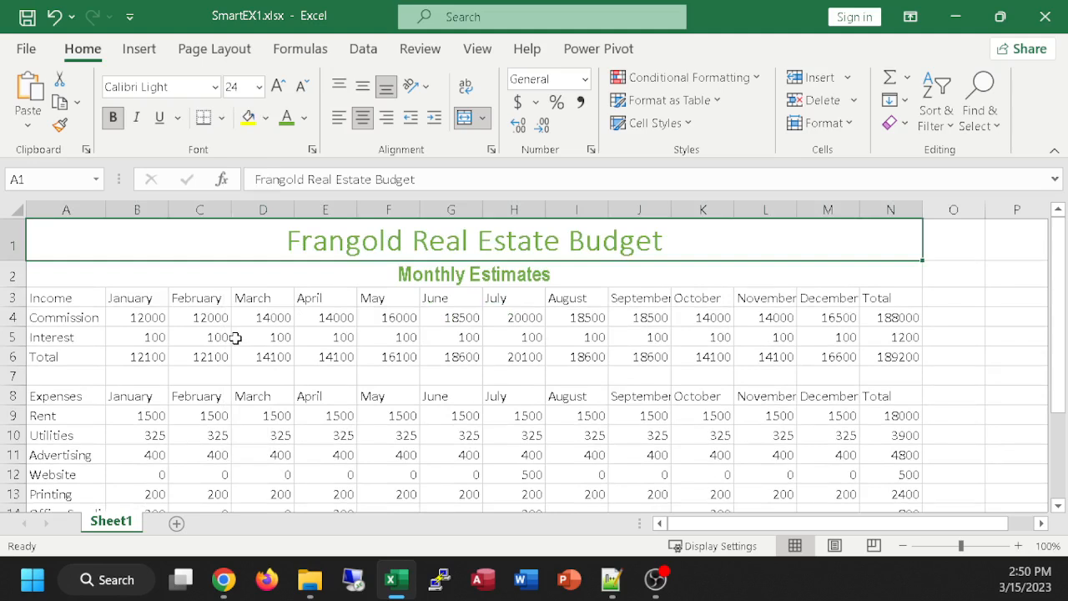
{"action": "left_click", "coordinate": [265, 269]}
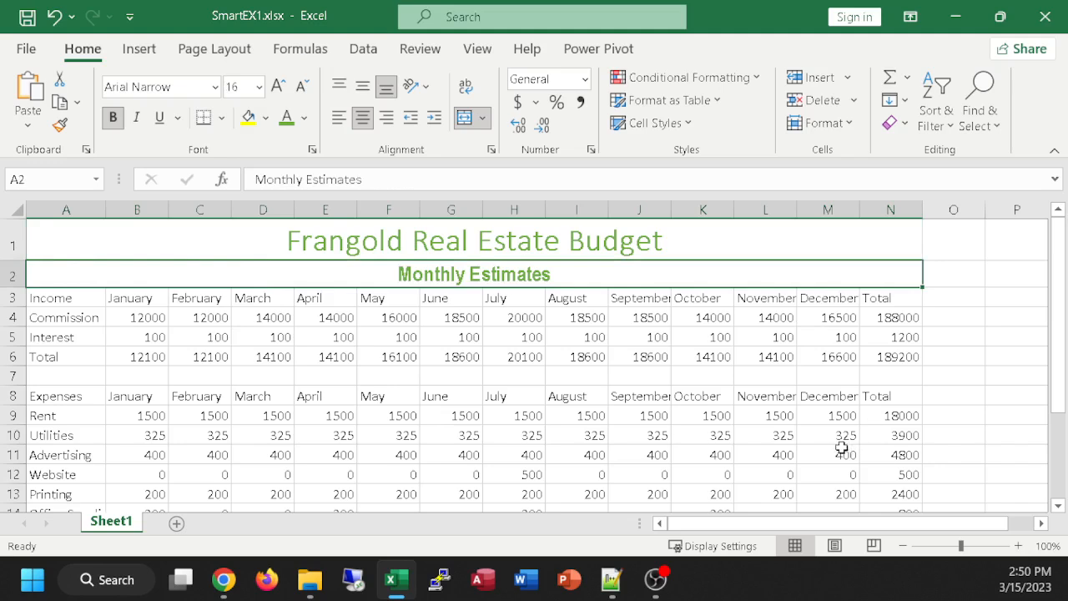
{"action": "left_click", "coordinate": [63, 244]}
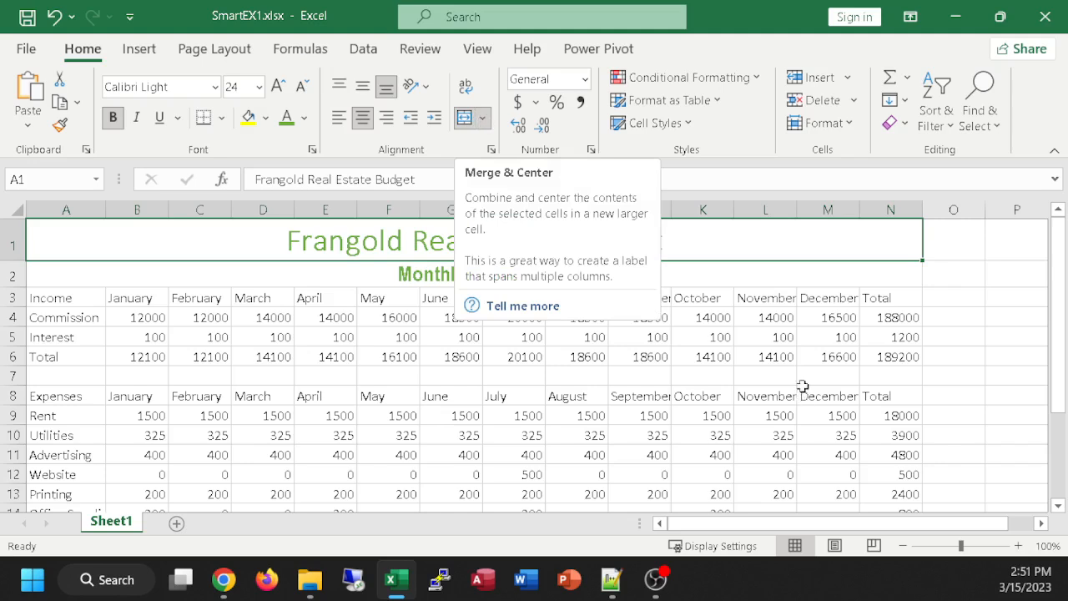
{"action": "left_click", "coordinate": [886, 273]}
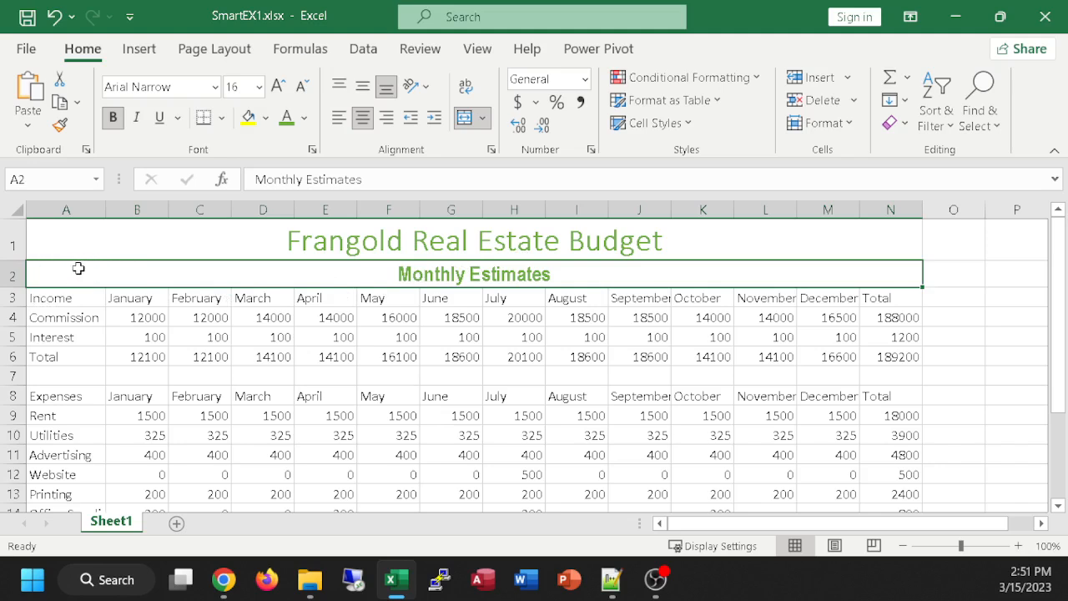
Step: Try to merge and center the Income heading row across A3:N3
{"action": "left_click_drag", "start_coordinate": [50, 300], "coordinate": [880, 297]}
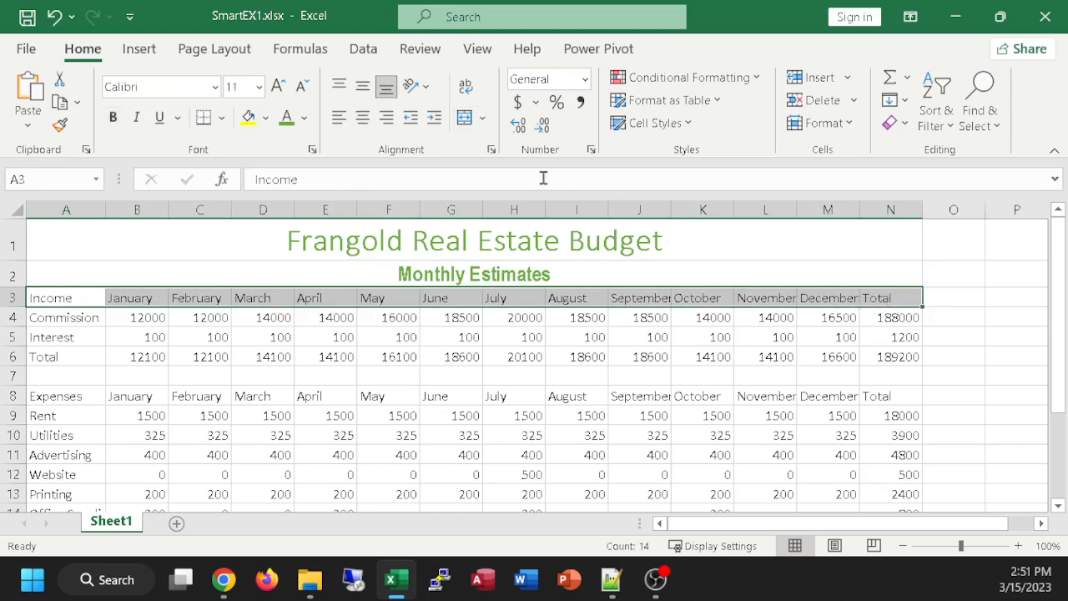
{"action": "left_click", "coordinate": [465, 119]}
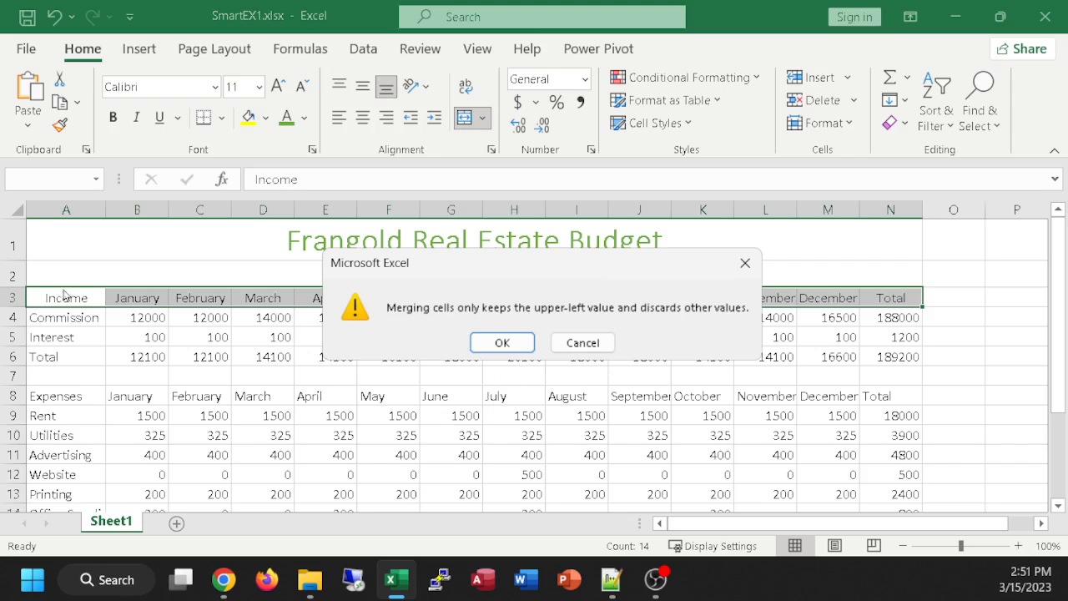
{"action": "left_click", "coordinate": [593, 347]}
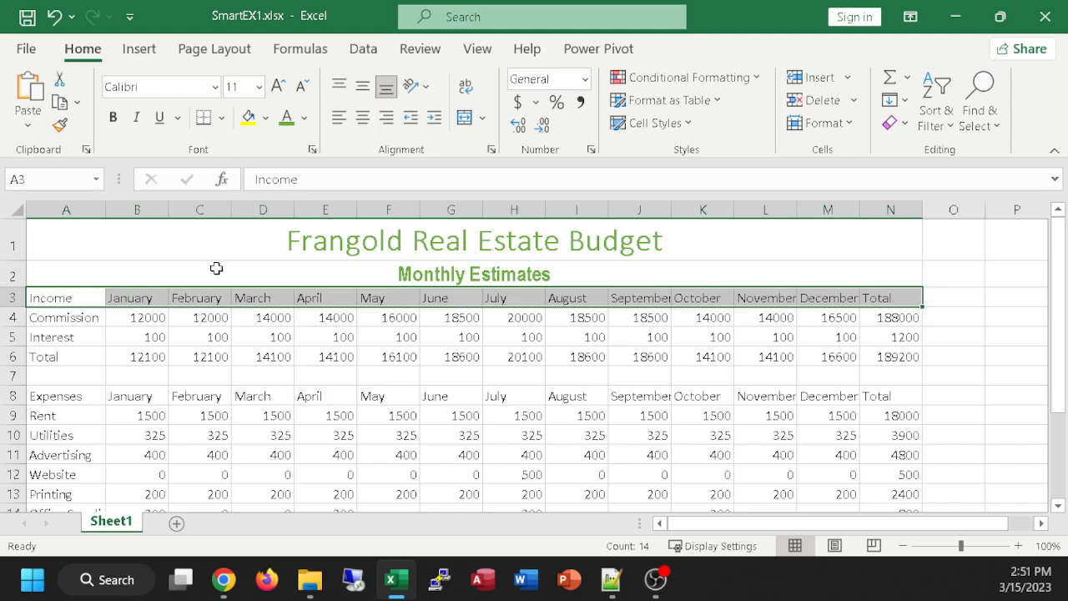
Step: Examine how far merged cells A1 and A2 extend compared with single cells A5, A3, O1 and O2
{"action": "left_click", "coordinate": [75, 333]}
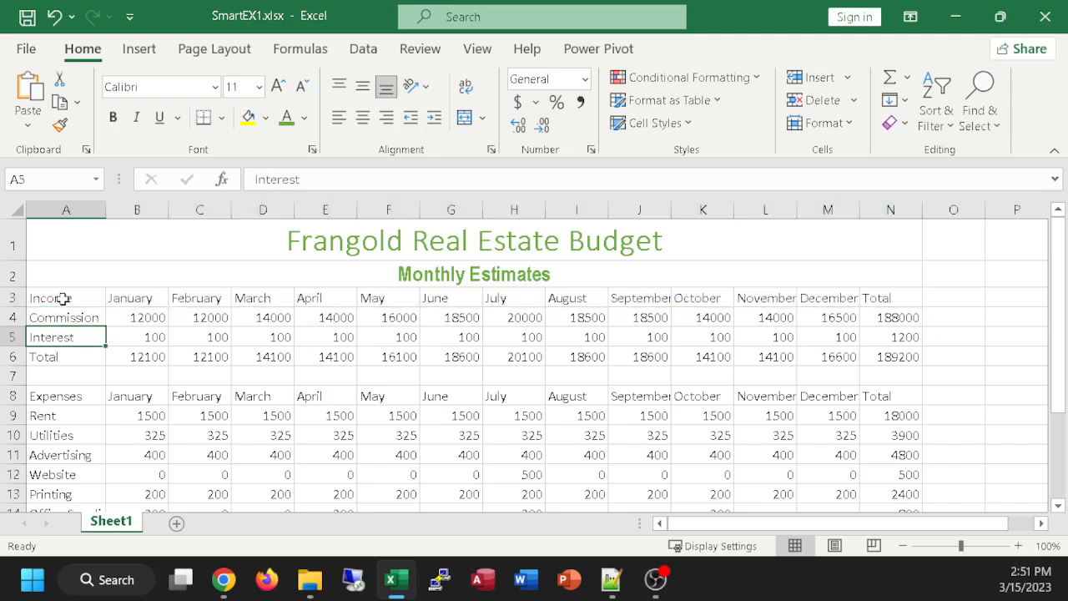
{"action": "mouse_move", "coordinate": [63, 298]}
{"action": "left_mouse_down"}
{"action": "mouse_move", "coordinate": [716, 290]}
{"action": "mouse_move", "coordinate": [906, 300]}
{"action": "mouse_move", "coordinate": [442, 275]}
{"action": "mouse_move", "coordinate": [353, 295]}
{"action": "mouse_move", "coordinate": [75, 300]}
{"action": "left_mouse_up"}
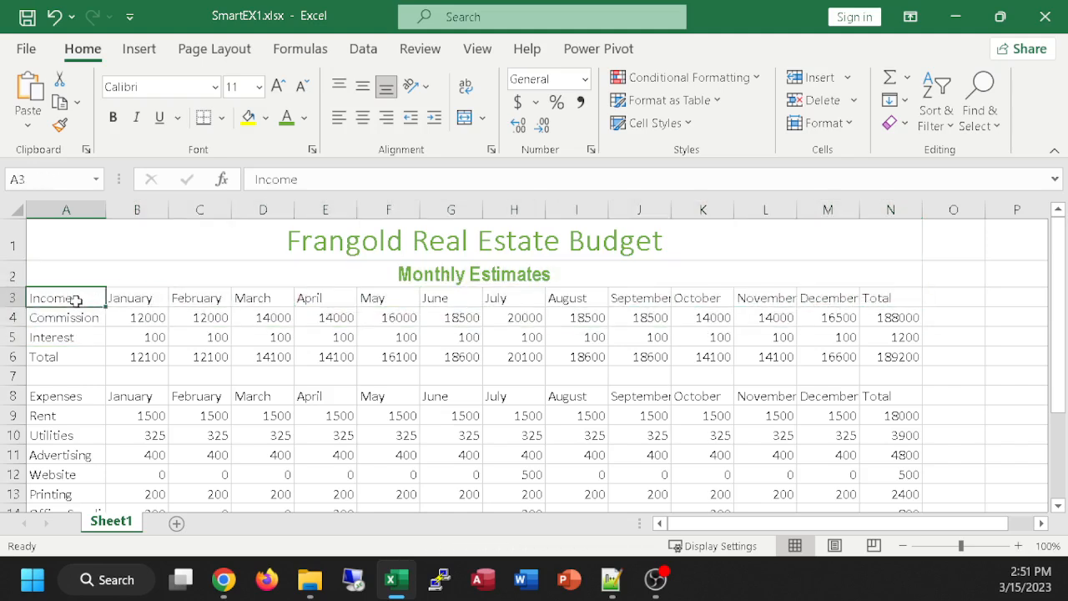
{"action": "left_click", "coordinate": [322, 255]}
{"action": "left_click", "coordinate": [357, 276]}
{"action": "left_click", "coordinate": [360, 242]}
{"action": "left_click", "coordinate": [367, 265]}
{"action": "left_click", "coordinate": [372, 232]}
{"action": "left_click", "coordinate": [372, 274]}
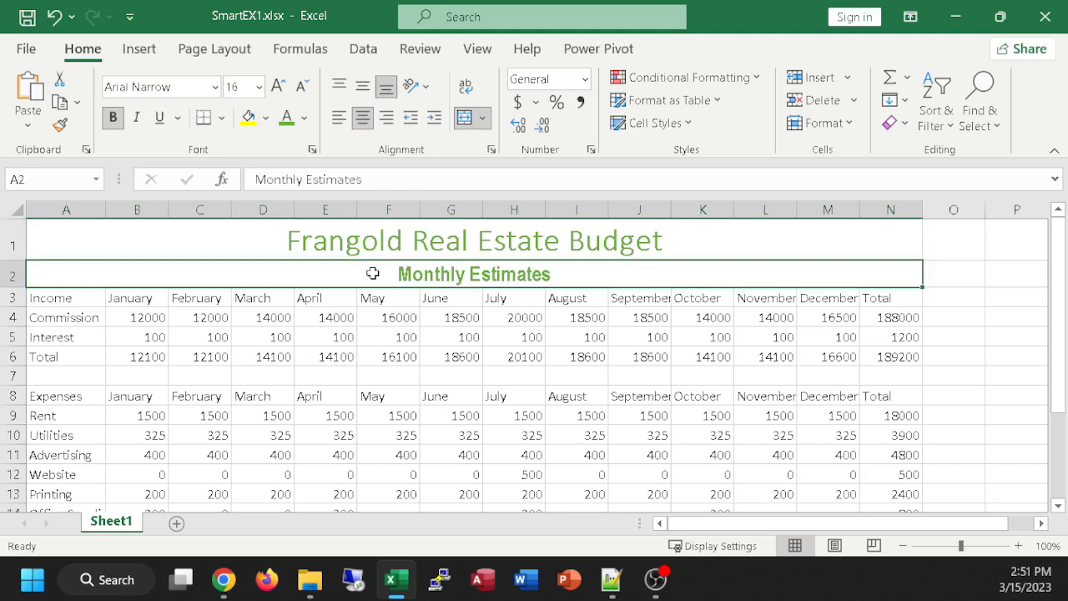
{"action": "left_click", "coordinate": [377, 240]}
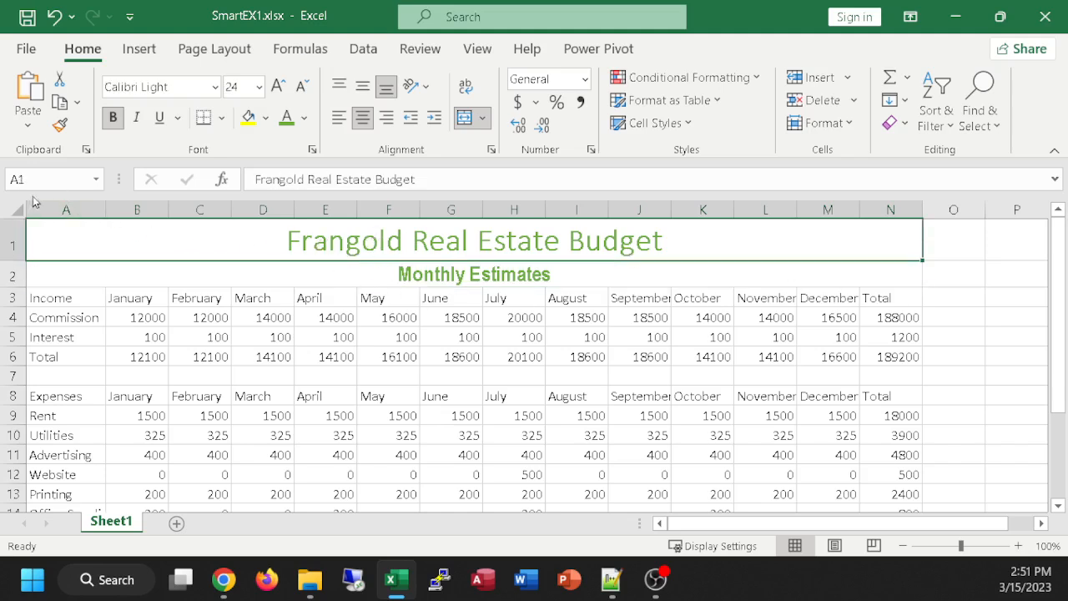
{"action": "left_click", "coordinate": [108, 272]}
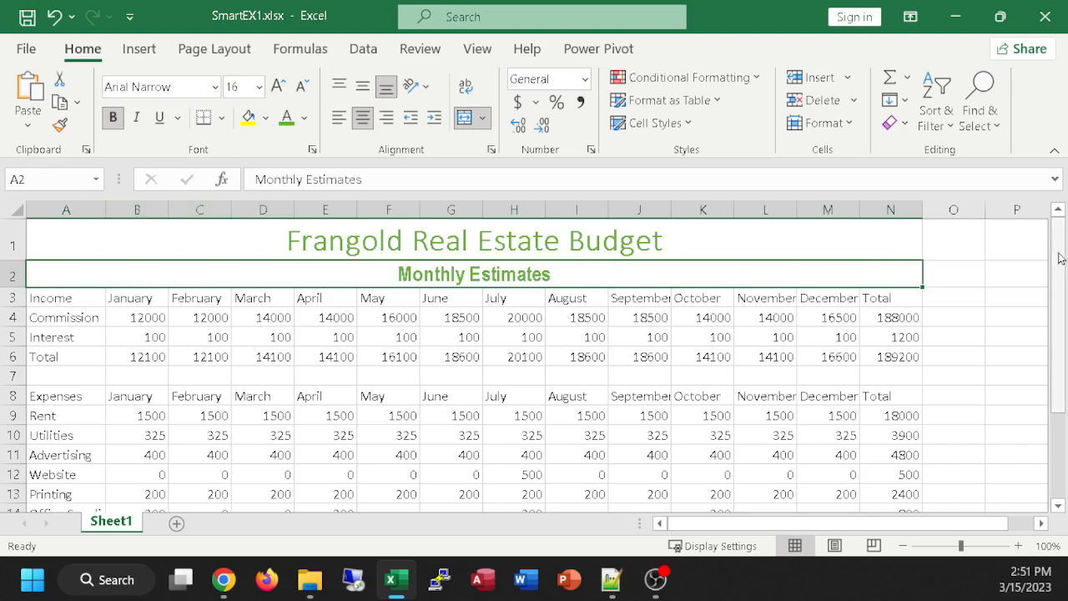
{"action": "left_click", "coordinate": [946, 239]}
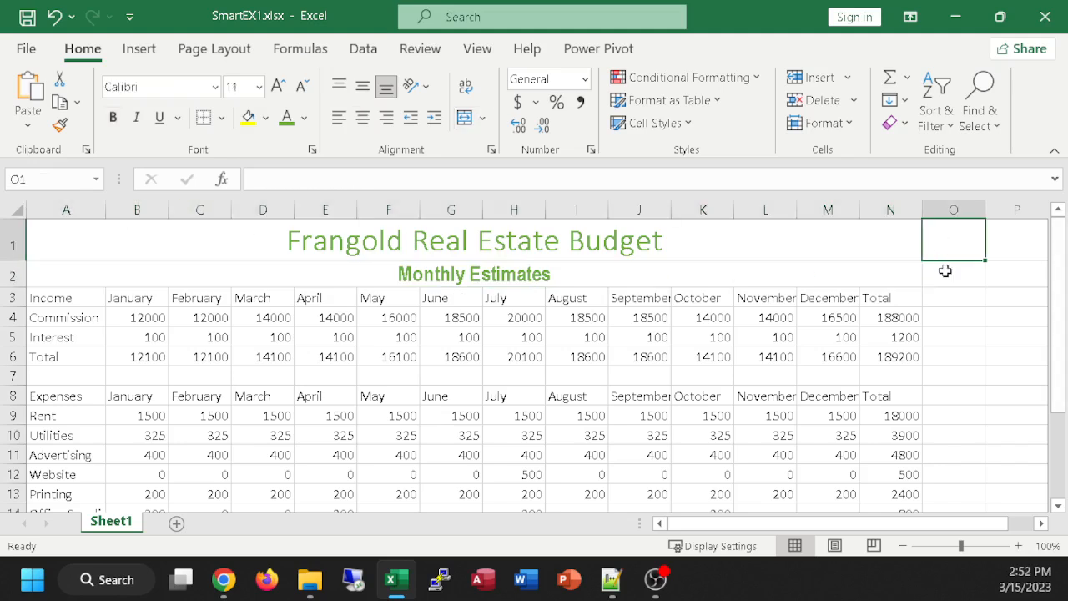
{"action": "left_click", "coordinate": [946, 269]}
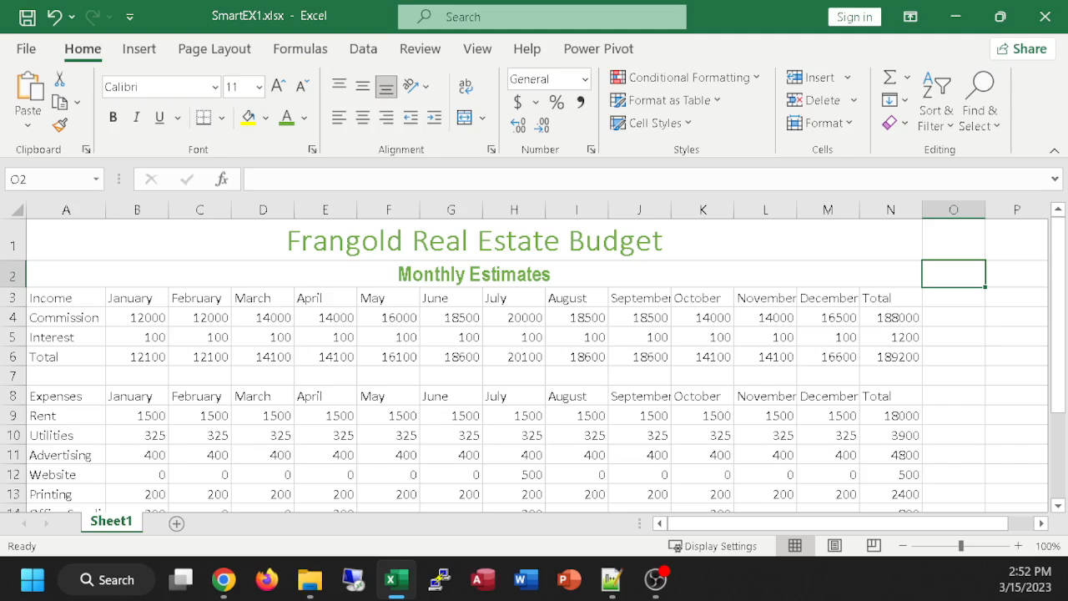
Step: Apply the Heading 1 cell style to the Income heading row, A3:N3
{"action": "left_click", "coordinate": [224, 578]}
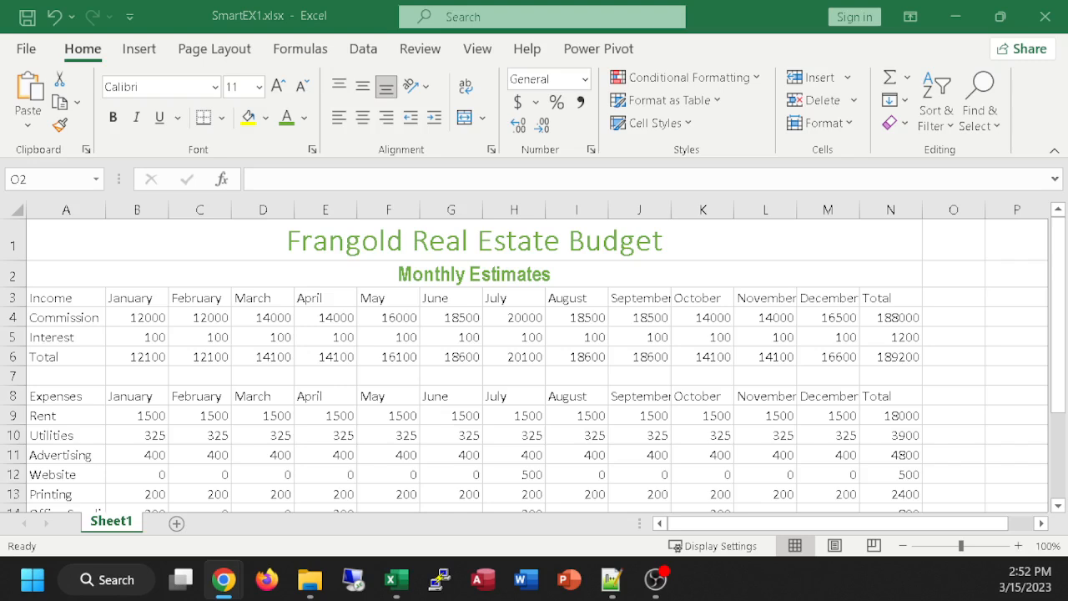
{"action": "left_click", "coordinate": [60, 294]}
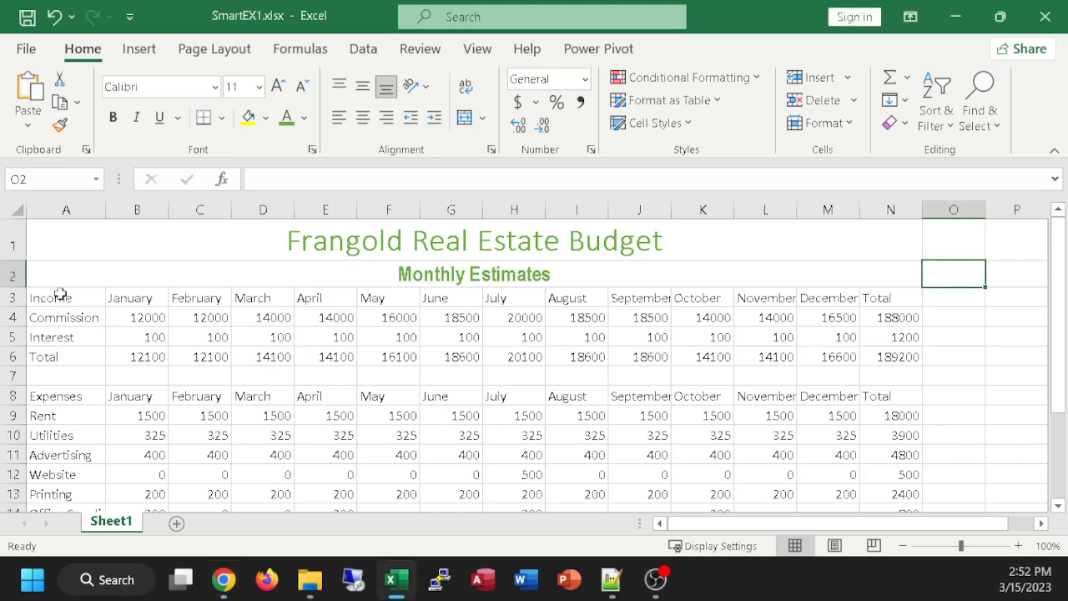
{"action": "left_click_drag", "start_coordinate": [47, 298], "coordinate": [905, 298]}
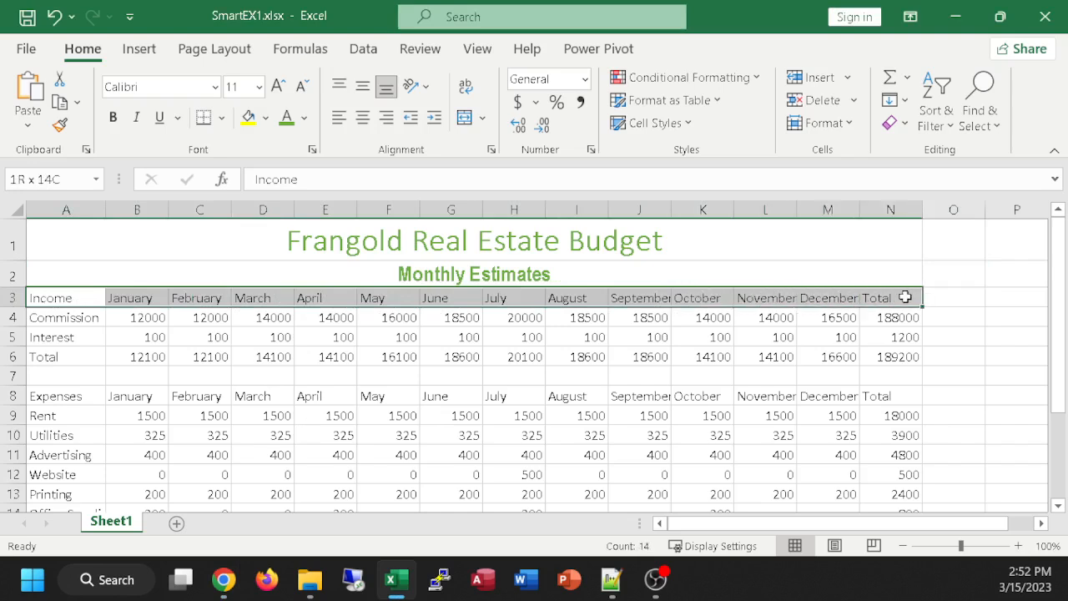
{"action": "left_click_drag", "start_coordinate": [905, 297], "coordinate": [905, 298]}
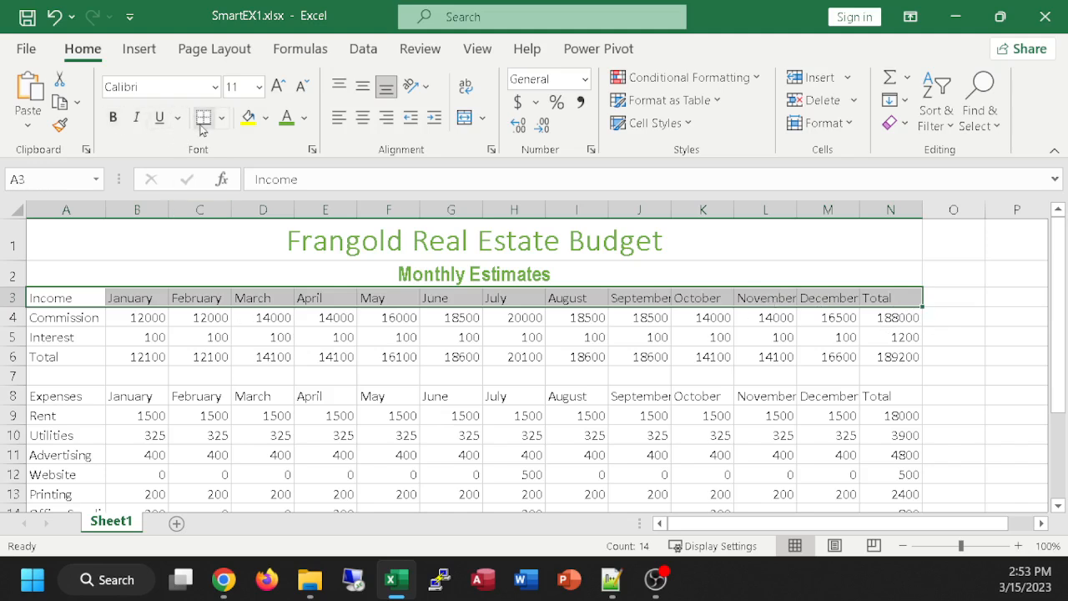
{"action": "left_click", "coordinate": [659, 123]}
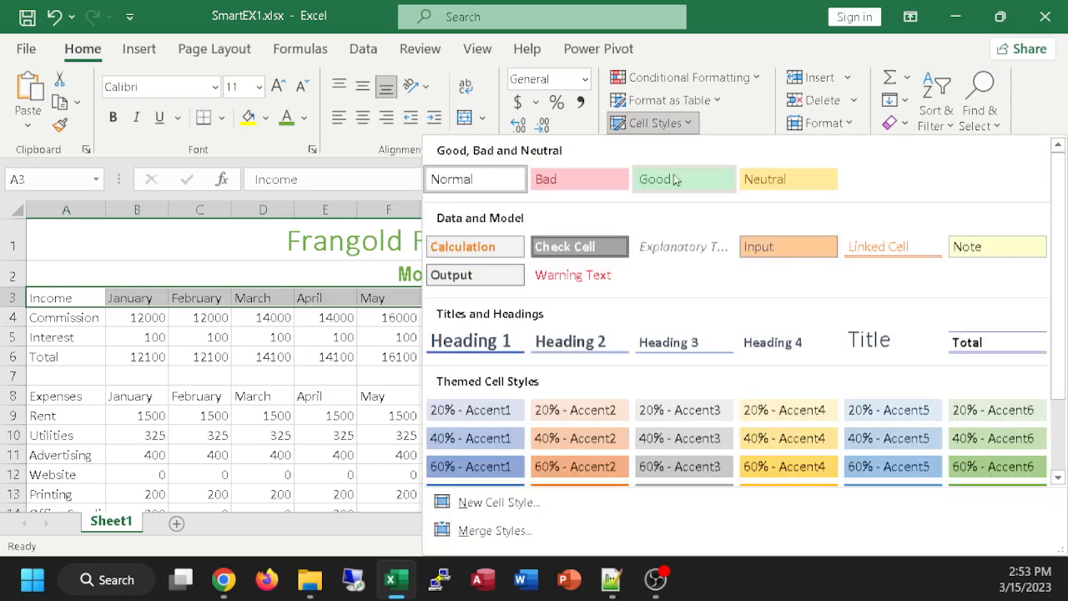
{"action": "left_click", "coordinate": [460, 346]}
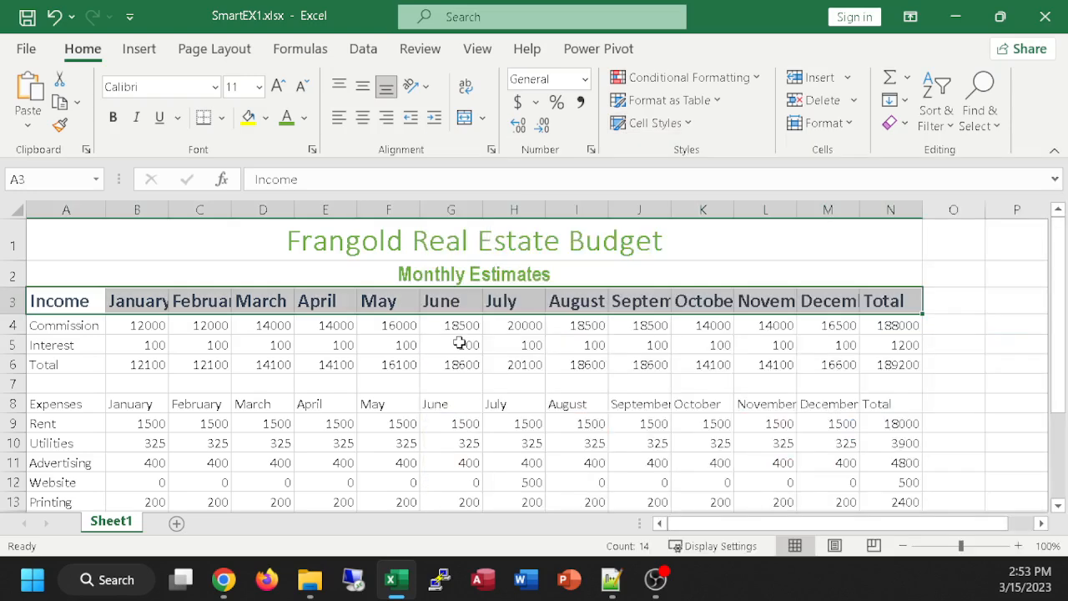
{"action": "left_click", "coordinate": [956, 400]}
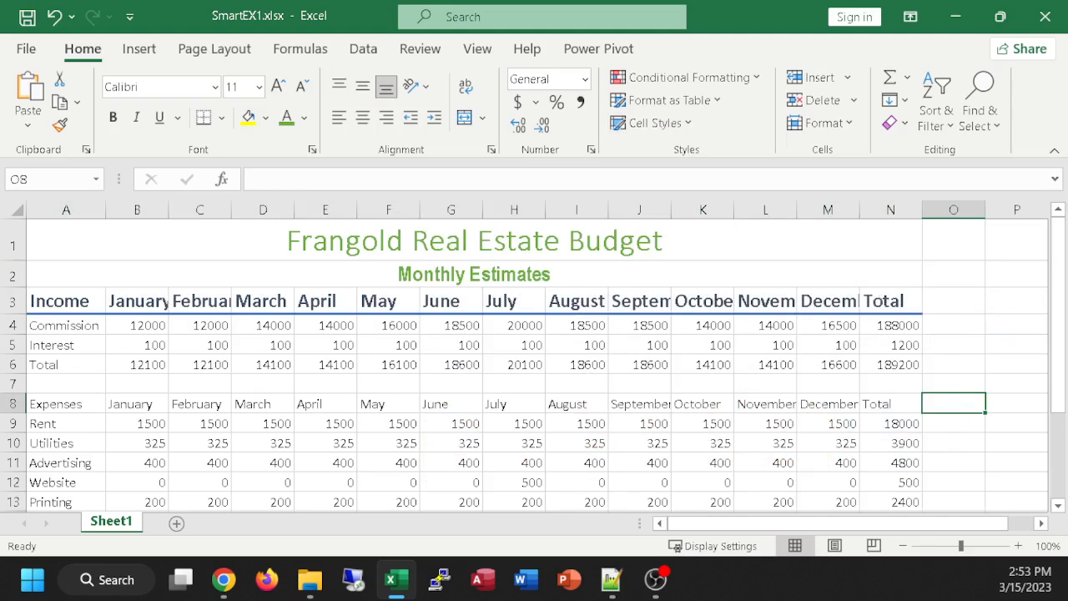
Step: Copy the formatting of the Income heading in A3 onto the Expenses heading row, A8:N8, with Format Painter
{"action": "key", "text": "alt+Tab"}
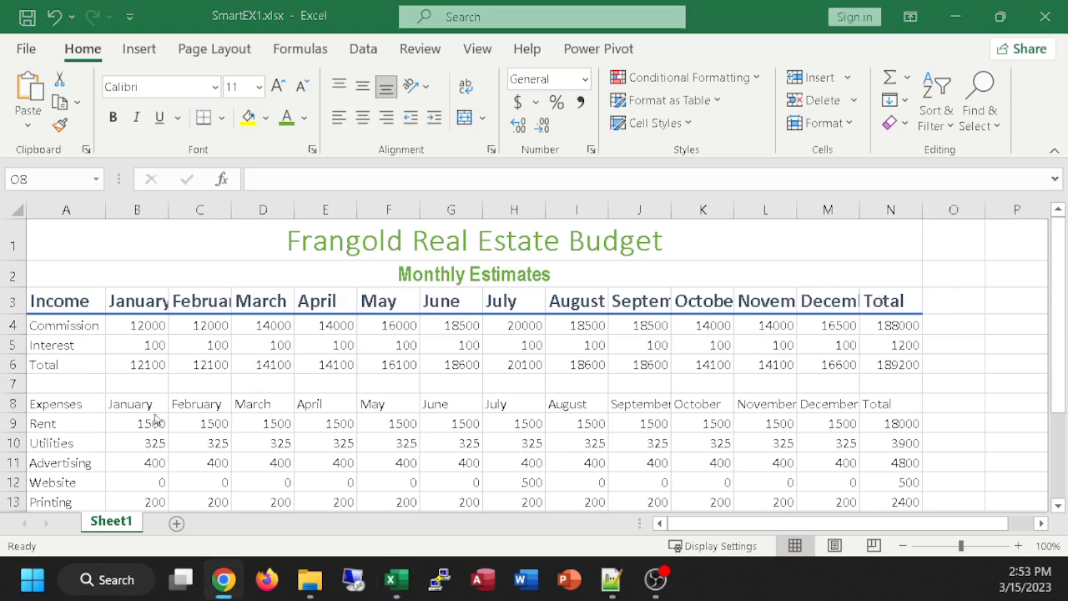
{"action": "key", "text": "alt+Tab"}
{"action": "left_click", "coordinate": [54, 403]}
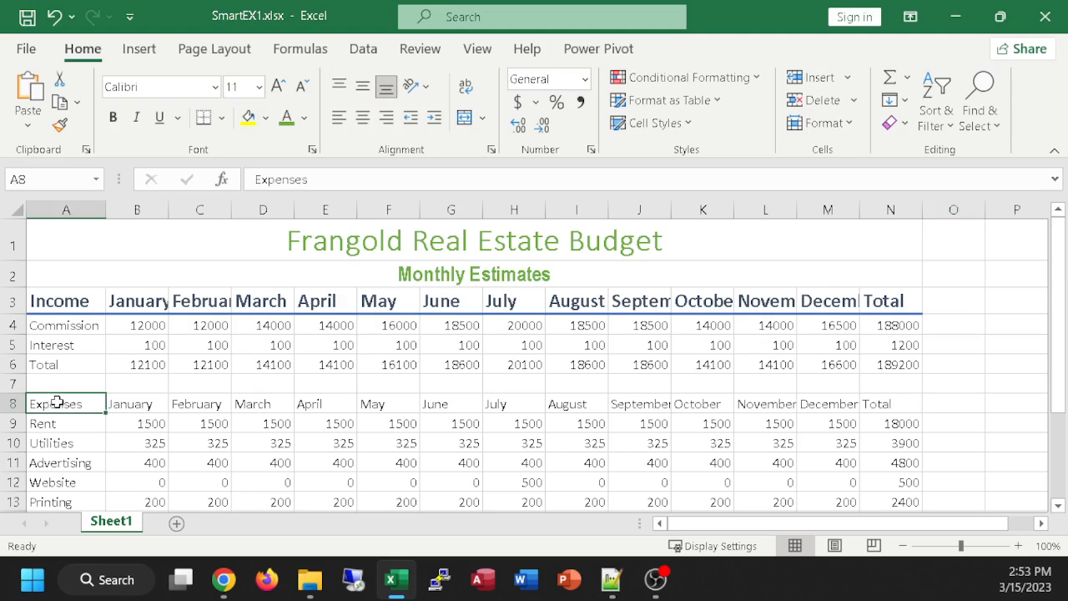
{"action": "left_click", "coordinate": [61, 301]}
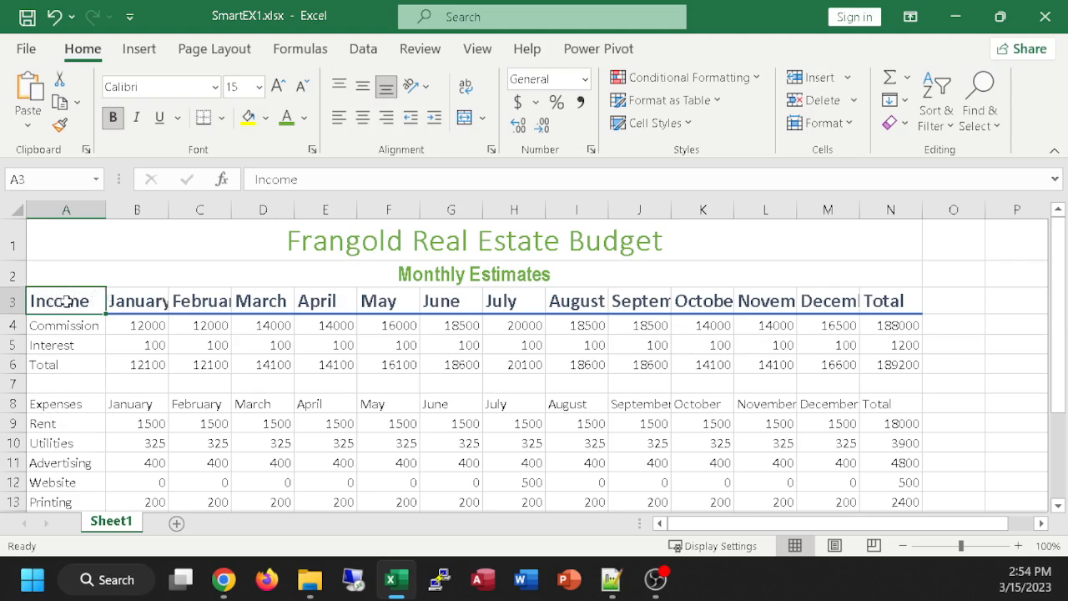
{"action": "left_click", "coordinate": [60, 125]}
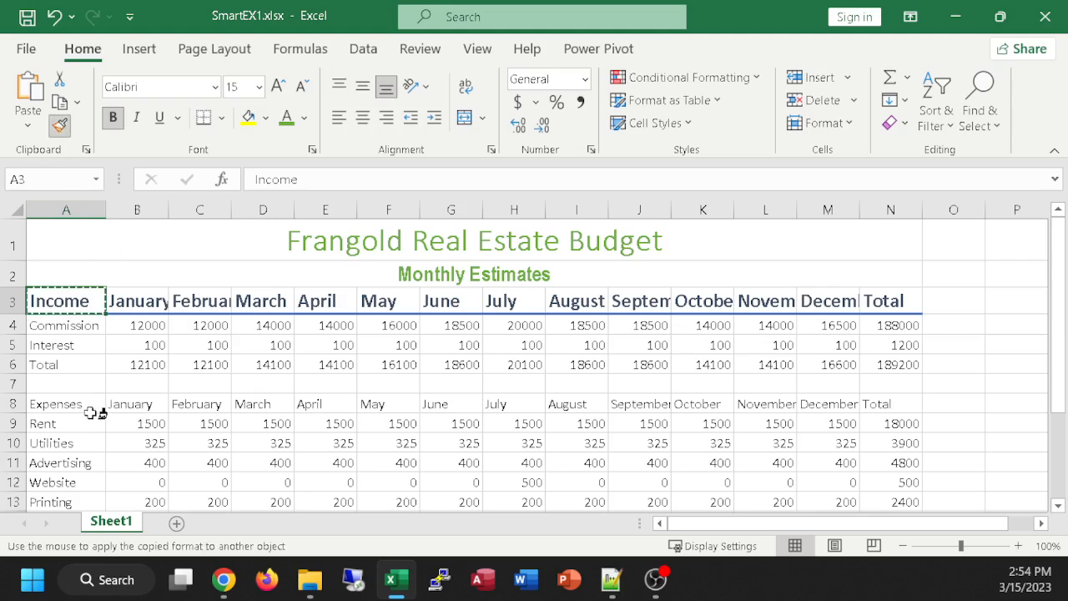
{"action": "left_click_drag", "start_coordinate": [60, 403], "coordinate": [891, 405]}
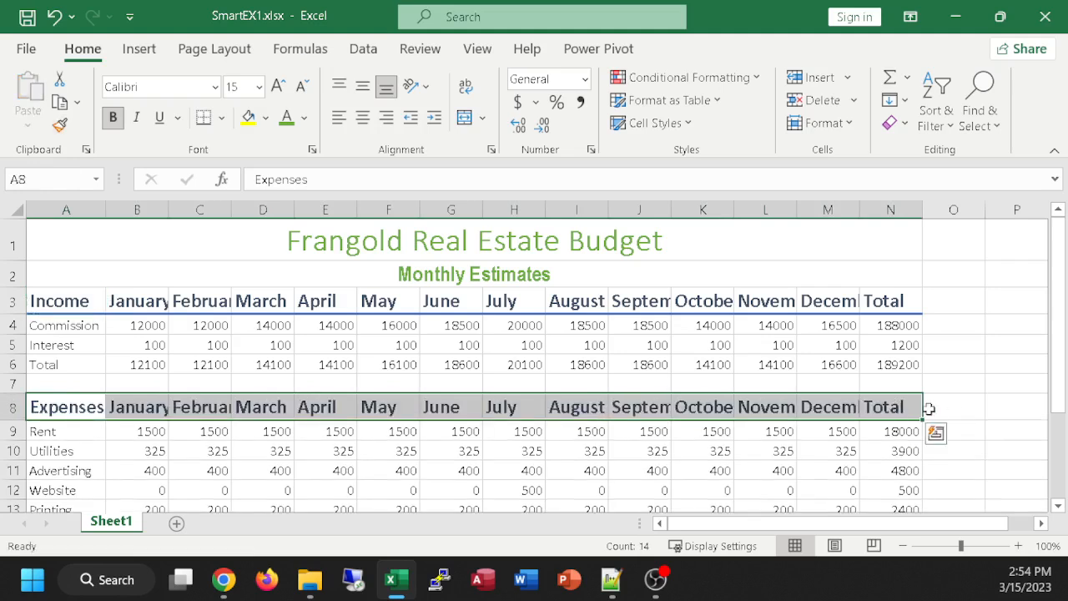
{"action": "left_click", "coordinate": [1005, 450]}
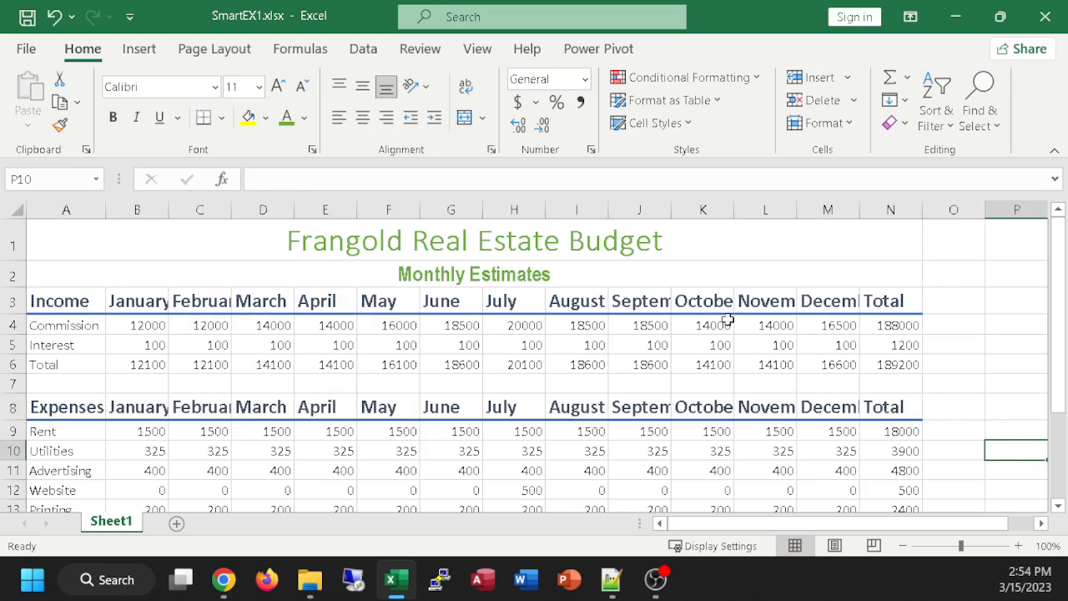
{"action": "left_click", "coordinate": [59, 303]}
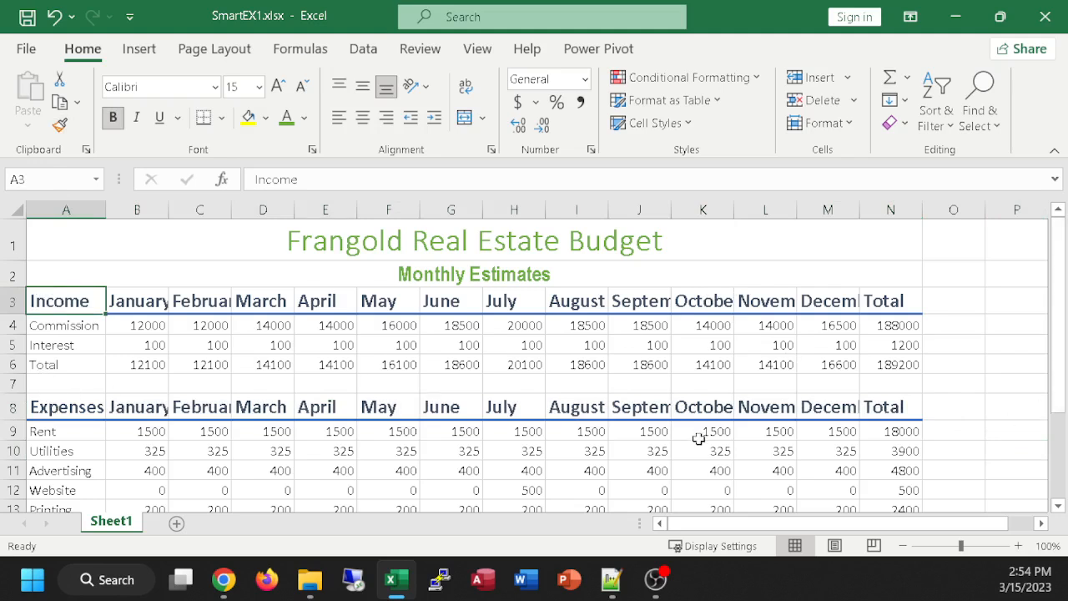
{"action": "left_click", "coordinate": [188, 389]}
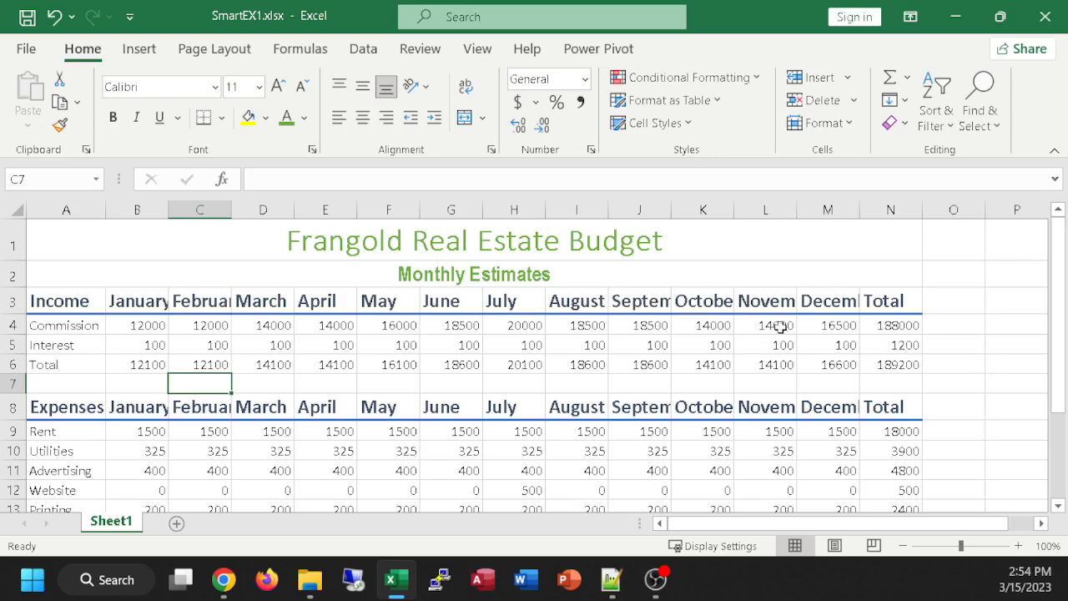
Step: Fill the Commission and Interest rows, A4:N5, with the Green, Accent 6, Lighter 80% color
{"action": "scroll", "coordinate": [683, 338], "scroll_direction": "up", "scroll_amount": 1, "text": "ctrl"}
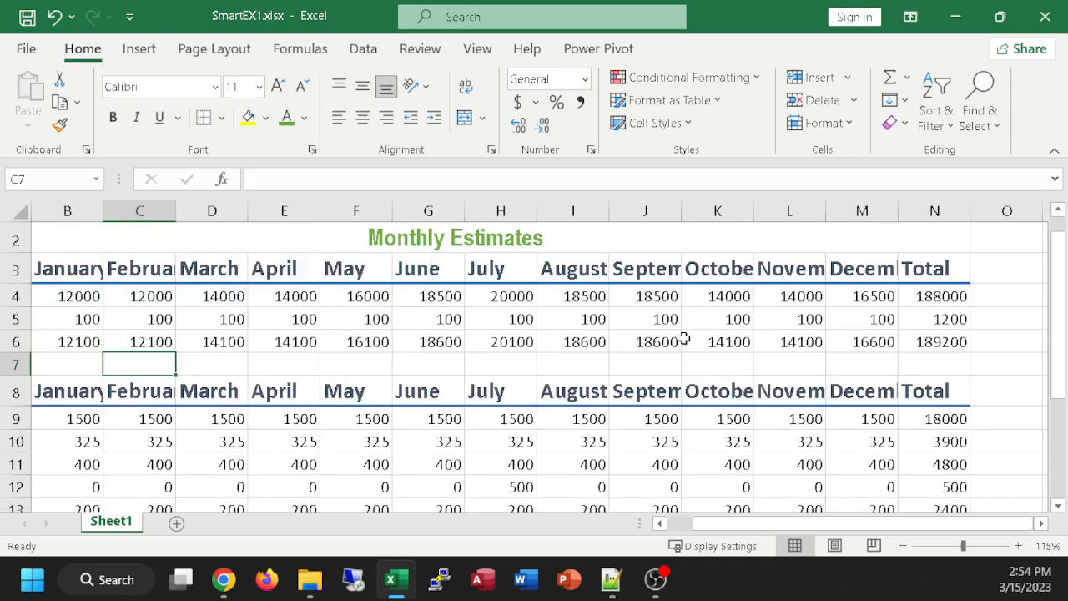
{"action": "left_click_drag", "start_coordinate": [745, 525], "coordinate": [727, 530]}
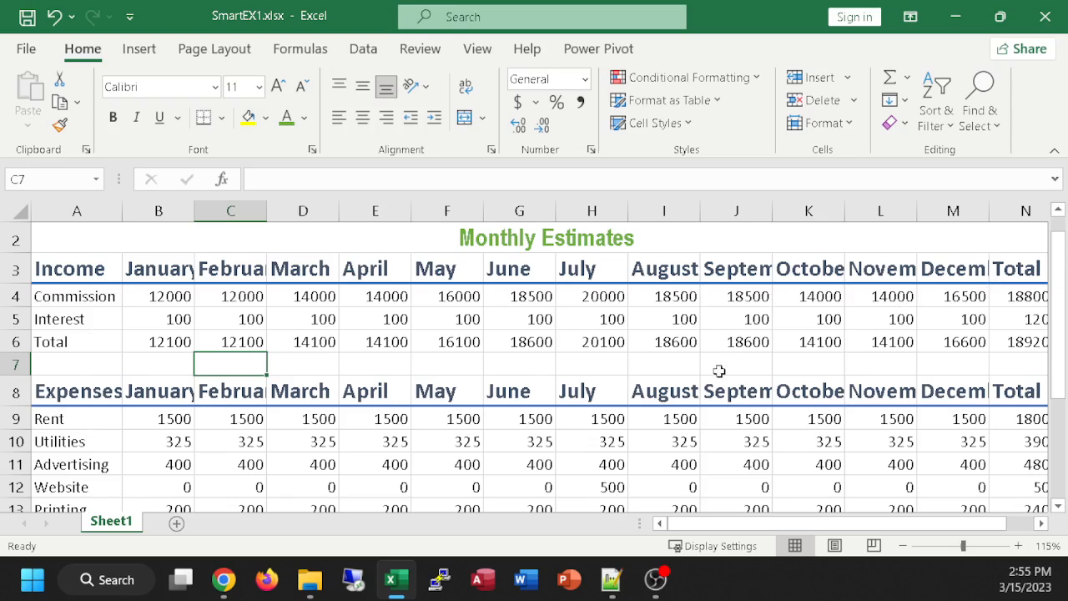
{"action": "scroll", "coordinate": [719, 371], "scroll_direction": "down", "scroll_amount": 1}
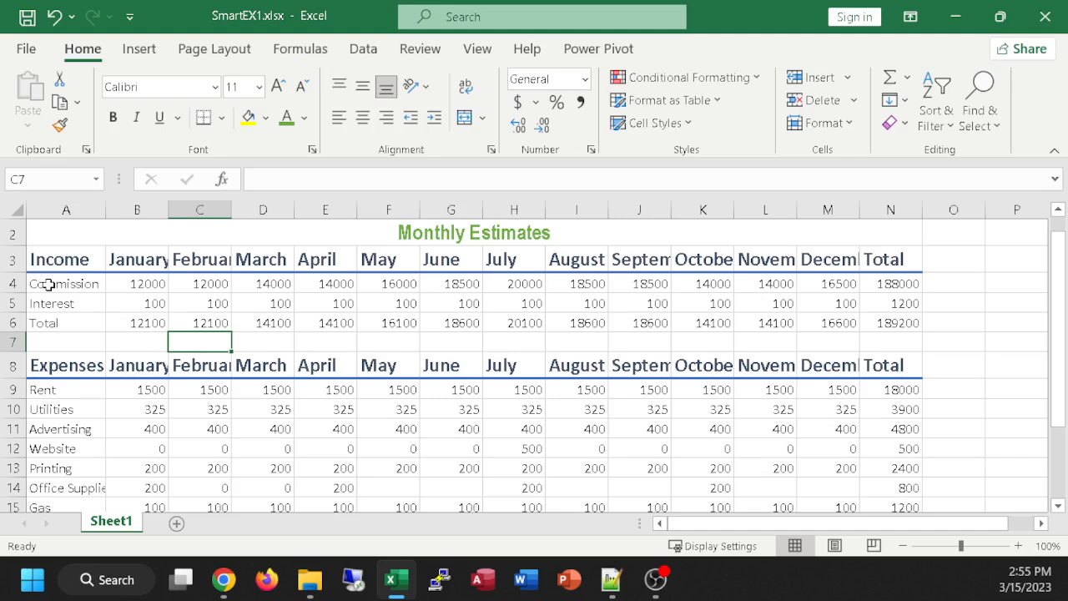
{"action": "left_click_drag", "start_coordinate": [45, 282], "coordinate": [915, 304]}
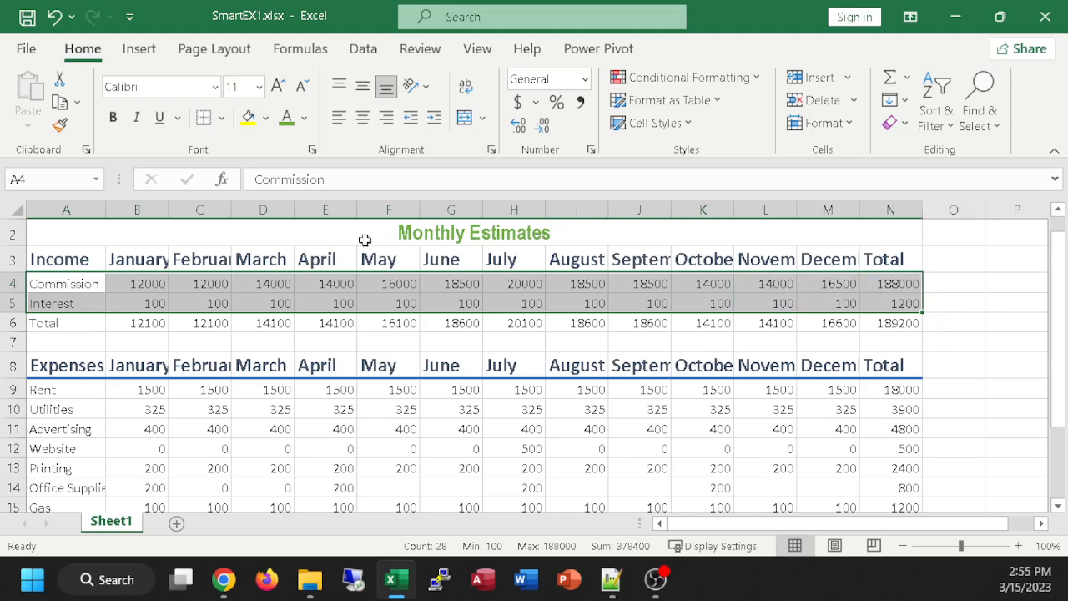
{"action": "left_click", "coordinate": [267, 118]}
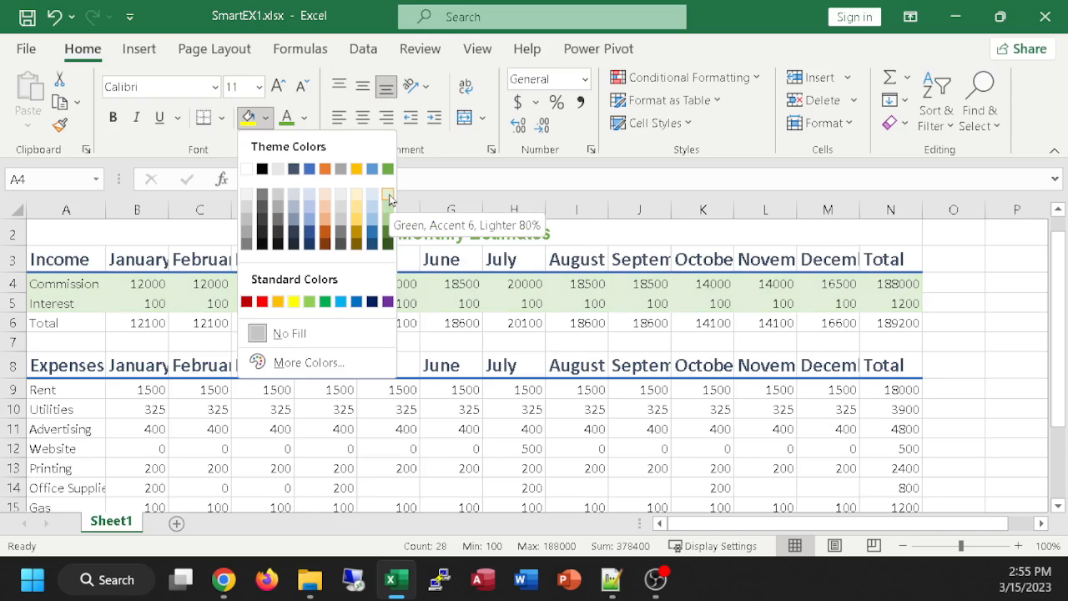
{"action": "left_click", "coordinate": [388, 197]}
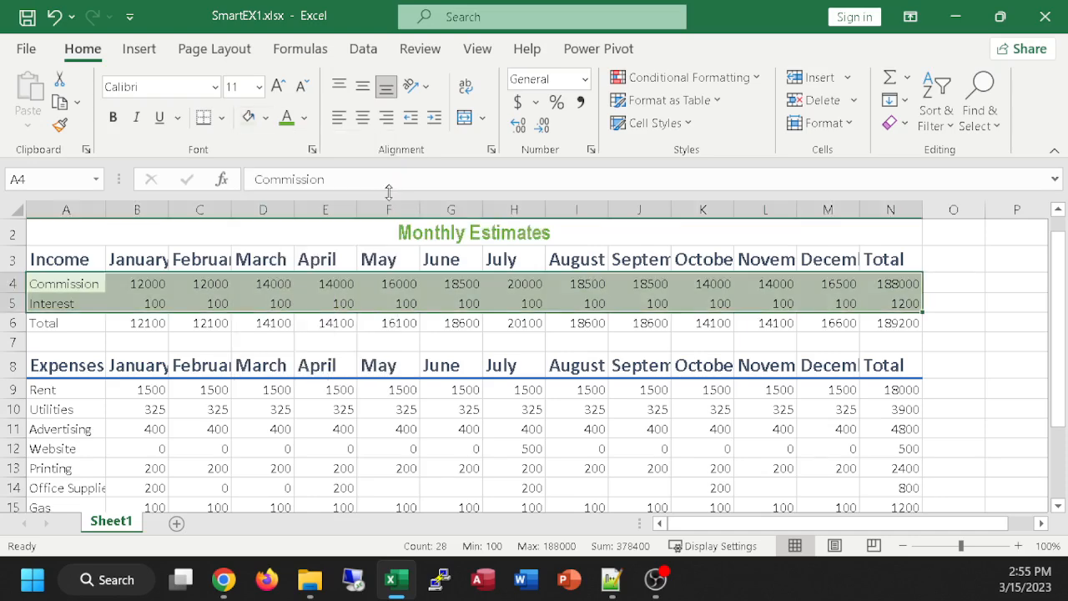
{"action": "left_click", "coordinate": [634, 325]}
Step: Apply the same light green fill to the expense rows from Rent through Miscellaneous, A9:N16
{"action": "scroll", "coordinate": [654, 333], "scroll_direction": "down", "scroll_amount": 1}
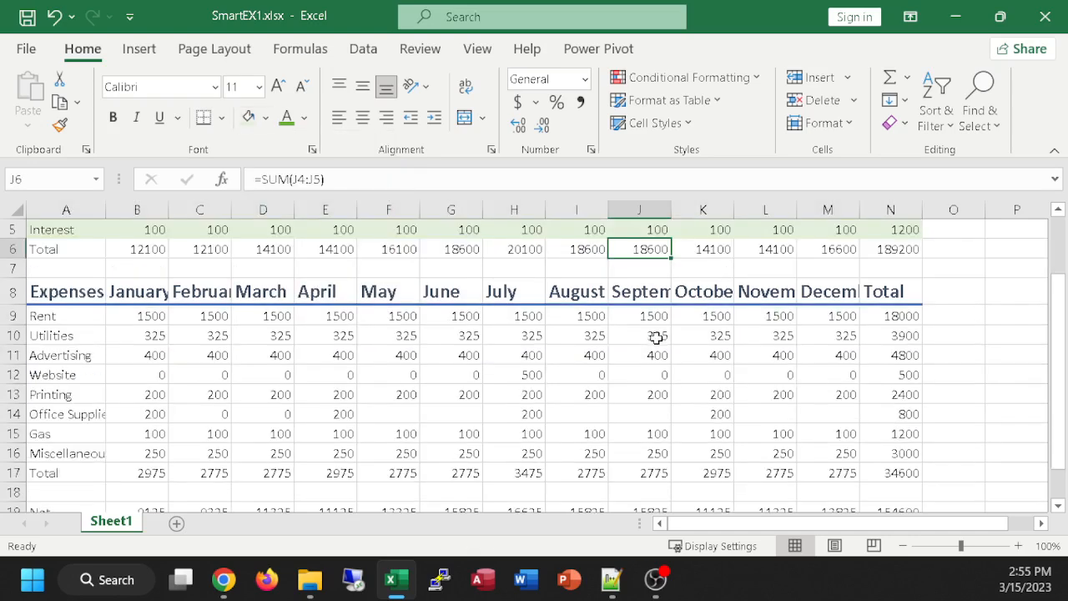
{"action": "left_click_drag", "start_coordinate": [46, 312], "coordinate": [891, 453]}
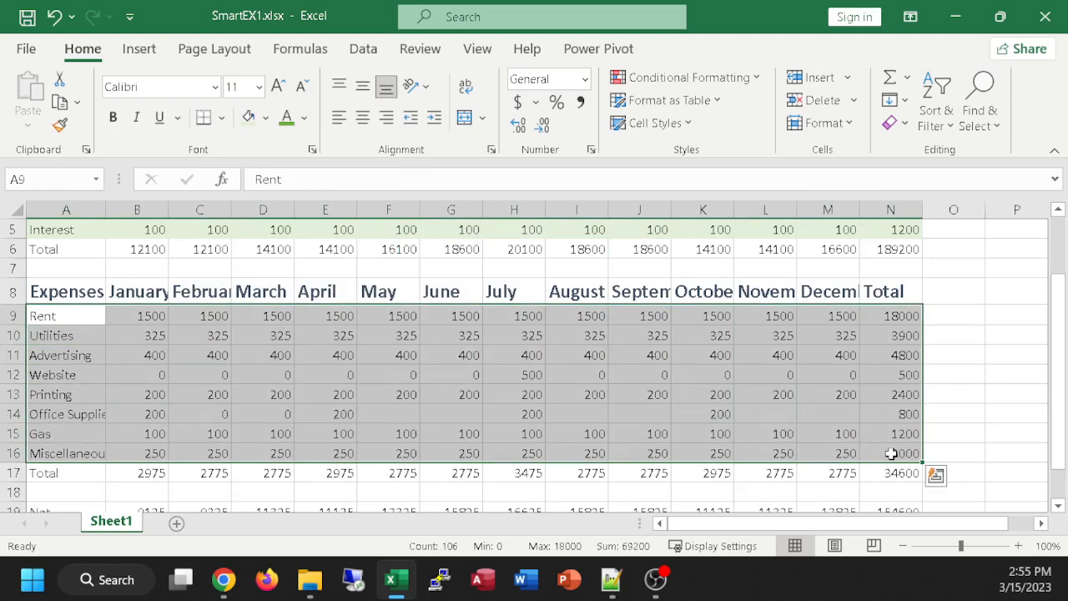
{"action": "left_click", "coordinate": [249, 118]}
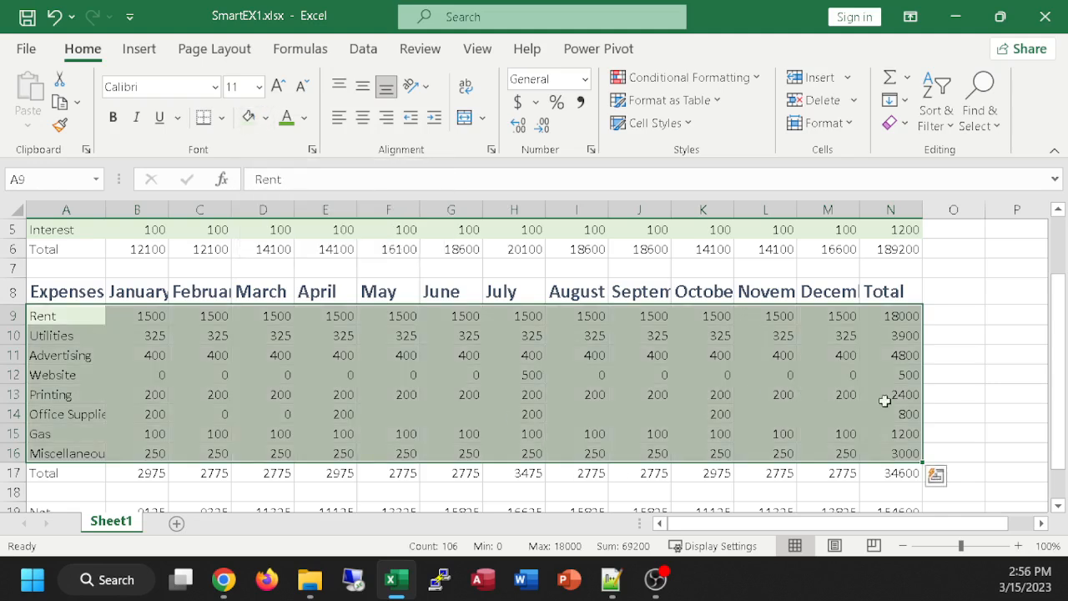
{"action": "left_click", "coordinate": [963, 388]}
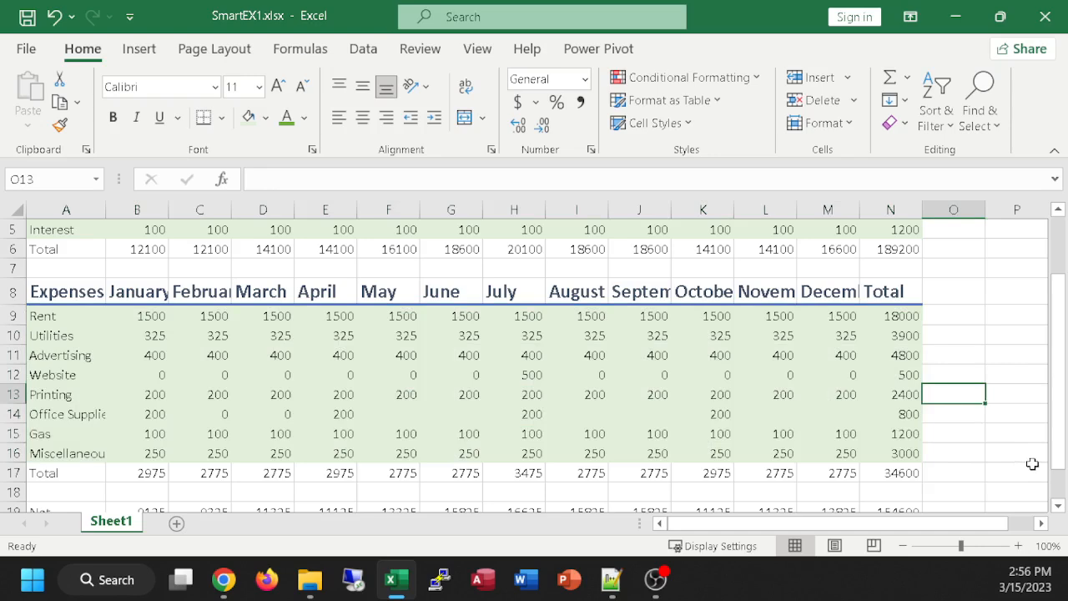
{"action": "scroll", "coordinate": [1032, 463], "scroll_direction": "up", "scroll_amount": 1}
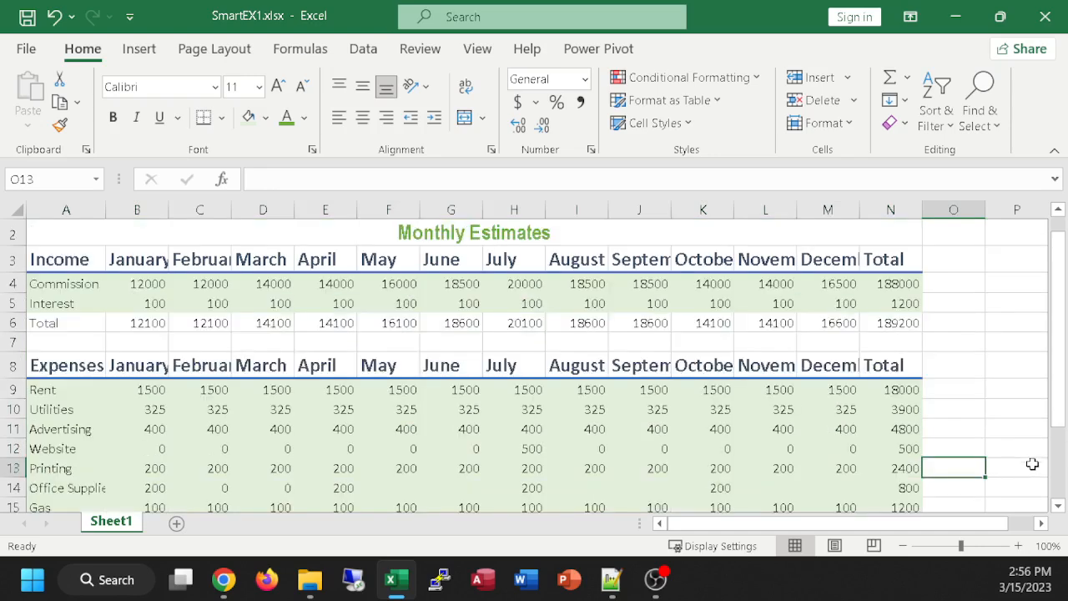
{"action": "left_click", "coordinate": [964, 317]}
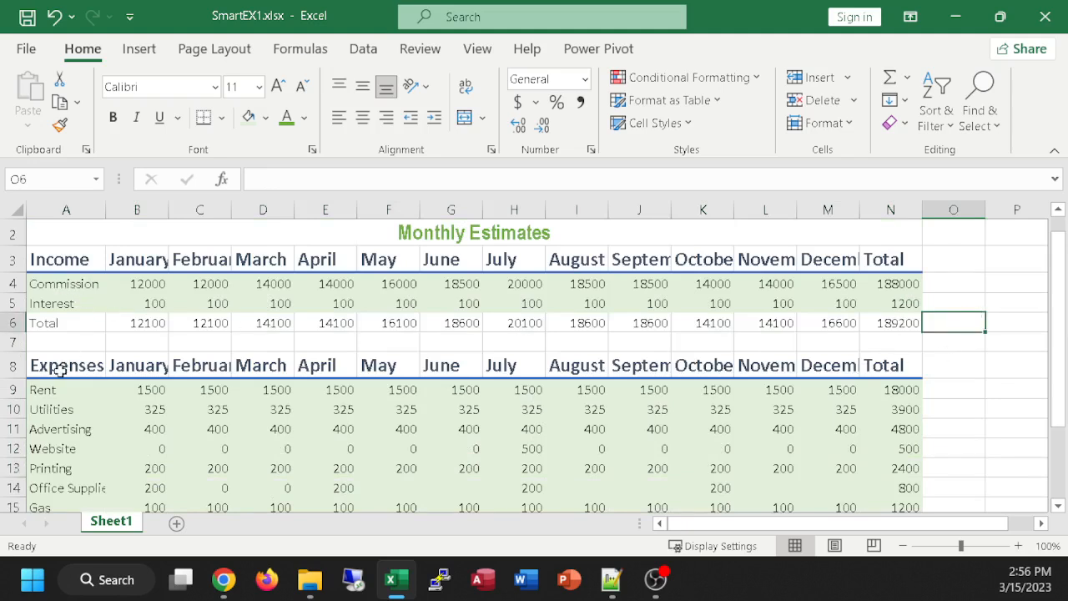
Step: Reapply the Green, Accent 6, Lighter 80% fill to the income data rows, A4:N5
{"action": "left_click_drag", "start_coordinate": [49, 284], "coordinate": [901, 302]}
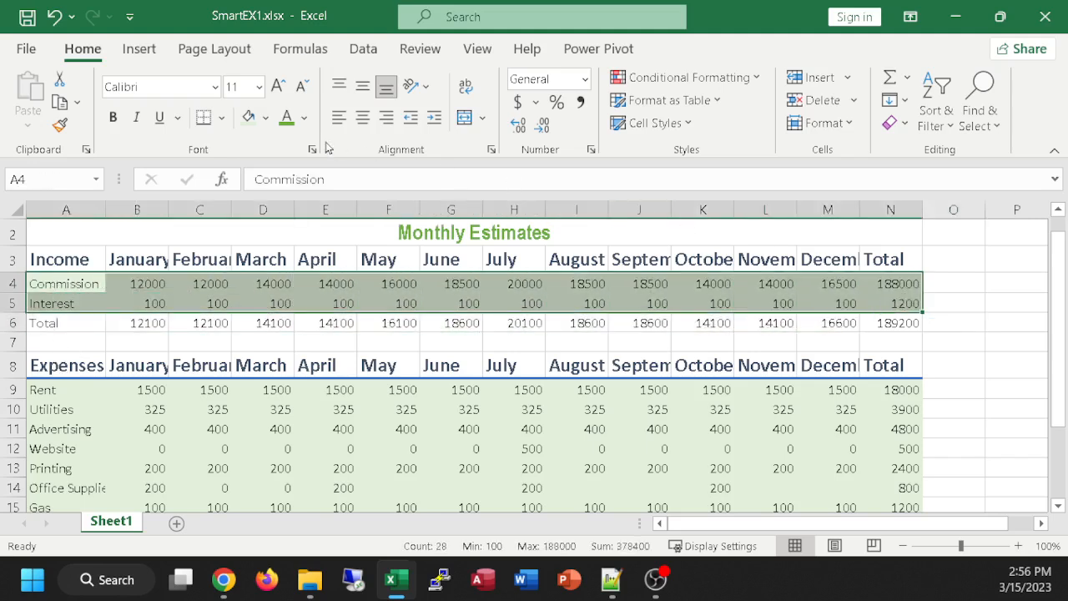
{"action": "left_click", "coordinate": [264, 120]}
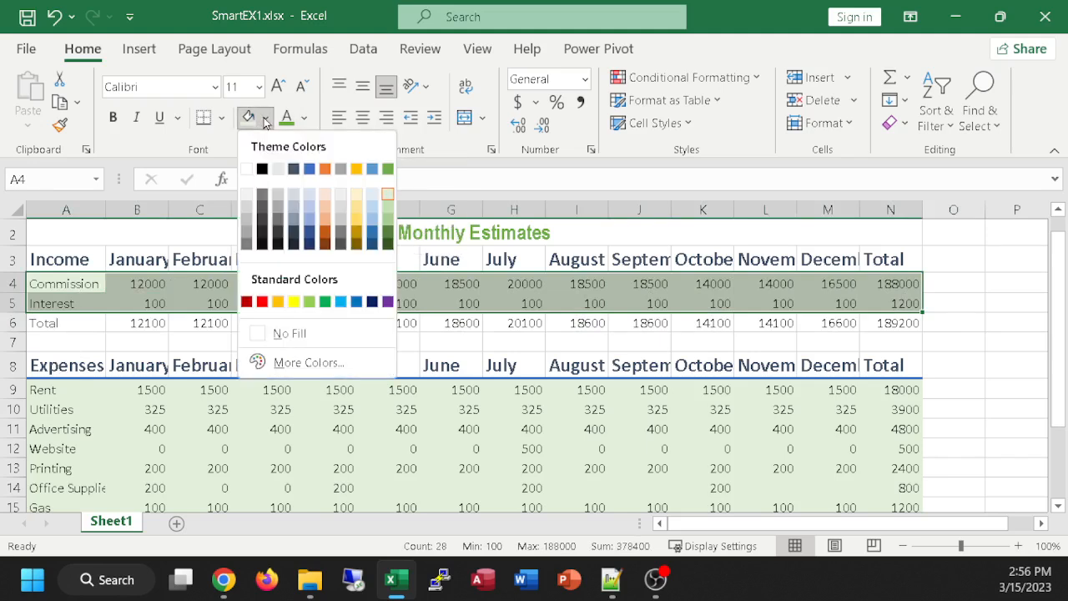
{"action": "left_click", "coordinate": [386, 197]}
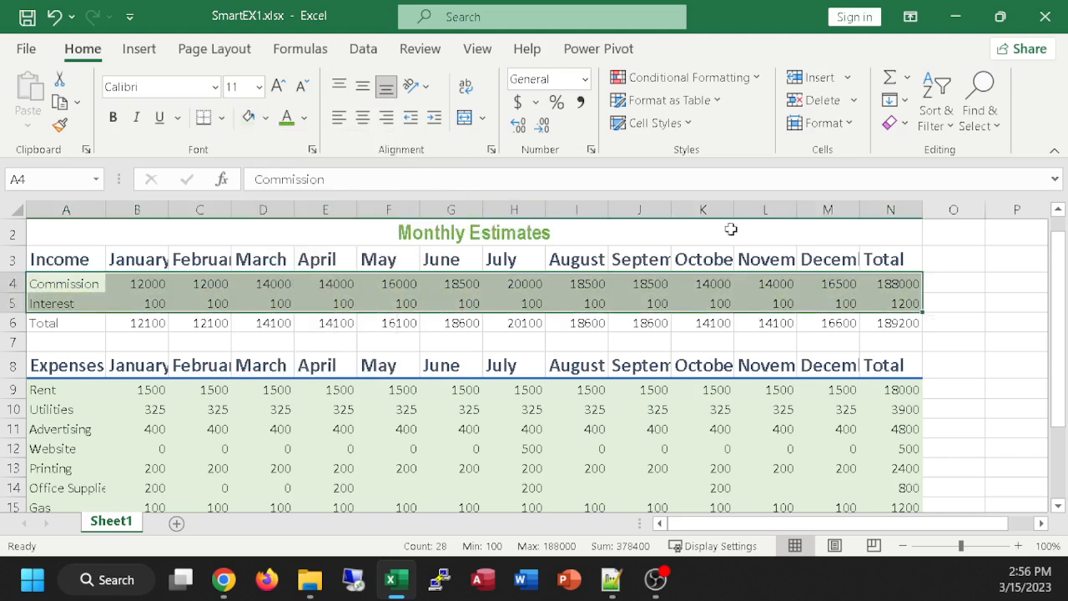
{"action": "left_click", "coordinate": [961, 301]}
Step: Reselect the expense data rows, A9:N16, and compare their shading with the income rows
{"action": "left_click_drag", "start_coordinate": [60, 390], "coordinate": [901, 454]}
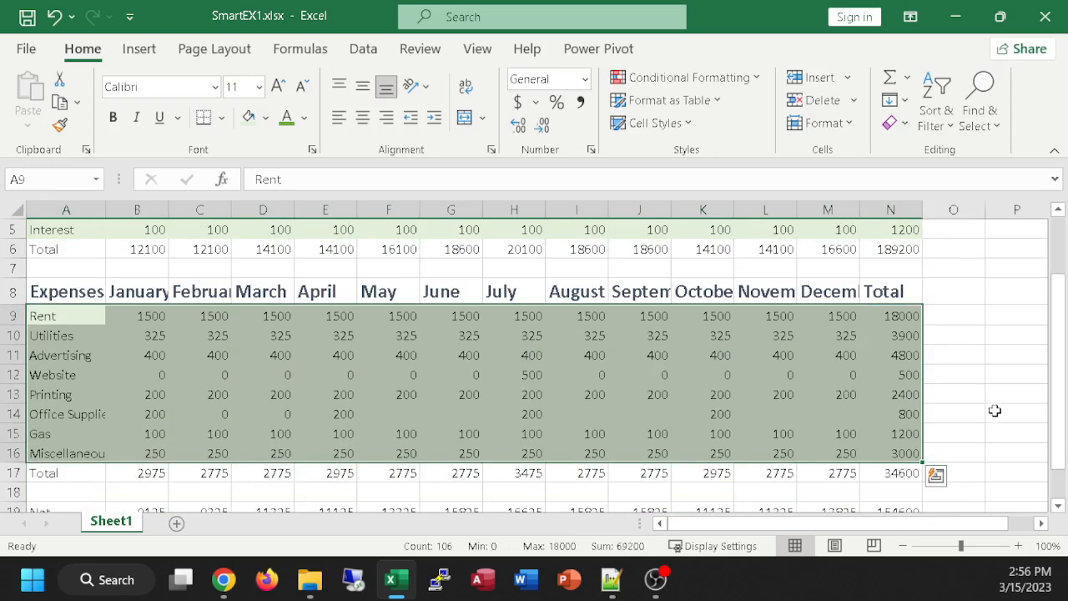
{"action": "scroll", "coordinate": [994, 409], "scroll_direction": "up", "scroll_amount": 1}
{"action": "scroll", "coordinate": [994, 410], "scroll_direction": "down", "scroll_amount": 1}
{"action": "scroll", "coordinate": [971, 334], "scroll_direction": "up", "scroll_amount": 1}
{"action": "left_click", "coordinate": [989, 392]}
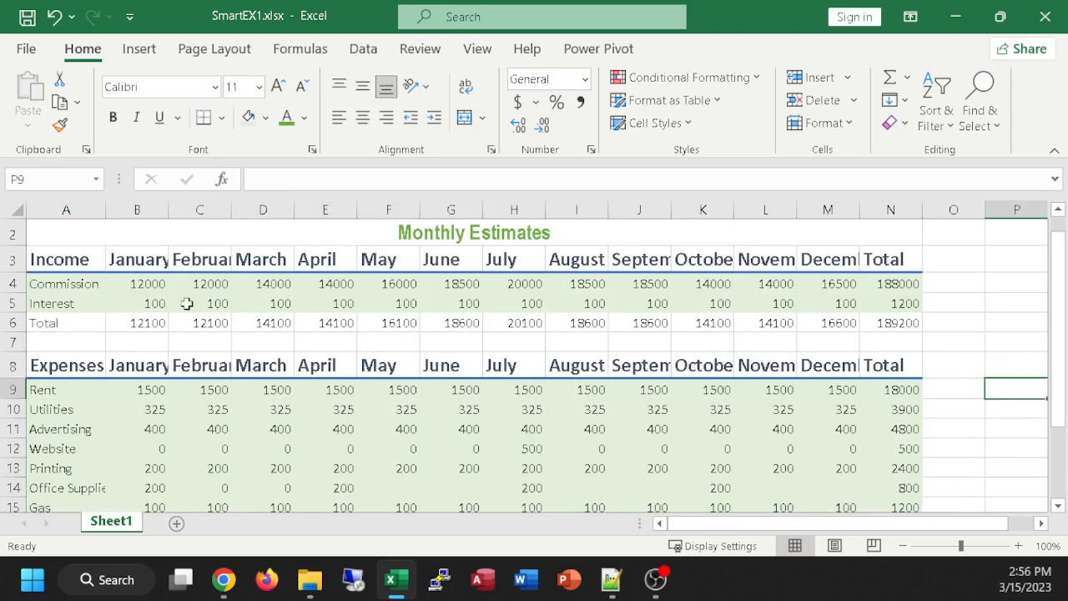
Step: Fill the Interest row, A5:N5, with a green two shades darker than the Commission row in the same theme color
{"action": "left_click_drag", "start_coordinate": [46, 305], "coordinate": [884, 305]}
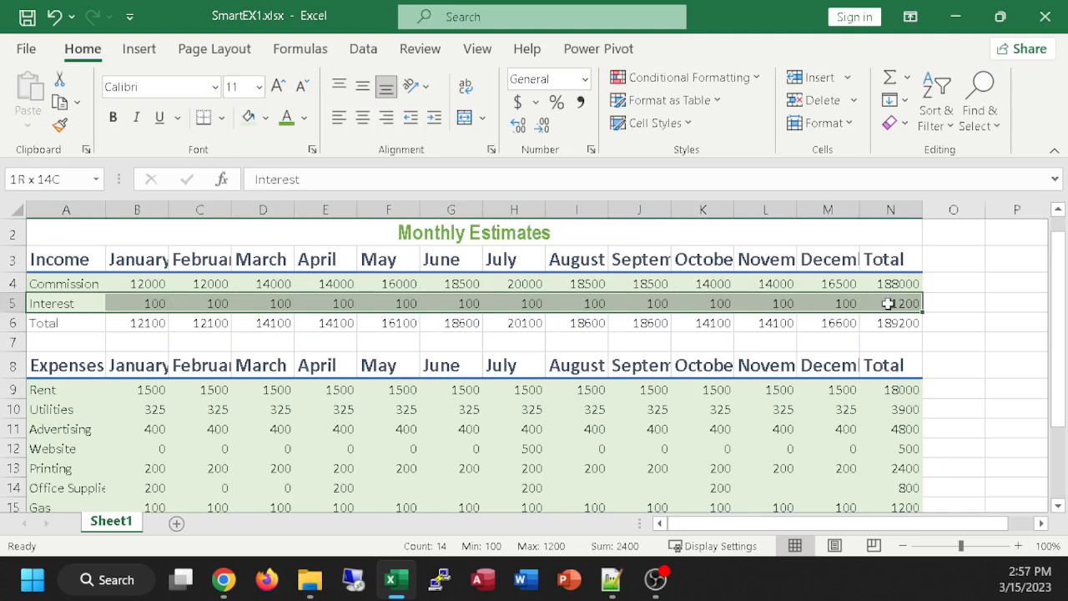
{"action": "left_click_drag", "start_coordinate": [888, 304], "coordinate": [887, 304]}
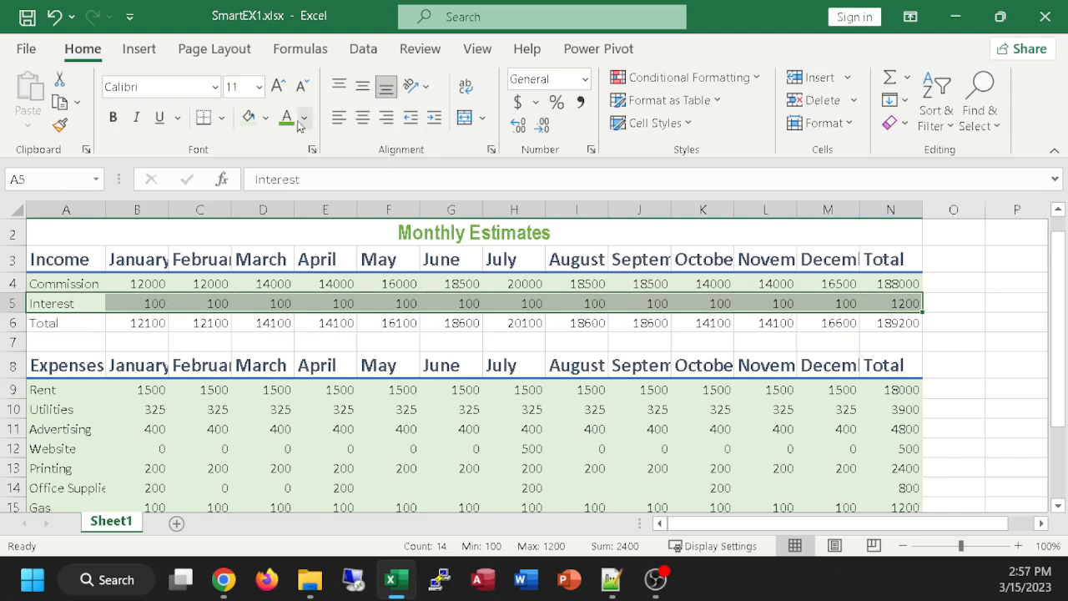
{"action": "left_click", "coordinate": [267, 118]}
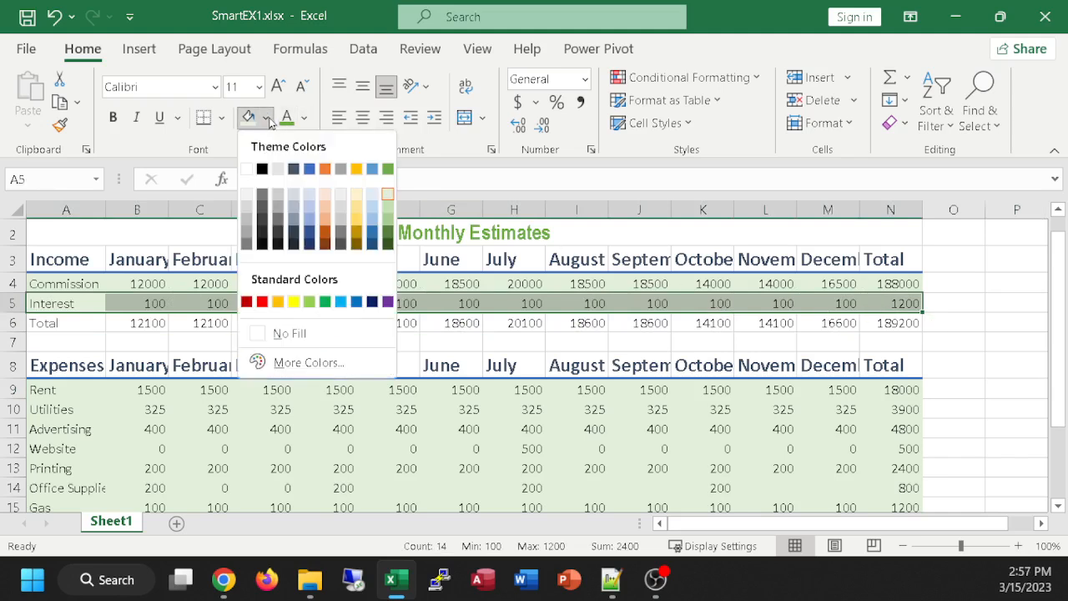
{"action": "left_click", "coordinate": [390, 224]}
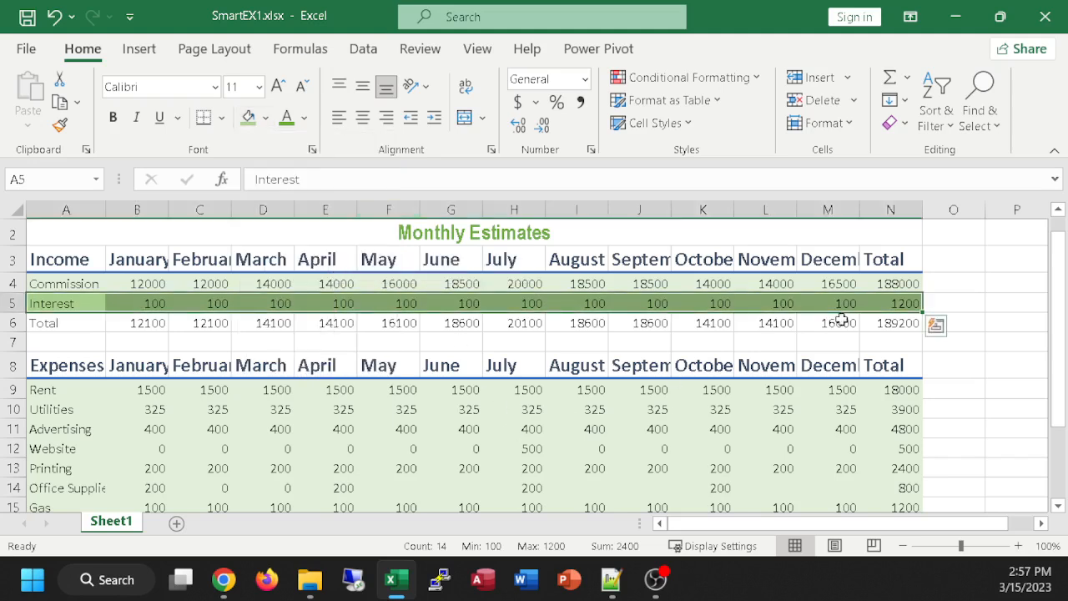
{"action": "left_click", "coordinate": [1017, 357]}
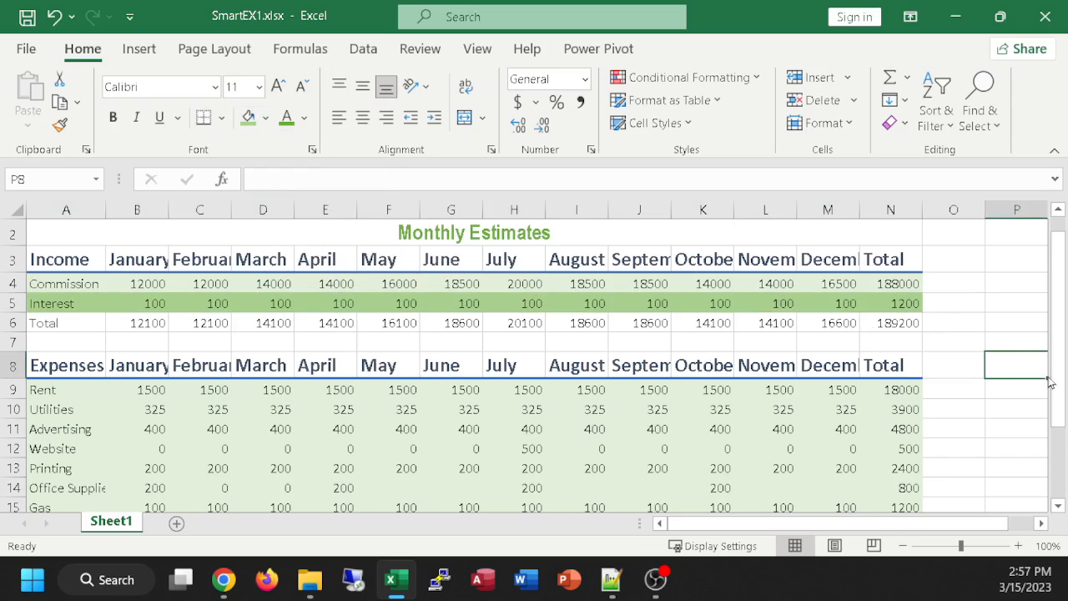
Step: Fill the alternate expense rows A10:N10, A12:N12, A14:N14 and A16:N16 together with the Interest row's darker green
{"action": "scroll", "coordinate": [1052, 387], "scroll_direction": "down", "scroll_amount": 1}
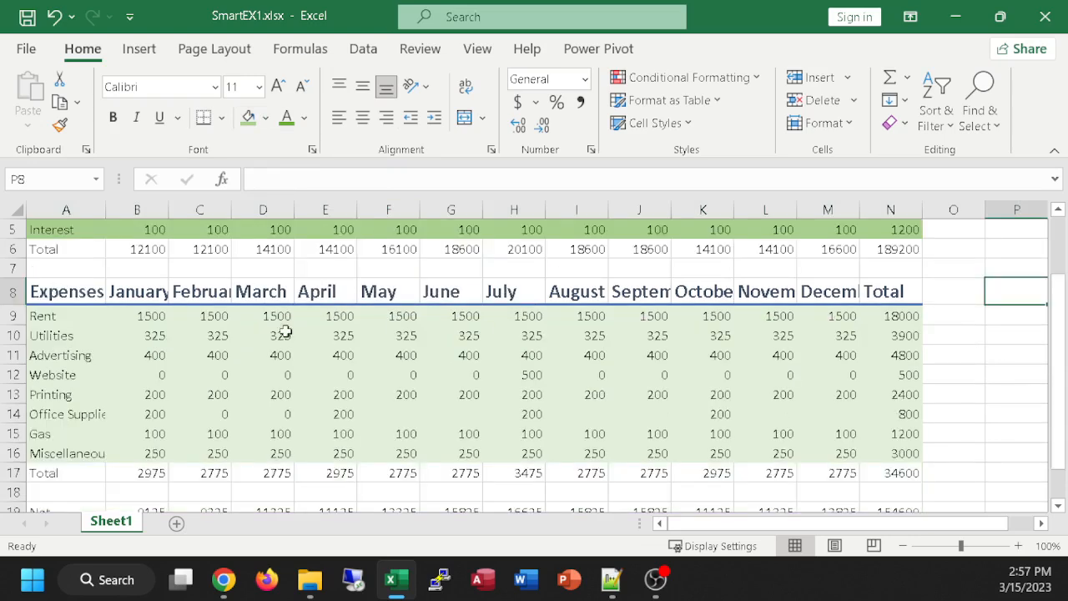
{"action": "left_click", "coordinate": [49, 336]}
{"action": "left_click_drag", "start_coordinate": [123, 342], "coordinate": [889, 335]}
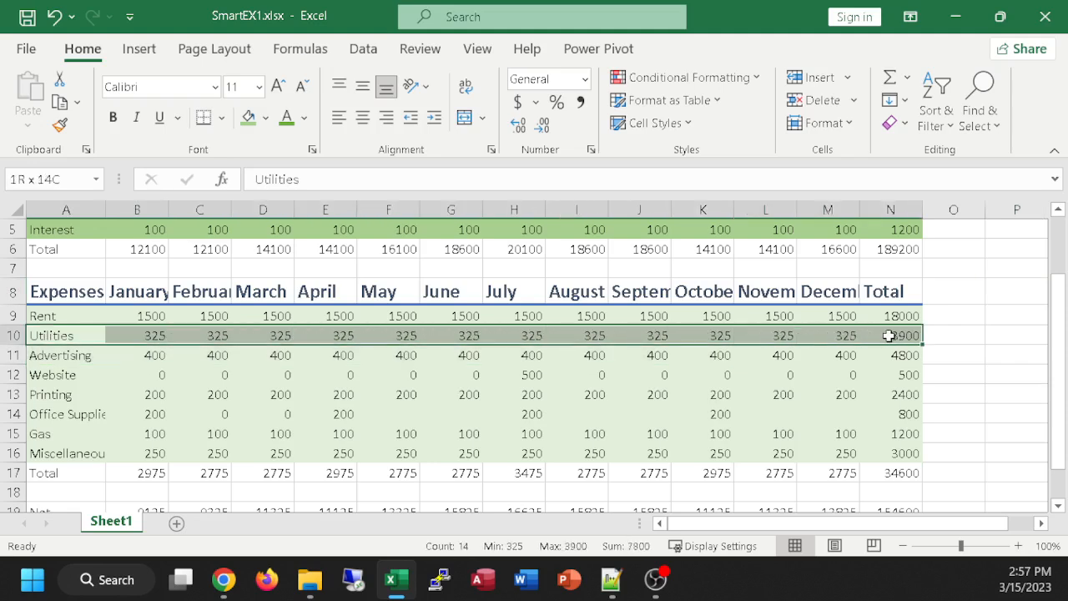
{"action": "left_click_drag", "start_coordinate": [888, 335], "coordinate": [888, 336]}
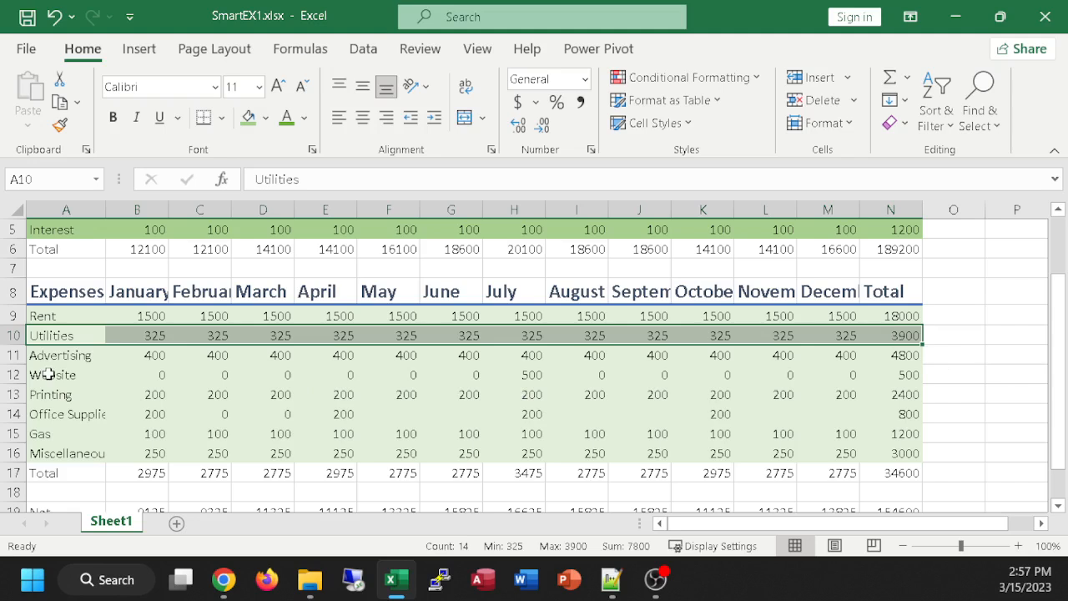
{"action": "left_click_drag", "start_coordinate": [48, 375], "coordinate": [894, 380]}
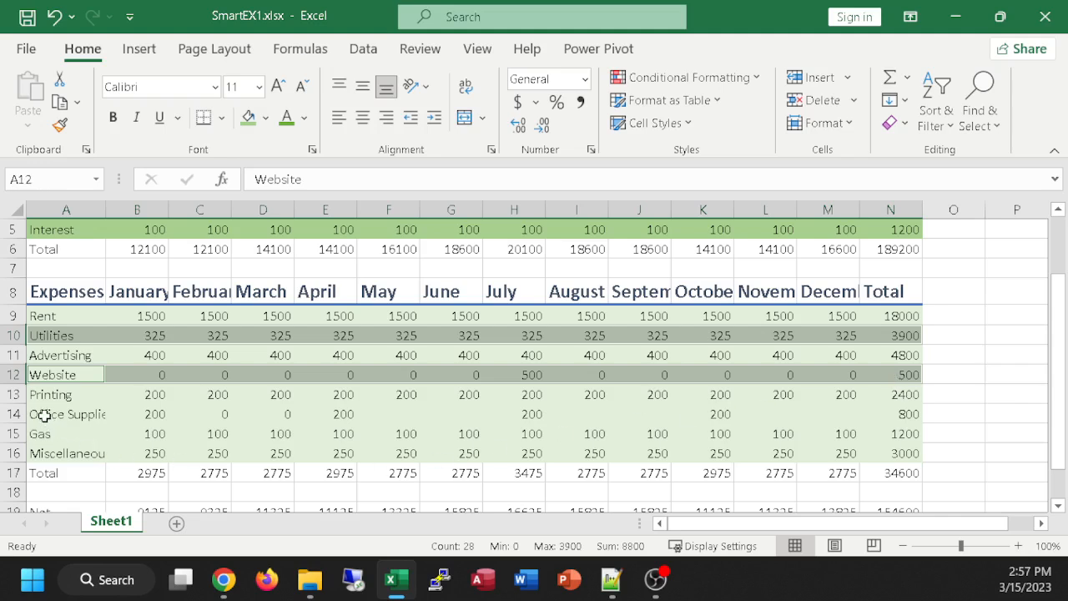
{"action": "left_click_drag", "start_coordinate": [44, 414], "coordinate": [907, 413]}
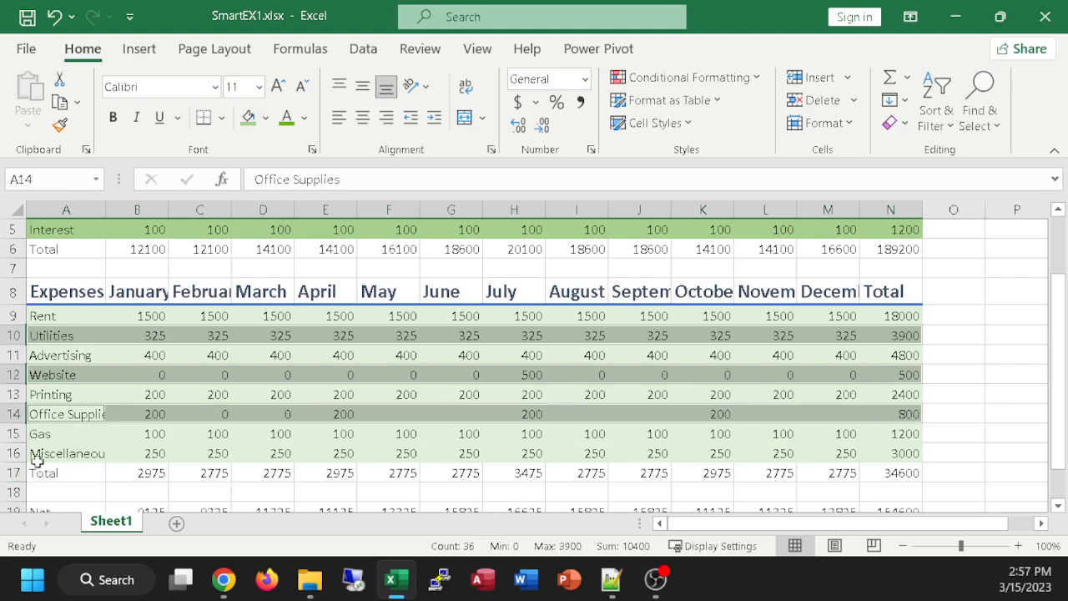
{"action": "left_click_drag", "start_coordinate": [49, 451], "coordinate": [889, 458]}
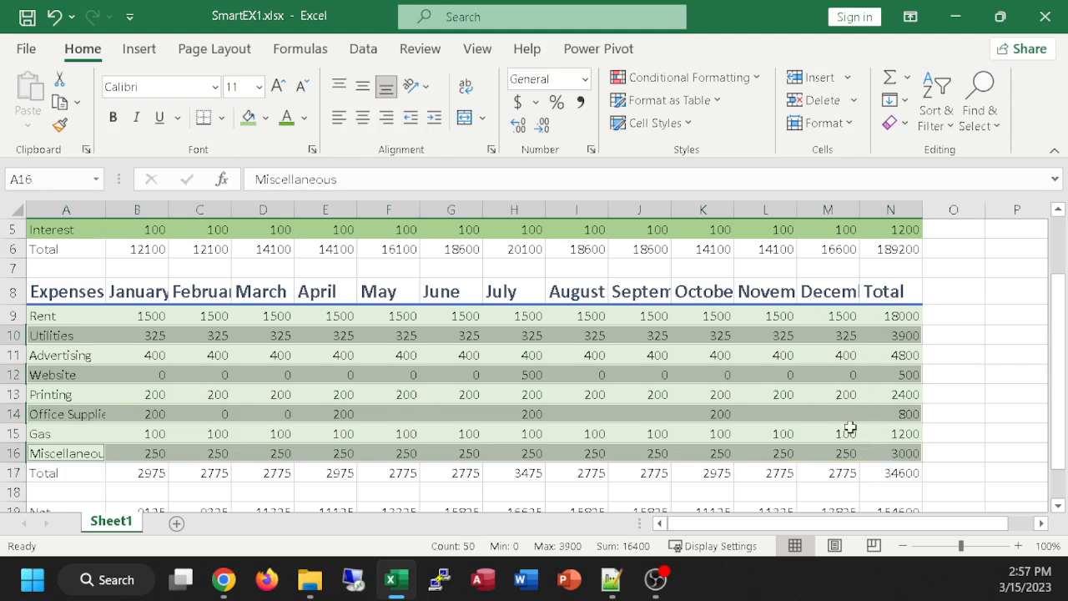
{"action": "left_click", "coordinate": [248, 117]}
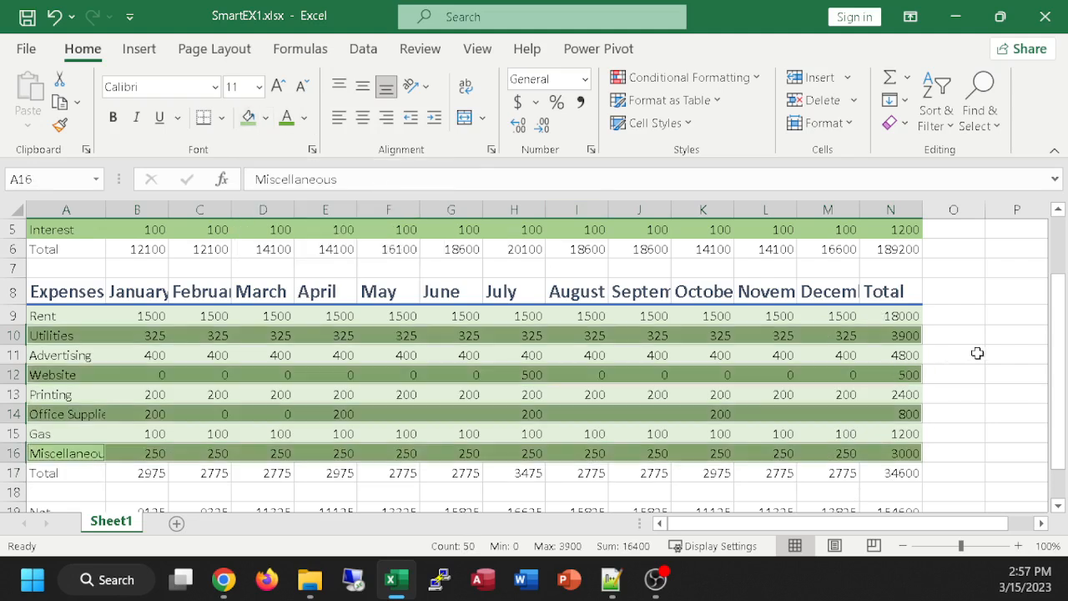
{"action": "left_click", "coordinate": [1009, 437]}
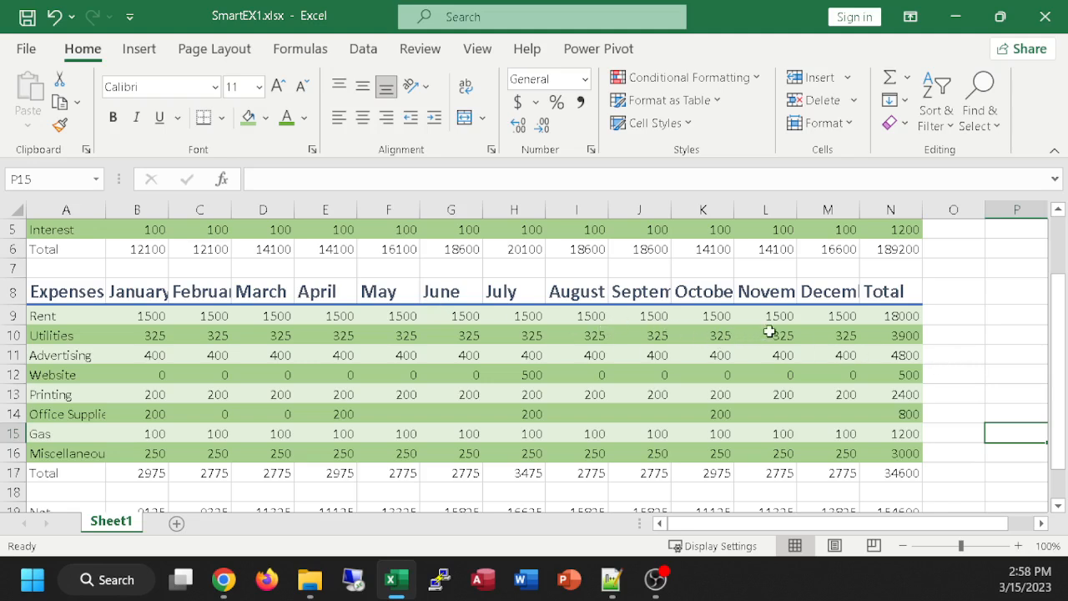
Step: Select the non-adjacent ranges I10:M10, I12:M12, I14:M15 and C13:E15 in the expense data at the same time
{"action": "scroll", "coordinate": [950, 359], "scroll_direction": "up", "scroll_amount": 1}
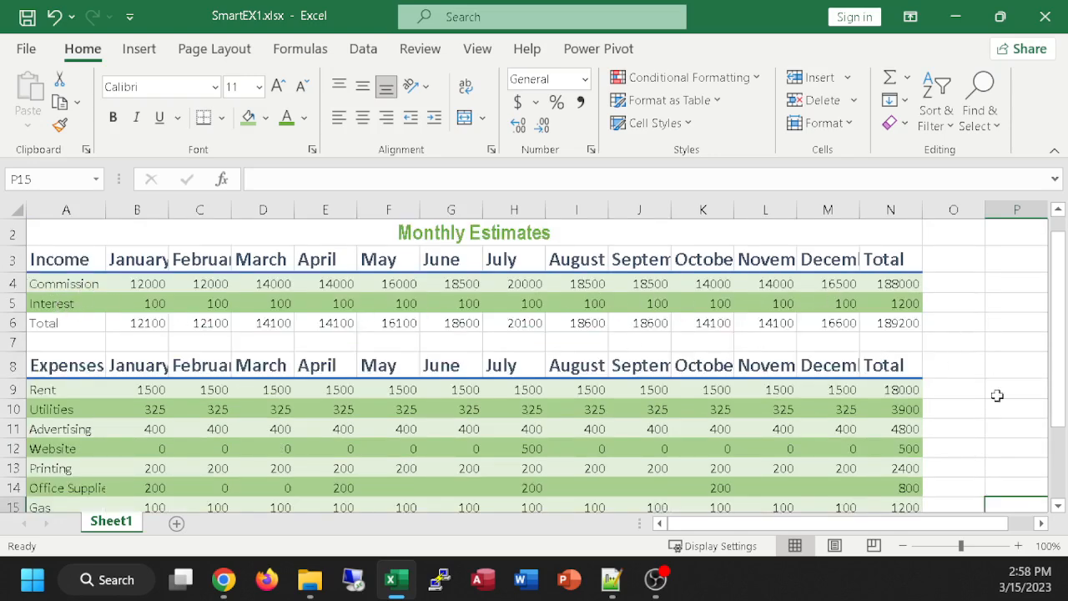
{"action": "scroll", "coordinate": [960, 375], "scroll_direction": "down", "scroll_amount": 1}
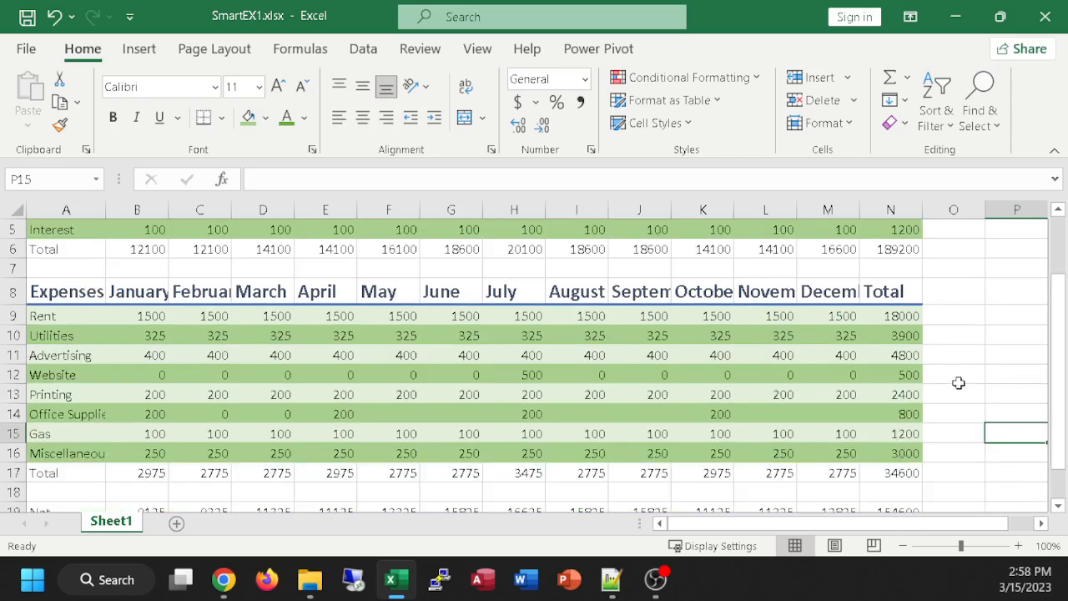
{"action": "scroll", "coordinate": [965, 395], "scroll_direction": "up", "scroll_amount": 1}
{"action": "scroll", "coordinate": [965, 394], "scroll_direction": "down", "scroll_amount": 1}
{"action": "left_click_drag", "start_coordinate": [576, 336], "coordinate": [815, 335]}
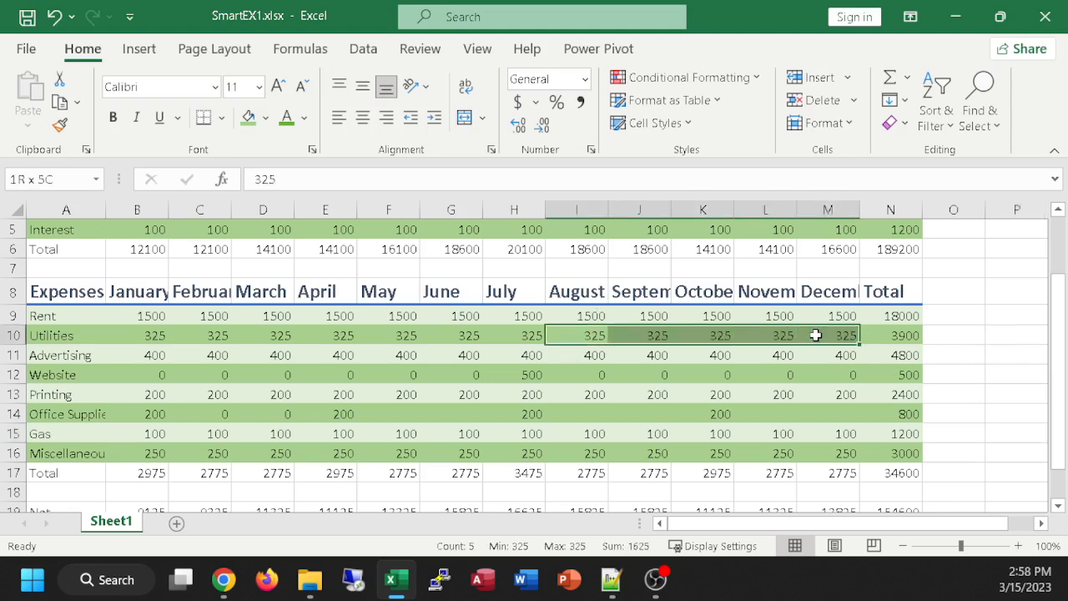
{"action": "left_click_drag", "start_coordinate": [553, 376], "coordinate": [815, 370]}
{"action": "left_click_drag", "start_coordinate": [552, 414], "coordinate": [858, 428]}
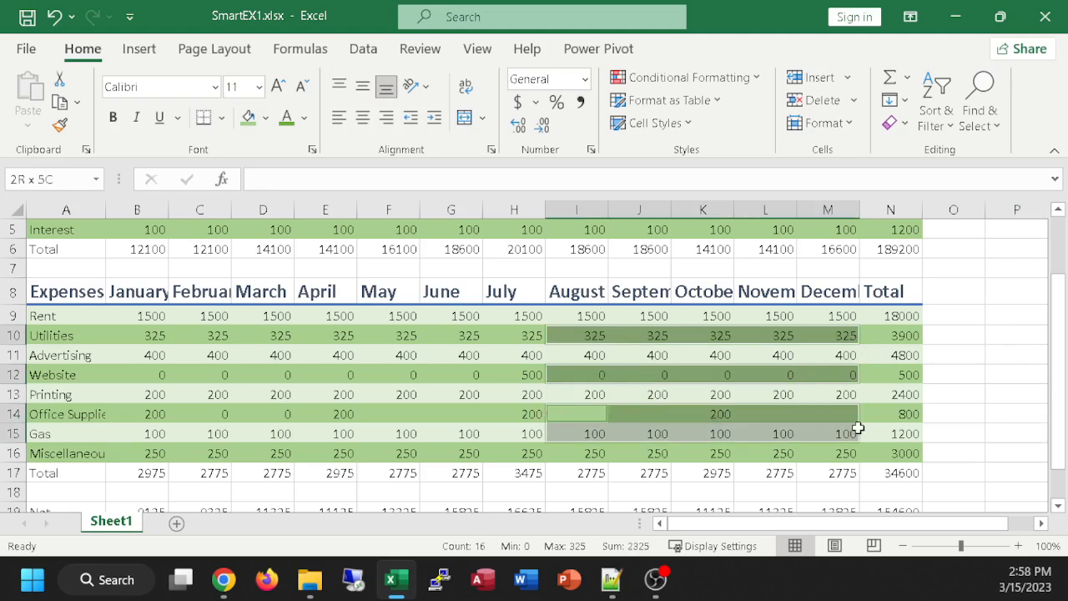
{"action": "left_click_drag", "start_coordinate": [176, 391], "coordinate": [349, 433]}
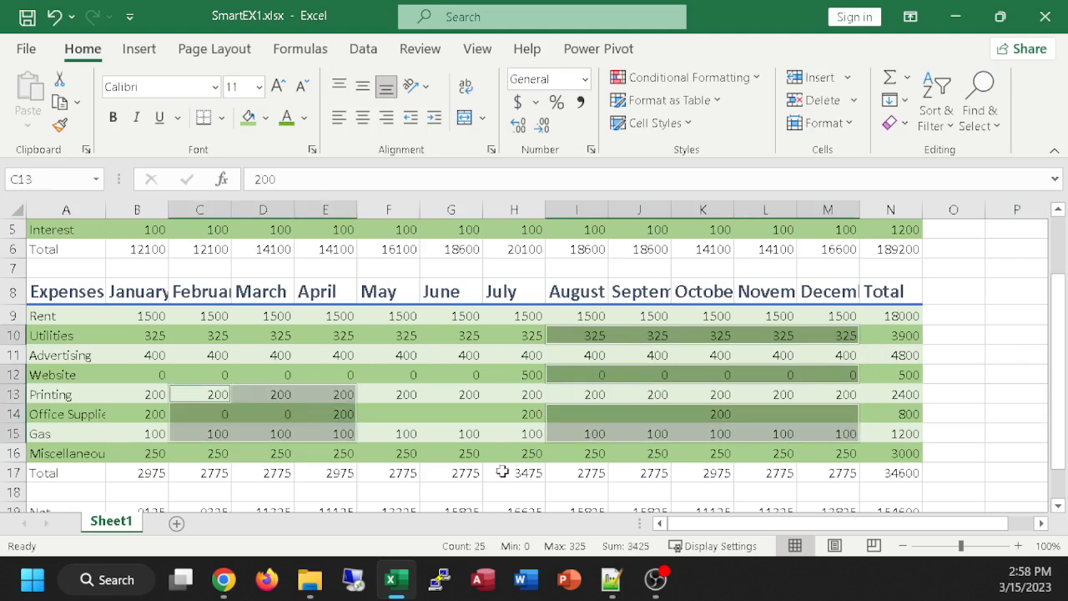
Step: Add the ranges E10:G12 and F7:G8 to the non-adjacent selection and clear the whole selection
{"action": "left_click_drag", "start_coordinate": [354, 335], "coordinate": [445, 379]}
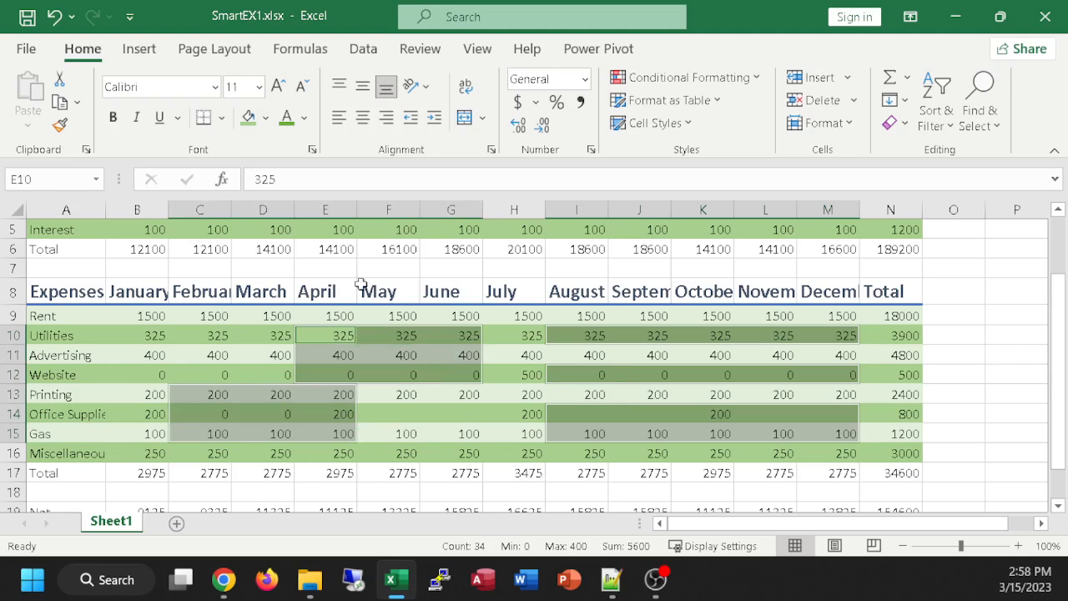
{"action": "left_click_drag", "start_coordinate": [367, 269], "coordinate": [469, 286]}
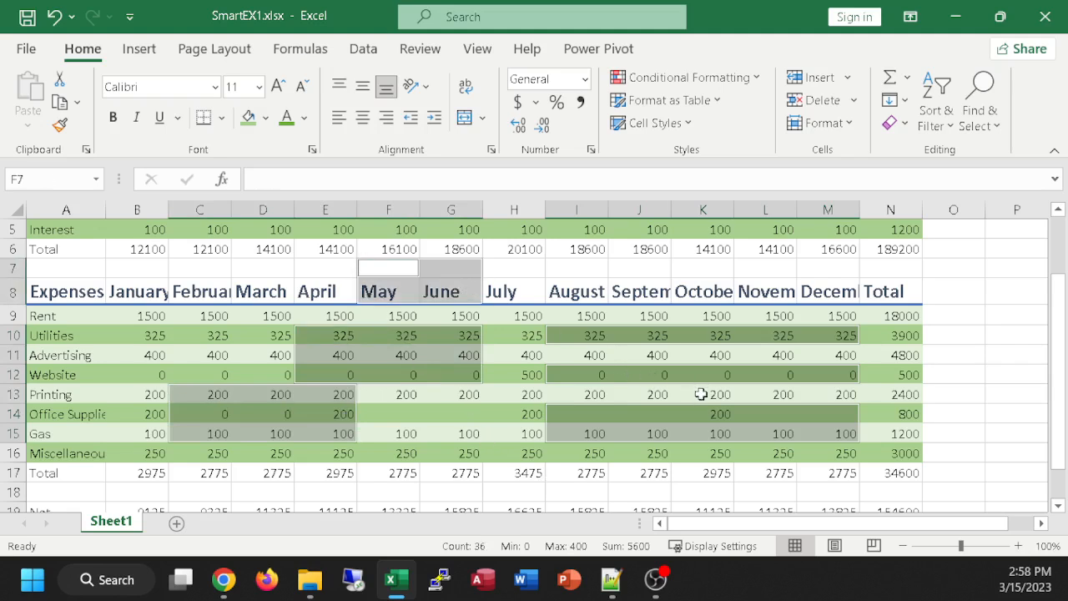
{"action": "left_click", "coordinate": [979, 316]}
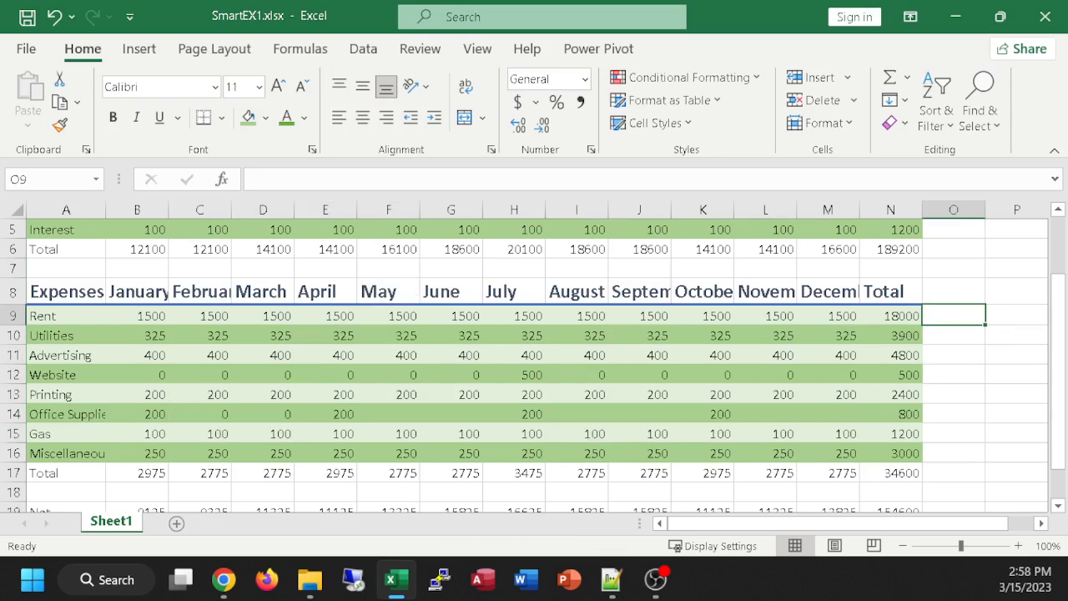
Step: Apply the Total cell style to the income Total row, A6:N6
{"action": "scroll", "coordinate": [654, 483], "scroll_direction": "down", "scroll_amount": 2}
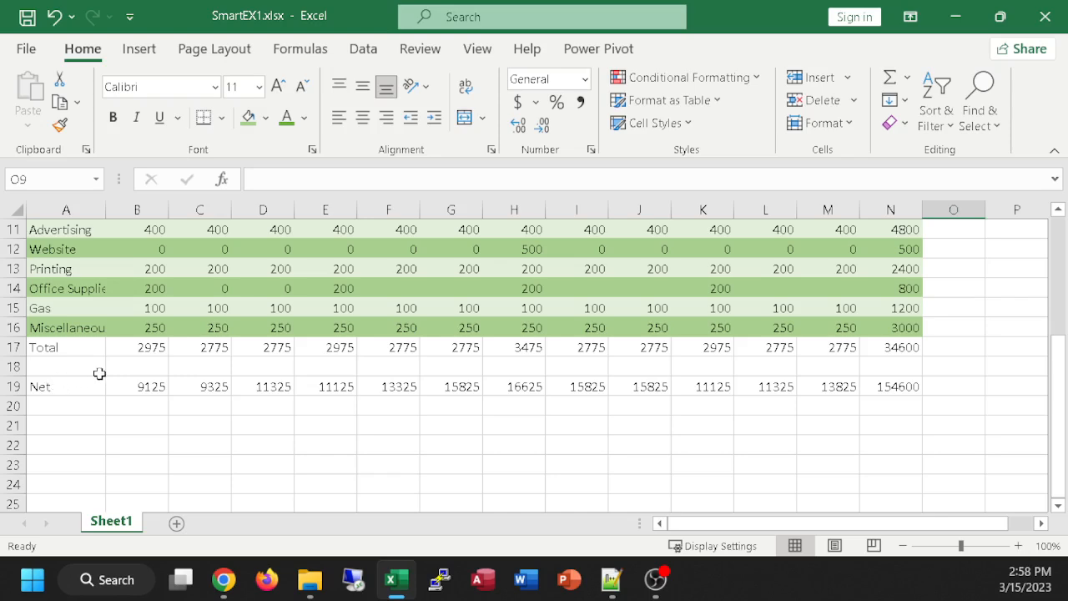
{"action": "scroll", "coordinate": [192, 328], "scroll_direction": "up", "scroll_amount": 3}
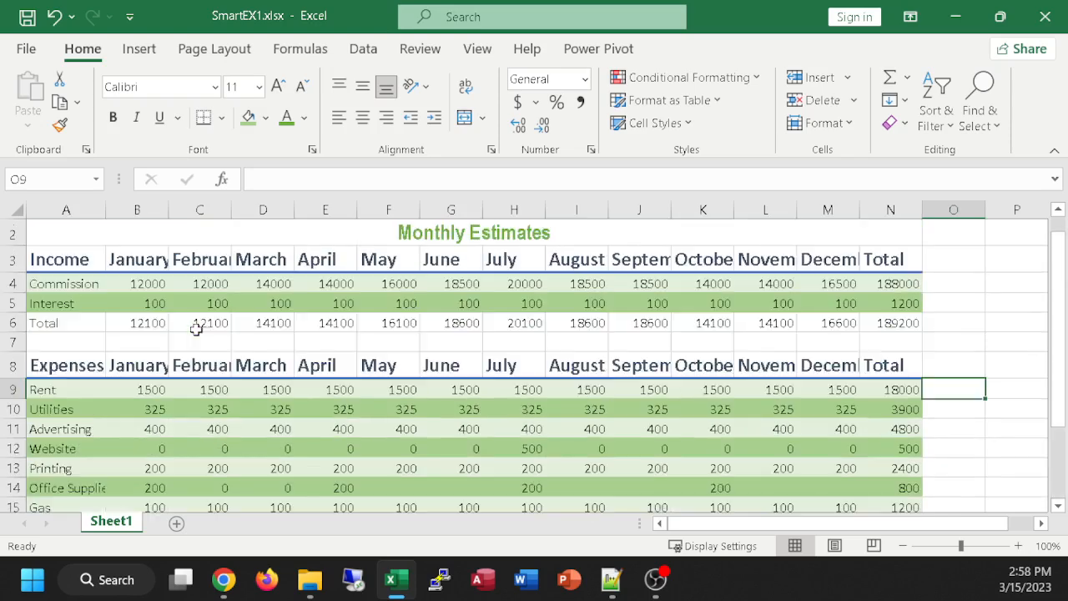
{"action": "left_click_drag", "start_coordinate": [52, 323], "coordinate": [893, 326]}
{"action": "left_click", "coordinate": [687, 124]}
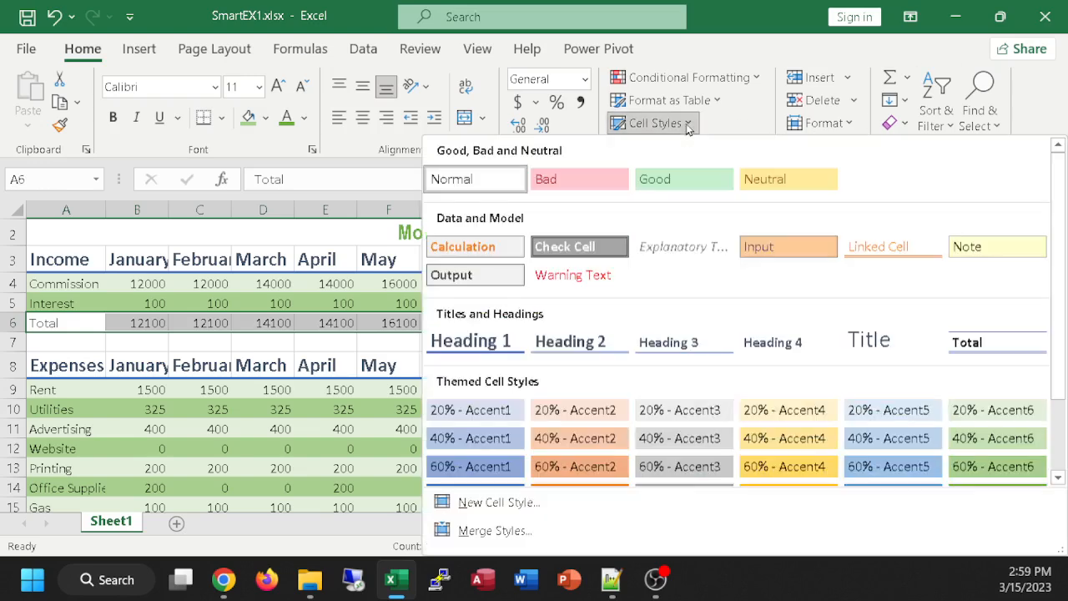
{"action": "left_click", "coordinate": [984, 348]}
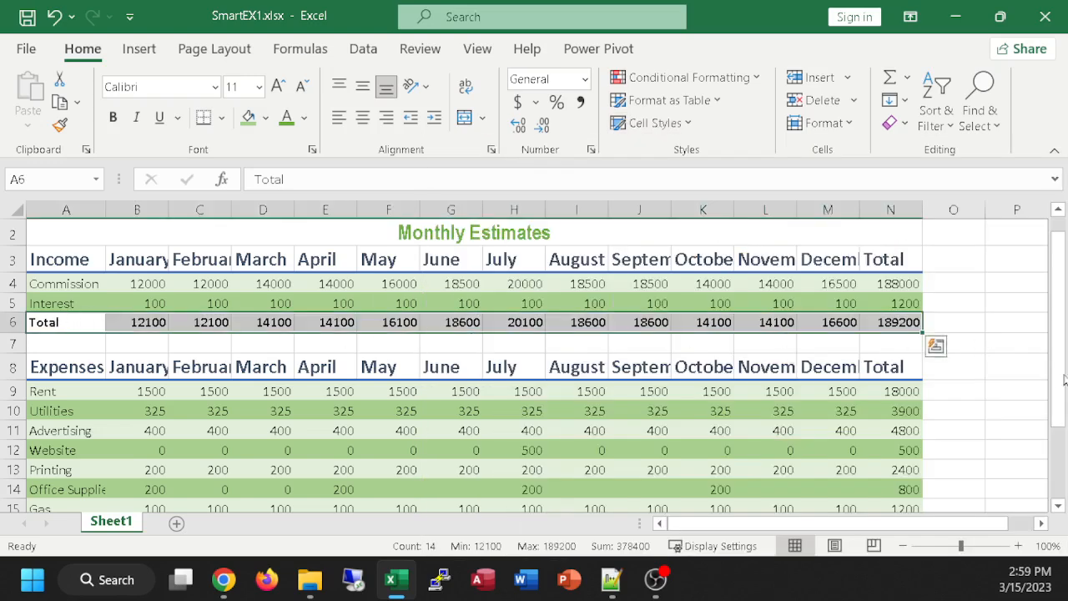
{"action": "left_click", "coordinate": [961, 324]}
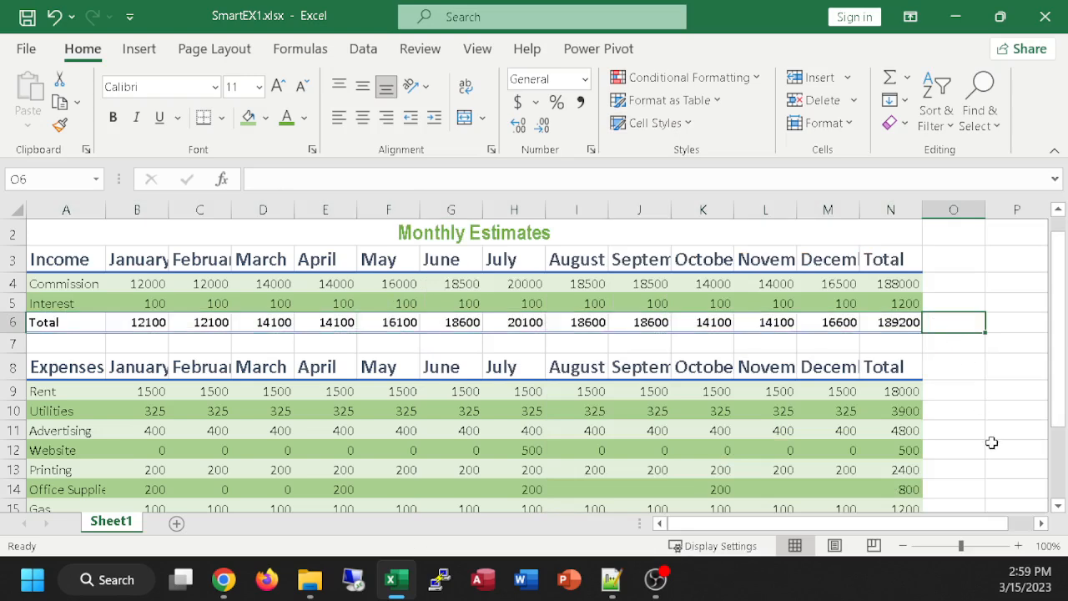
Step: Apply the Total cell style to the expenses Total row, A17:N17, matching the income Total row
{"action": "scroll", "coordinate": [991, 442], "scroll_direction": "down", "scroll_amount": 2}
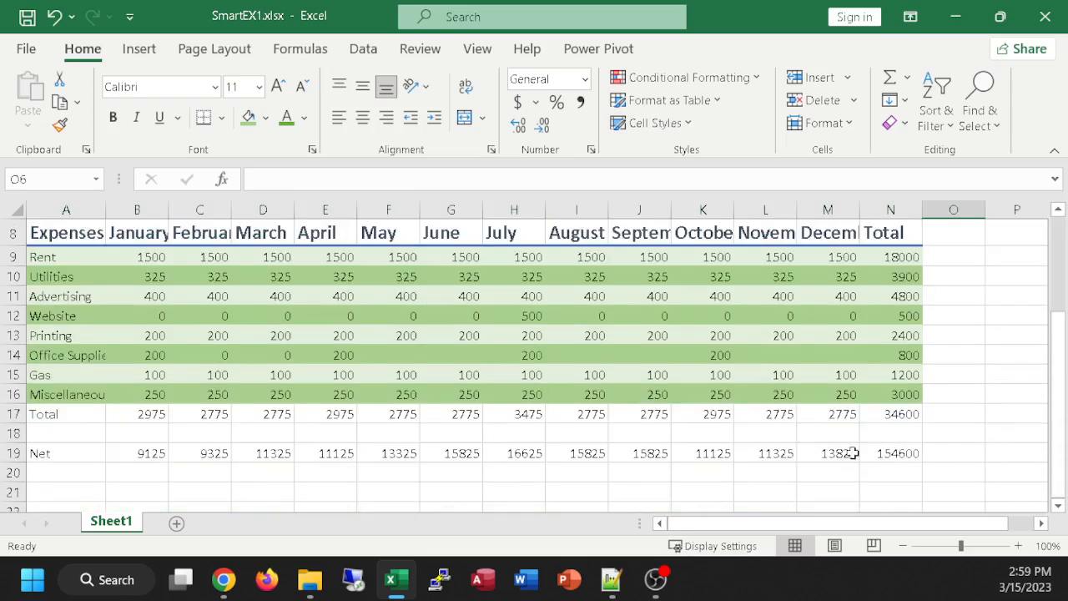
{"action": "left_click", "coordinate": [40, 415]}
{"action": "left_click_drag", "start_coordinate": [112, 414], "coordinate": [906, 410]}
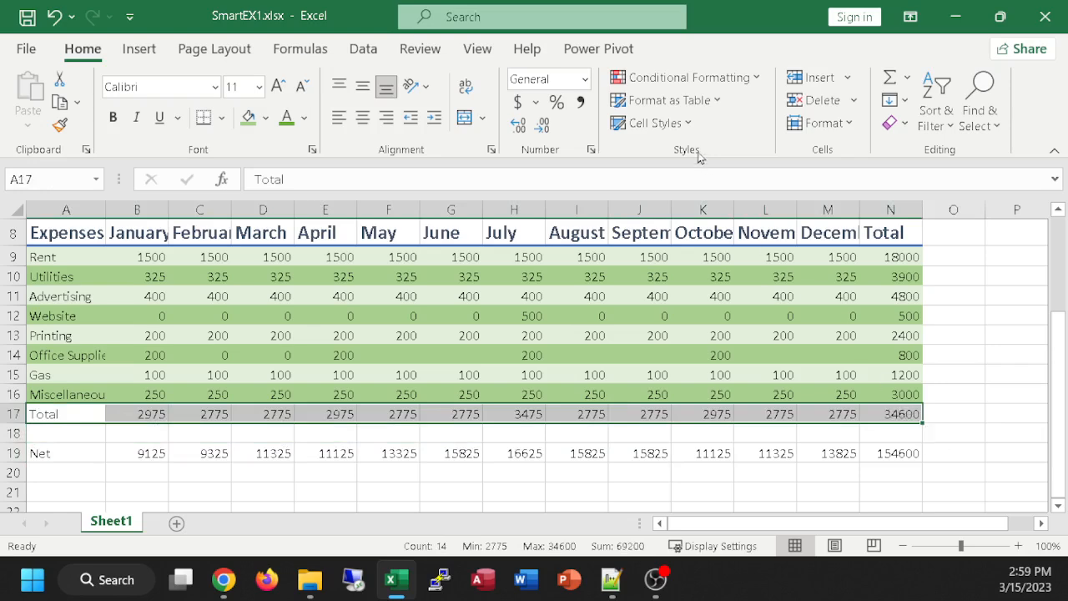
{"action": "left_click", "coordinate": [665, 124]}
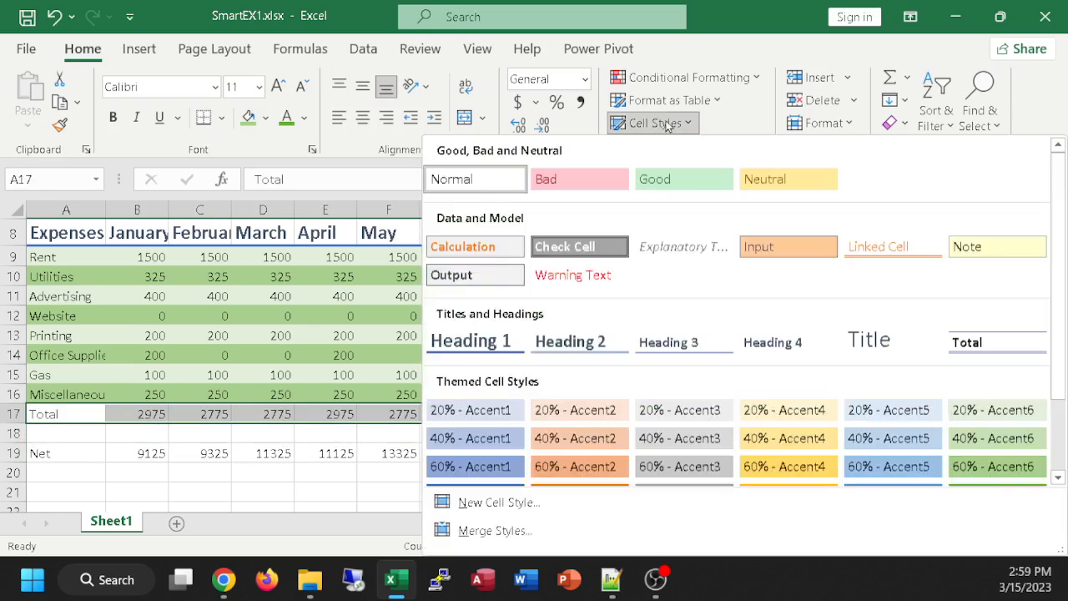
{"action": "left_click", "coordinate": [974, 344]}
{"action": "left_click", "coordinate": [1006, 440]}
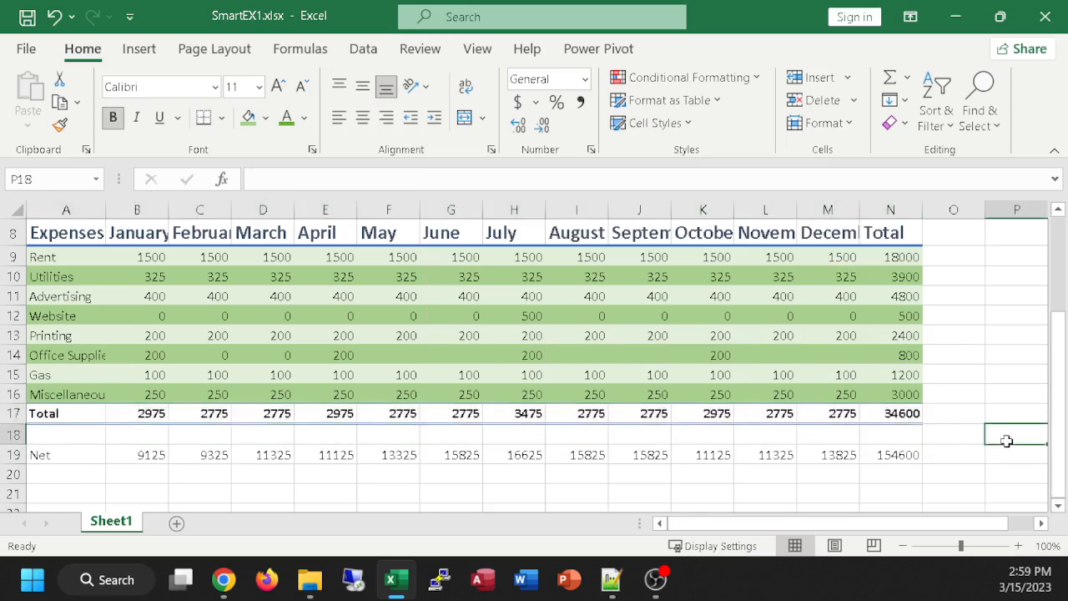
Step: Apply the green Accent6 themed cell style to the Net row, A19:N19
{"action": "scroll", "coordinate": [984, 436], "scroll_direction": "up", "scroll_amount": 1}
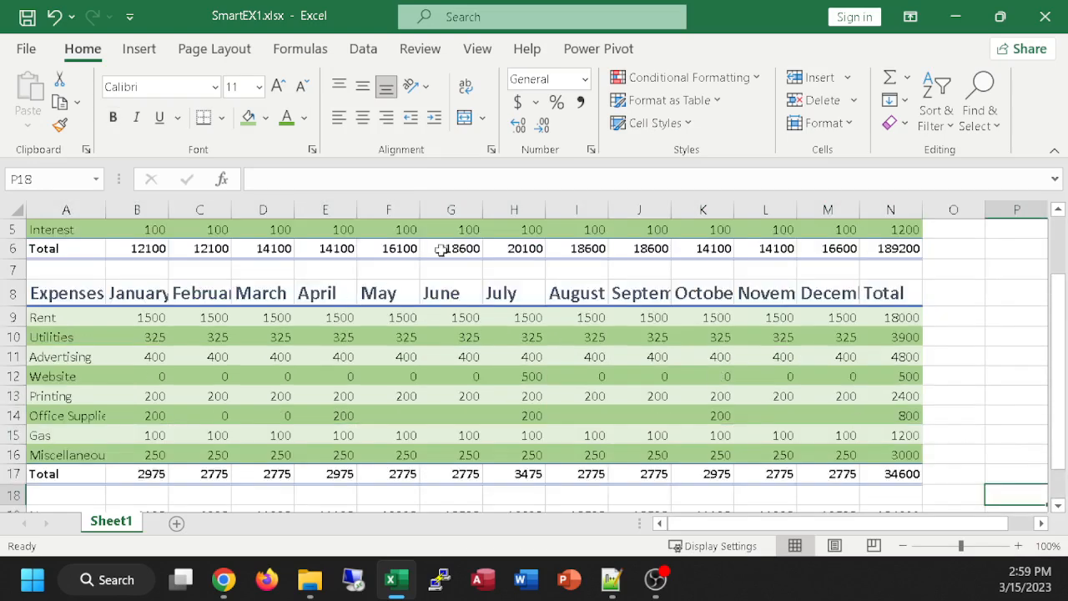
{"action": "scroll", "coordinate": [997, 421], "scroll_direction": "down", "scroll_amount": 1}
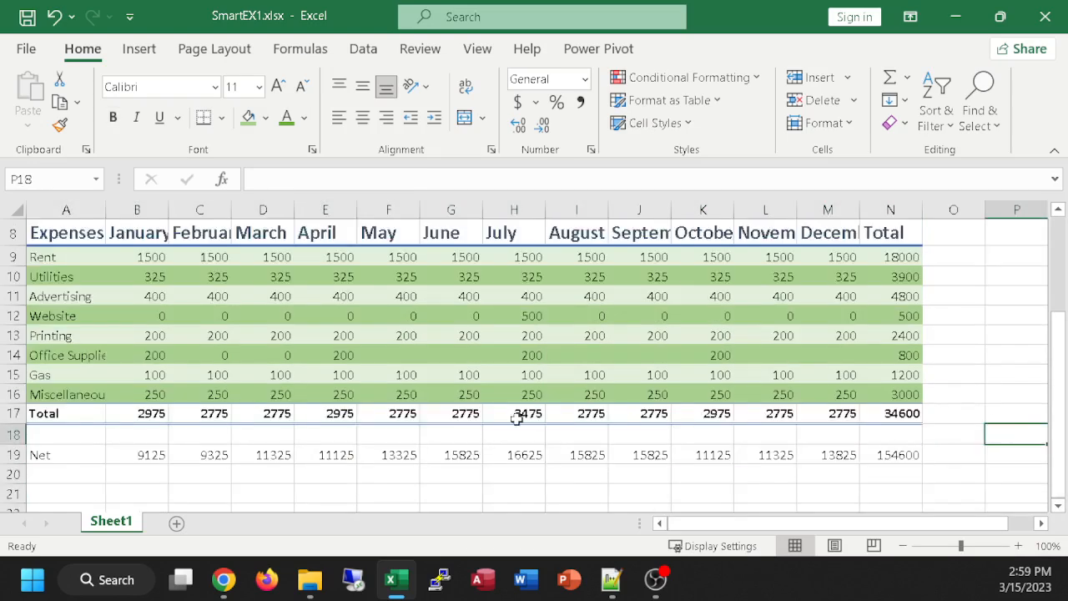
{"action": "left_click_drag", "start_coordinate": [43, 453], "coordinate": [886, 453]}
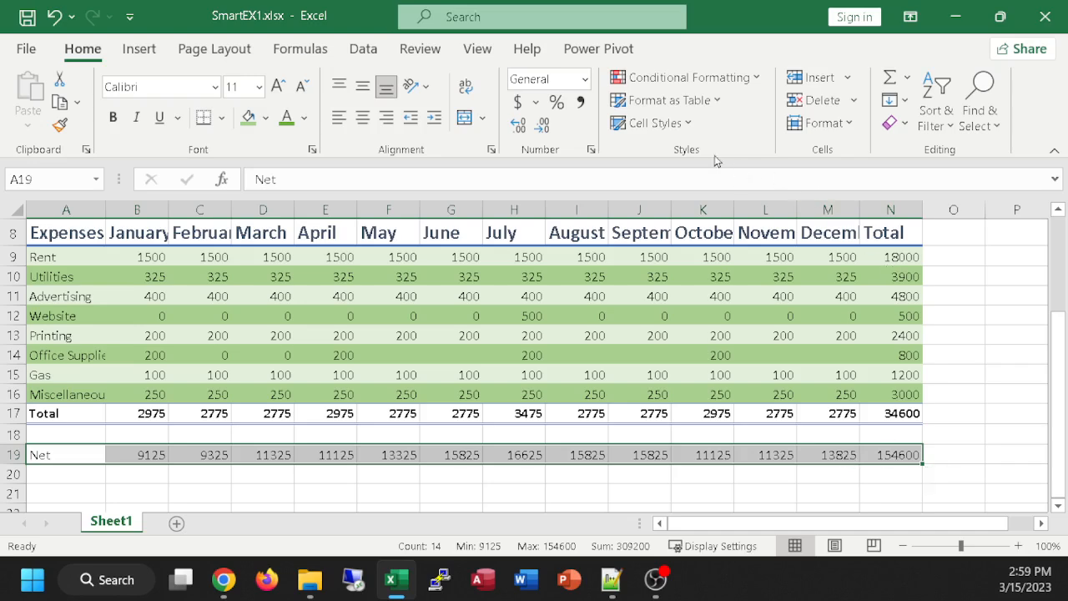
{"action": "left_click", "coordinate": [684, 124]}
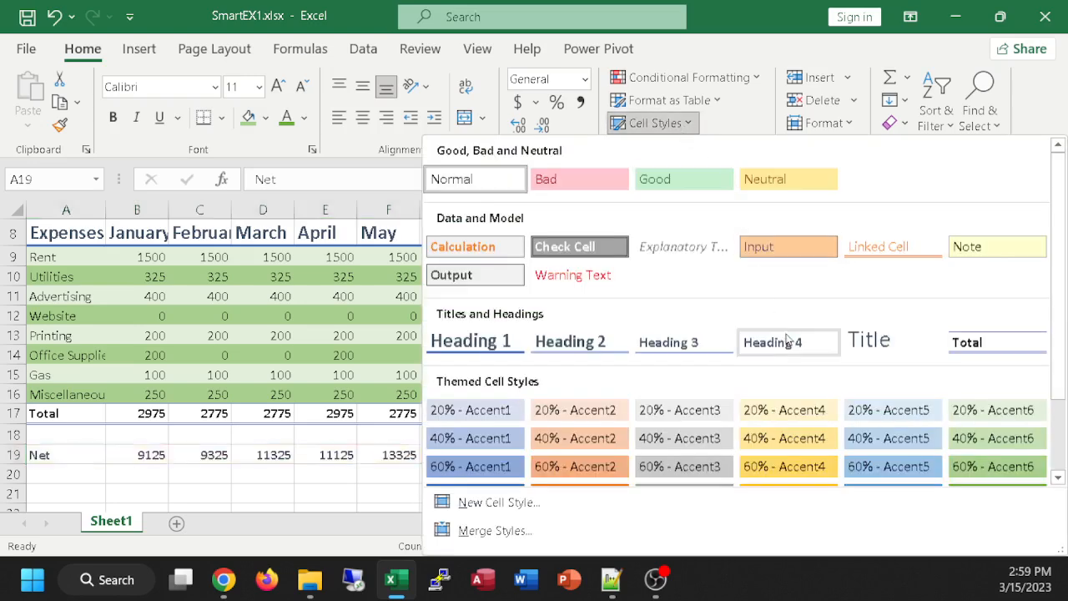
{"action": "scroll", "coordinate": [787, 334], "scroll_direction": "down", "scroll_amount": 1}
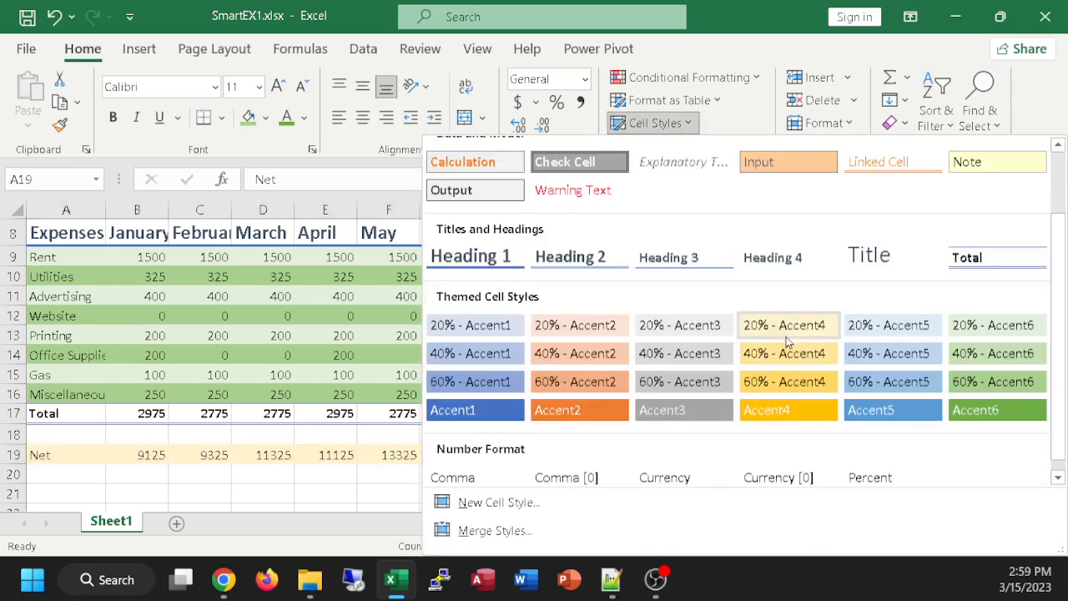
{"action": "left_click", "coordinate": [977, 412]}
{"action": "left_click", "coordinate": [966, 435]}
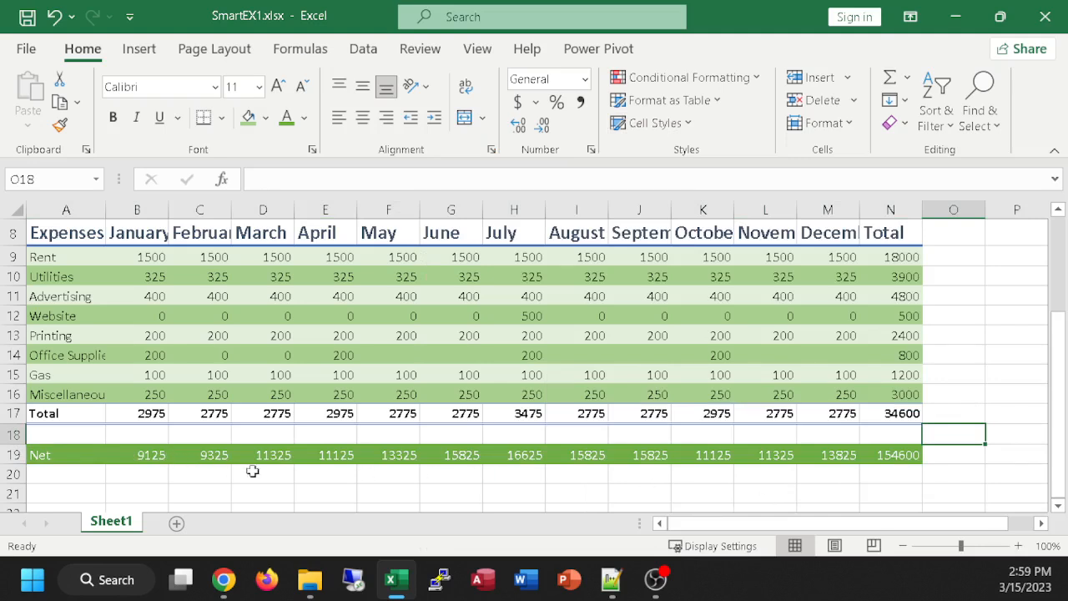
Step: Reselect the Net row, A19:N19, and check which themed cell style is assigned to it
{"action": "left_click", "coordinate": [915, 494]}
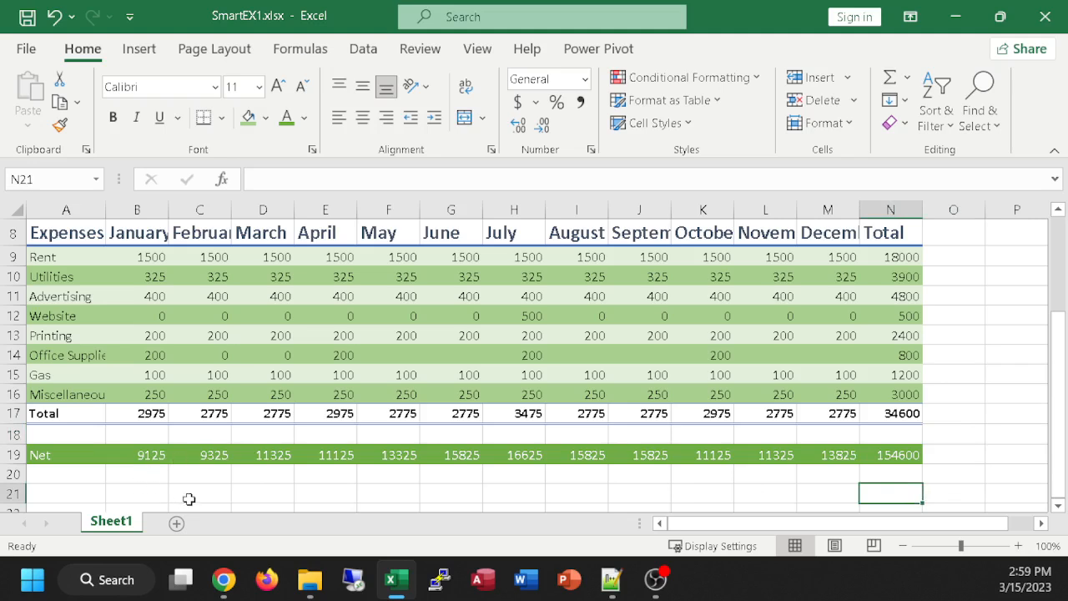
{"action": "left_click", "coordinate": [965, 454]}
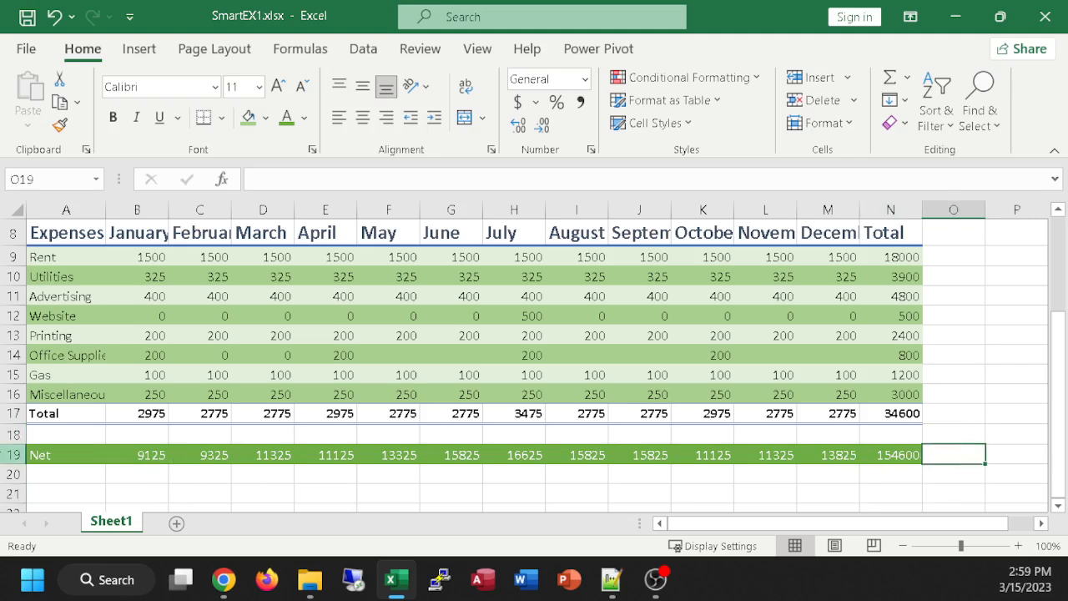
{"action": "left_click_drag", "start_coordinate": [55, 455], "coordinate": [890, 451]}
{"action": "left_click", "coordinate": [680, 125]}
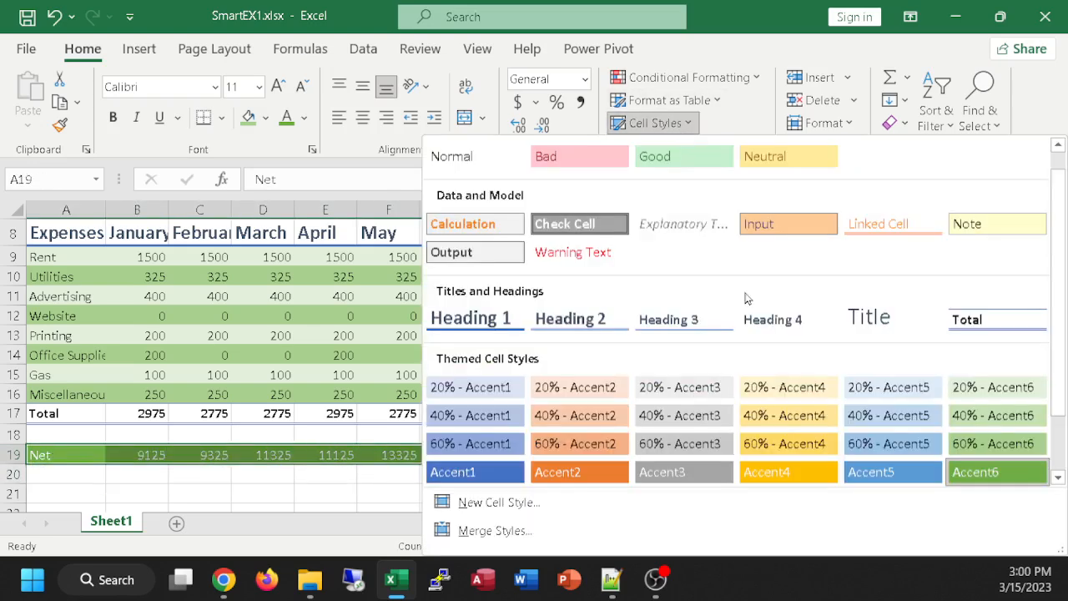
{"action": "left_click", "coordinate": [989, 473]}
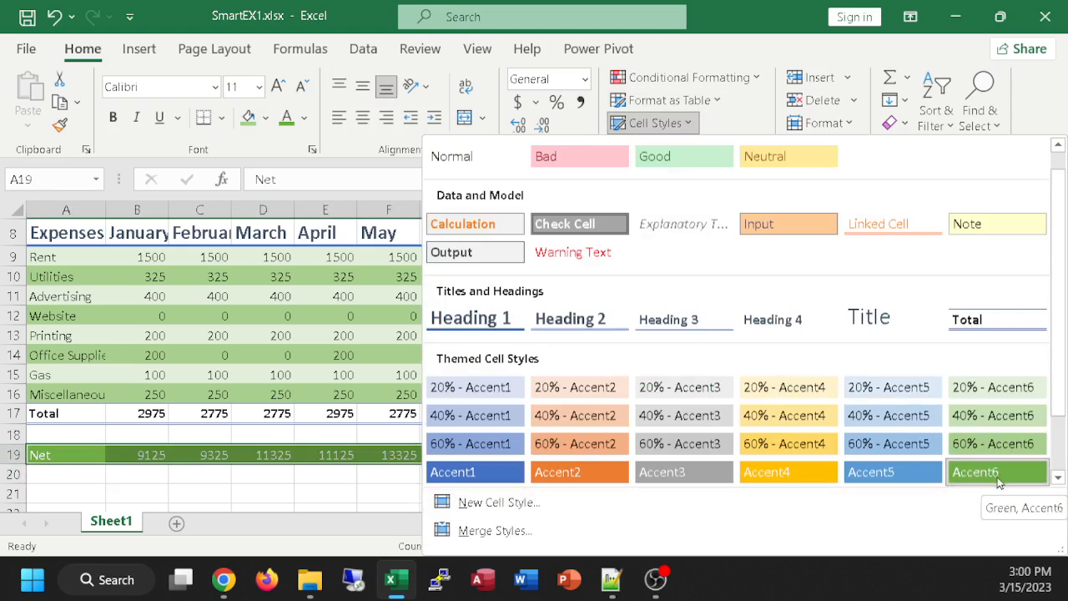
{"action": "left_click", "coordinate": [304, 492]}
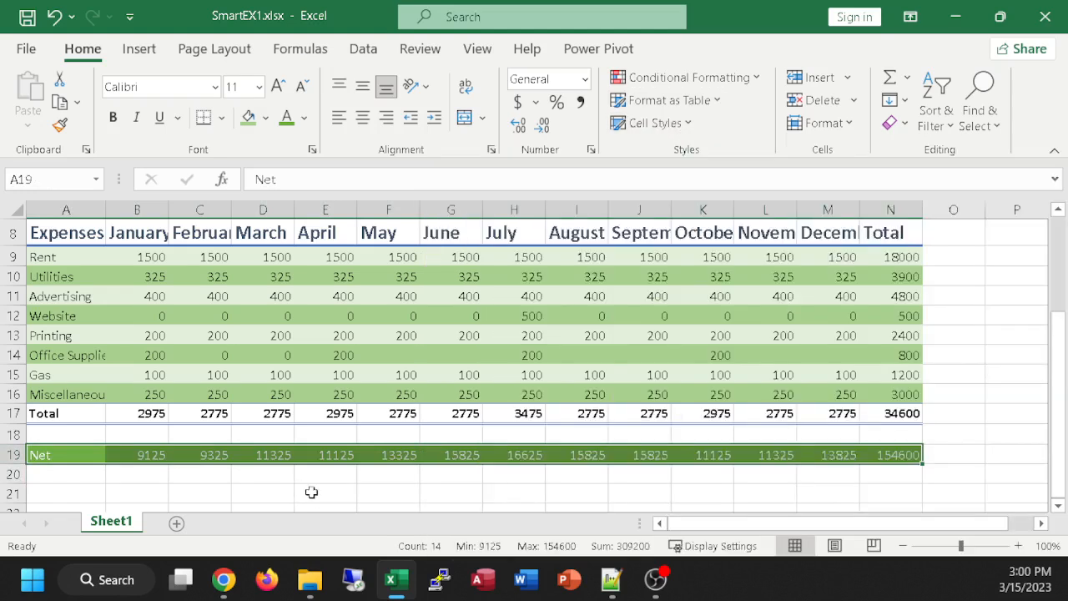
{"action": "left_click", "coordinate": [408, 494]}
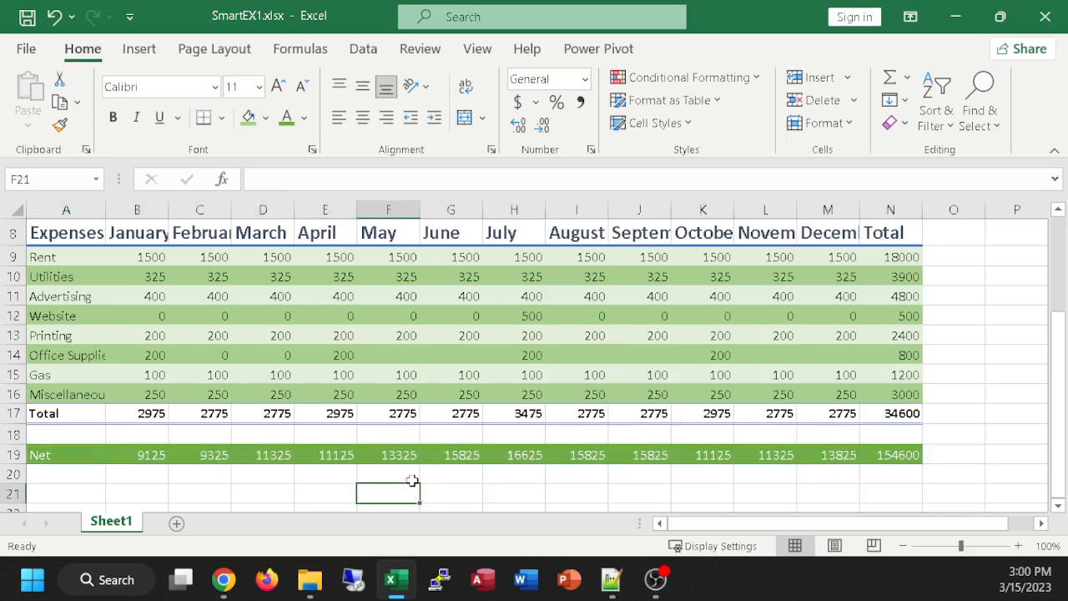
Step: Collapse the ribbon and review the whole formatted budget at several zoom levels, ending at 100%
{"action": "scroll", "coordinate": [501, 389], "scroll_direction": "down", "scroll_amount": 4}
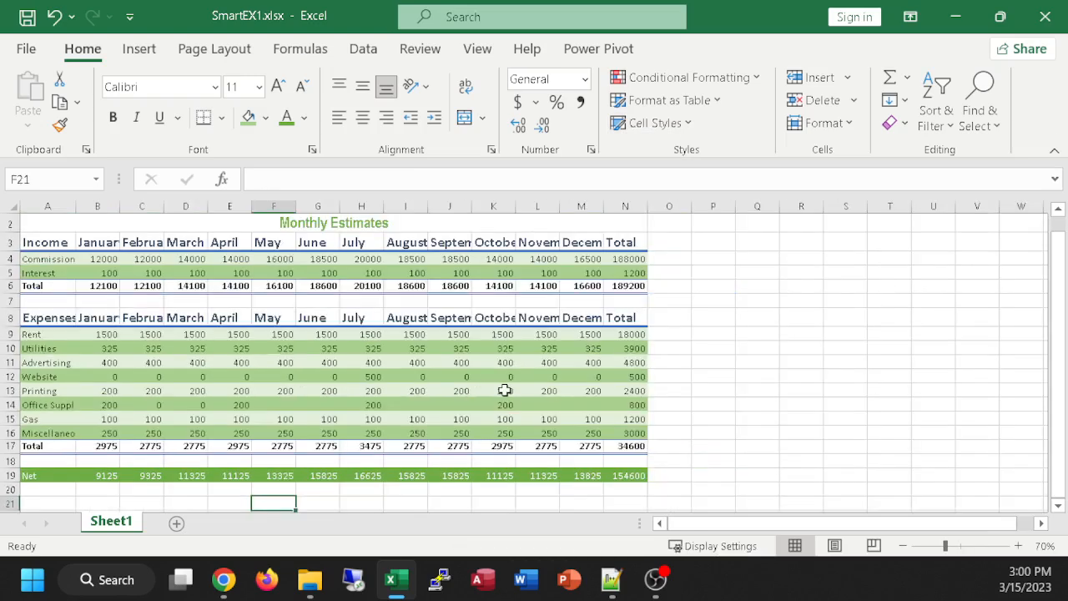
{"action": "scroll", "coordinate": [500, 386], "scroll_direction": "up", "scroll_amount": 1}
{"action": "double_click", "coordinate": [96, 50]}
{"action": "scroll", "coordinate": [496, 314], "scroll_direction": "up", "scroll_amount": 5}
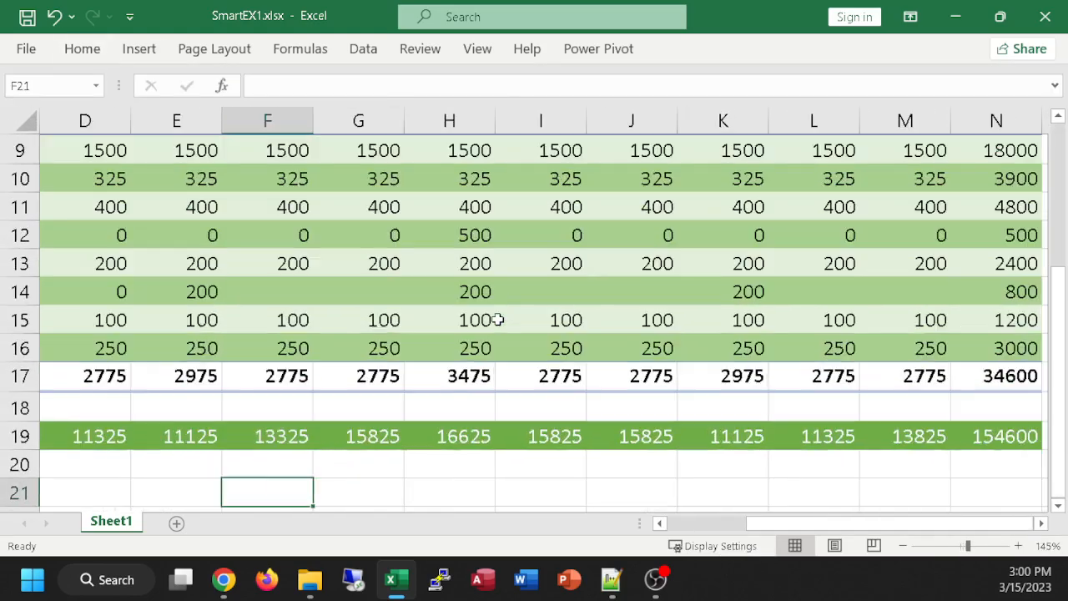
{"action": "scroll", "coordinate": [498, 317], "scroll_direction": "down", "scroll_amount": 2}
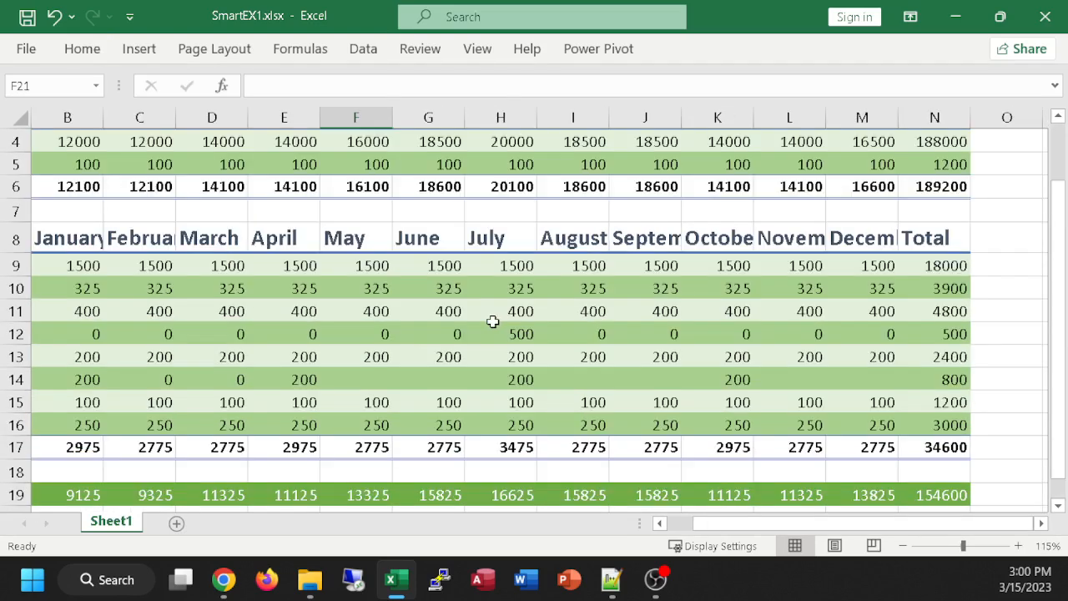
{"action": "scroll", "coordinate": [493, 321], "scroll_direction": "down", "scroll_amount": 1}
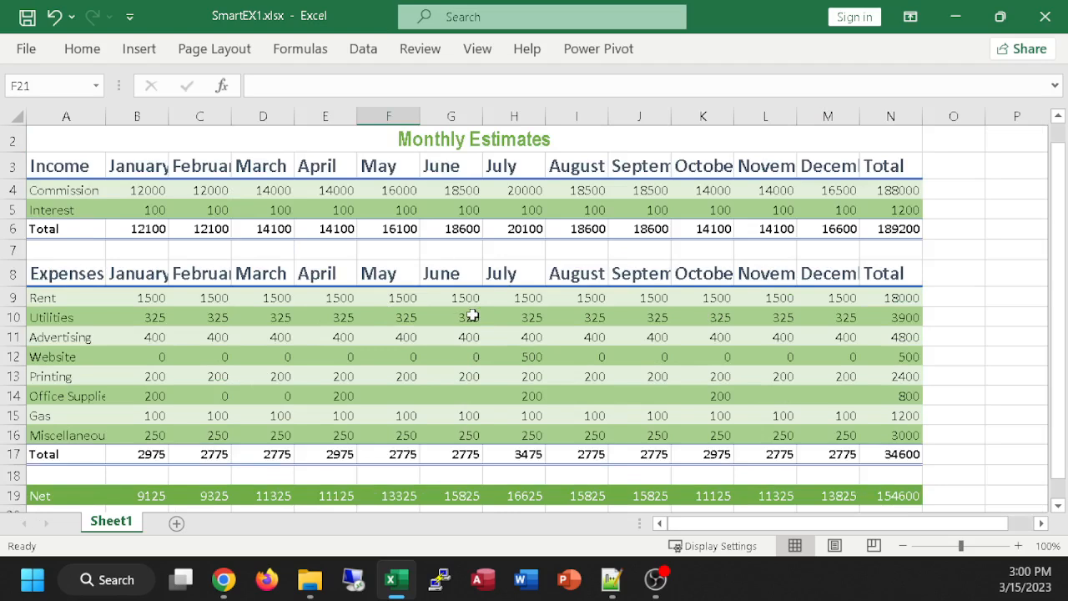
{"action": "scroll", "coordinate": [470, 317], "scroll_direction": "down", "scroll_amount": 1}
{"action": "scroll", "coordinate": [470, 316], "scroll_direction": "up", "scroll_amount": 1}
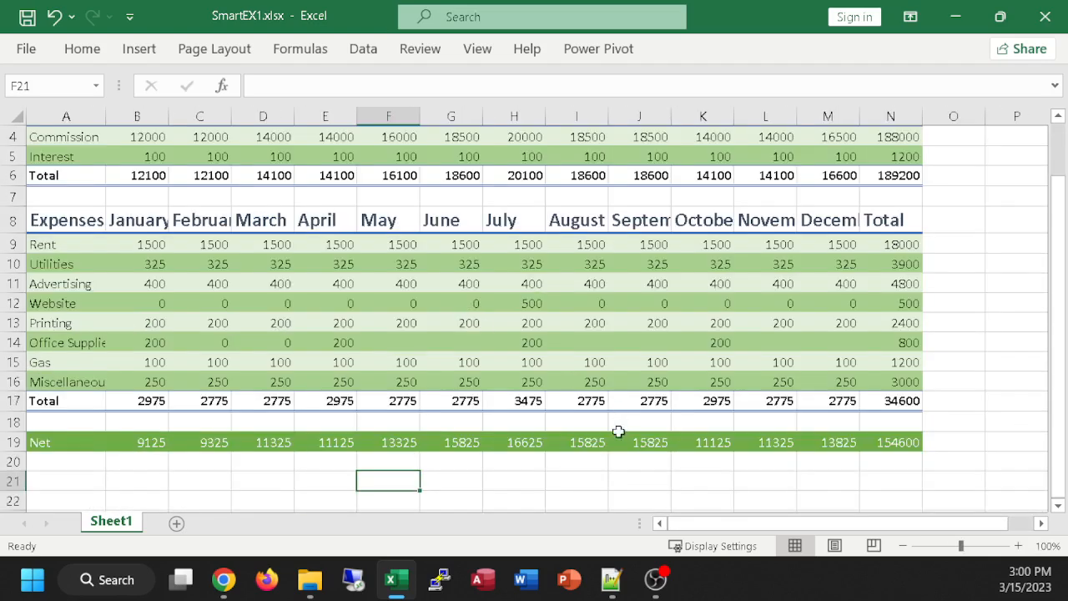
Step: Make the text of the Net row, A19:N19, bold
{"action": "left_click", "coordinate": [901, 449]}
{"action": "left_click_drag", "start_coordinate": [901, 441], "coordinate": [57, 438]}
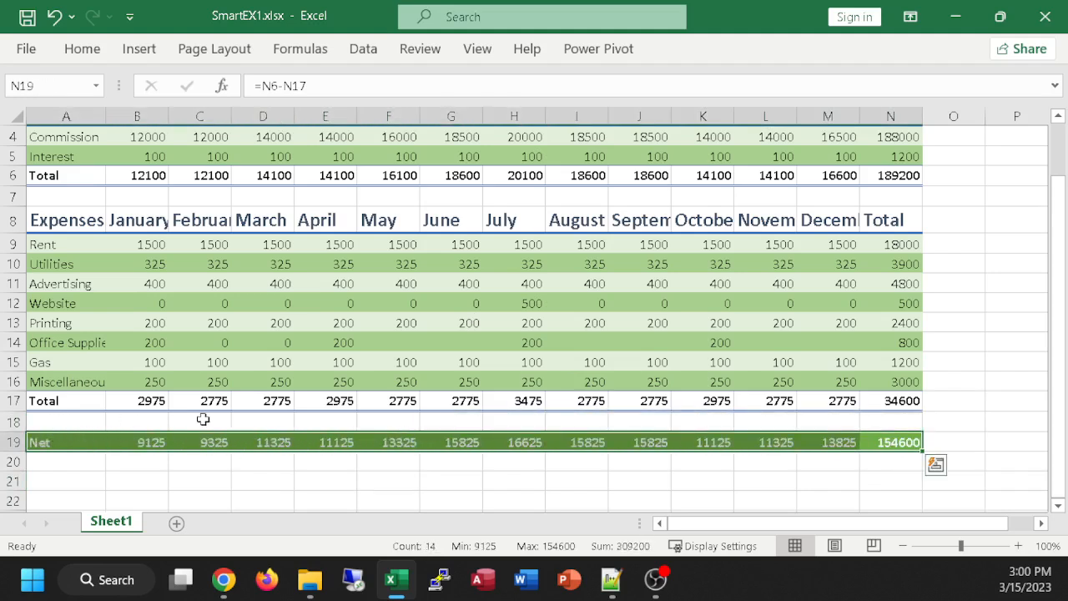
{"action": "left_click", "coordinate": [668, 485]}
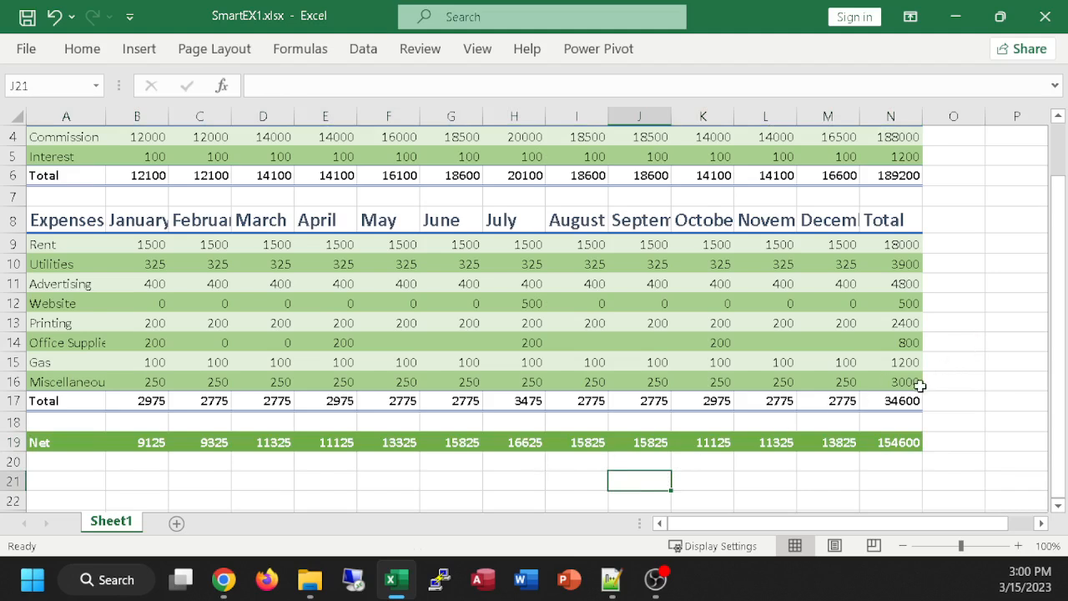
Step: Apply the Accounting Number Format to the Commission row amounts, B4:N4
{"action": "scroll", "coordinate": [939, 399], "scroll_direction": "up", "scroll_amount": 1}
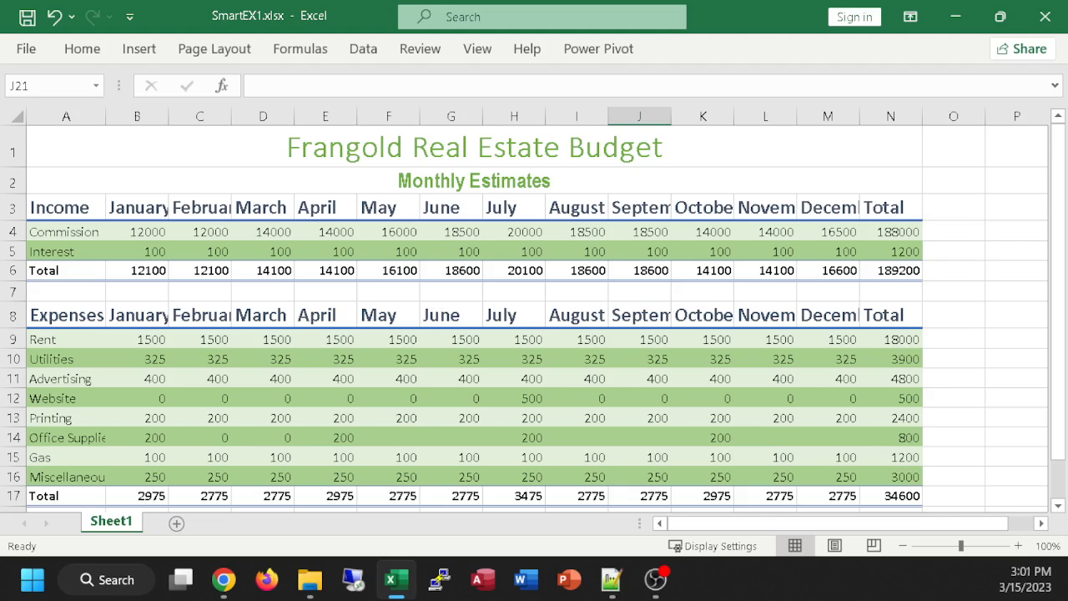
{"action": "left_click", "coordinate": [222, 579]}
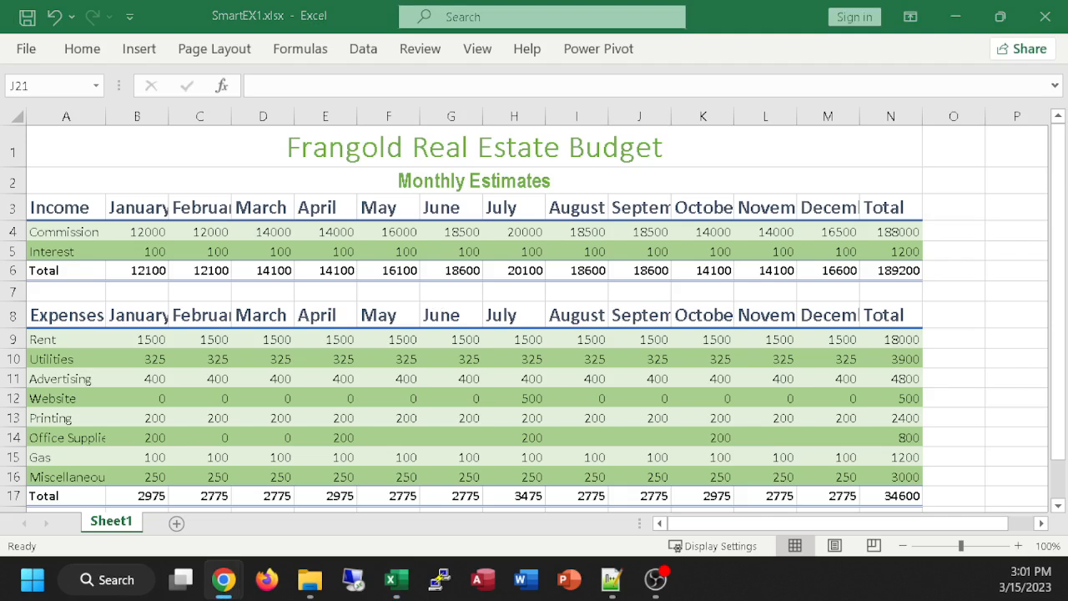
{"action": "left_click", "coordinate": [79, 51]}
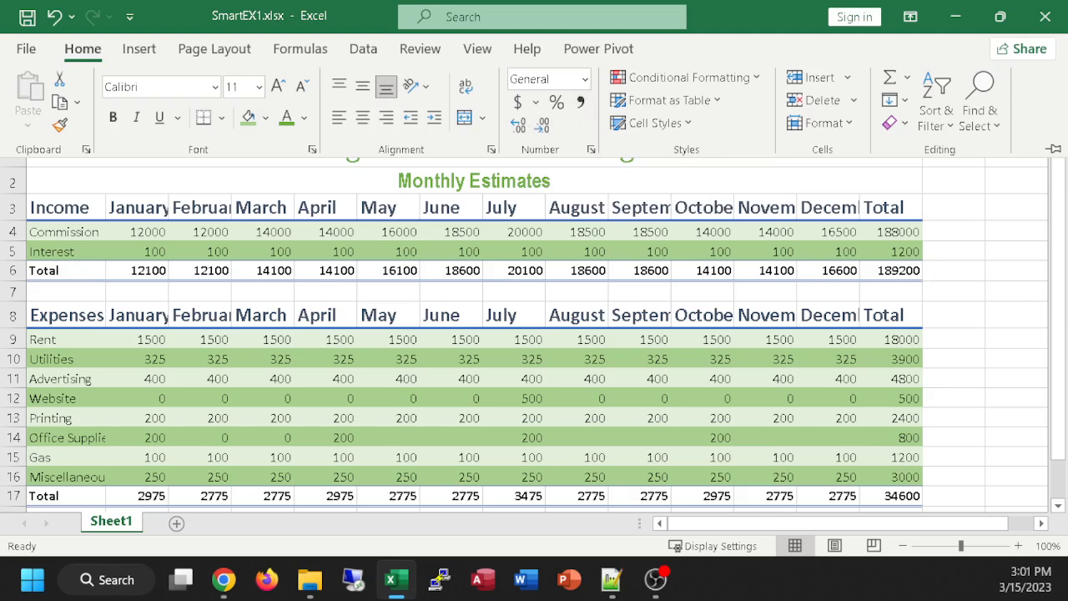
{"action": "left_click", "coordinate": [137, 231]}
{"action": "left_click_drag", "start_coordinate": [136, 231], "coordinate": [880, 232]}
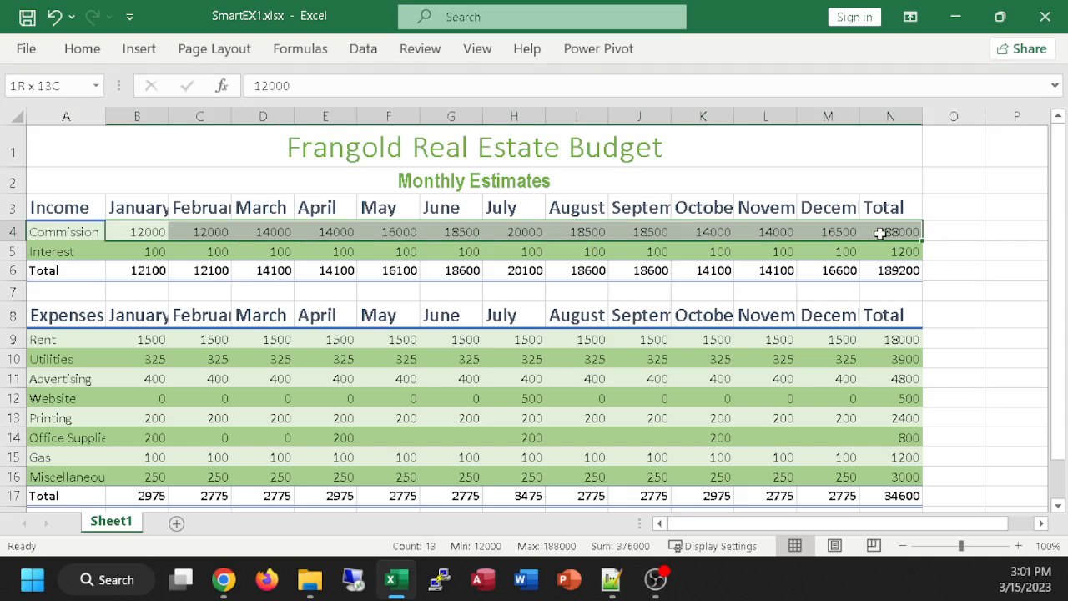
{"action": "left_click_drag", "start_coordinate": [881, 233], "coordinate": [885, 232]}
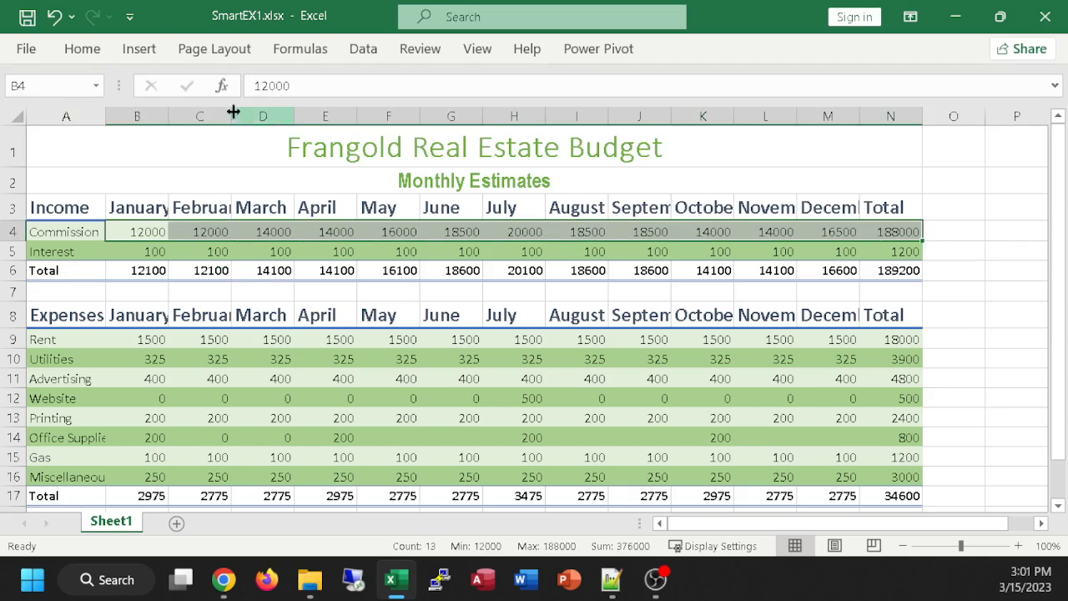
{"action": "left_click", "coordinate": [84, 50]}
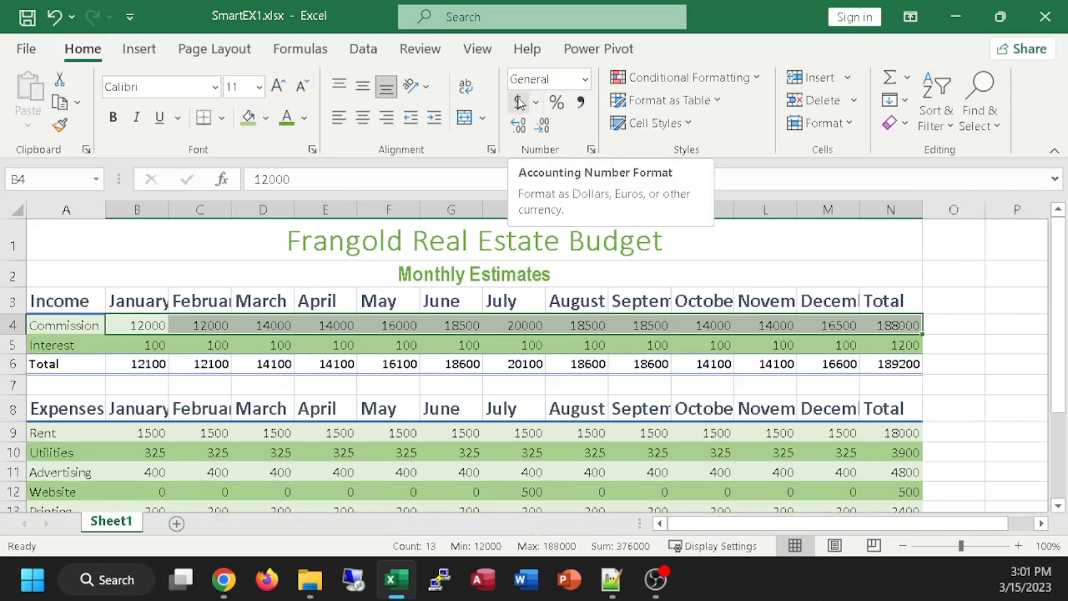
{"action": "left_click", "coordinate": [517, 102]}
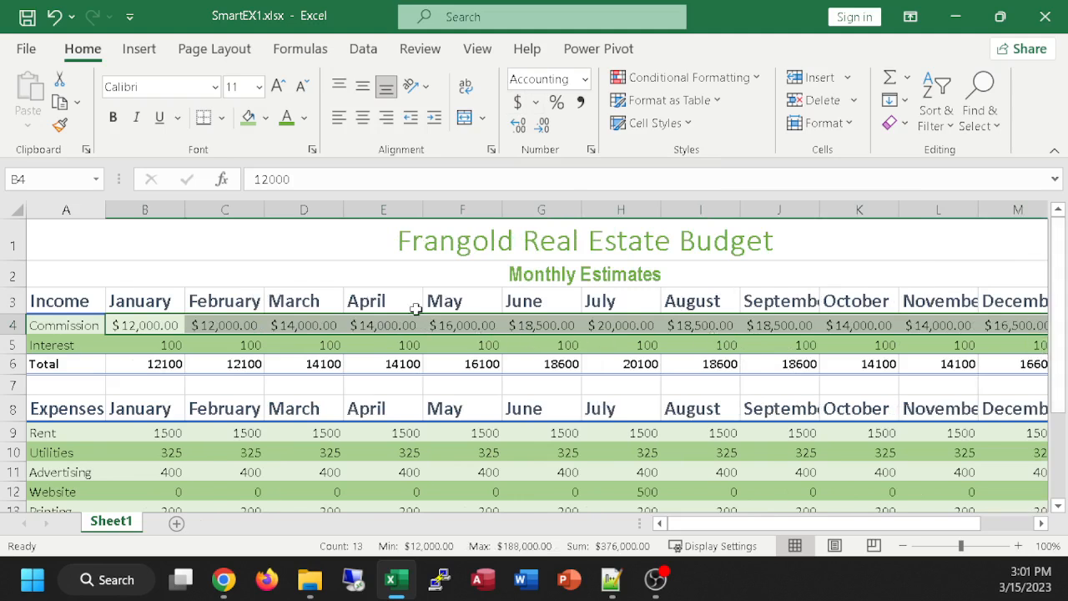
Step: Demonstrate column resizing by narrowing columns C and D in turn and widening each until its amounts fit
{"action": "left_click_drag", "start_coordinate": [264, 214], "coordinate": [221, 216]}
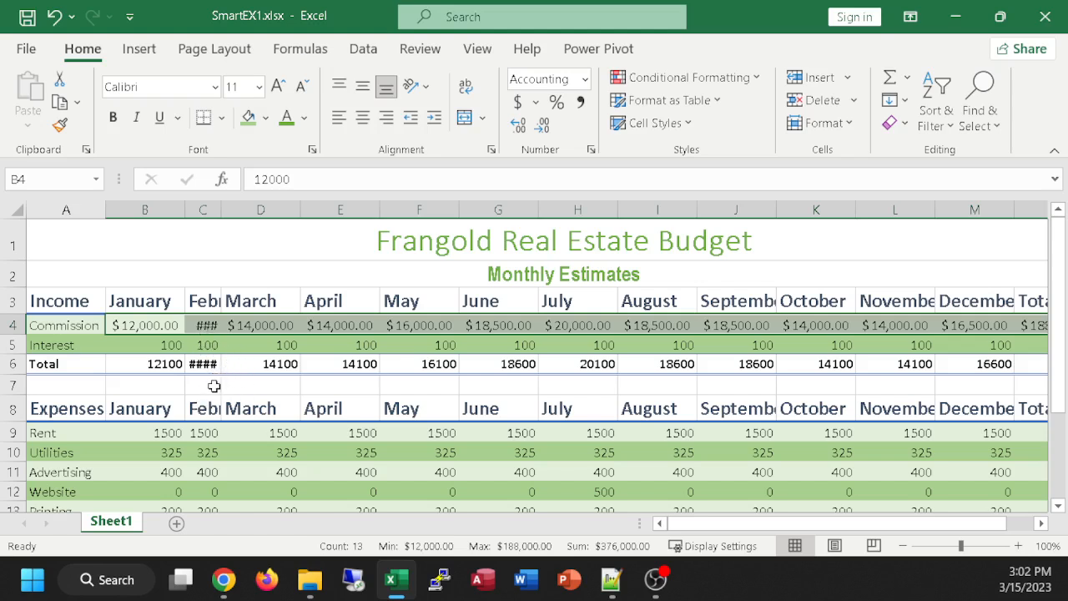
{"action": "left_click_drag", "start_coordinate": [223, 205], "coordinate": [278, 214]}
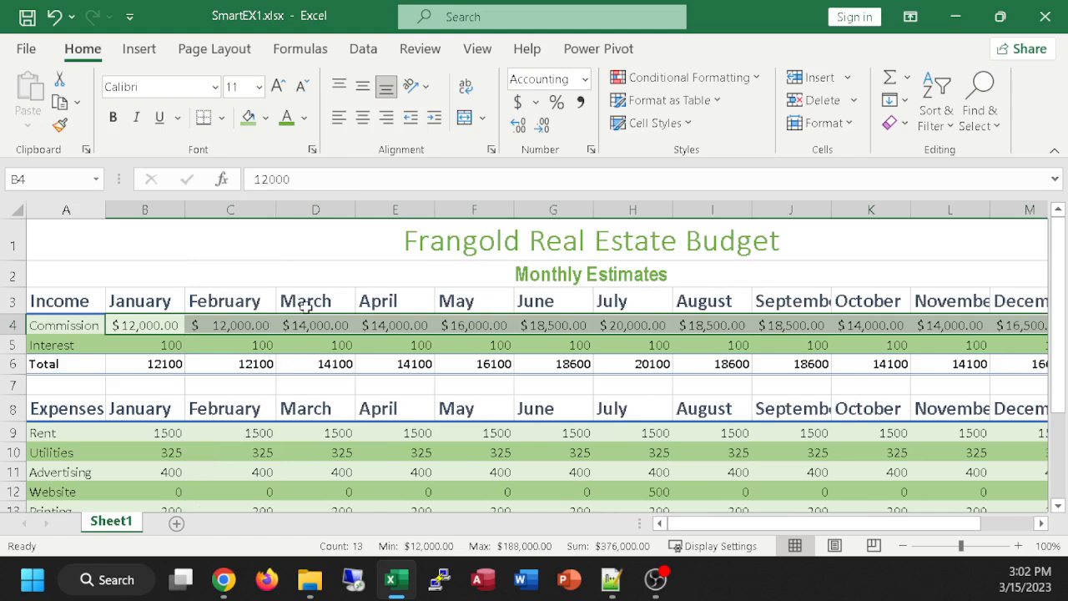
{"action": "mouse_move", "coordinate": [356, 210]}
{"action": "left_mouse_down"}
{"action": "mouse_move", "coordinate": [320, 219]}
{"action": "mouse_move", "coordinate": [350, 219]}
{"action": "left_mouse_up"}
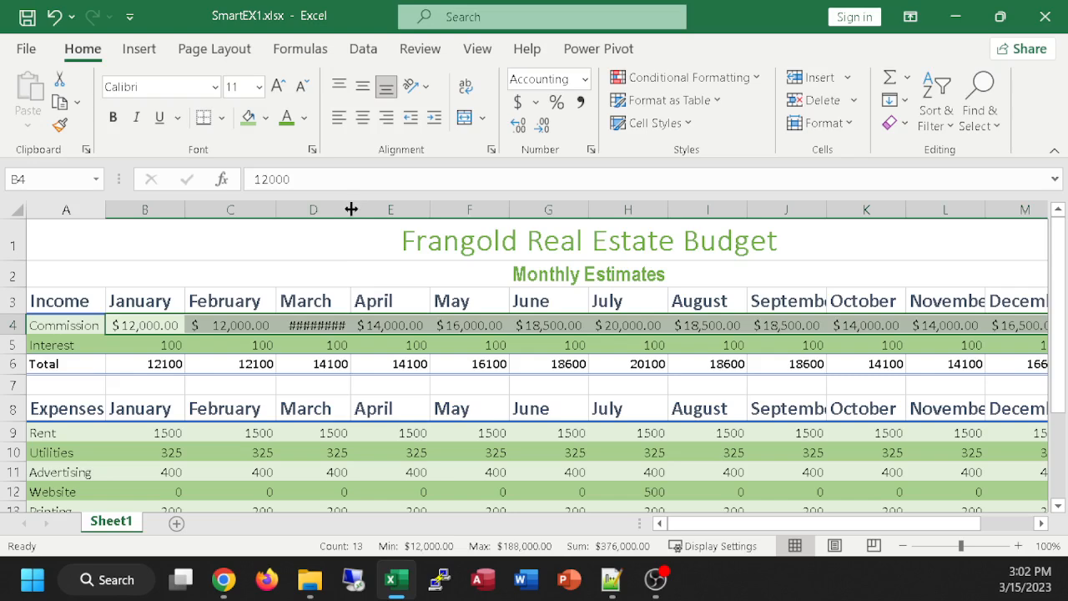
{"action": "left_click_drag", "start_coordinate": [350, 208], "coordinate": [355, 209]}
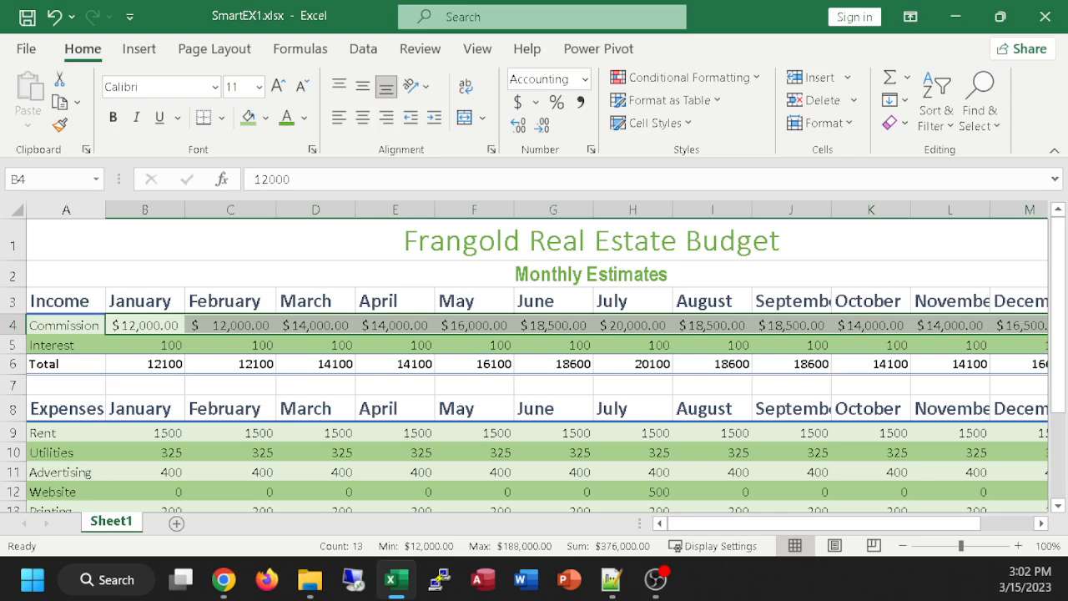
Step: Apply the Accounting Number Format to the Rent row's monthly amounts, B9:M9
{"action": "scroll", "coordinate": [257, 420], "scroll_direction": "down", "scroll_amount": 3}
{"action": "scroll", "coordinate": [258, 420], "scroll_direction": "up", "scroll_amount": 1}
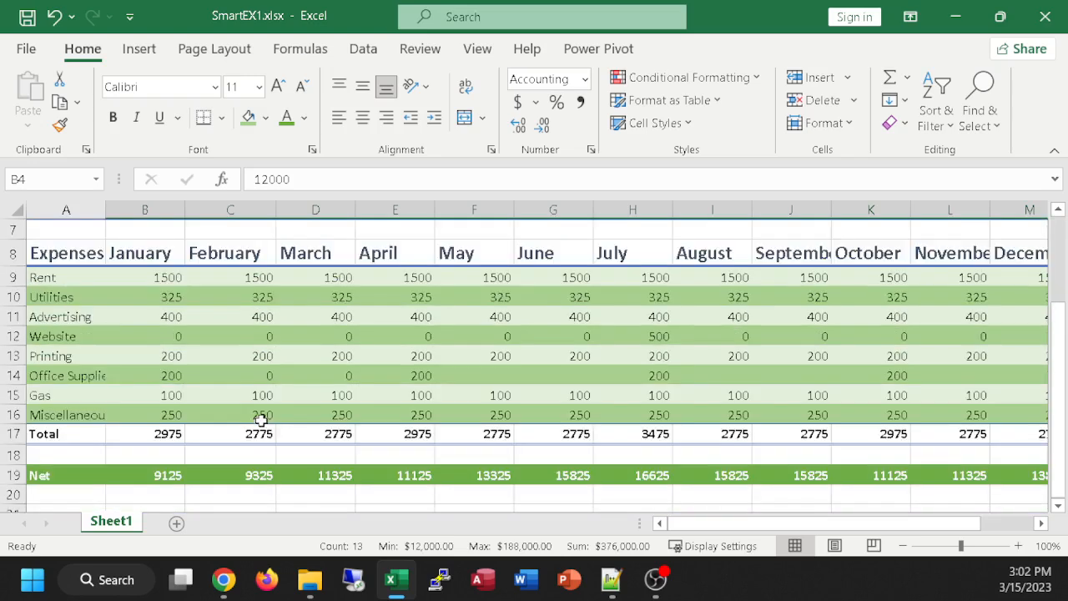
{"action": "left_click_drag", "start_coordinate": [131, 276], "coordinate": [1032, 289]}
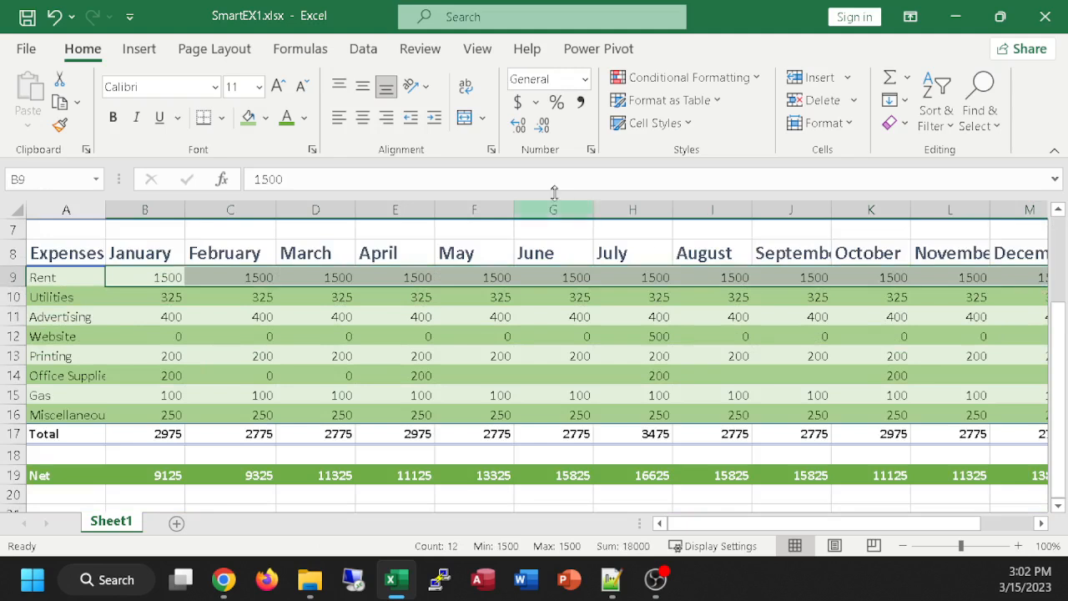
{"action": "left_click", "coordinate": [516, 101]}
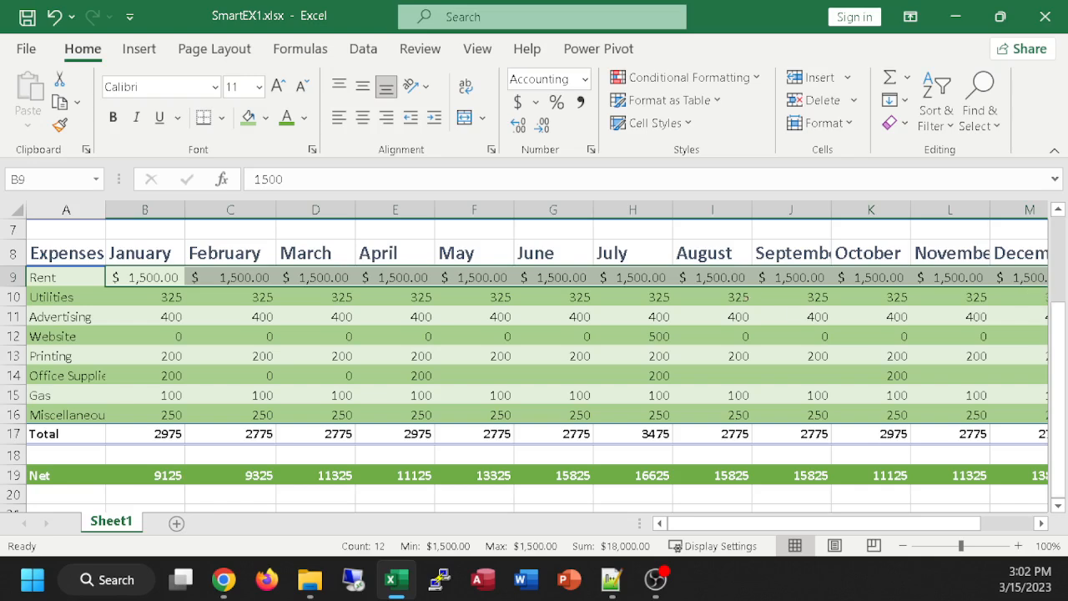
Step: Apply the Accounting Number Format to the income Total row, B6:N6
{"action": "left_click", "coordinate": [223, 579]}
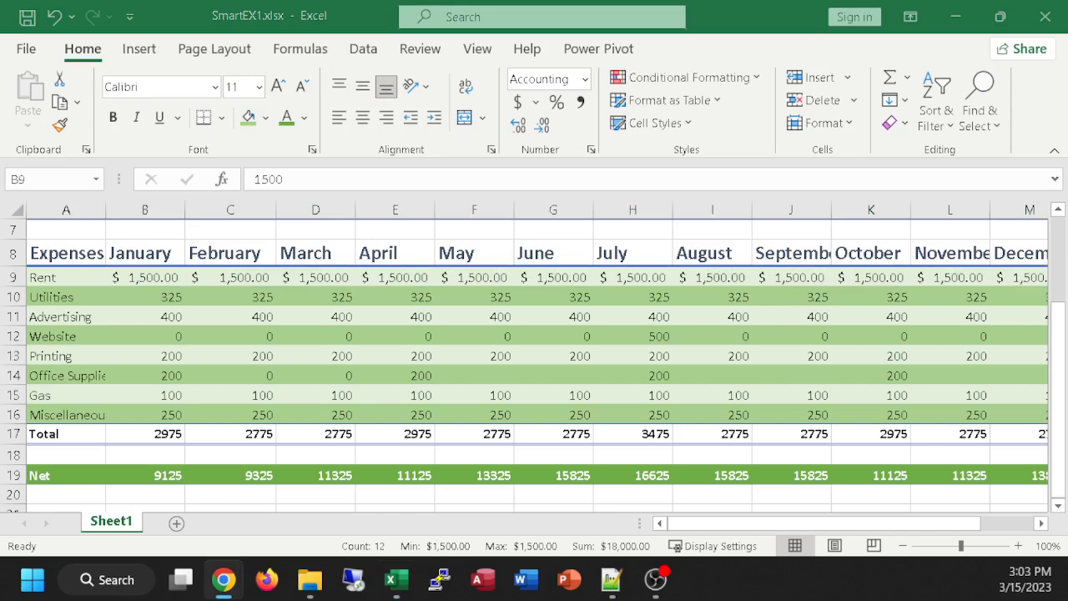
{"action": "scroll", "coordinate": [672, 408], "scroll_direction": "up", "scroll_amount": 1}
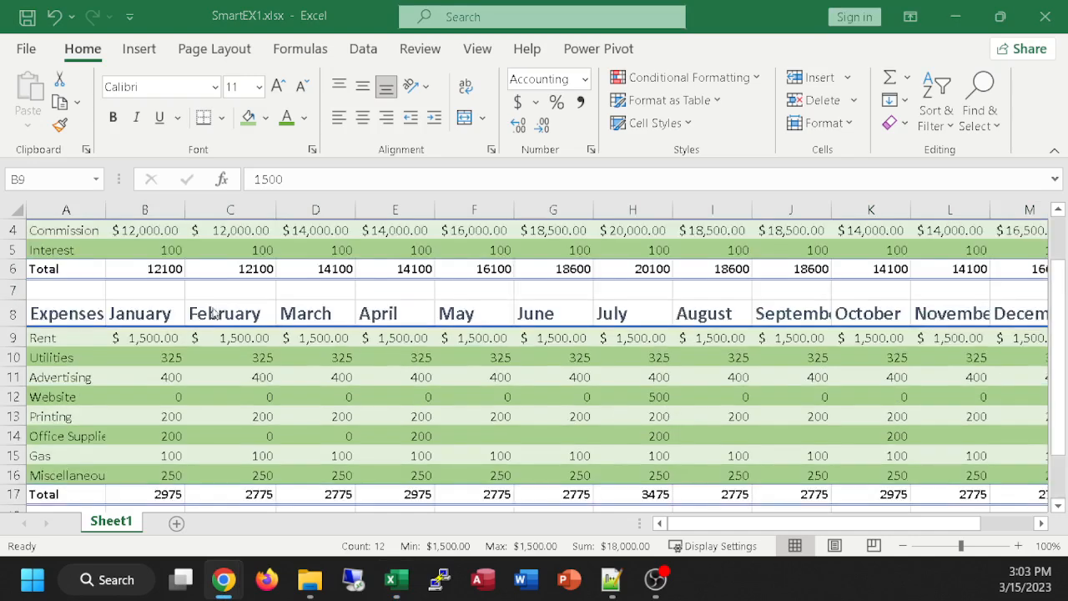
{"action": "left_click", "coordinate": [141, 271]}
{"action": "left_click_drag", "start_coordinate": [140, 272], "coordinate": [858, 268]}
{"action": "left_click", "coordinate": [522, 104]}
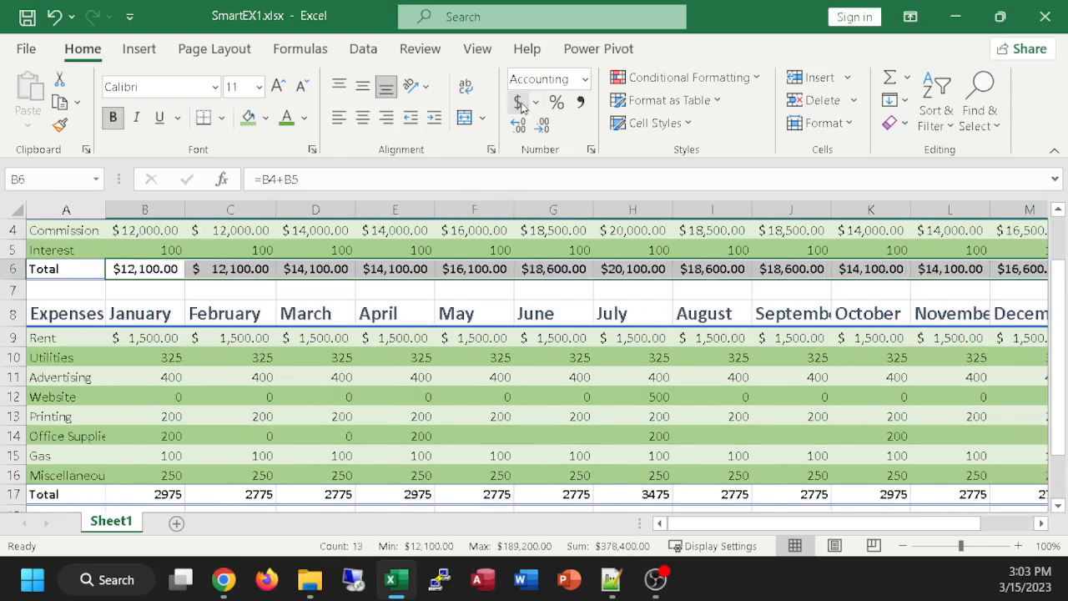
Step: Review the currency-formatted budget rows across all columns at several zoom levels, ending at 100%
{"action": "scroll", "coordinate": [744, 374], "scroll_direction": "down", "scroll_amount": 1, "text": "ctrl"}
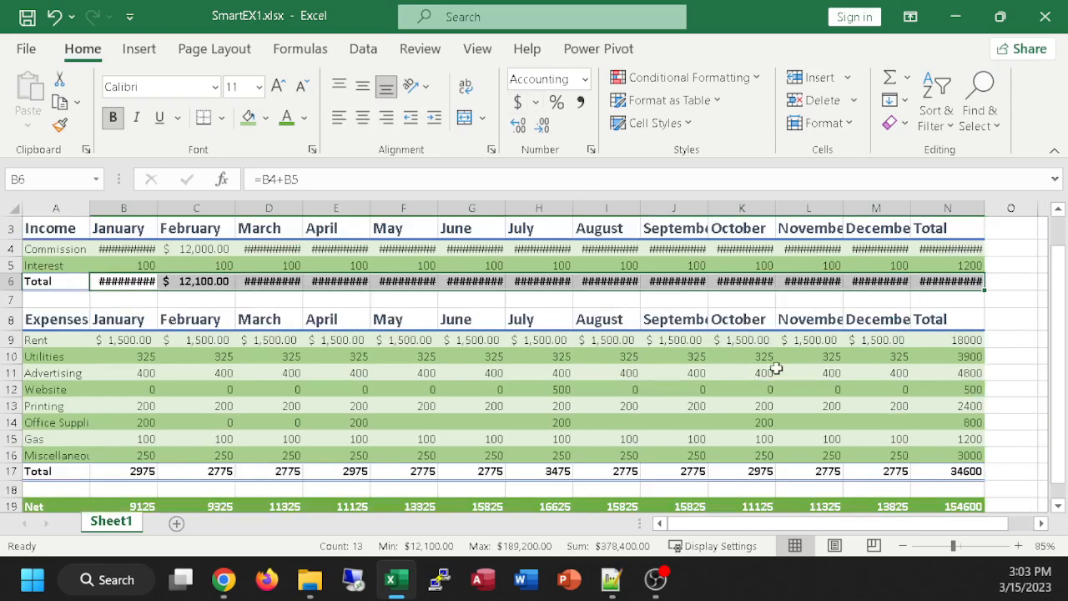
{"action": "scroll", "coordinate": [793, 367], "scroll_direction": "down", "scroll_amount": 1, "text": "ctrl"}
{"action": "scroll", "coordinate": [792, 367], "scroll_direction": "up", "scroll_amount": 2, "text": "ctrl"}
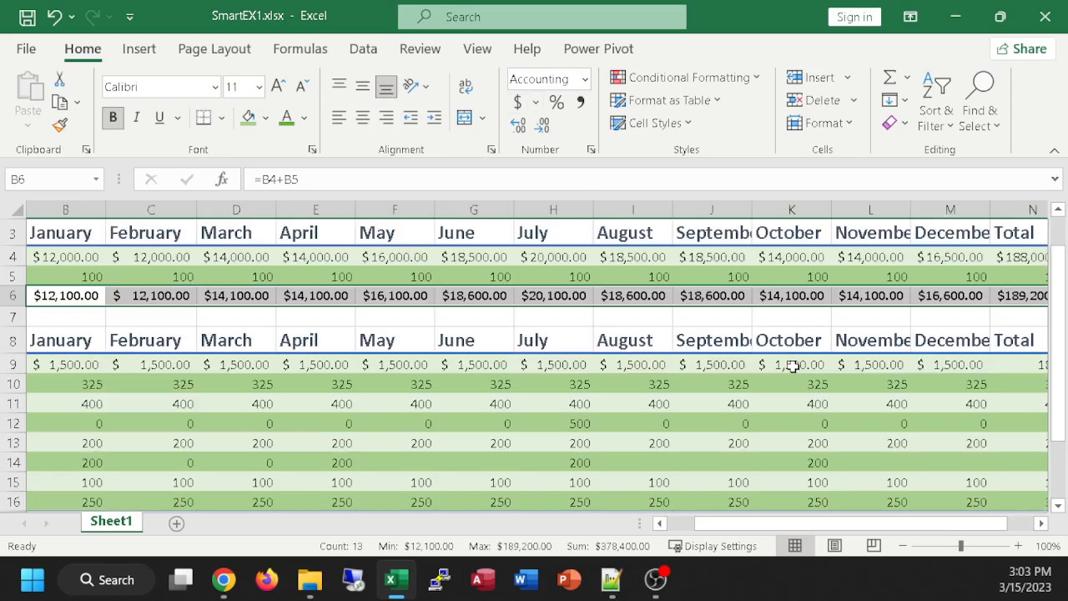
{"action": "scroll", "coordinate": [793, 367], "scroll_direction": "down", "scroll_amount": 1, "text": "ctrl"}
{"action": "scroll", "coordinate": [793, 367], "scroll_direction": "up", "scroll_amount": 1, "text": "ctrl"}
{"action": "scroll", "coordinate": [792, 367], "scroll_direction": "down", "scroll_amount": 1, "text": "ctrl"}
{"action": "scroll", "coordinate": [796, 363], "scroll_direction": "up", "scroll_amount": 1, "text": "ctrl"}
{"action": "left_click", "coordinate": [365, 318]}
Step: Apply the Accounting Number Format to the expenses Total row, B17:N17, and the Net row, B19:N19
{"action": "scroll", "coordinate": [375, 359], "scroll_direction": "down", "scroll_amount": 2}
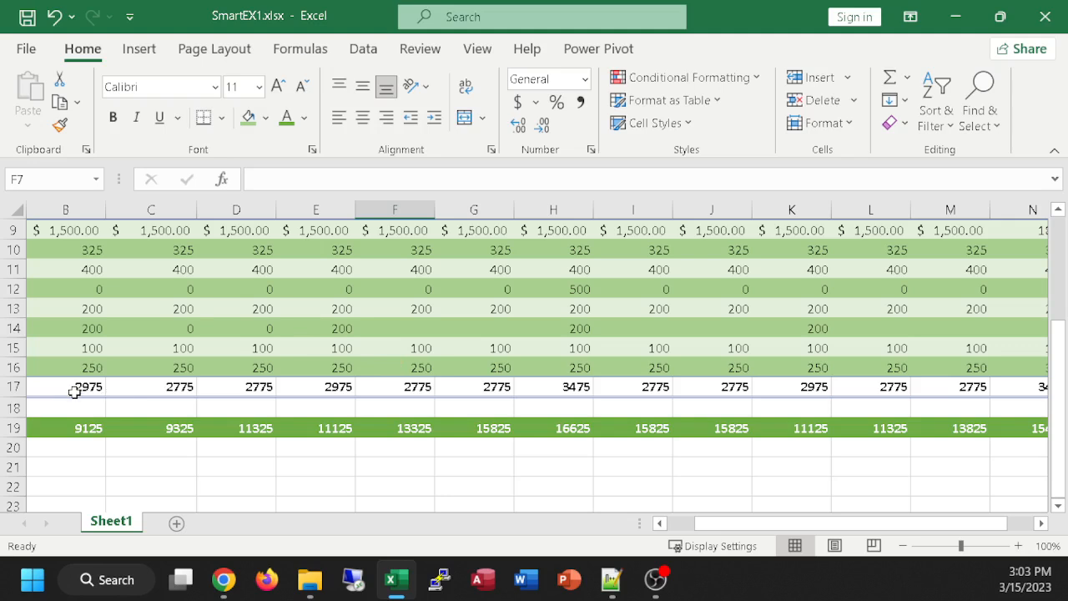
{"action": "left_click_drag", "start_coordinate": [72, 388], "coordinate": [1008, 386]}
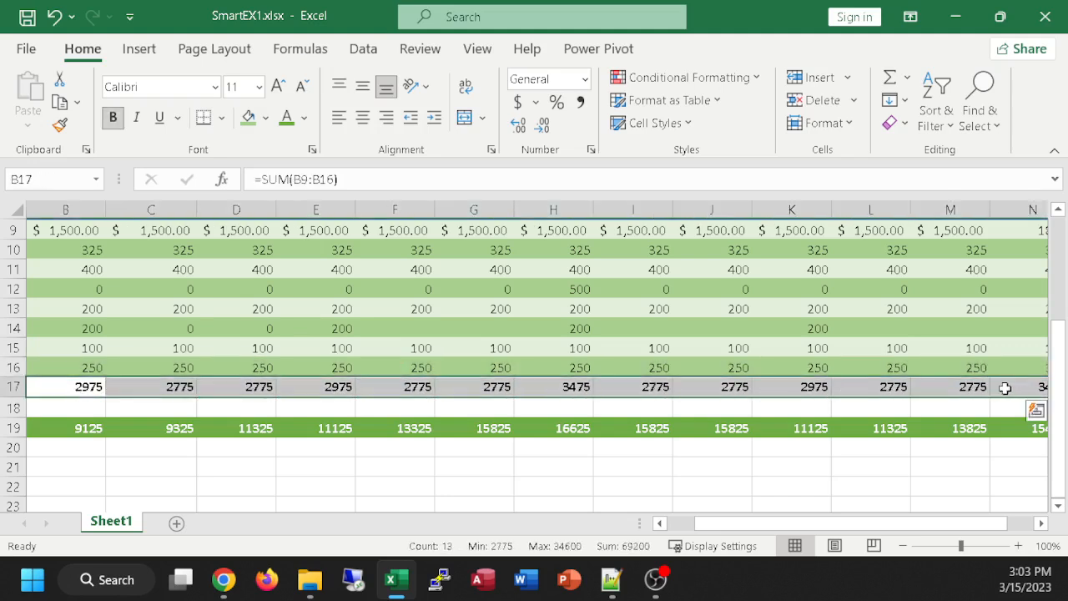
{"action": "left_click", "coordinate": [517, 101]}
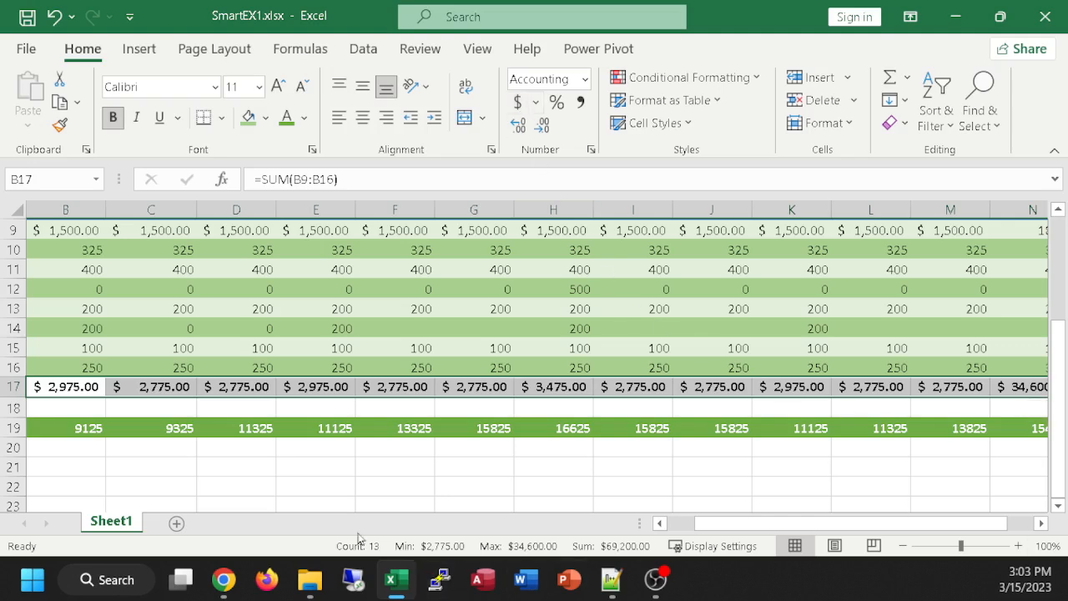
{"action": "left_click_drag", "start_coordinate": [70, 428], "coordinate": [1017, 427]}
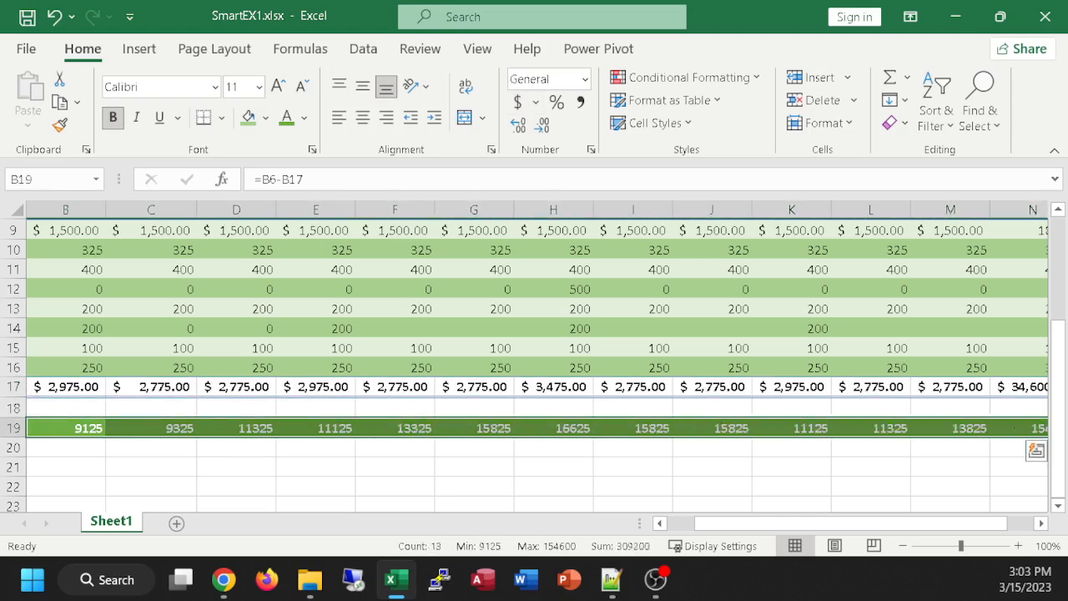
{"action": "left_click", "coordinate": [518, 102]}
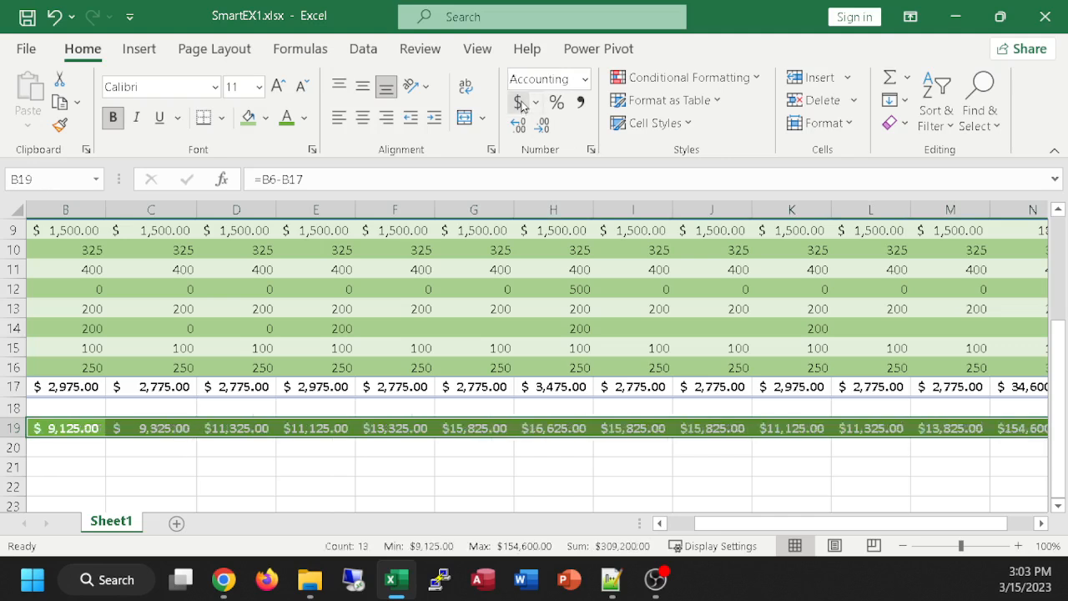
{"action": "left_click", "coordinate": [567, 487]}
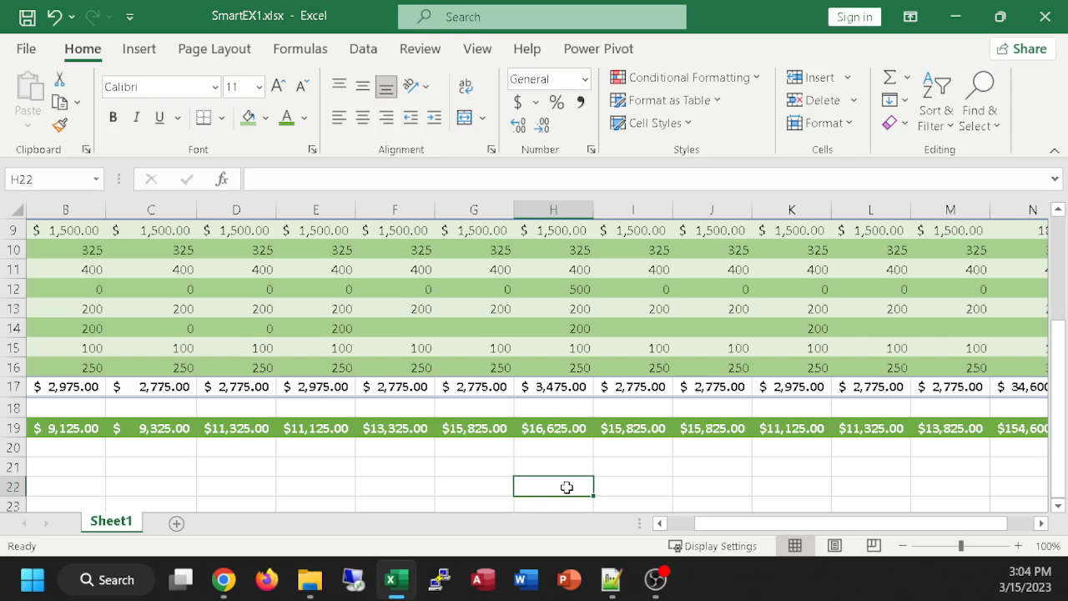
Step: Apply Comma Style to the Interest row amounts, B5:N5
{"action": "scroll", "coordinate": [566, 487], "scroll_direction": "up", "scroll_amount": 2}
{"action": "scroll", "coordinate": [567, 487], "scroll_direction": "down", "scroll_amount": 1}
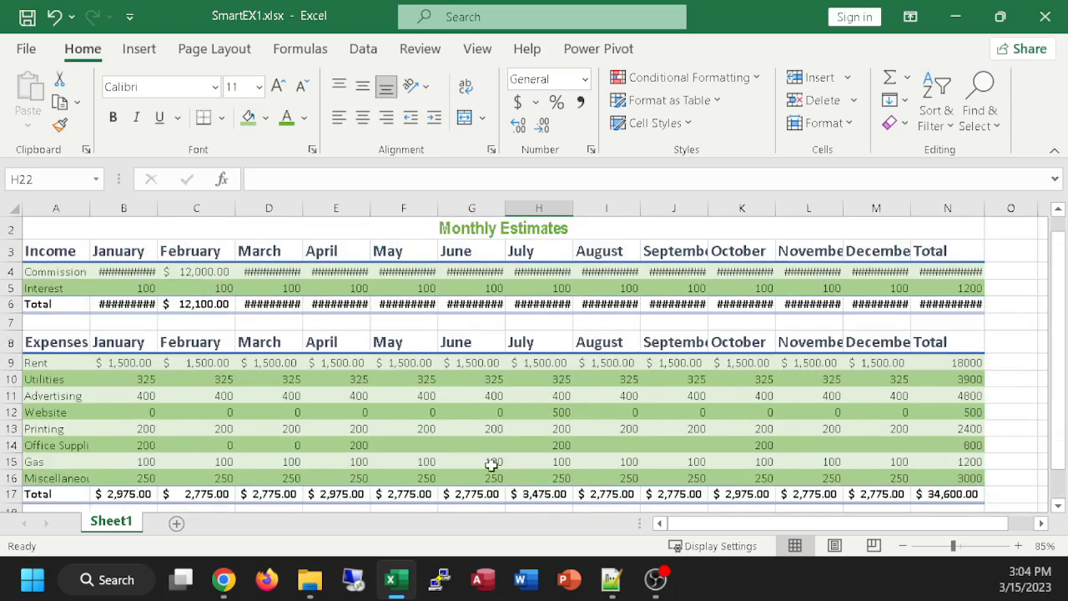
{"action": "scroll", "coordinate": [609, 426], "scroll_direction": "down", "scroll_amount": 3}
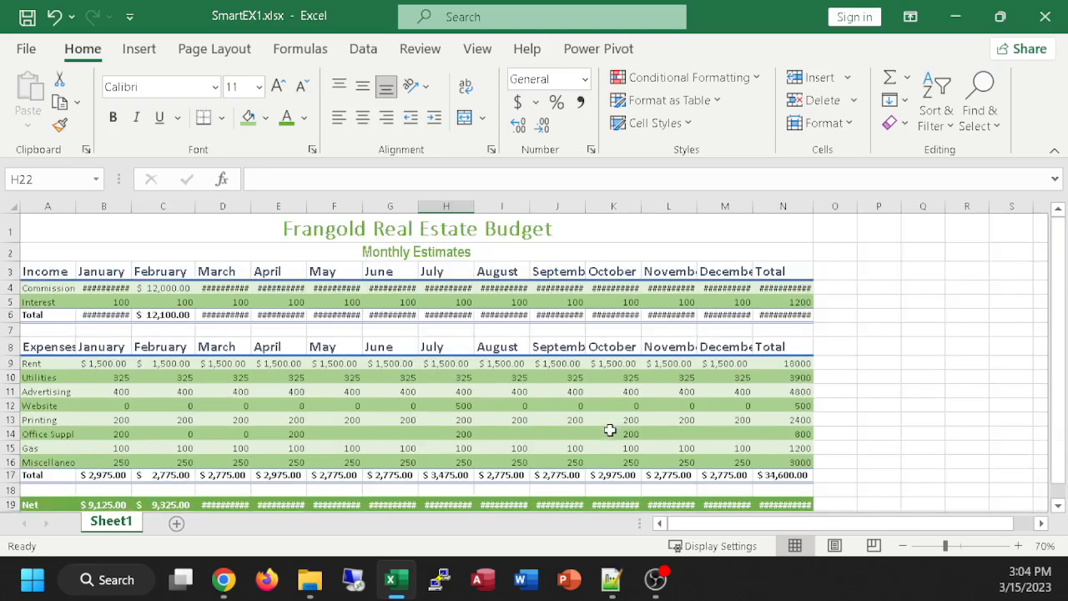
{"action": "scroll", "coordinate": [610, 433], "scroll_direction": "up", "scroll_amount": 4}
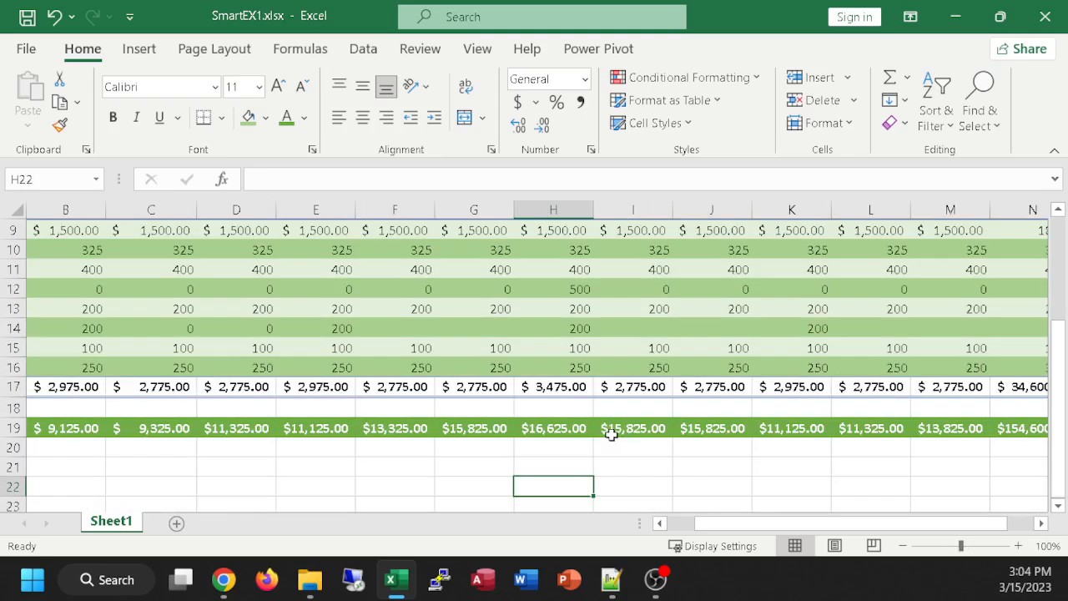
{"action": "scroll", "coordinate": [612, 434], "scroll_direction": "up", "scroll_amount": 2}
{"action": "scroll", "coordinate": [612, 434], "scroll_direction": "down", "scroll_amount": 1}
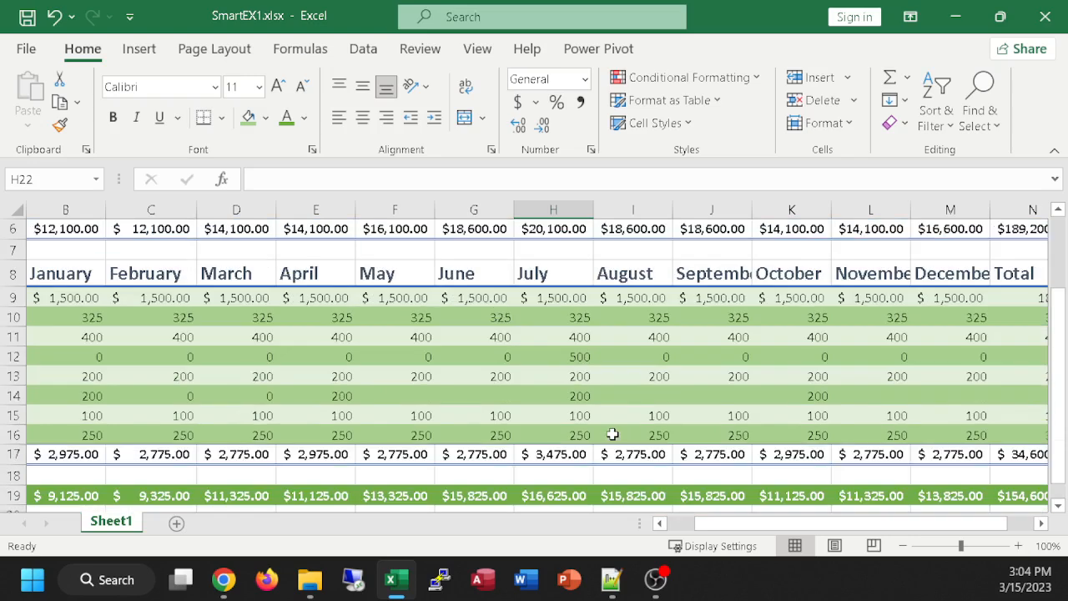
{"action": "scroll", "coordinate": [614, 433], "scroll_direction": "up", "scroll_amount": 1}
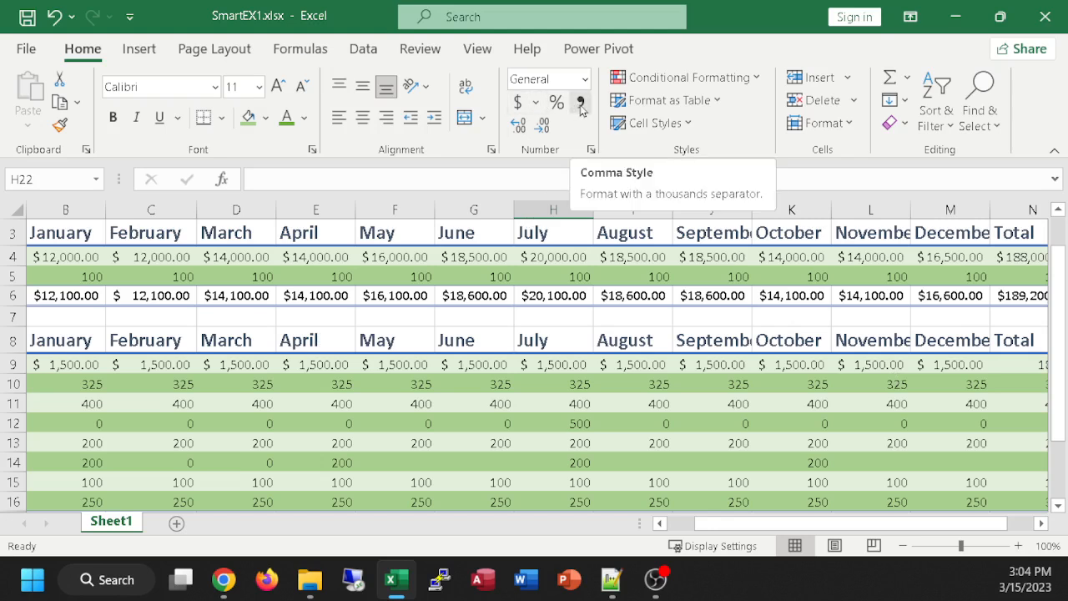
{"action": "left_click_drag", "start_coordinate": [63, 276], "coordinate": [1020, 276]}
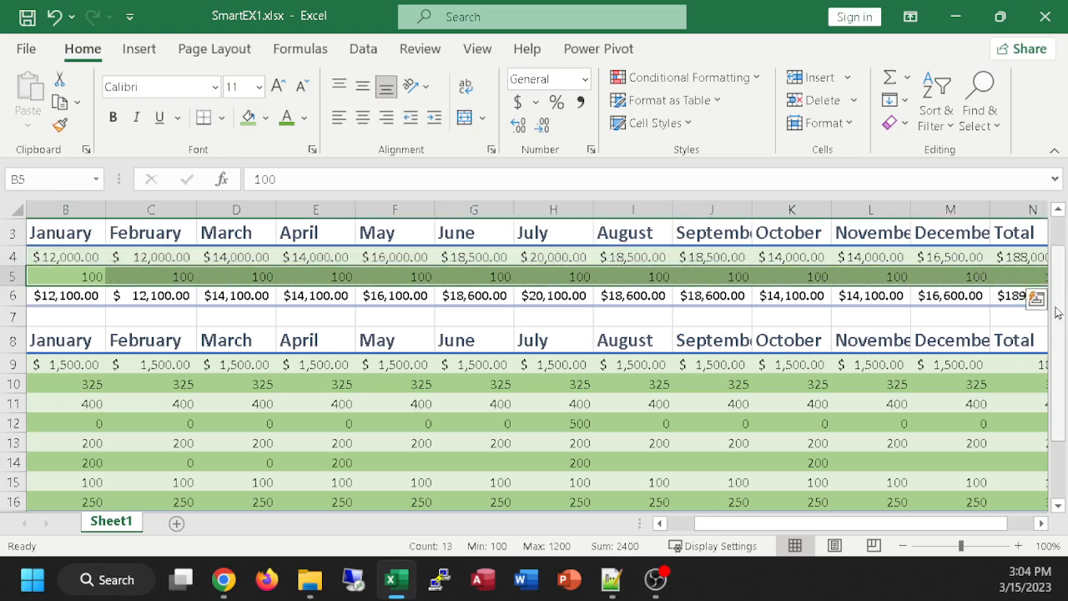
{"action": "left_click", "coordinate": [580, 104]}
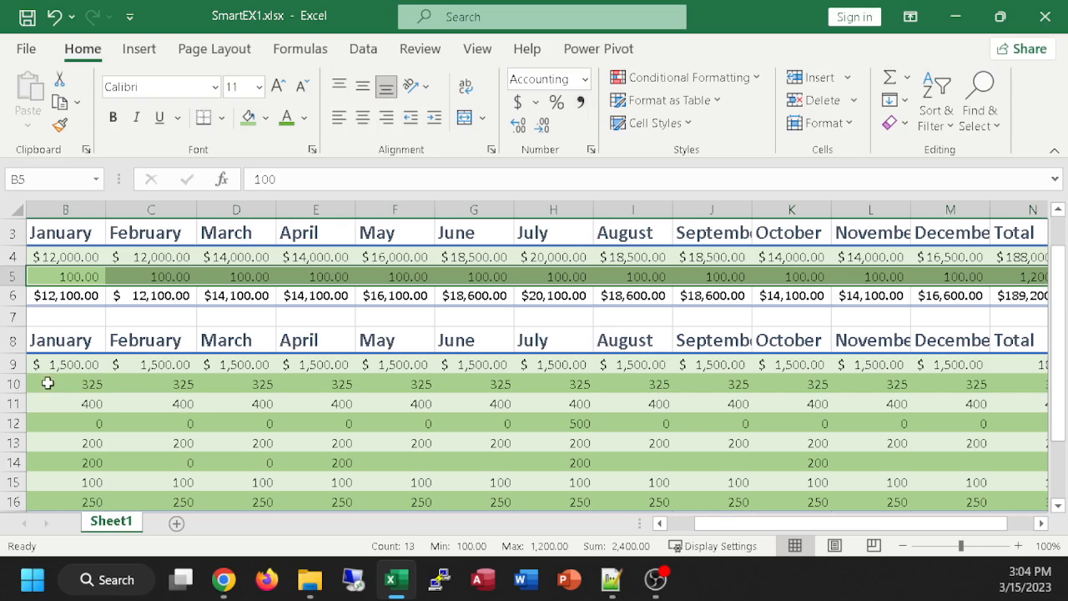
Step: Apply Comma Style to the expense amounts from Utilities through Miscellaneous, B10:N16
{"action": "scroll", "coordinate": [213, 382], "scroll_direction": "down", "scroll_amount": 1}
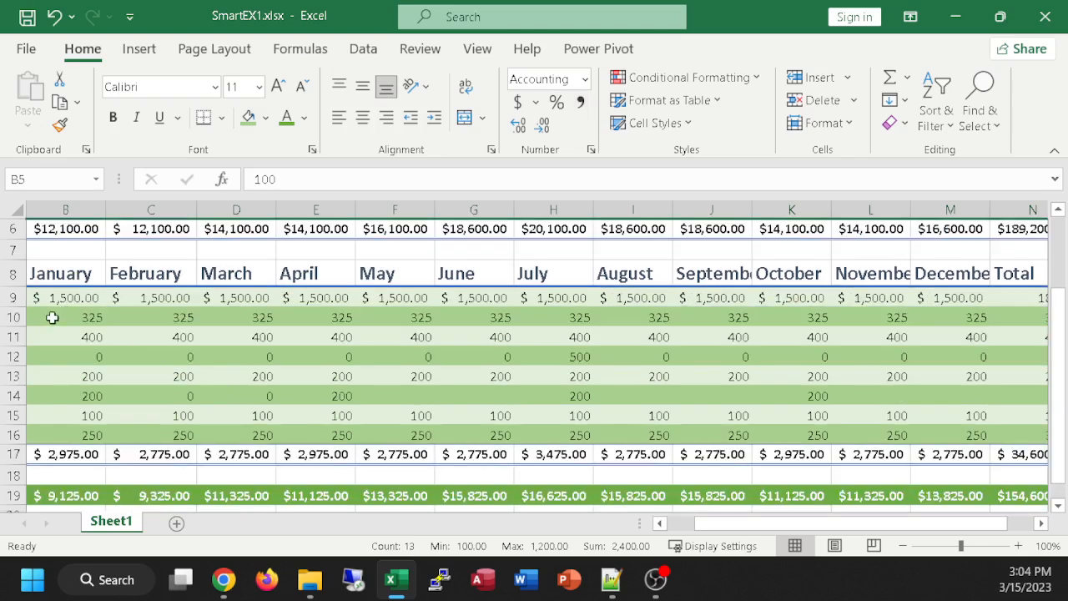
{"action": "left_click_drag", "start_coordinate": [54, 317], "coordinate": [1017, 431]}
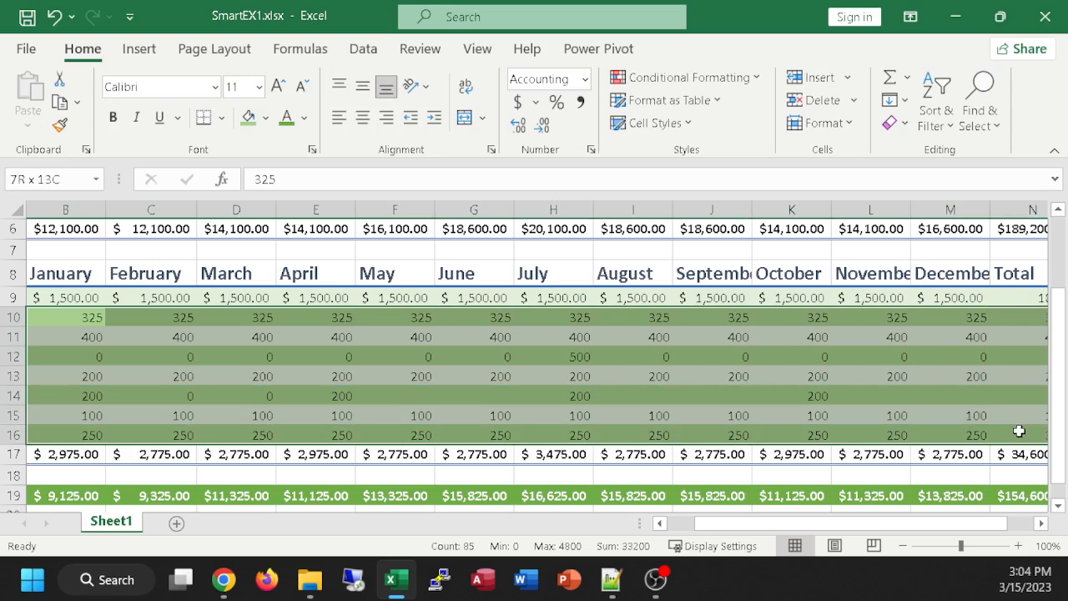
{"action": "left_click_drag", "start_coordinate": [1019, 431], "coordinate": [1018, 430]}
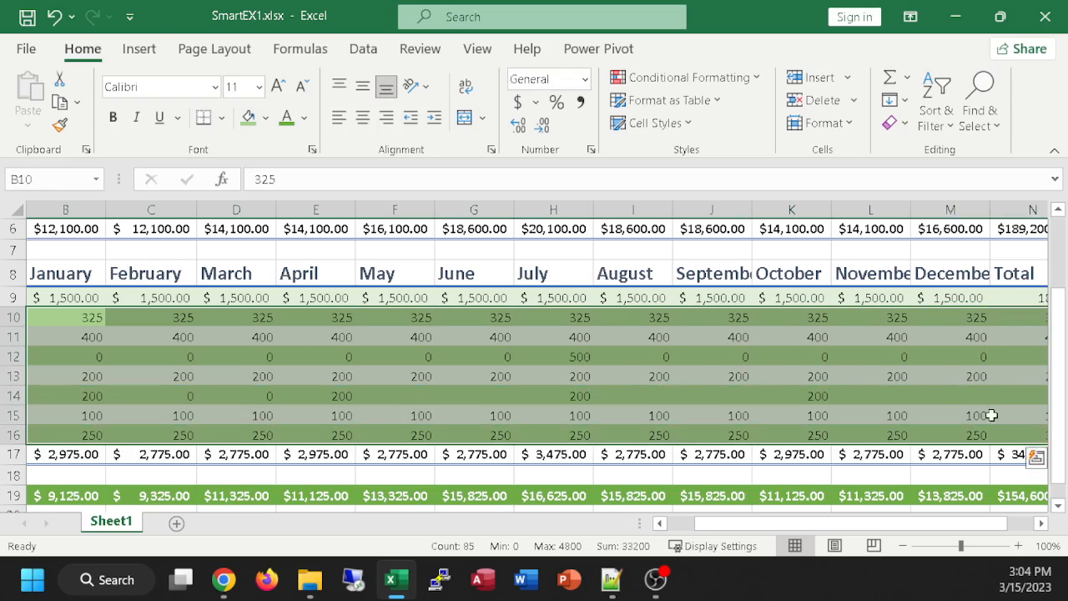
{"action": "left_click", "coordinate": [581, 103]}
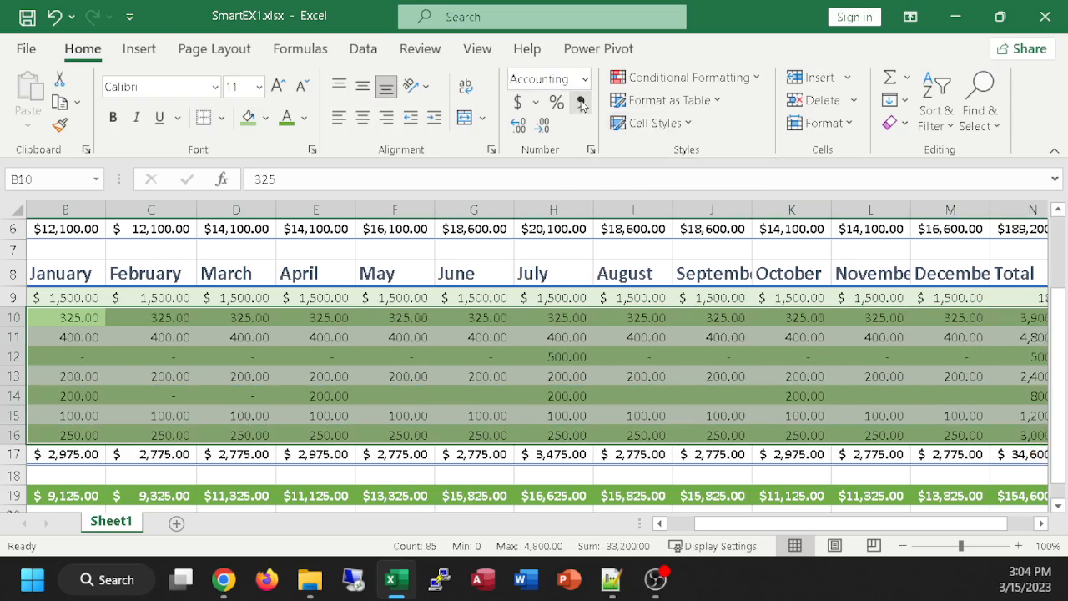
Step: Compare the contents of the August Website cell, I12, with the unfilled monthly cells in the Office Supplies row 14
{"action": "left_click", "coordinate": [635, 399]}
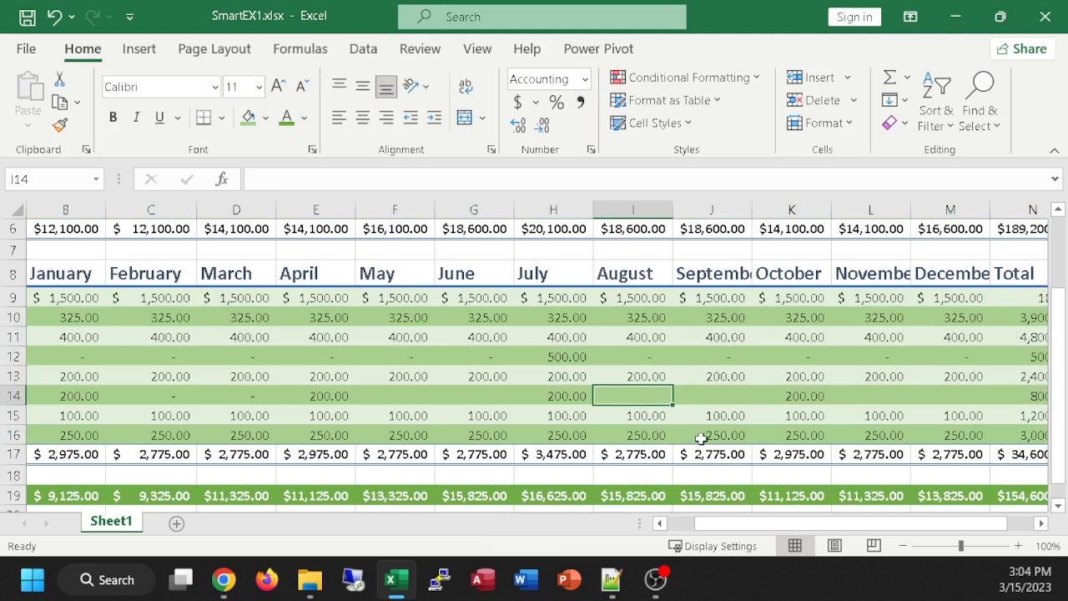
{"action": "left_click", "coordinate": [642, 355]}
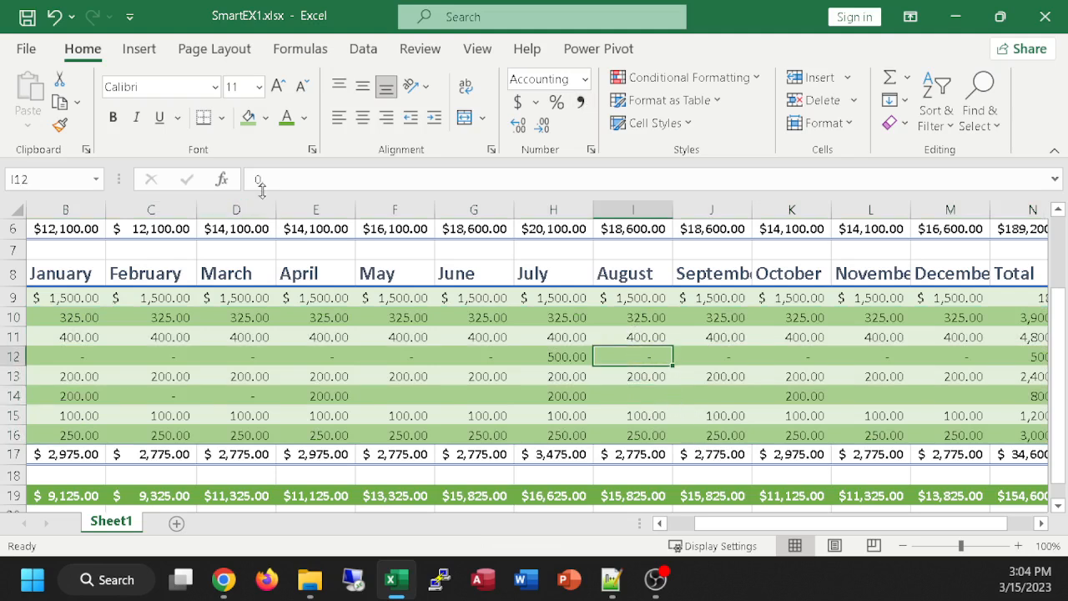
{"action": "left_click", "coordinate": [661, 397]}
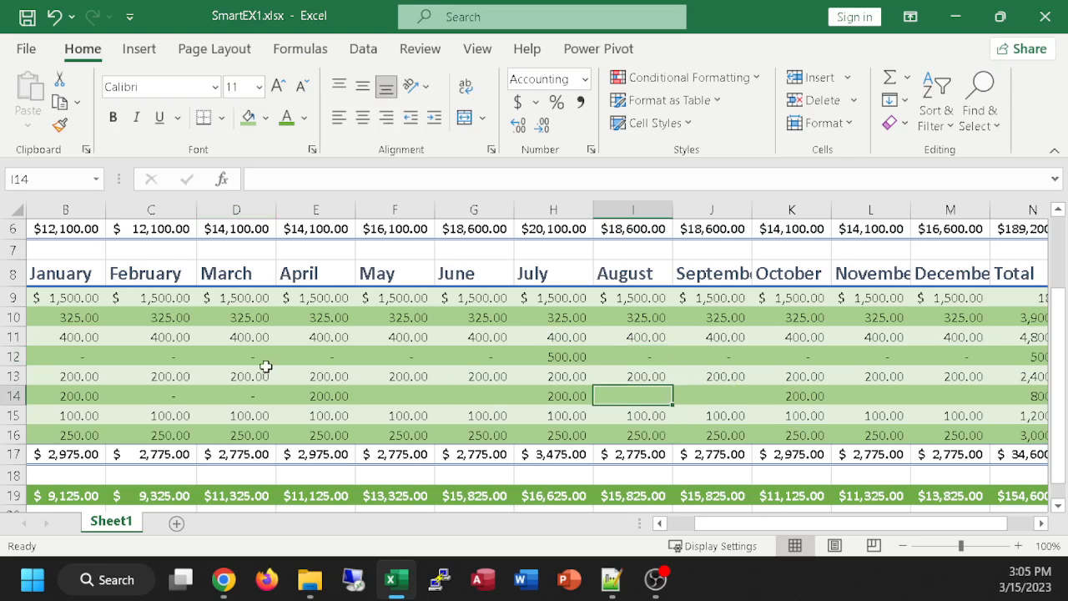
{"action": "left_click", "coordinate": [427, 397]}
{"action": "left_click", "coordinate": [507, 402]}
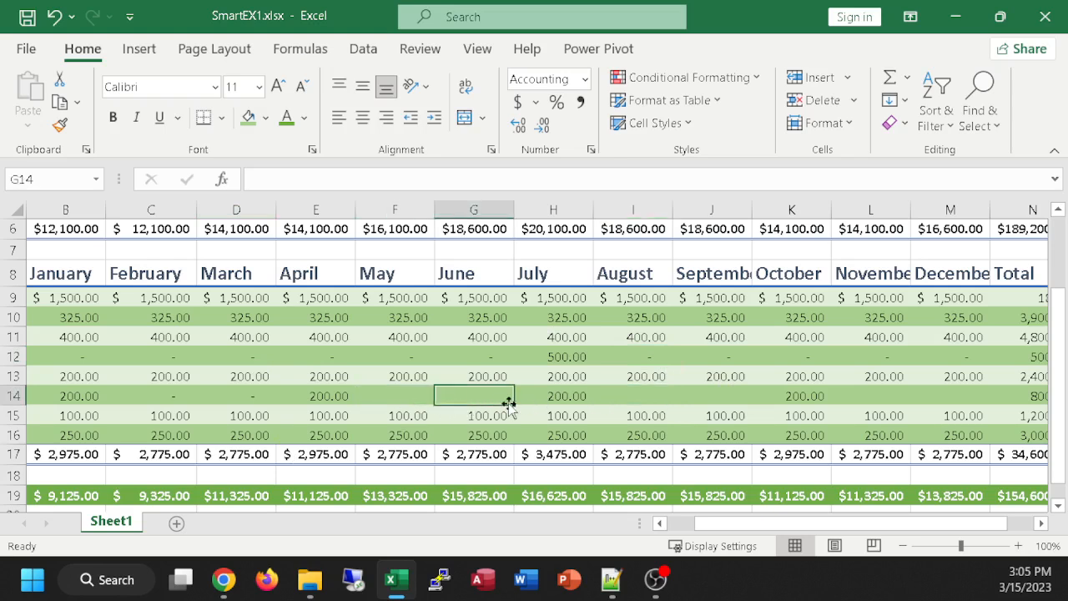
{"action": "left_click", "coordinate": [624, 395]}
{"action": "left_click", "coordinate": [702, 395]}
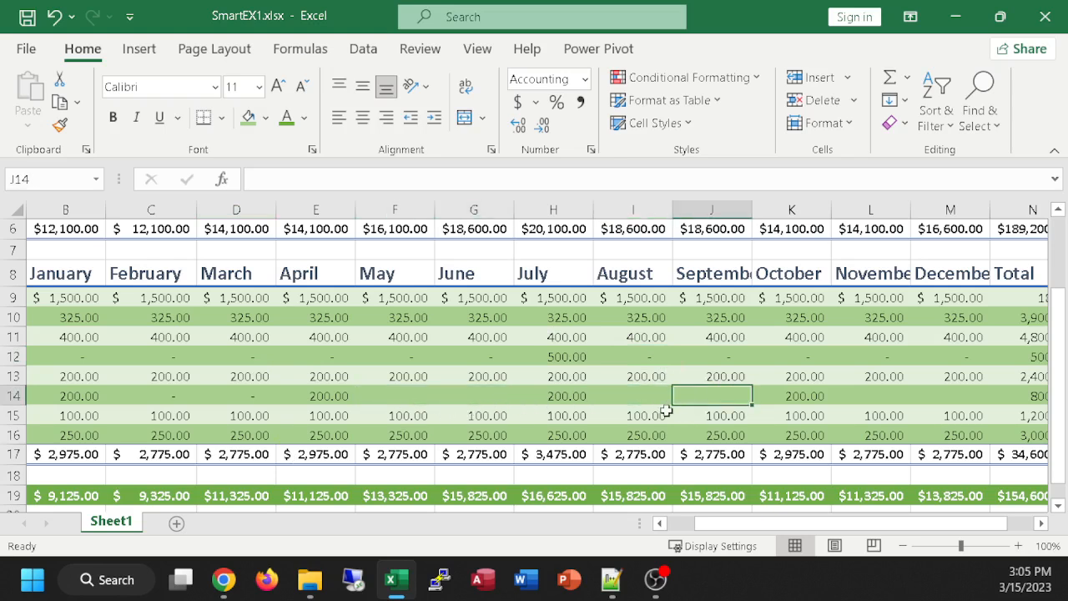
Step: Copy the zero from F12 into the blank Office Supplies cells F14:G14, I14:J14 and L14:M14
{"action": "left_click", "coordinate": [392, 355]}
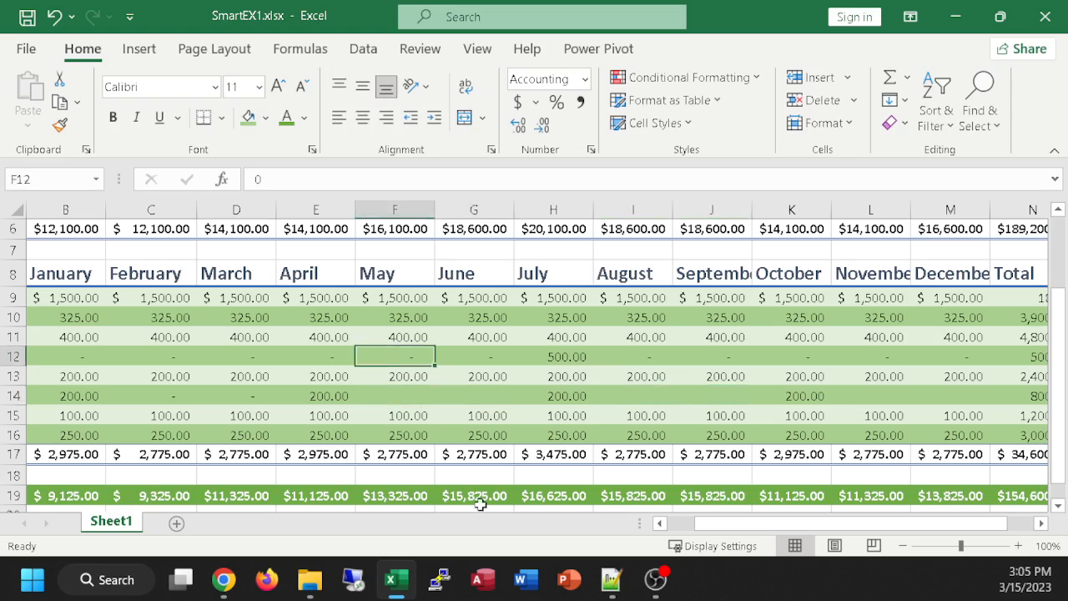
{"action": "key", "text": "ctrl+c"}
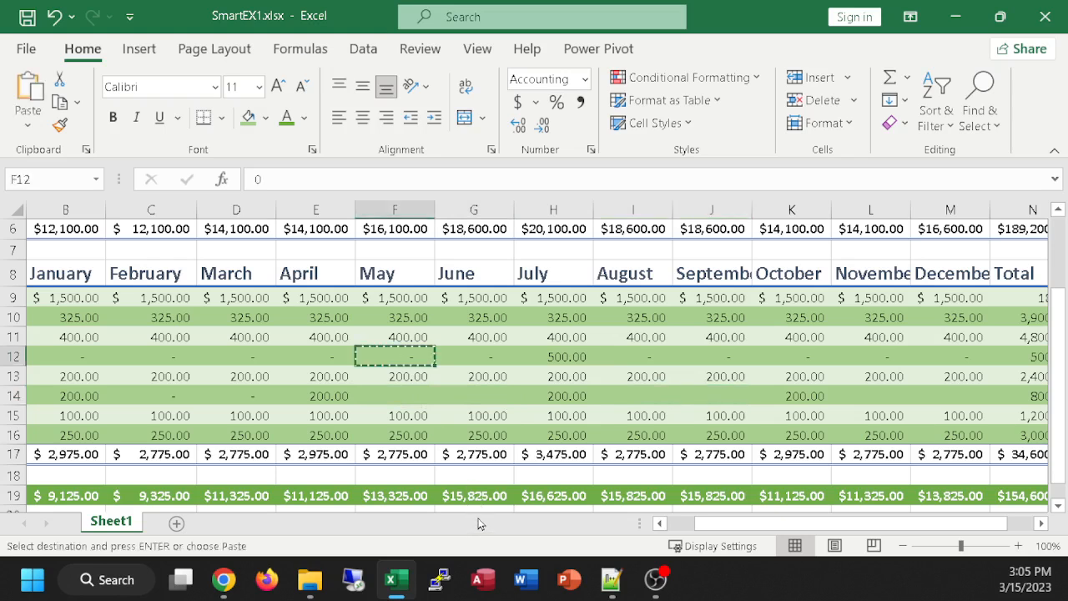
{"action": "left_click_drag", "start_coordinate": [384, 397], "coordinate": [496, 398]}
{"action": "key", "text": "ctrl+v"}
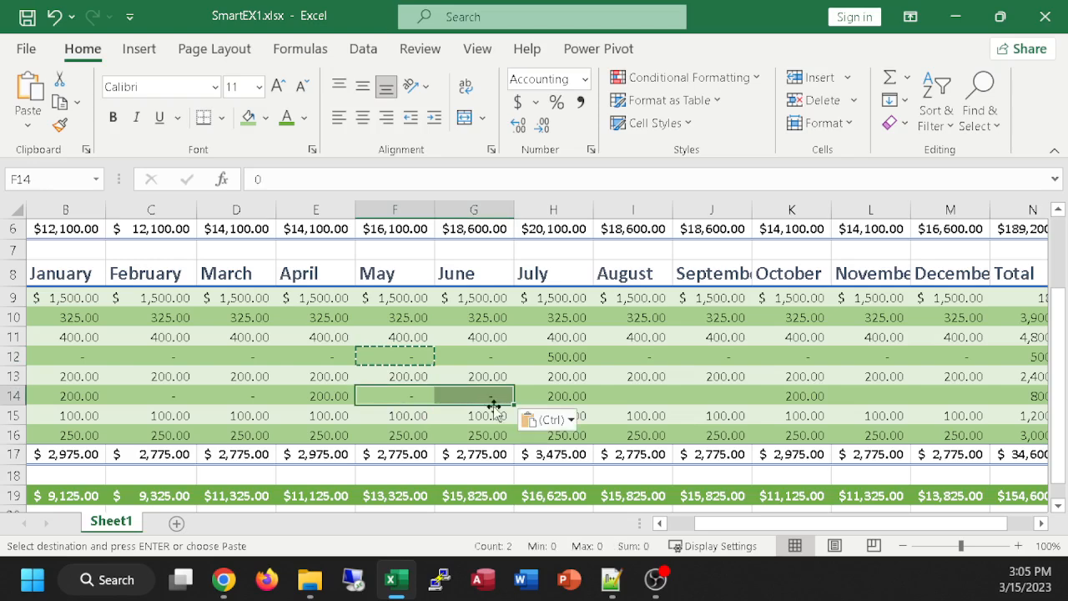
{"action": "left_click_drag", "start_coordinate": [638, 398], "coordinate": [736, 394]}
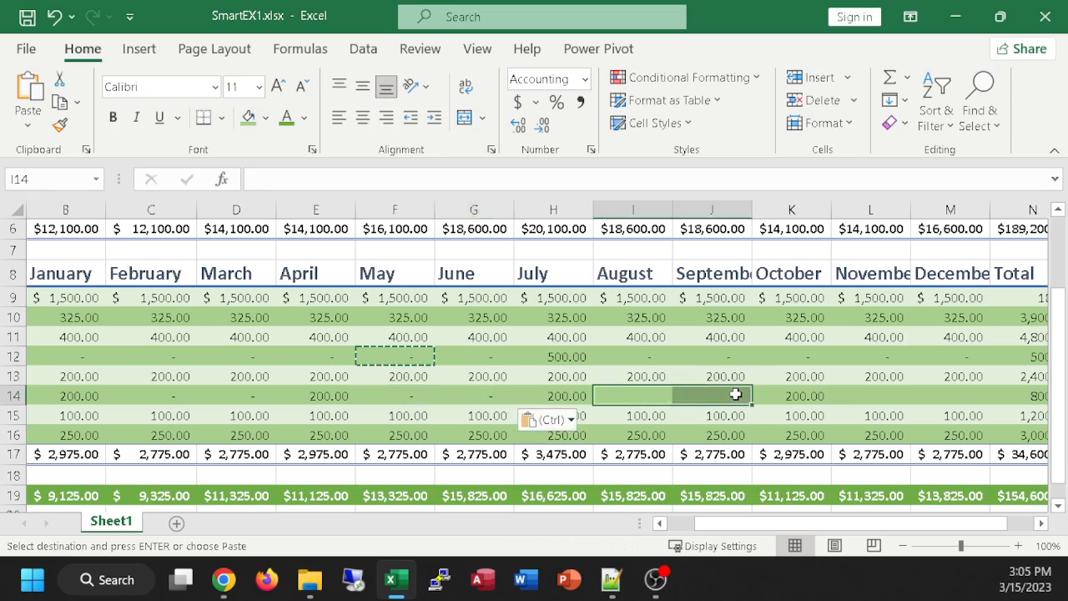
{"action": "key", "text": "ctrl+v"}
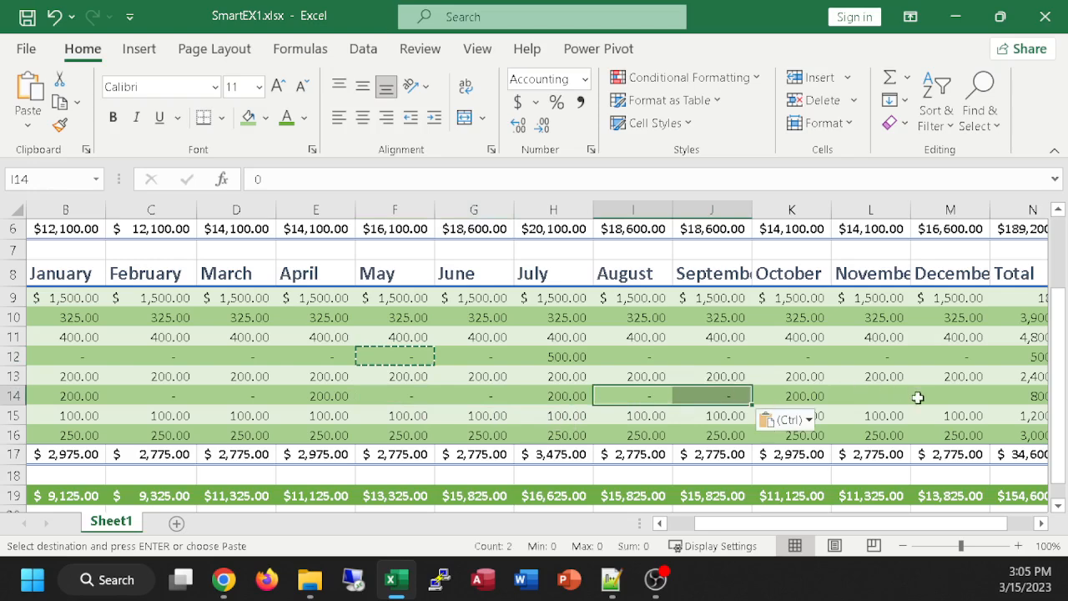
{"action": "left_click_drag", "start_coordinate": [885, 398], "coordinate": [986, 400]}
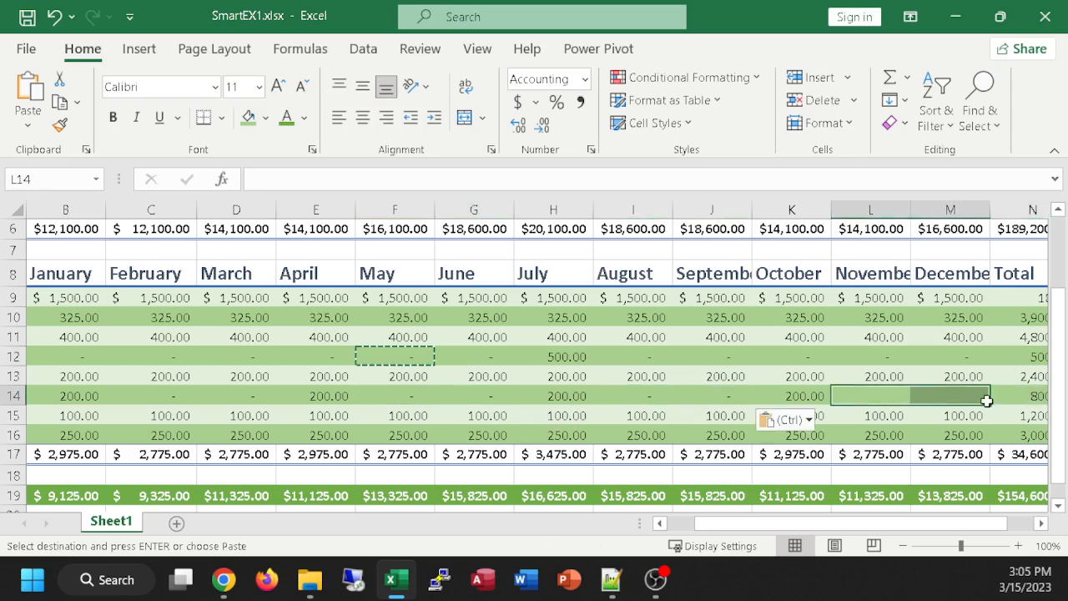
{"action": "key", "text": "ctrl+v"}
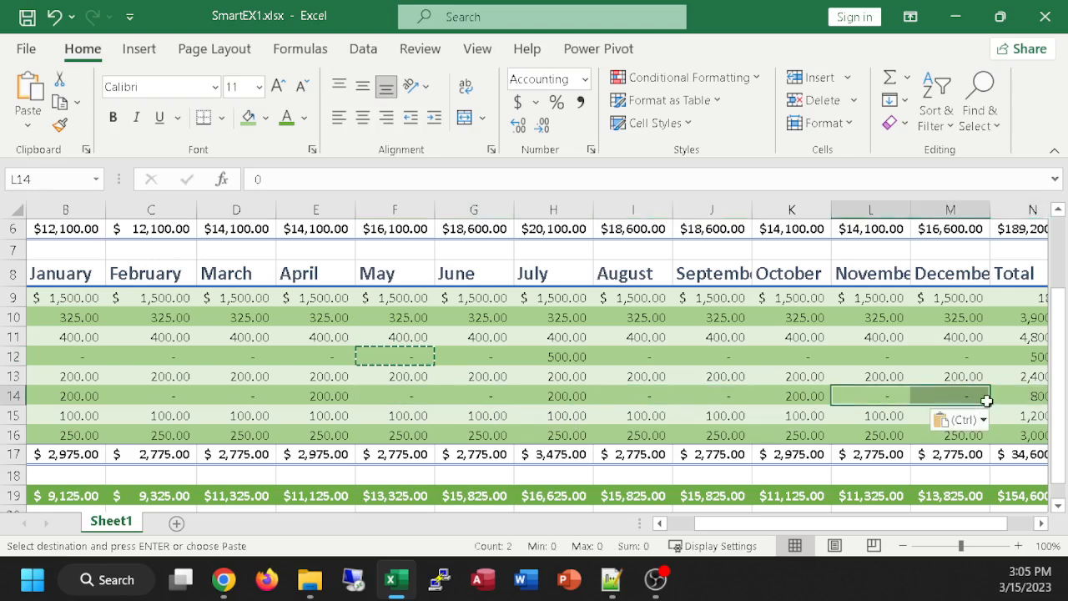
{"action": "left_click", "coordinate": [588, 377]}
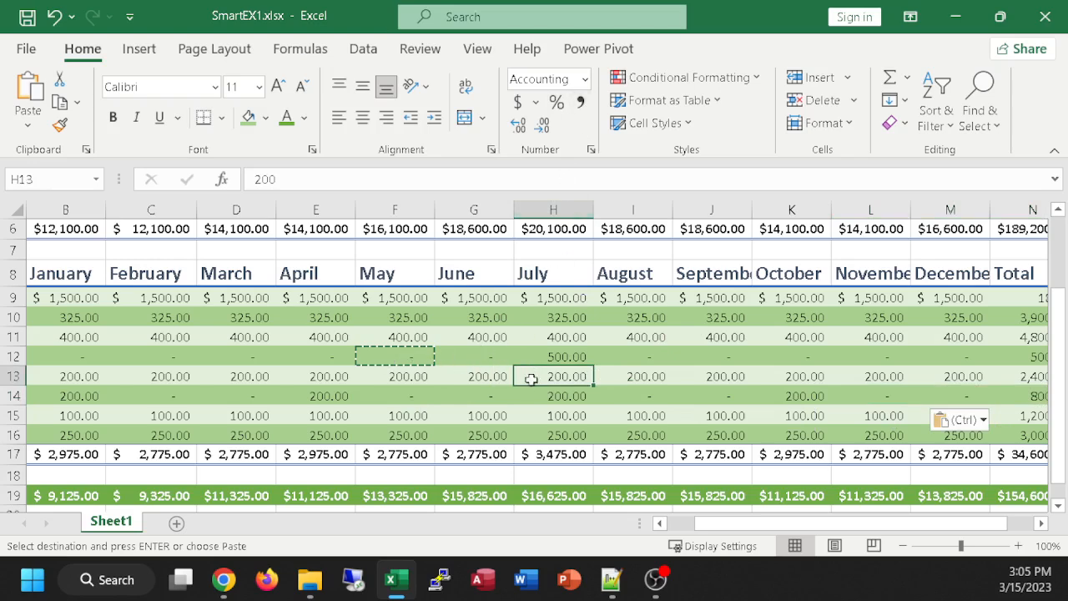
{"action": "left_click", "coordinate": [491, 357]}
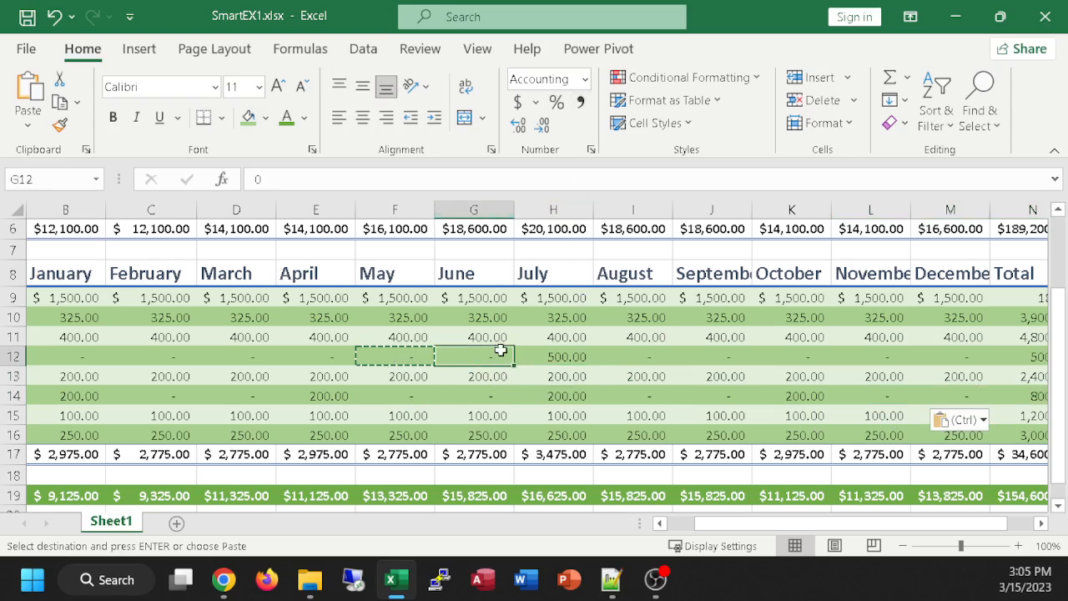
{"action": "left_click", "coordinate": [524, 376]}
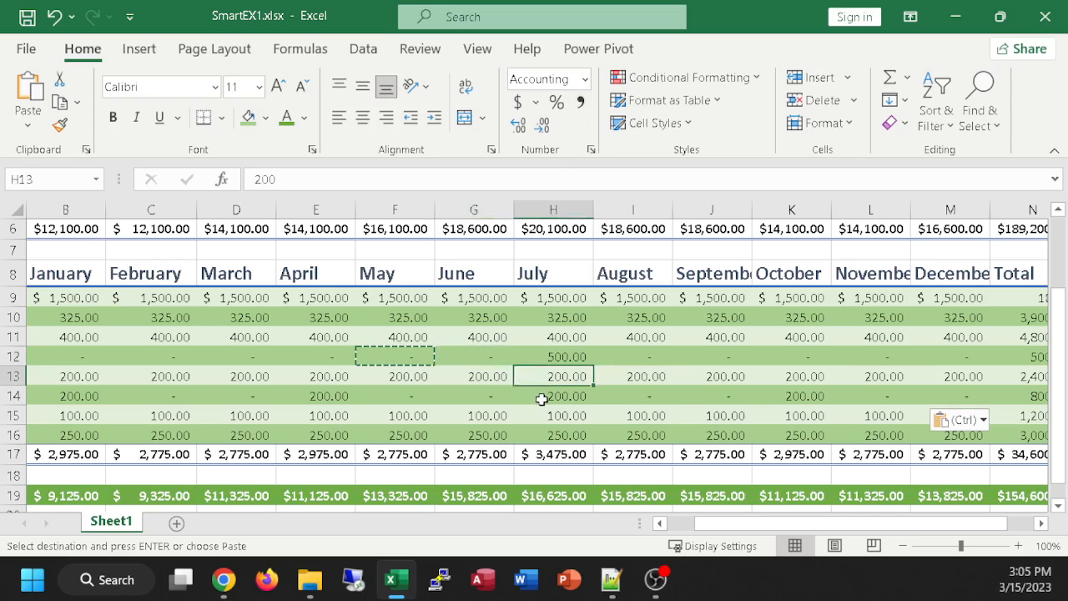
{"action": "key", "text": "Escape"}
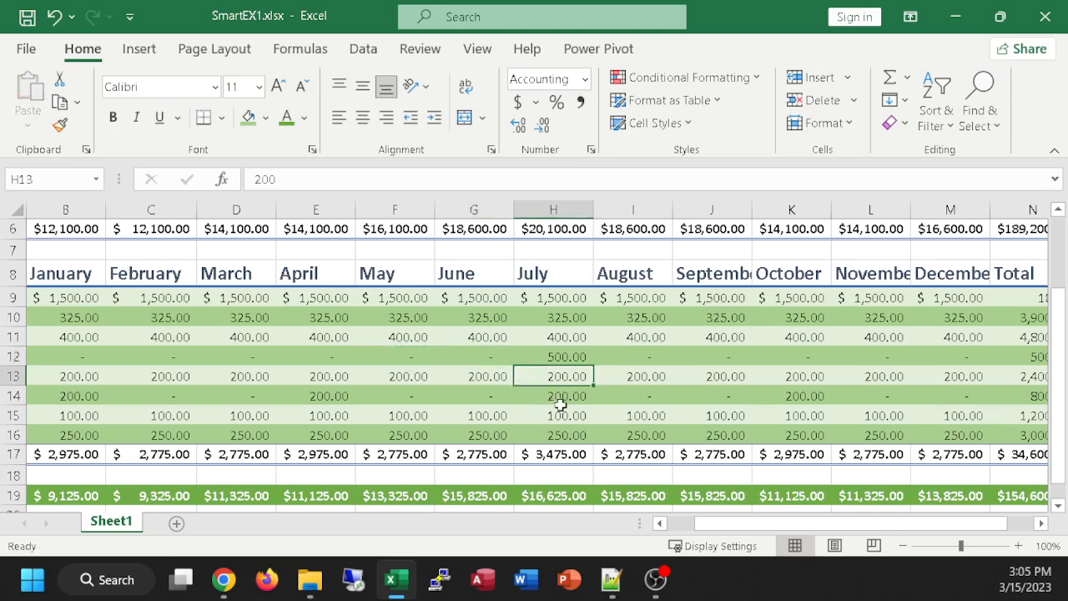
Step: Check the underlying value of the June Office Supplies cell, G14, leaving it as it is
{"action": "left_click", "coordinate": [492, 399]}
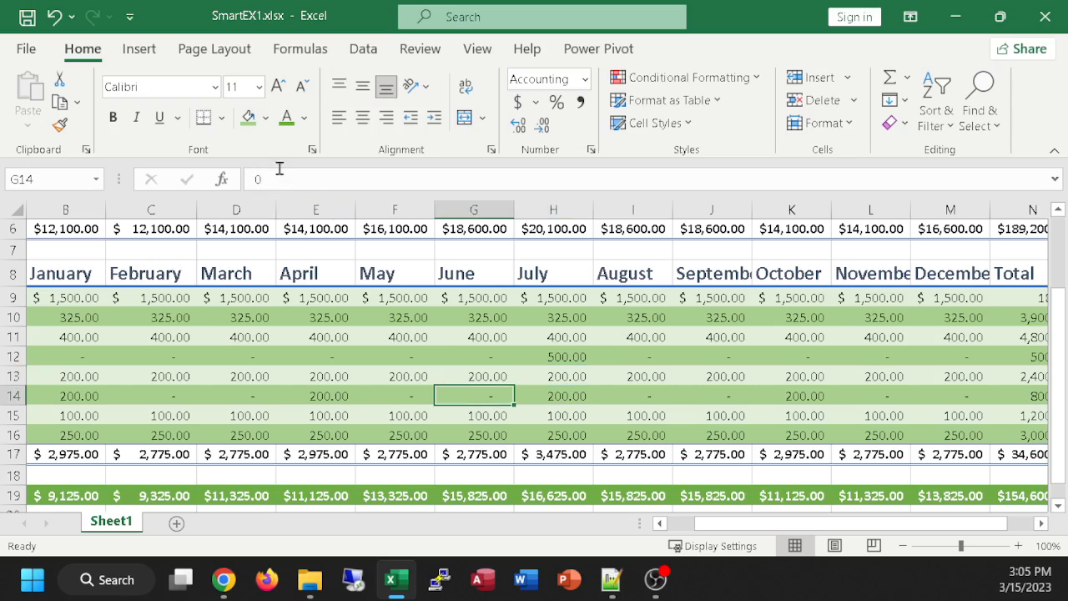
{"action": "double_click", "coordinate": [492, 392]}
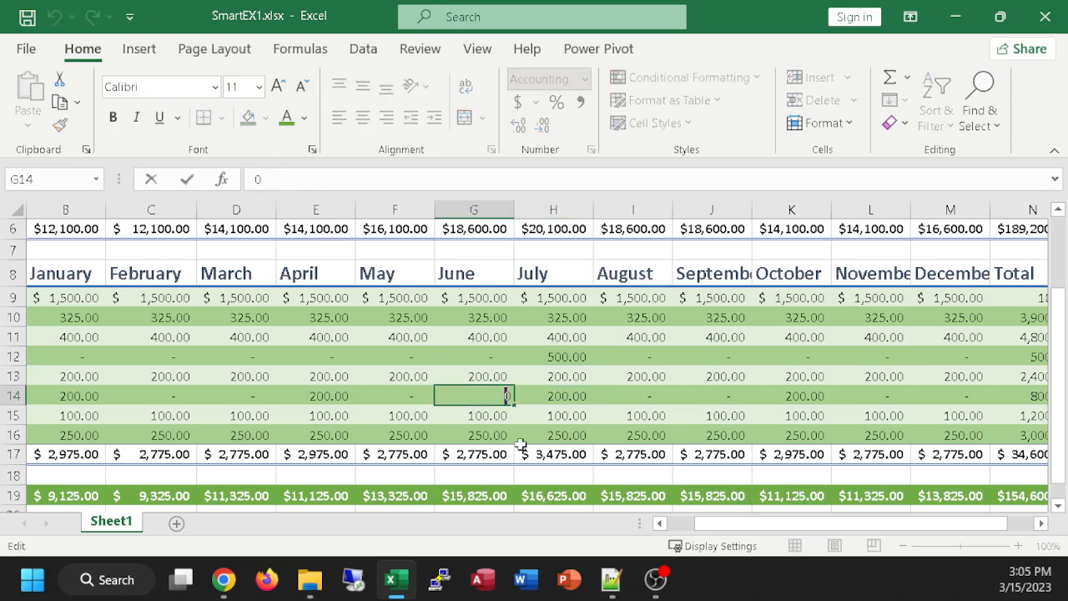
{"action": "mouse_move", "coordinate": [611, 578]}
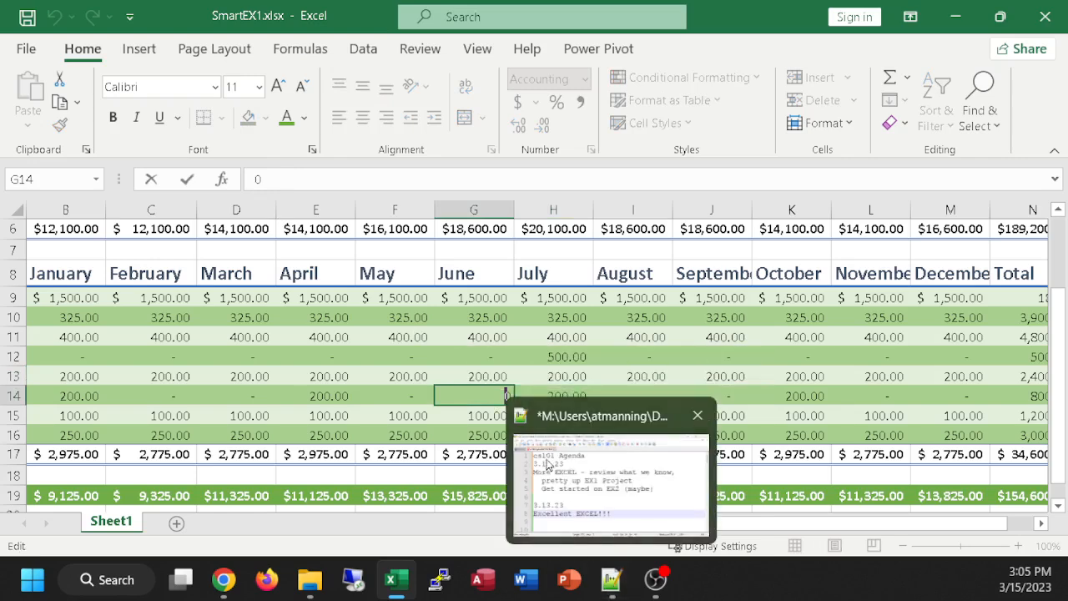
{"action": "key", "text": "Return"}
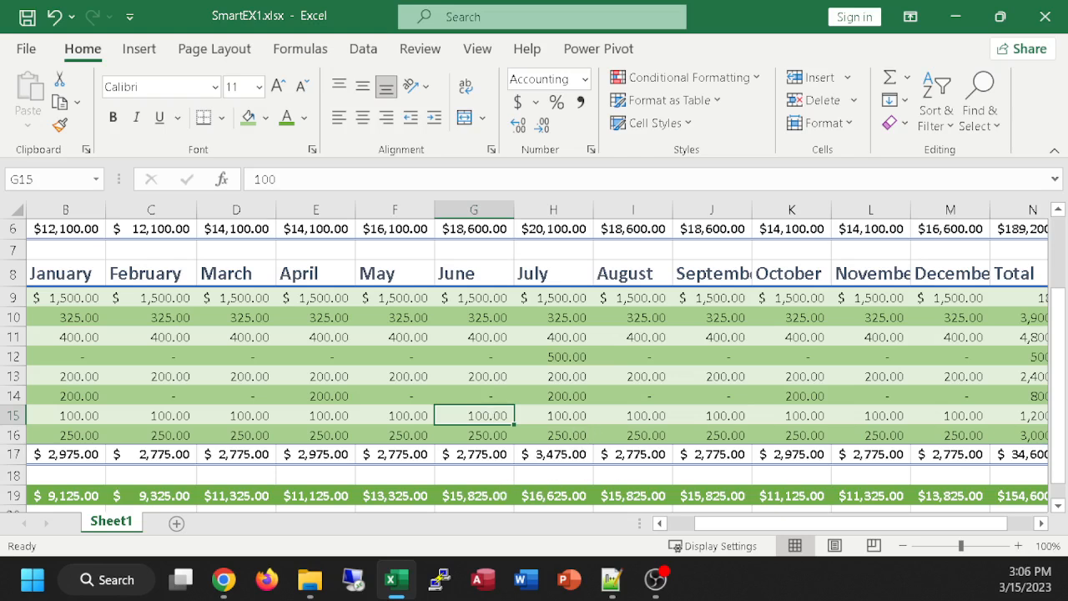
{"action": "left_click", "coordinate": [224, 579]}
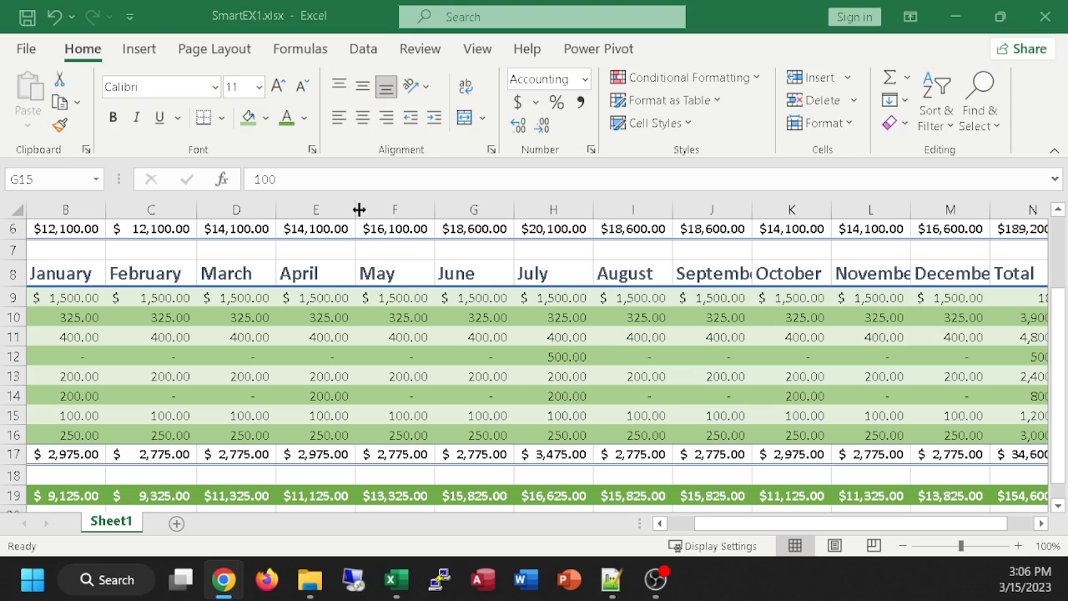
Step: Make the column widths uneven by narrowing columns E, H, J and L and widening columns F and I
{"action": "left_click_drag", "start_coordinate": [355, 206], "coordinate": [296, 208]}
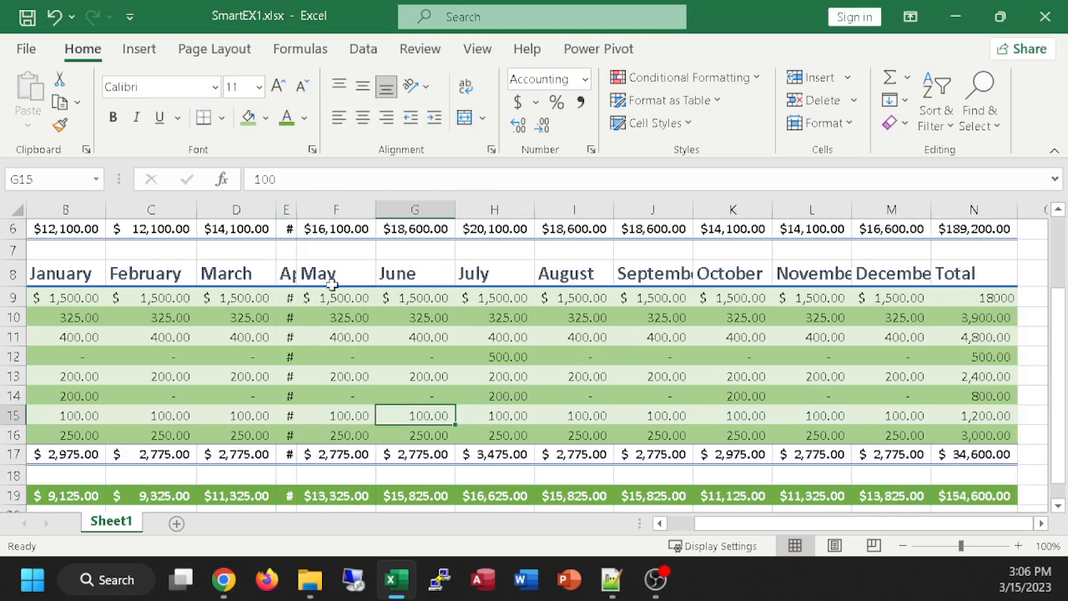
{"action": "left_click_drag", "start_coordinate": [377, 209], "coordinate": [500, 216]}
{"action": "left_click_drag", "start_coordinate": [658, 210], "coordinate": [613, 215]}
{"action": "left_click_drag", "start_coordinate": [690, 212], "coordinate": [734, 219]}
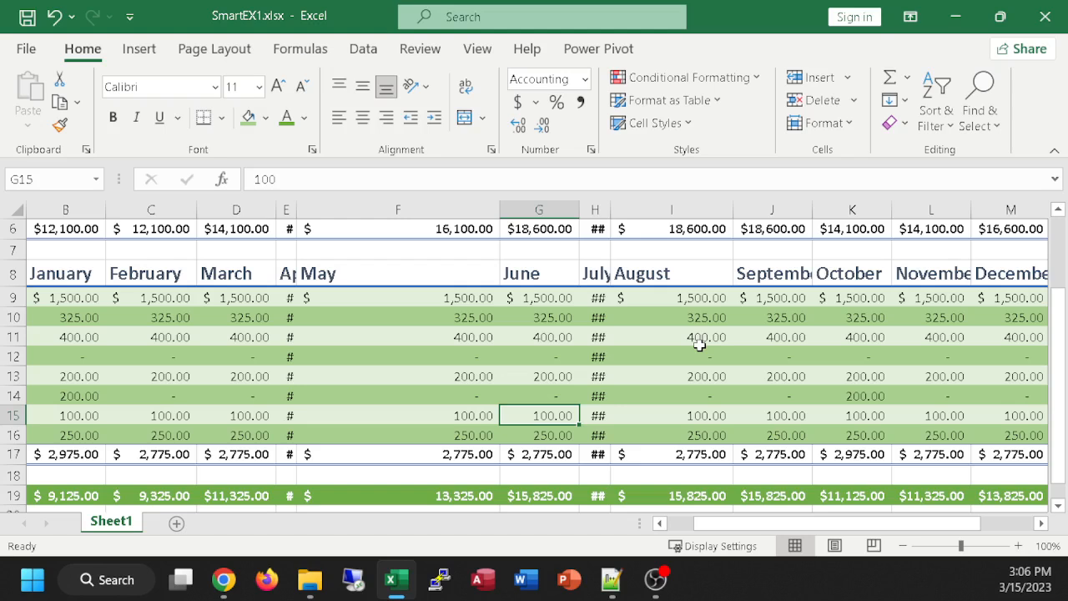
{"action": "left_click_drag", "start_coordinate": [971, 209], "coordinate": [931, 212]}
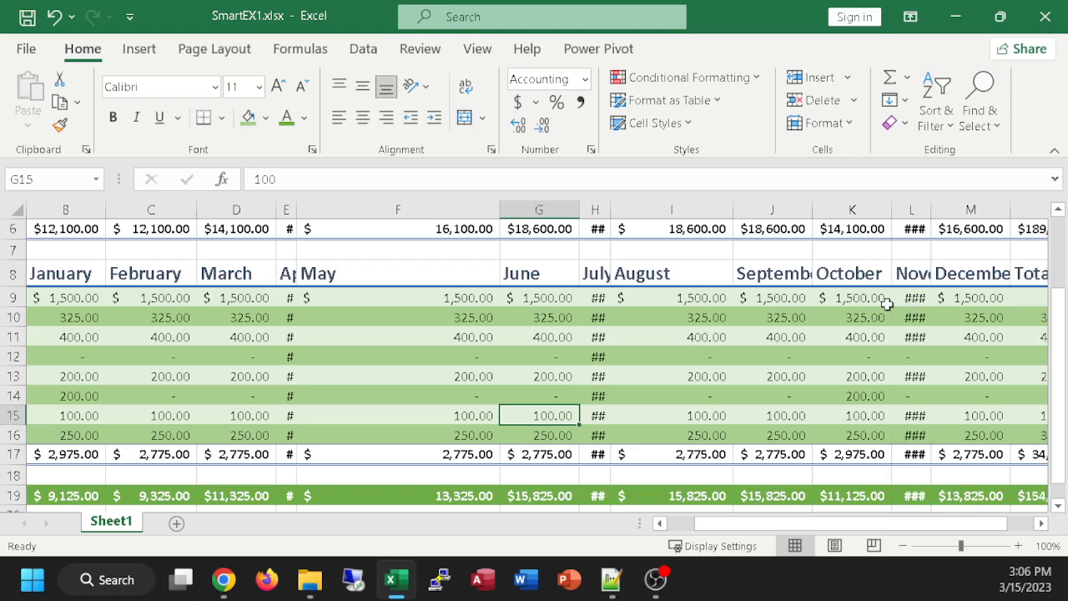
{"action": "left_click_drag", "start_coordinate": [812, 210], "coordinate": [744, 204]}
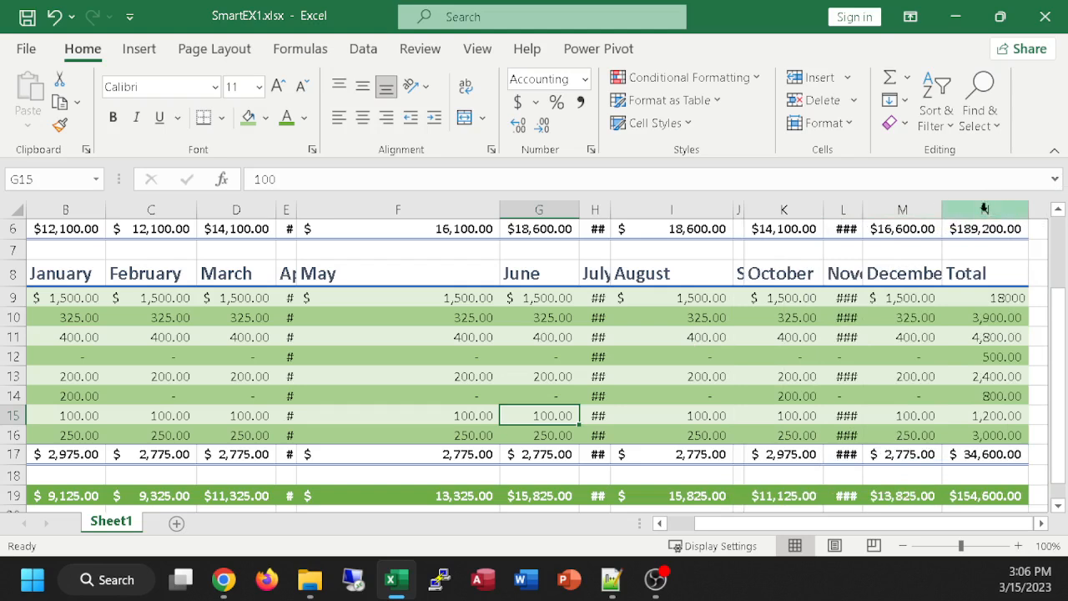
Step: AutoFit columns A through N together to the width of their contents
{"action": "left_click_drag", "start_coordinate": [984, 210], "coordinate": [56, 205]}
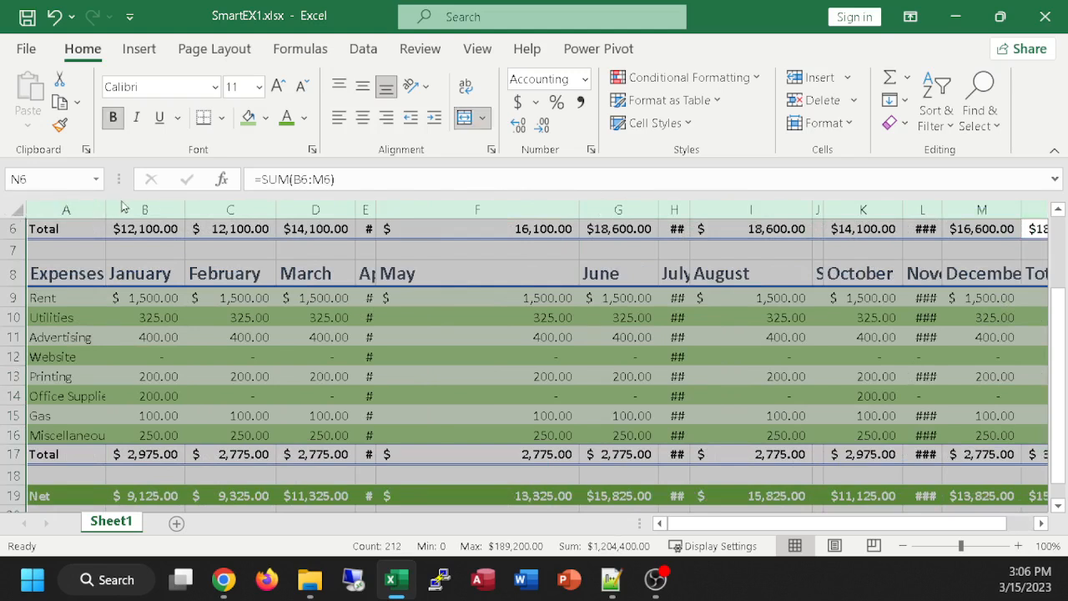
{"action": "double_click", "coordinate": [186, 208]}
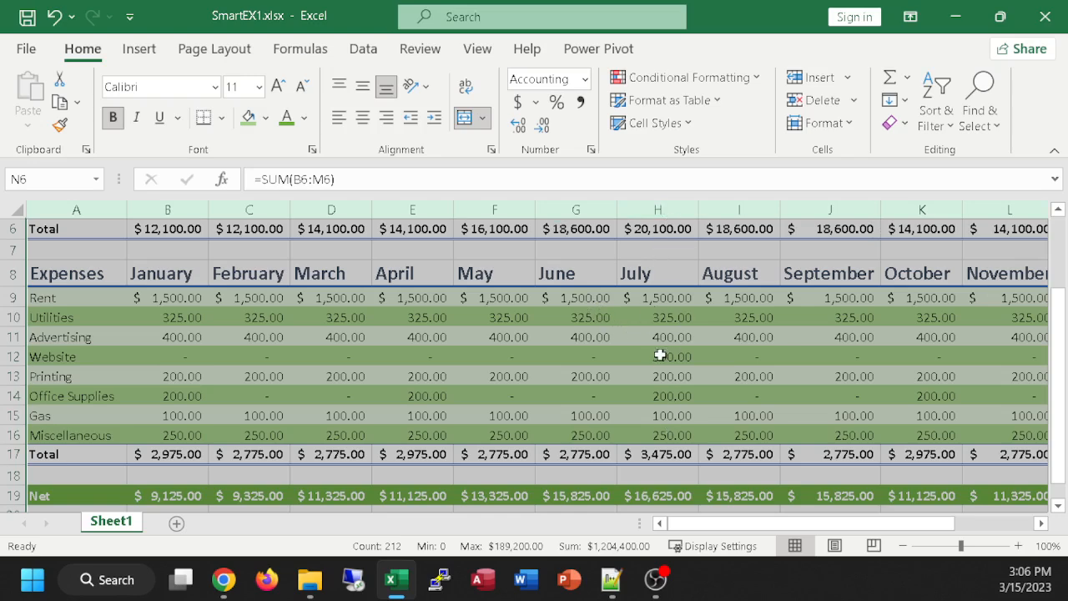
Step: Shrink columns A:N together two times, autofitting them to their contents again after each shrink
{"action": "left_click_drag", "start_coordinate": [373, 216], "coordinate": [314, 211]}
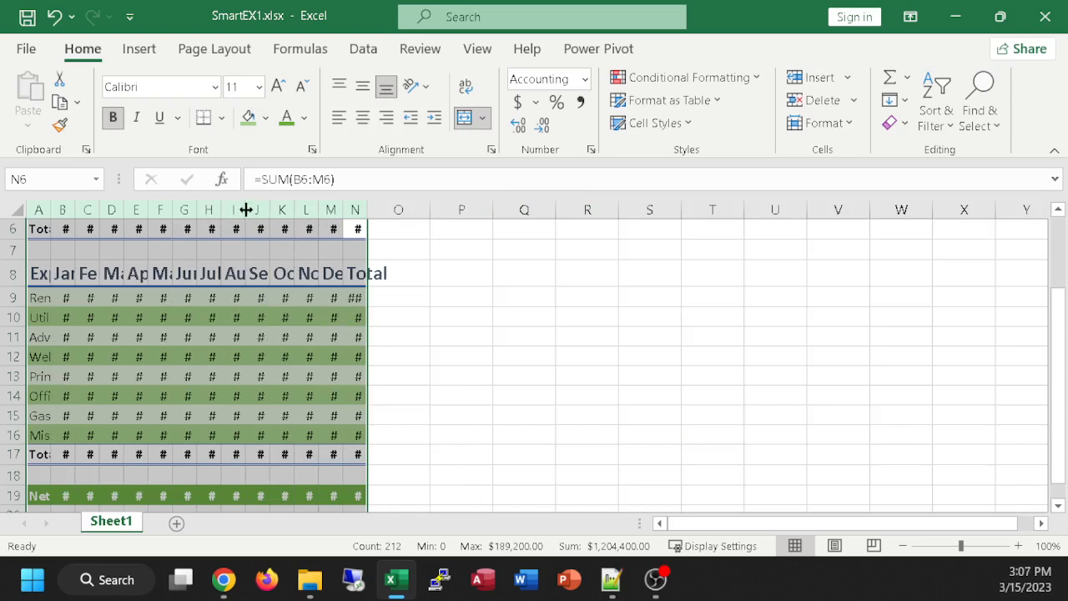
{"action": "double_click", "coordinate": [172, 214]}
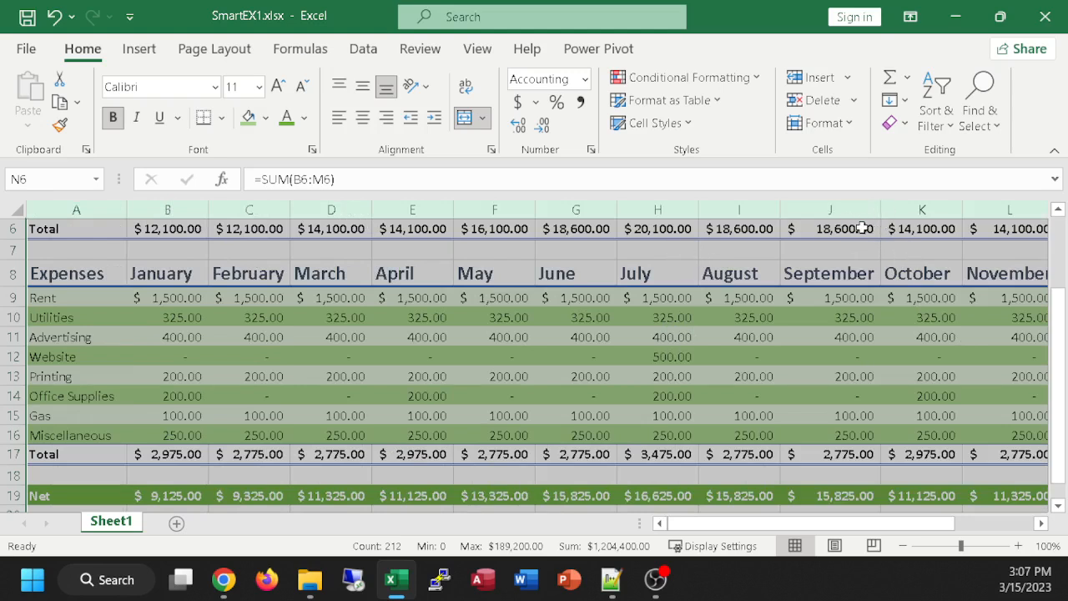
{"action": "left_click_drag", "start_coordinate": [453, 210], "coordinate": [381, 212]}
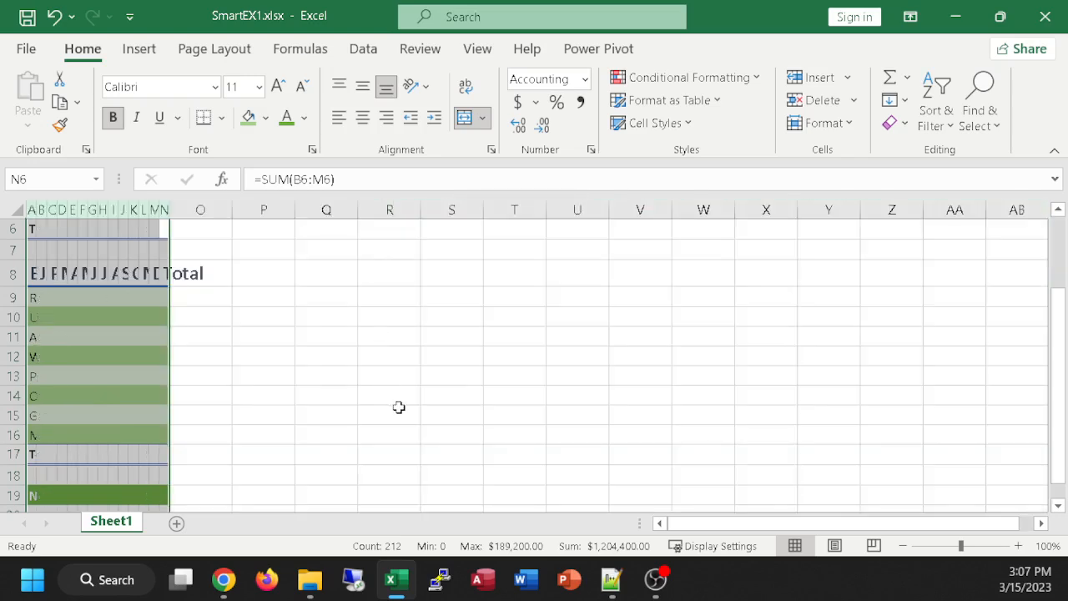
{"action": "double_click", "coordinate": [131, 211]}
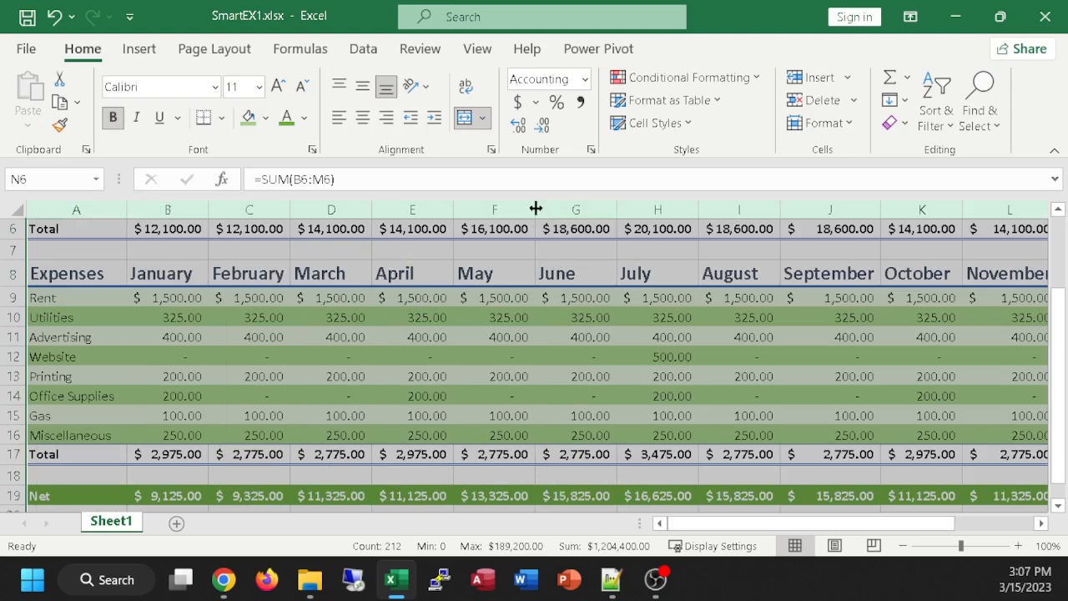
Step: Narrow column E (April) on its own, then AutoFit it back to the width of its contents
{"action": "left_click", "coordinate": [496, 209]}
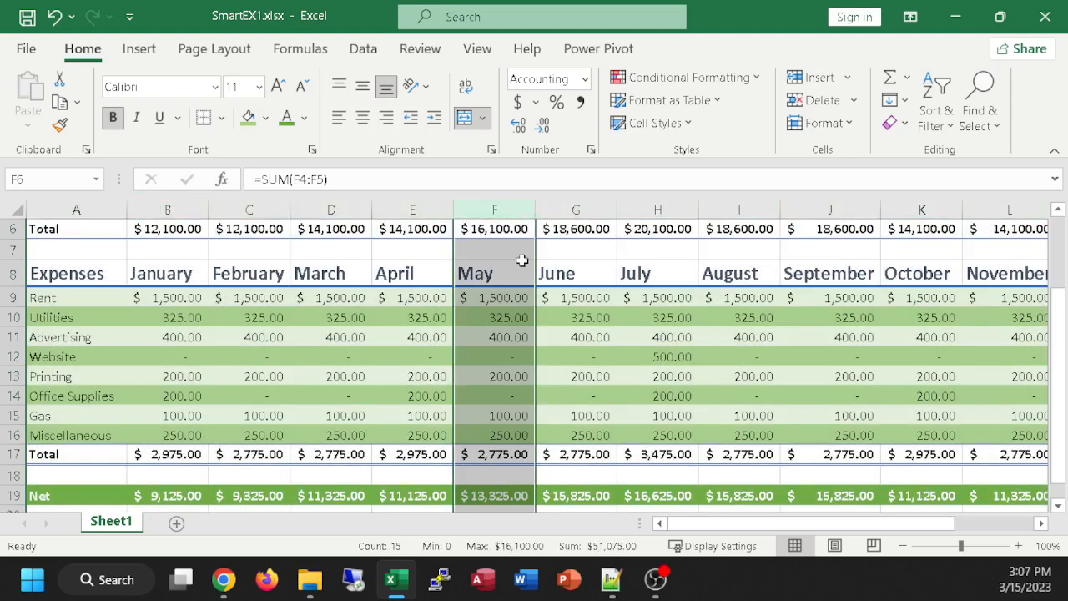
{"action": "left_click", "coordinate": [643, 472]}
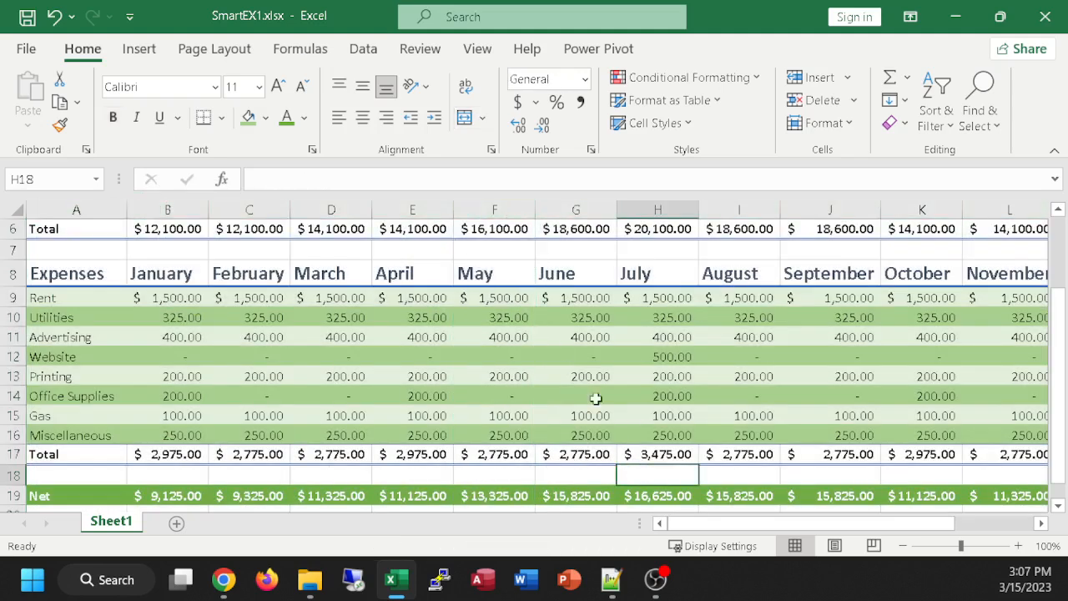
{"action": "left_click", "coordinate": [424, 206]}
{"action": "left_click_drag", "start_coordinate": [453, 210], "coordinate": [414, 210]}
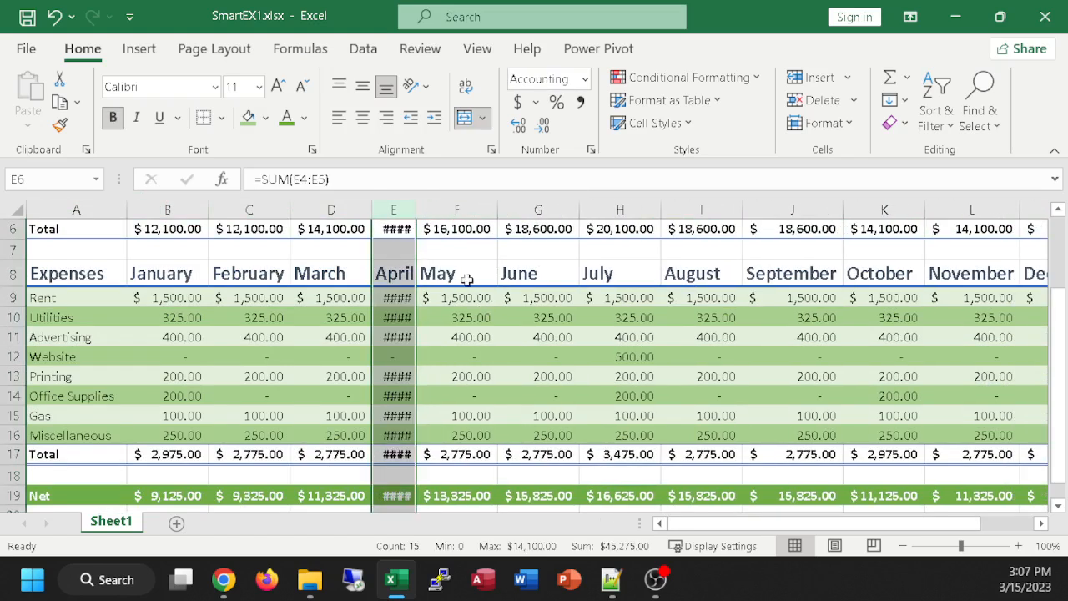
{"action": "double_click", "coordinate": [416, 209]}
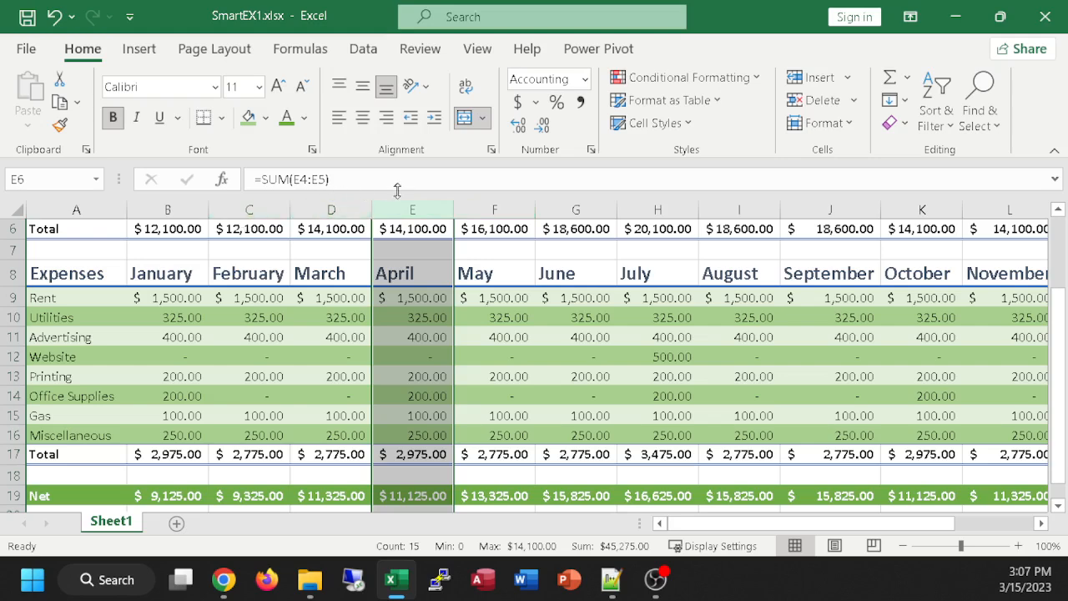
Step: Select columns C through J together, then clear the selection and make D12 the active cell
{"action": "left_click_drag", "start_coordinate": [227, 209], "coordinate": [860, 200]}
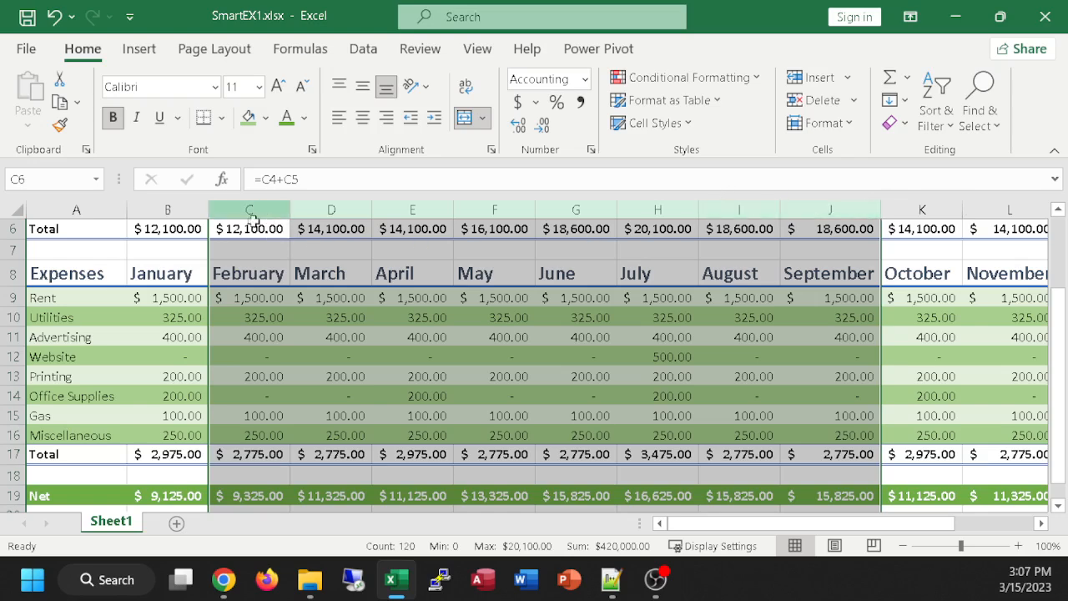
{"action": "left_click", "coordinate": [251, 250]}
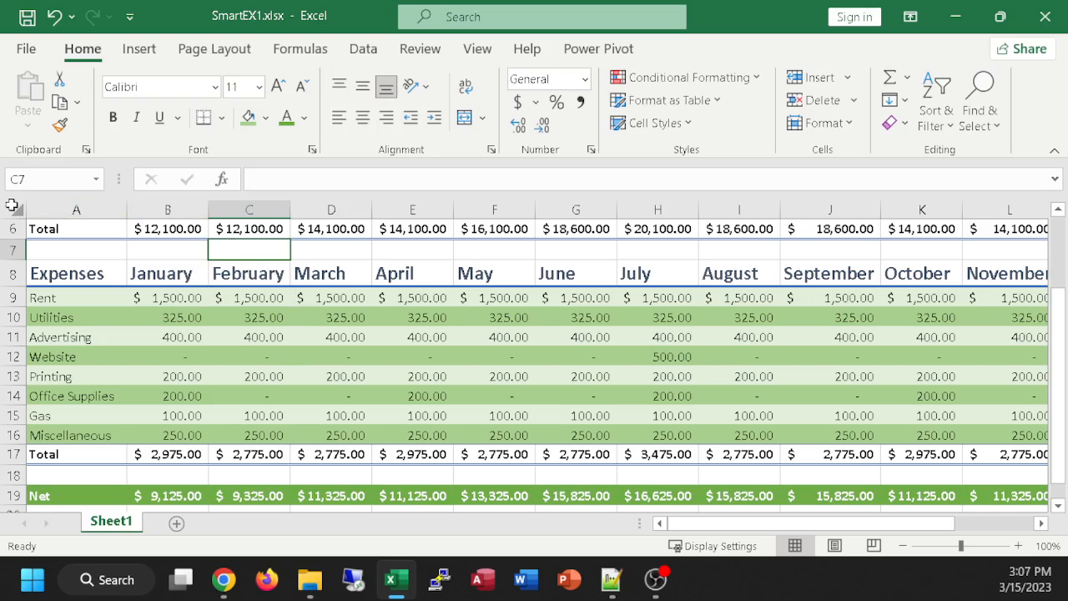
{"action": "left_click", "coordinate": [12, 205]}
{"action": "left_click", "coordinate": [315, 360]}
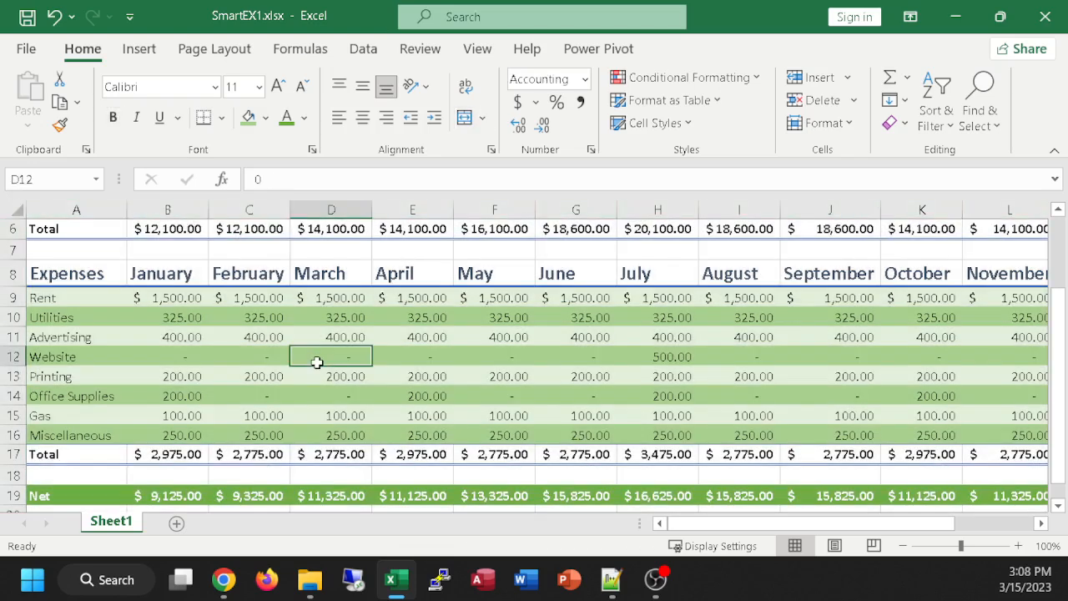
Step: Select the whole Expenses table, narrow column D (March), and AutoFit that column to its contents again
{"action": "key", "text": "ctrl+a"}
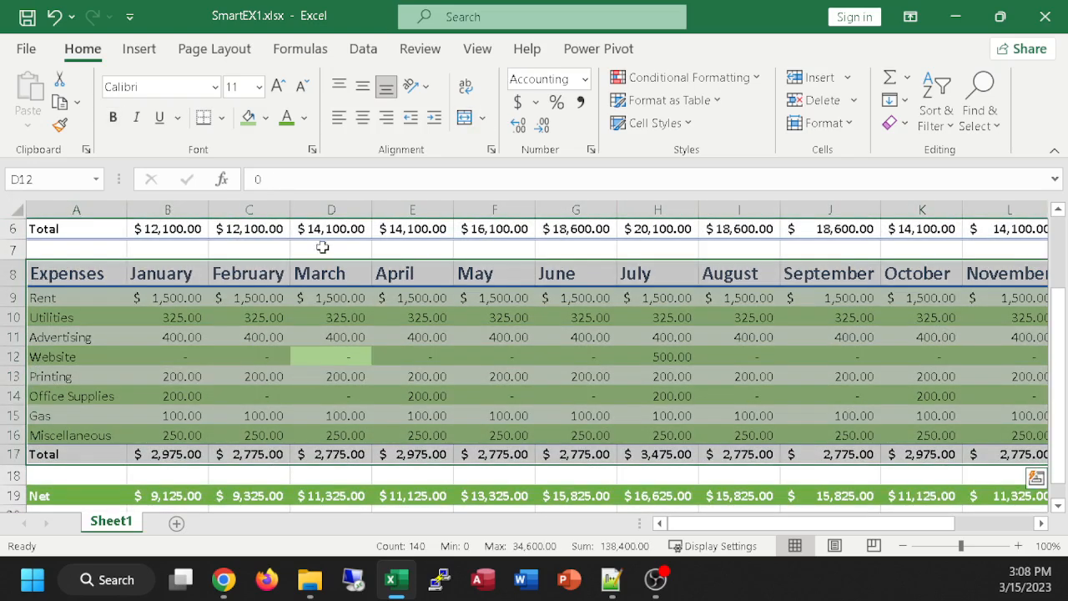
{"action": "left_click_drag", "start_coordinate": [370, 210], "coordinate": [337, 209]}
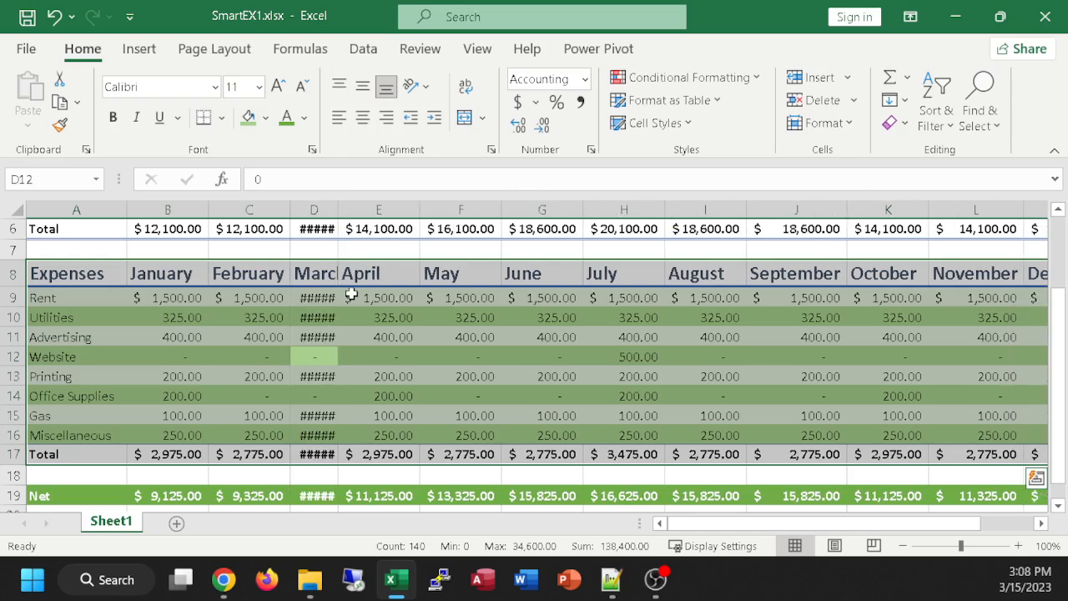
{"action": "double_click", "coordinate": [339, 208]}
{"action": "left_click", "coordinate": [524, 370]}
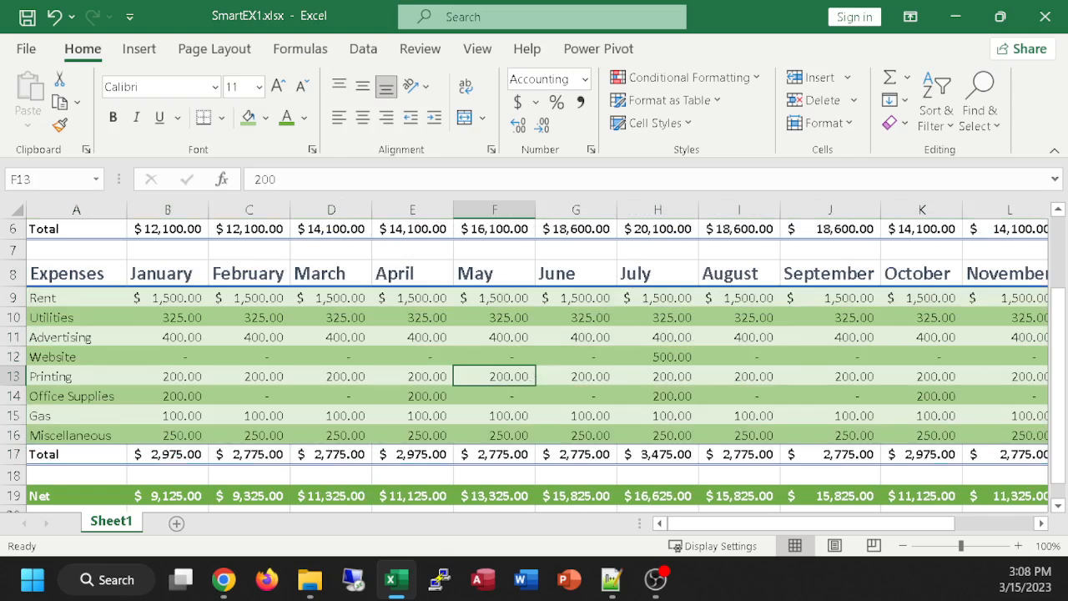
Step: Review the formatted budget at 85% zoom from the title to the Net row and Total column, then switch to Chrome
{"action": "scroll", "coordinate": [448, 376], "scroll_direction": "up", "scroll_amount": 1}
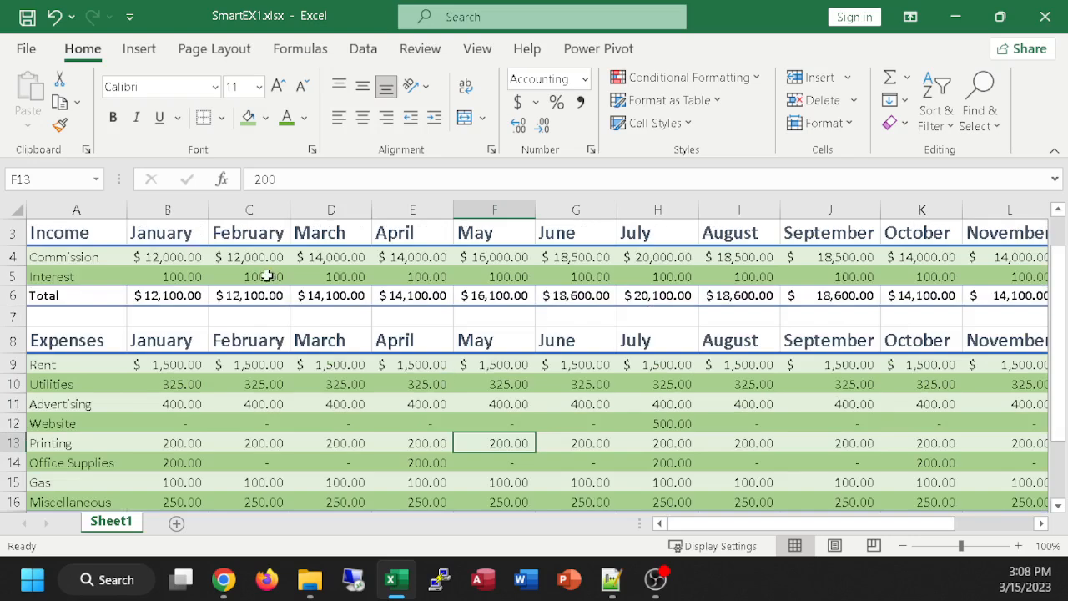
{"action": "scroll", "coordinate": [267, 275], "scroll_direction": "up", "scroll_amount": 1}
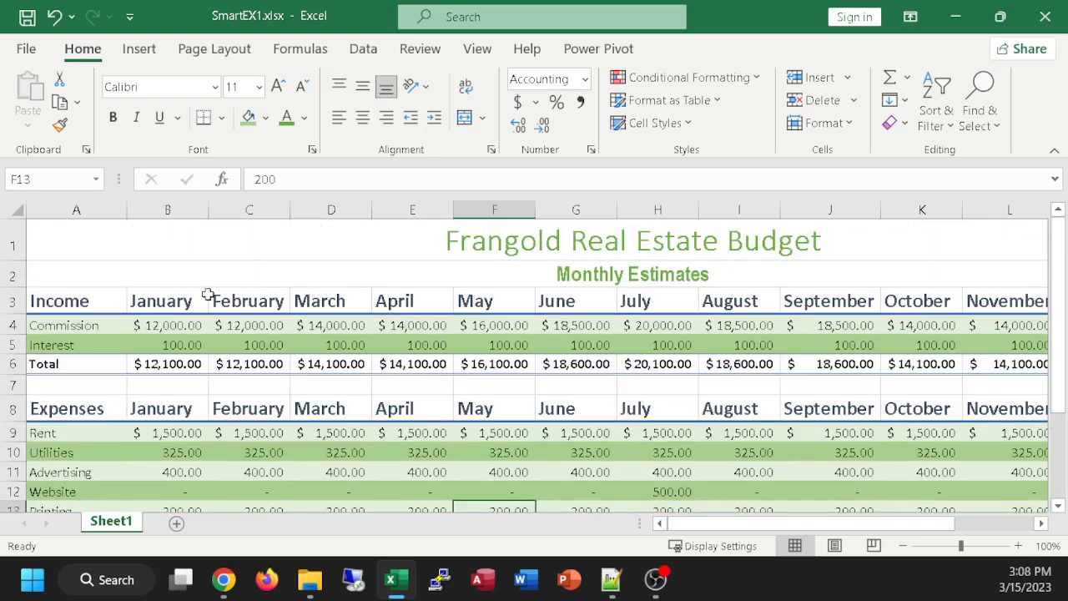
{"action": "scroll", "coordinate": [659, 323], "scroll_direction": "down", "scroll_amount": 1, "text": "ctrl"}
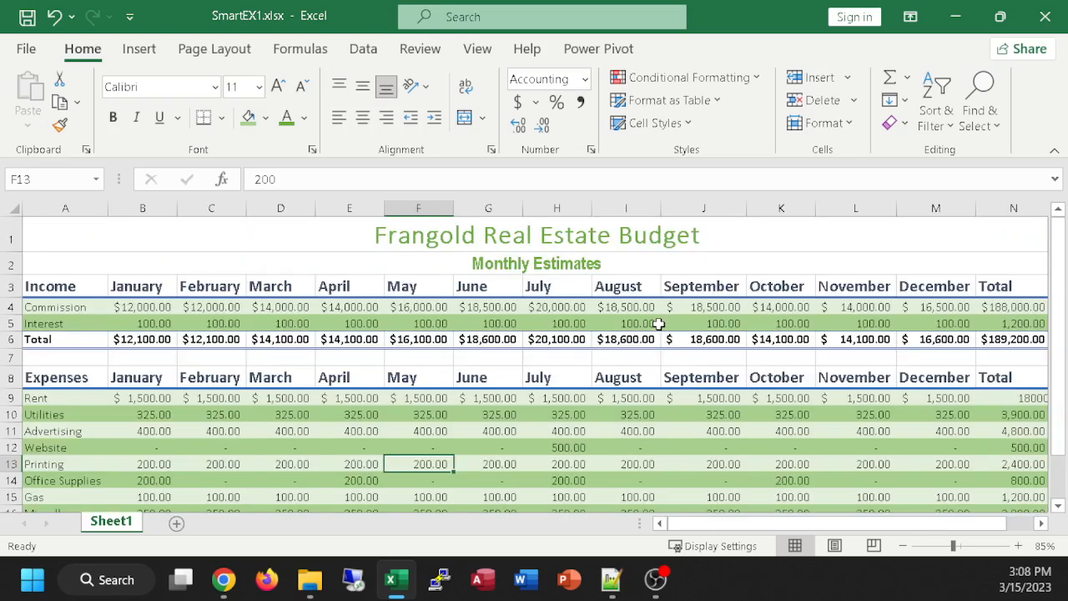
{"action": "scroll", "coordinate": [658, 323], "scroll_direction": "down", "scroll_amount": 1, "text": "ctrl"}
{"action": "scroll", "coordinate": [658, 323], "scroll_direction": "up", "scroll_amount": 1, "text": "ctrl"}
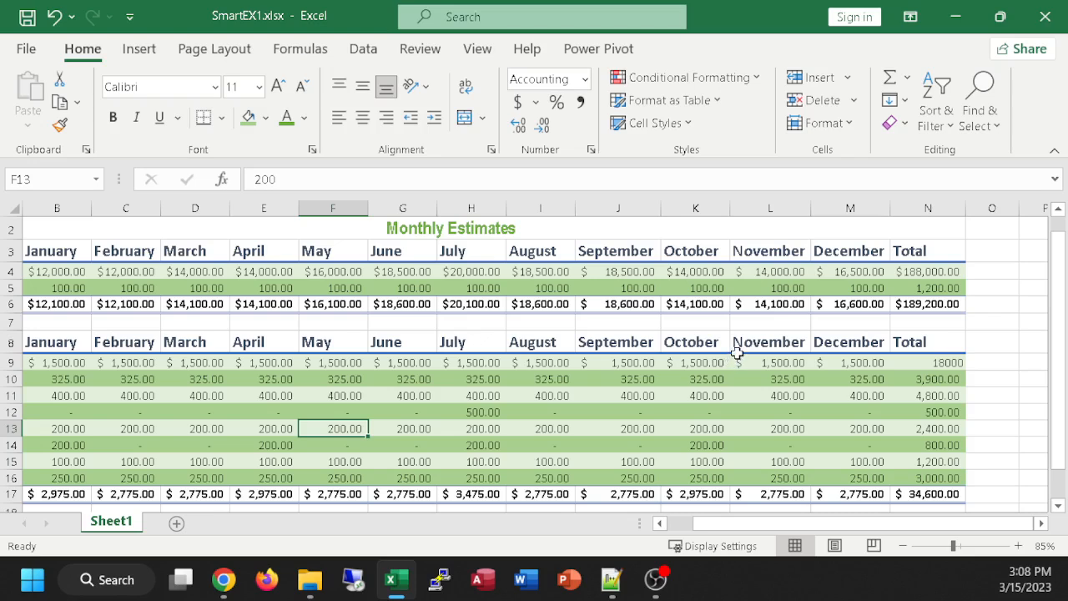
{"action": "scroll", "coordinate": [737, 352], "scroll_direction": "down", "scroll_amount": 1}
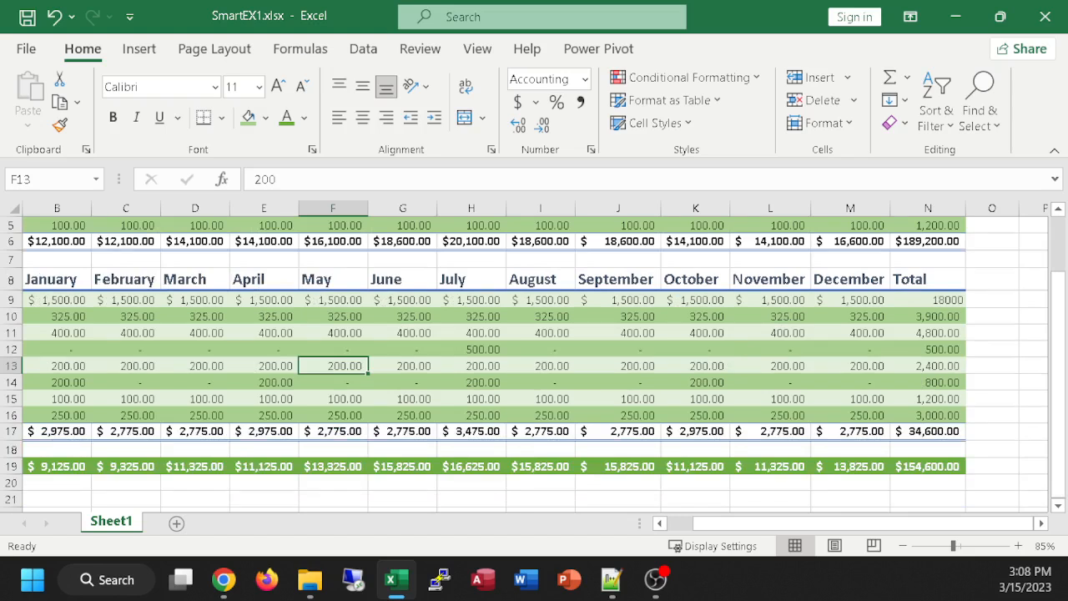
{"action": "key", "text": "alt+Tab"}
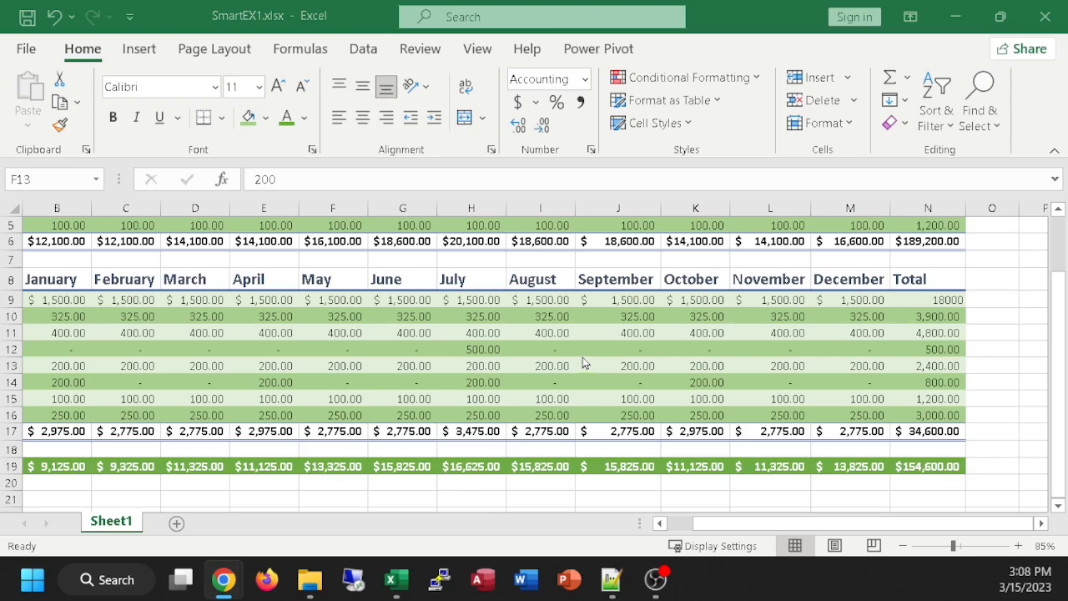
Step: Apply the Accounting number format with dollar sign to the Rent total in N9, then switch to Chrome
{"action": "scroll", "coordinate": [581, 361], "scroll_direction": "up", "scroll_amount": 1}
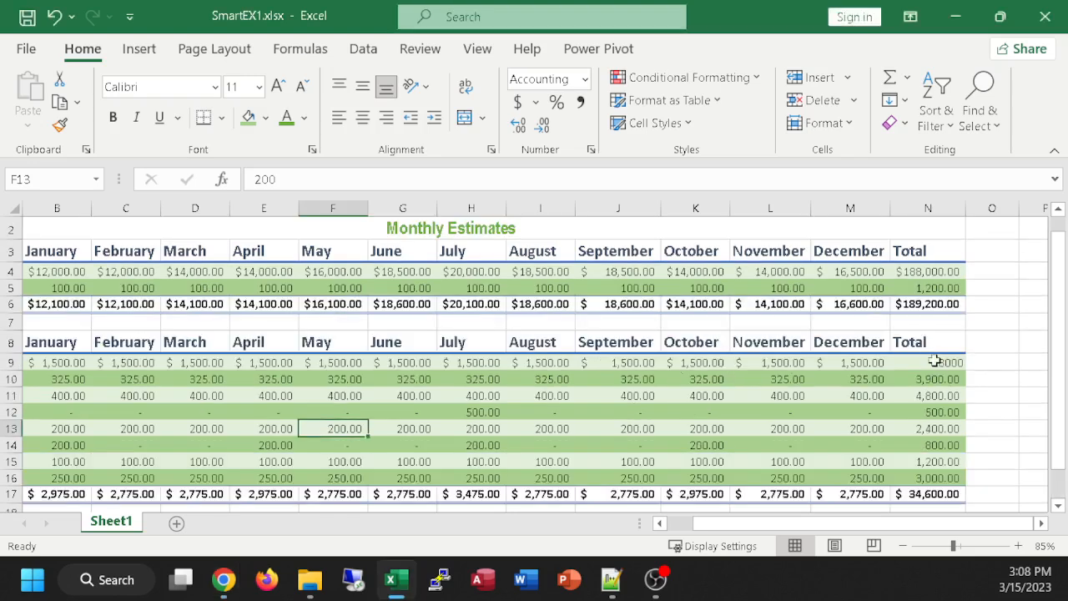
{"action": "left_click", "coordinate": [946, 362]}
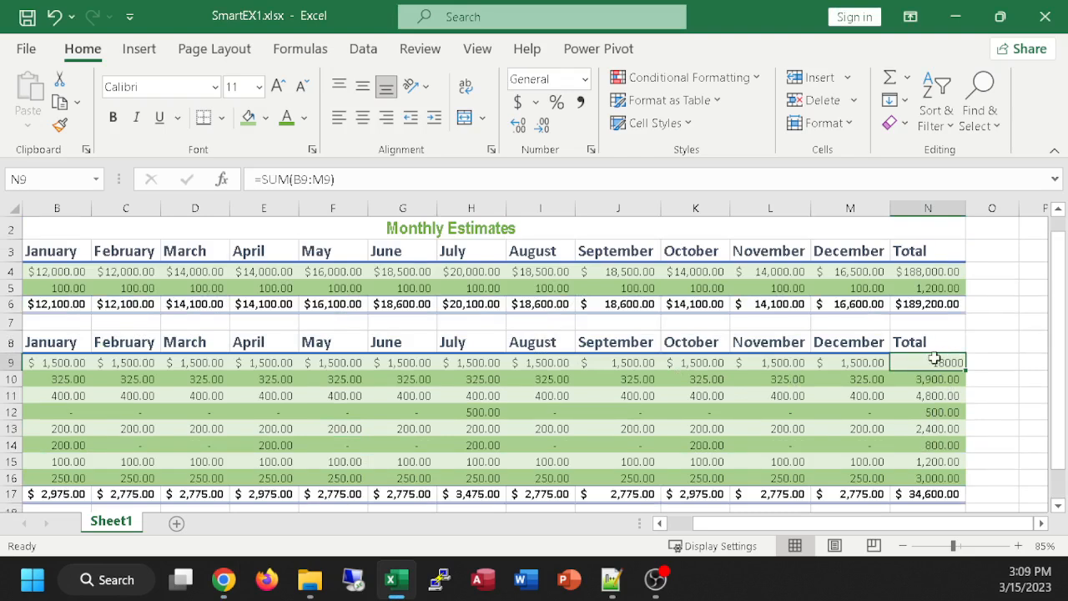
{"action": "left_click", "coordinate": [518, 101]}
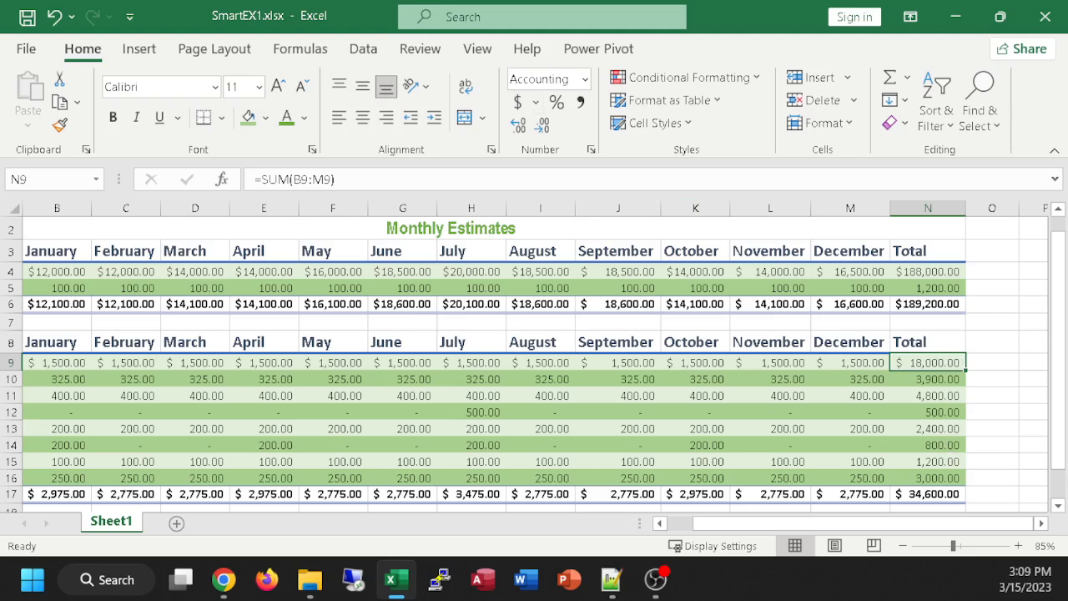
{"action": "left_click", "coordinate": [224, 579]}
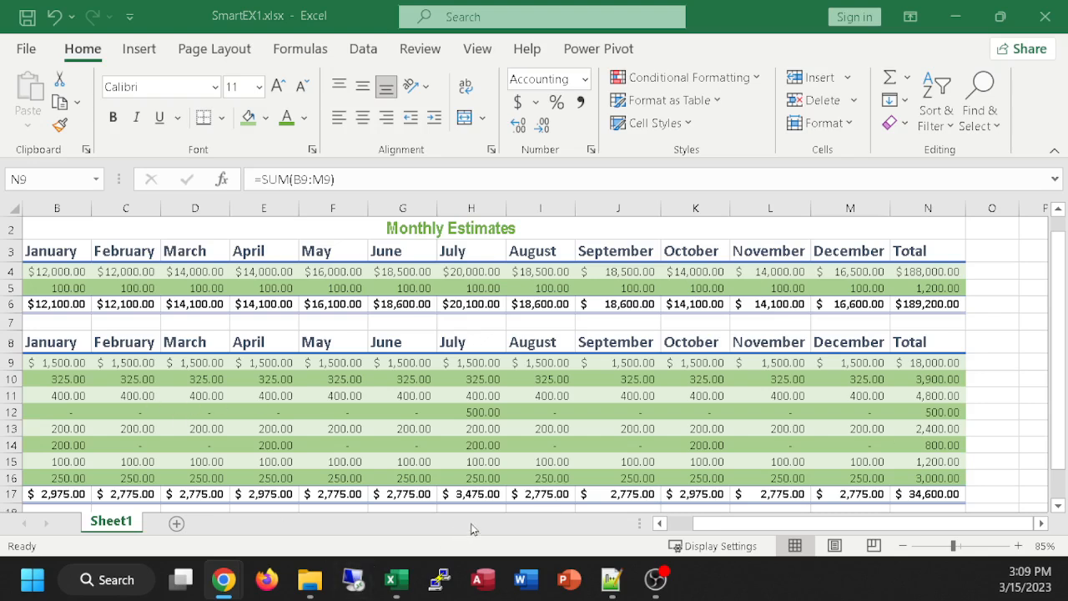
Step: Back in Excel, select the expense names in A9:A16 together with their totals in N9:N16
{"action": "left_click", "coordinate": [797, 523]}
{"action": "left_click_drag", "start_coordinate": [797, 523], "coordinate": [763, 528]}
{"action": "left_click_drag", "start_coordinate": [41, 364], "coordinate": [63, 480]}
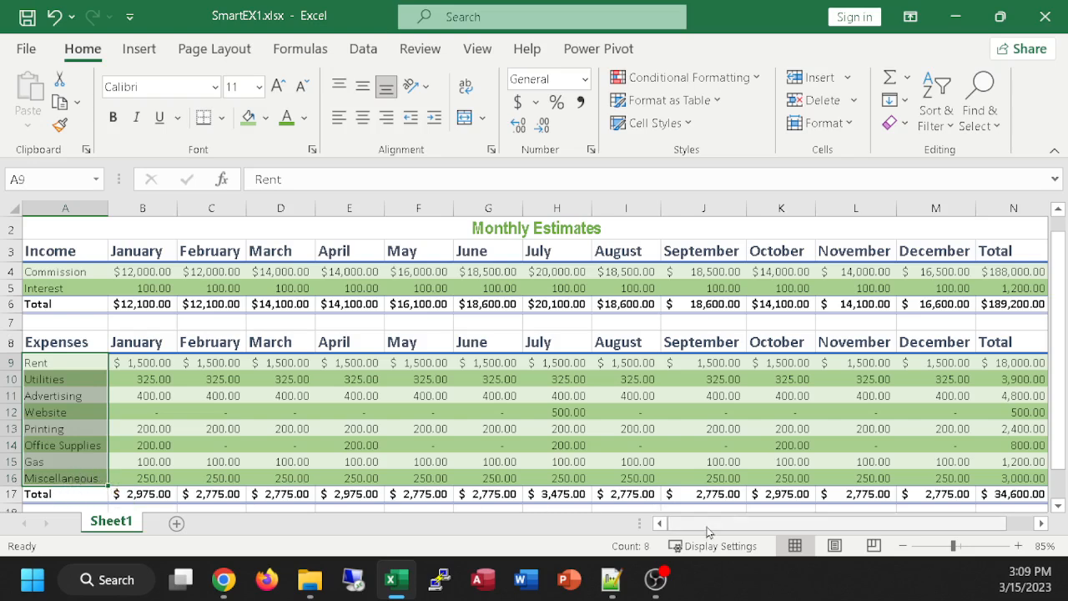
{"action": "left_click_drag", "start_coordinate": [709, 528], "coordinate": [767, 531]}
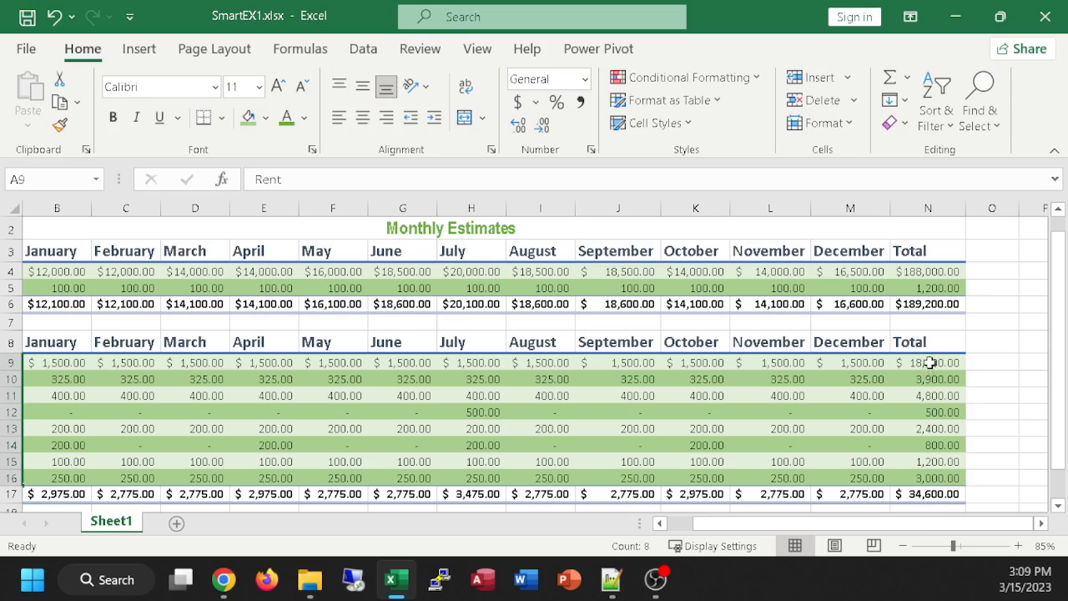
{"action": "left_click_drag", "start_coordinate": [929, 362], "coordinate": [934, 472]}
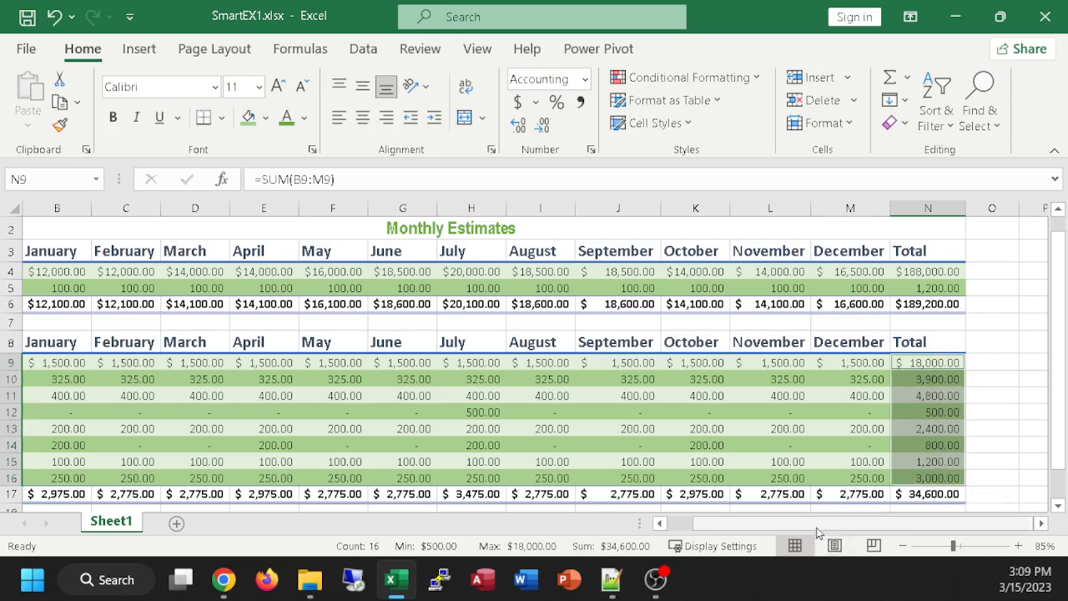
{"action": "left_click_drag", "start_coordinate": [816, 523], "coordinate": [742, 524]}
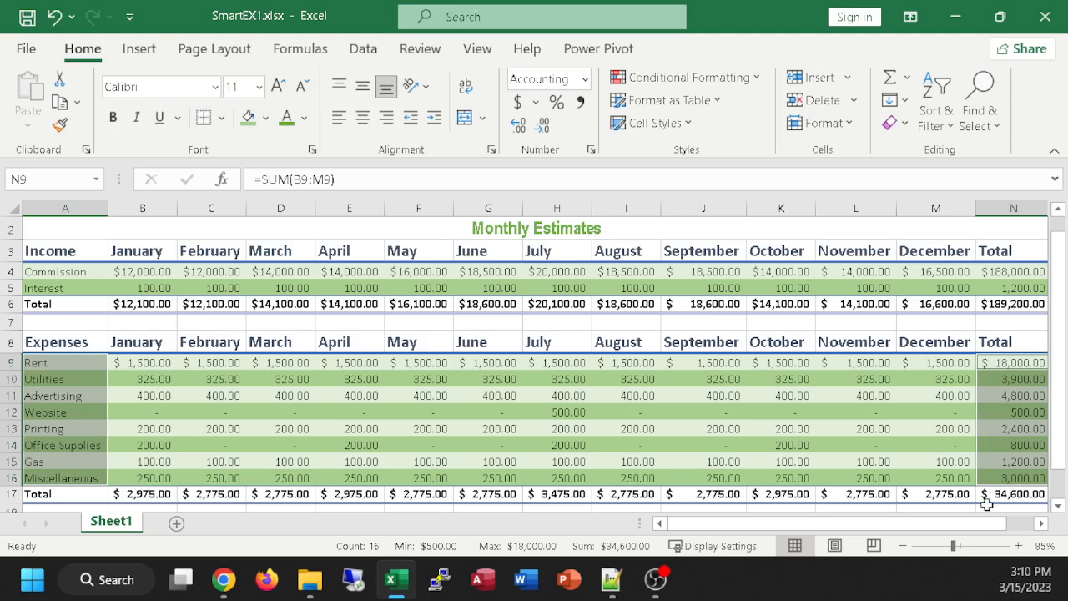
Step: Insert a 3-D Pie chart from the selected expense names and totals
{"action": "left_click", "coordinate": [139, 51]}
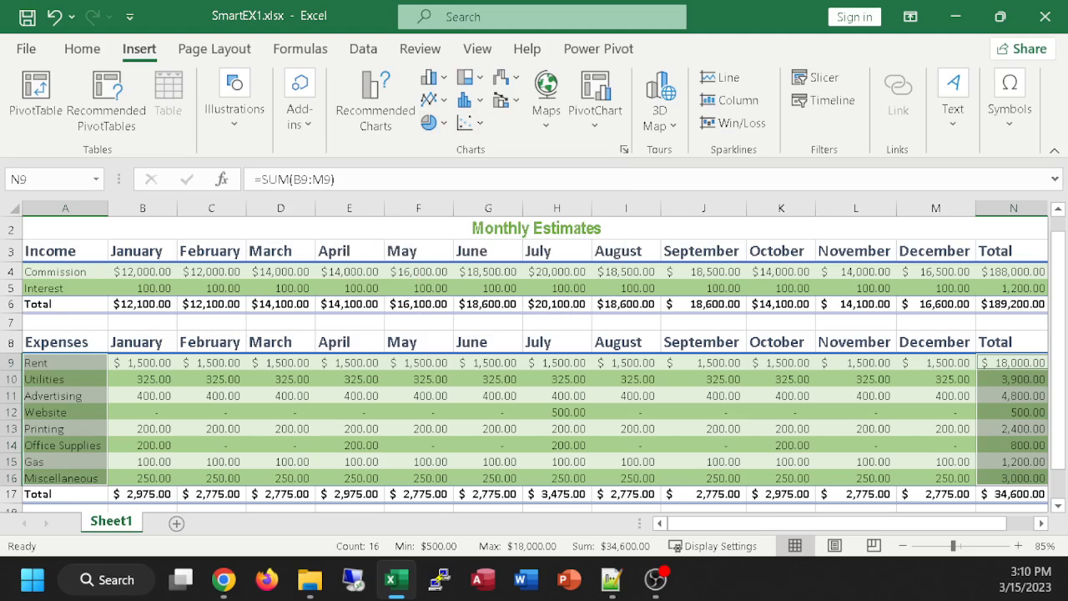
{"action": "left_click", "coordinate": [428, 123]}
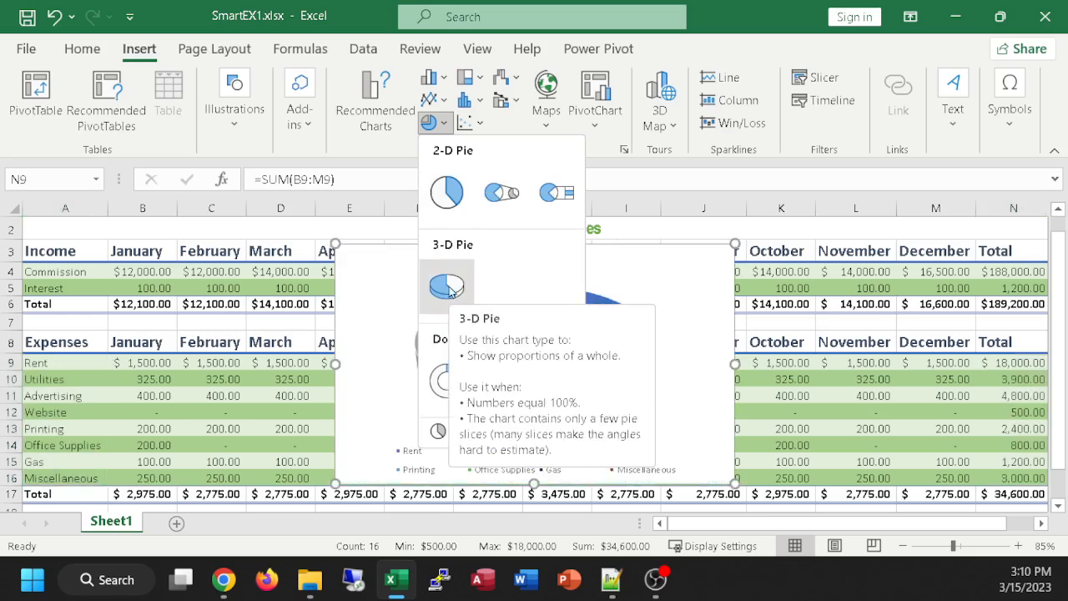
{"action": "left_click", "coordinate": [447, 287]}
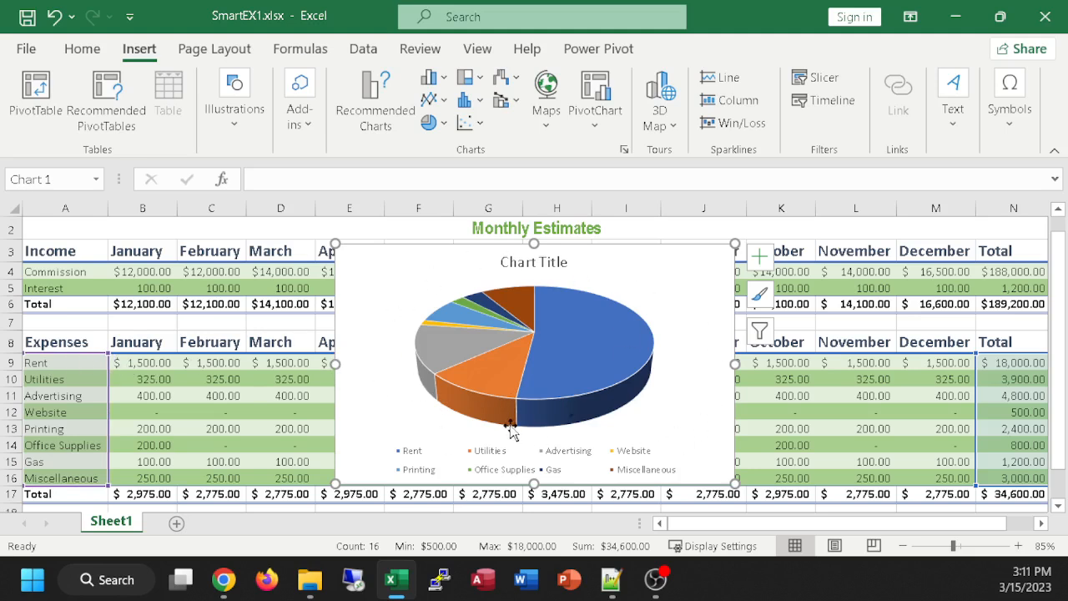
Step: Move the pie chart to a new sheet named "Pie Chart of Monthly Expenses"
{"action": "mouse_move", "coordinate": [604, 408]}
{"action": "right_click", "coordinate": [647, 269]}
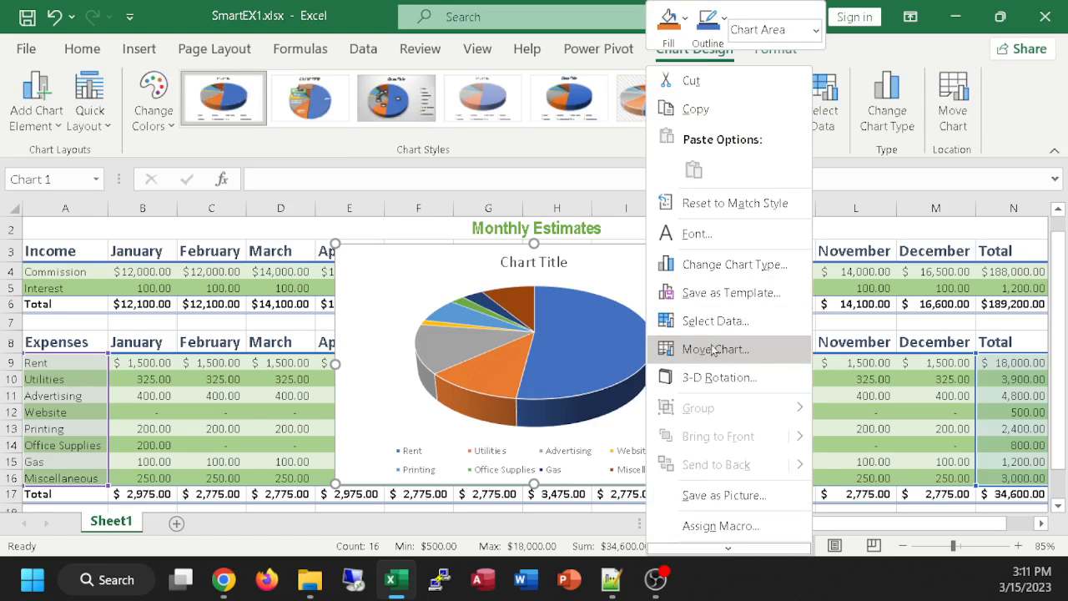
{"action": "left_click", "coordinate": [631, 262]}
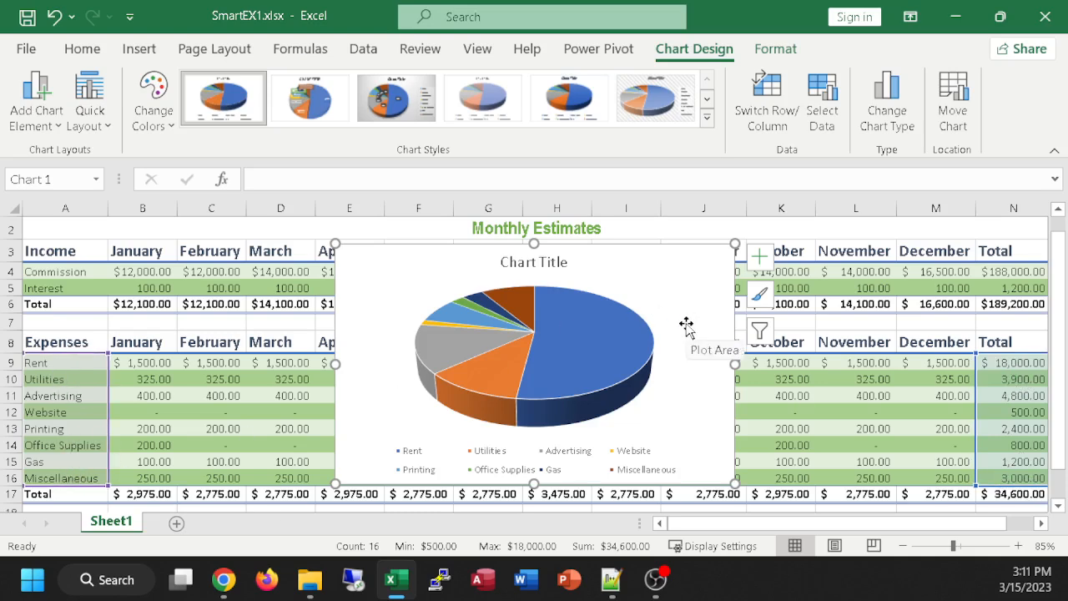
{"action": "right_click", "coordinate": [632, 275]}
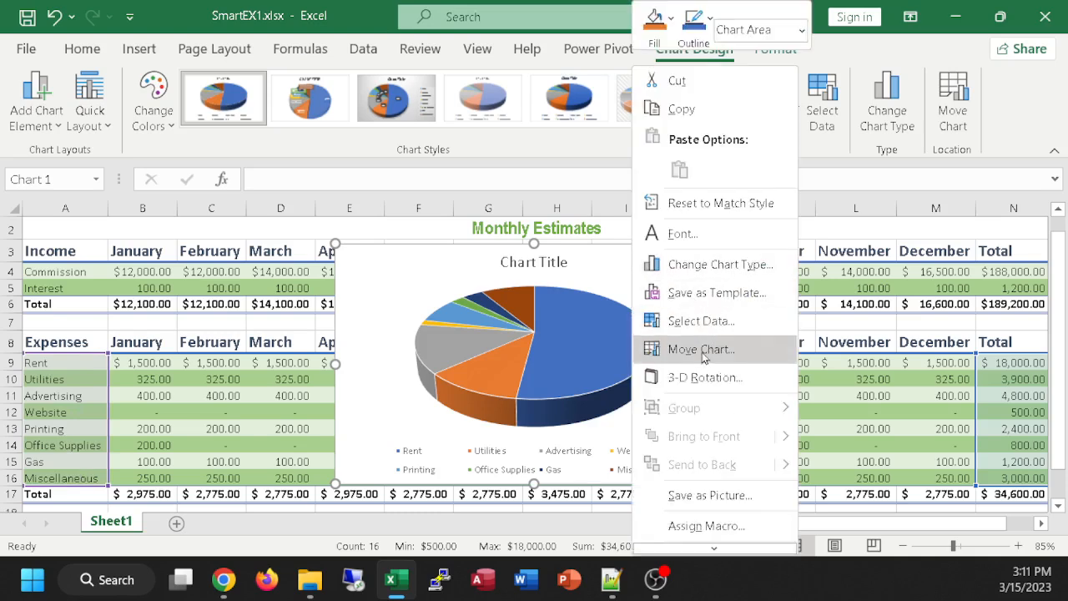
{"action": "left_click", "coordinate": [691, 352]}
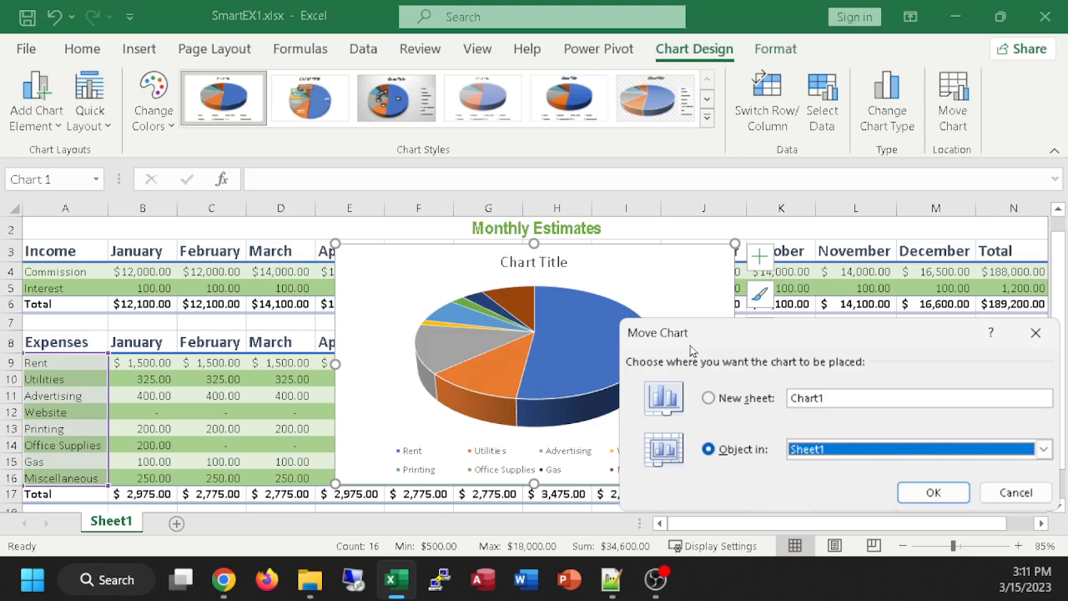
{"action": "left_click", "coordinate": [708, 399]}
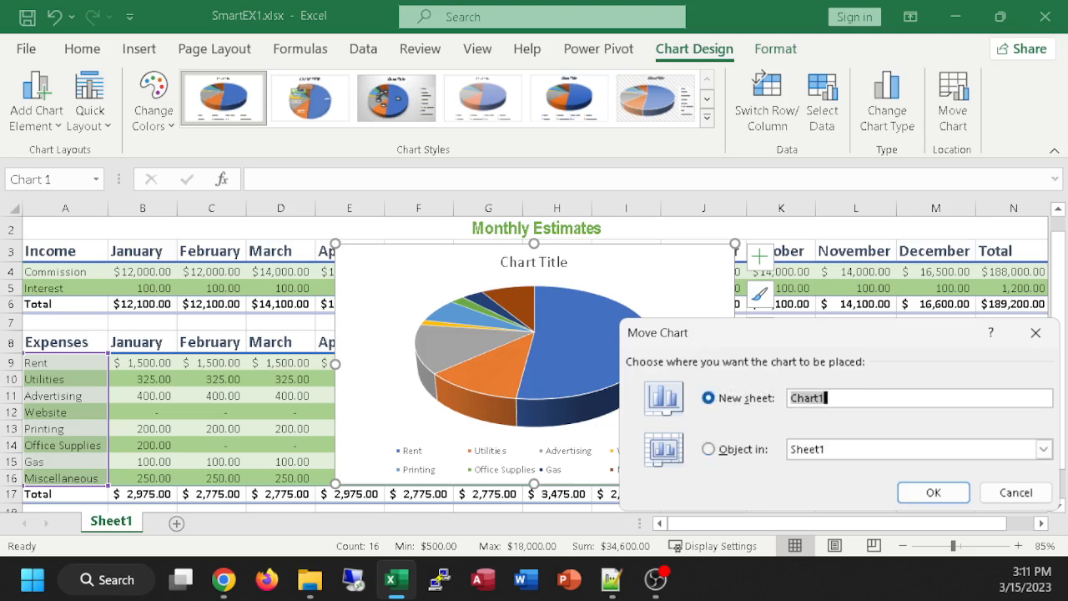
{"action": "key", "text": "alt+Tab"}
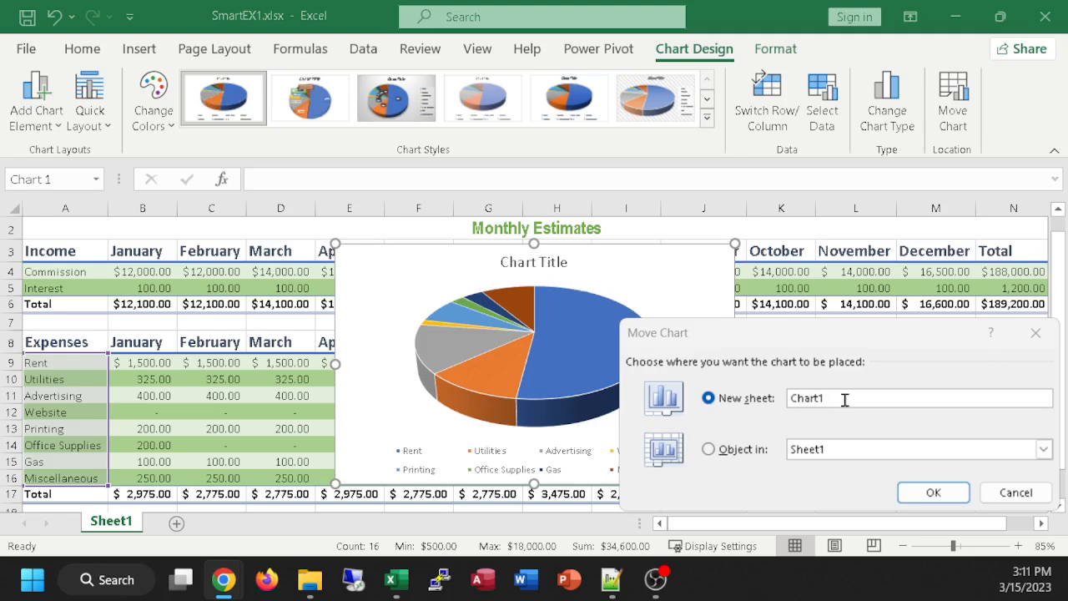
{"action": "key", "text": "alt+Tab"}
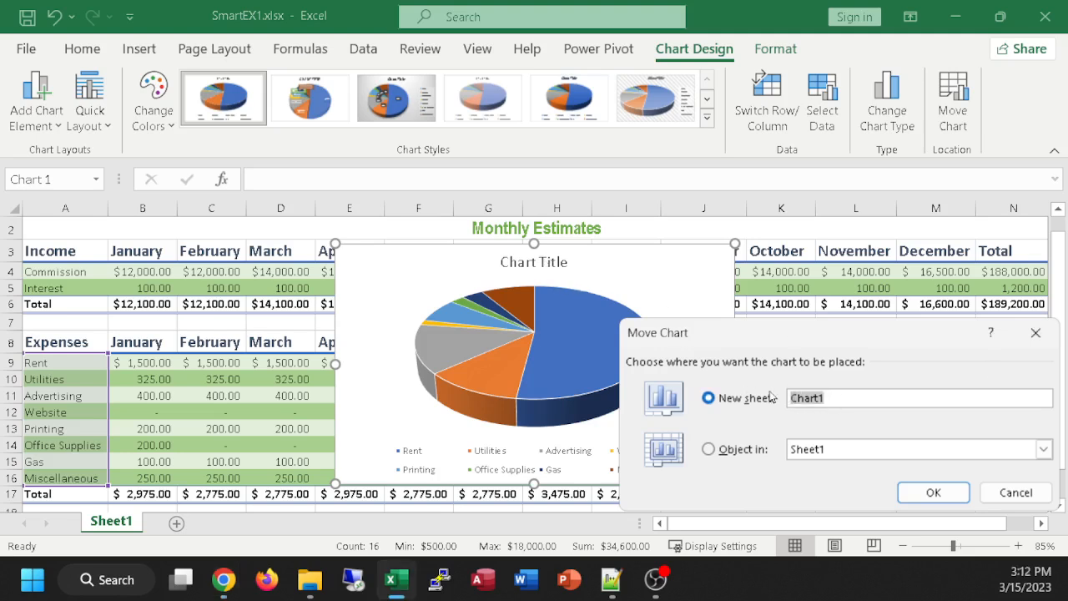
{"action": "type", "text": "Pie Chart of Mon"}
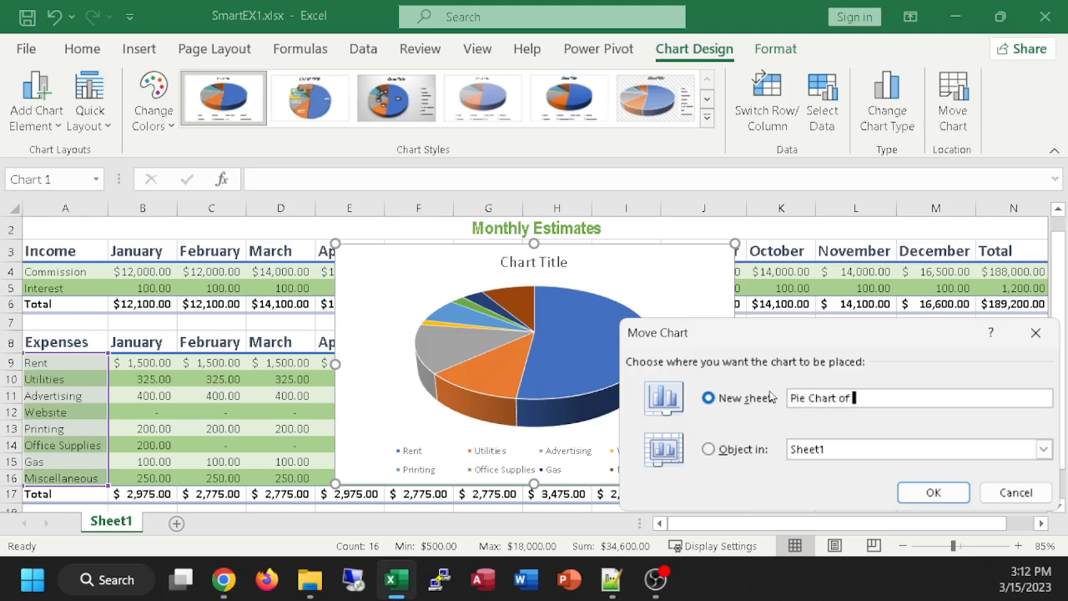
{"action": "type", "text": "y Expenses"}
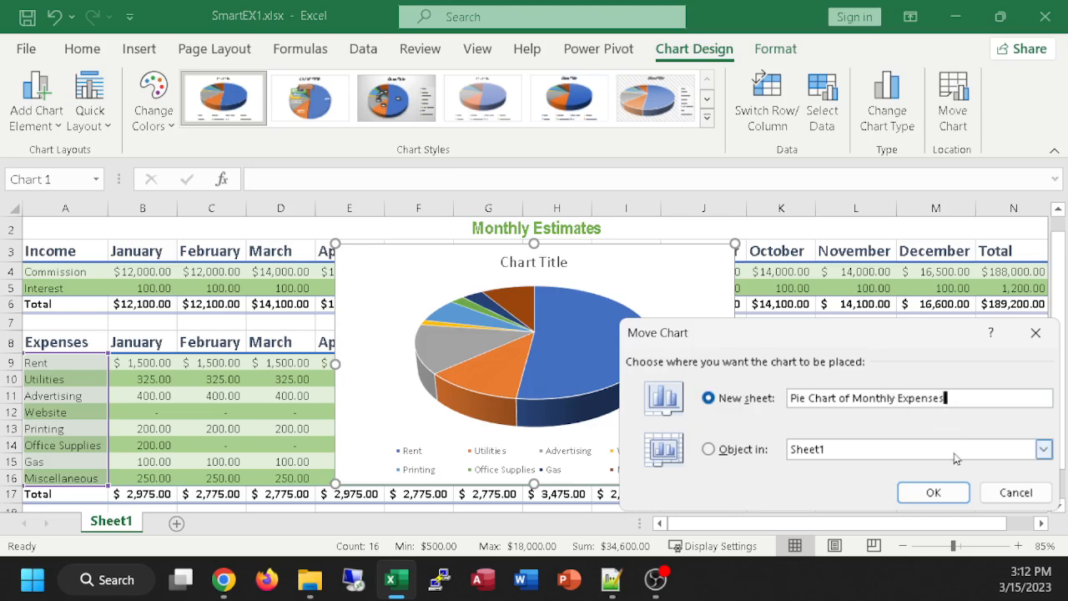
{"action": "left_click", "coordinate": [934, 492]}
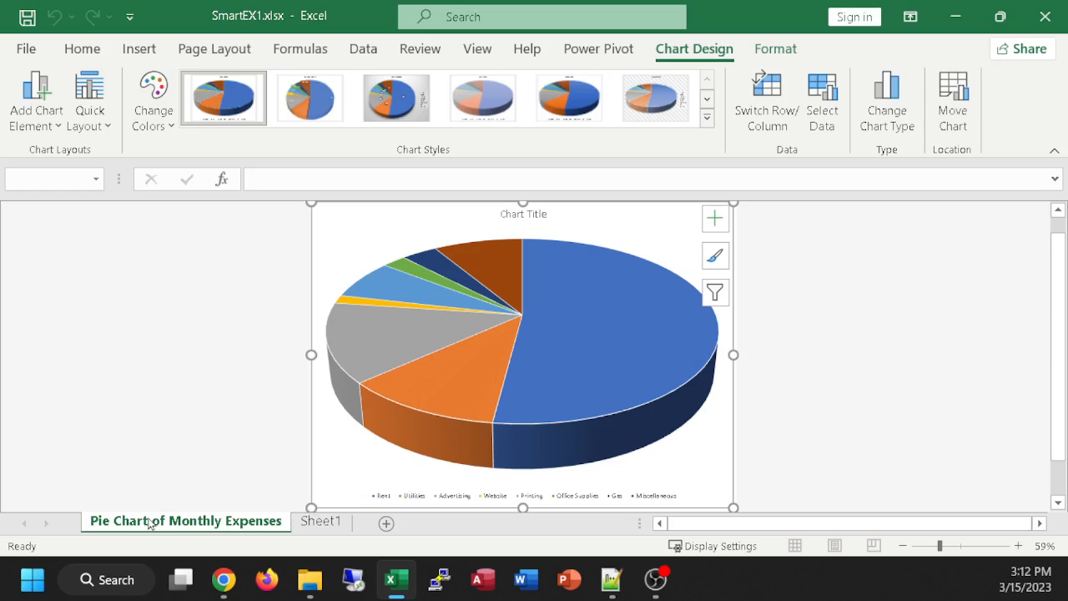
Step: Examine the pie chart on its own sheet and look through the available chart styles
{"action": "mouse_move", "coordinate": [609, 307]}
{"action": "scroll", "coordinate": [599, 411], "scroll_direction": "down", "scroll_amount": 1}
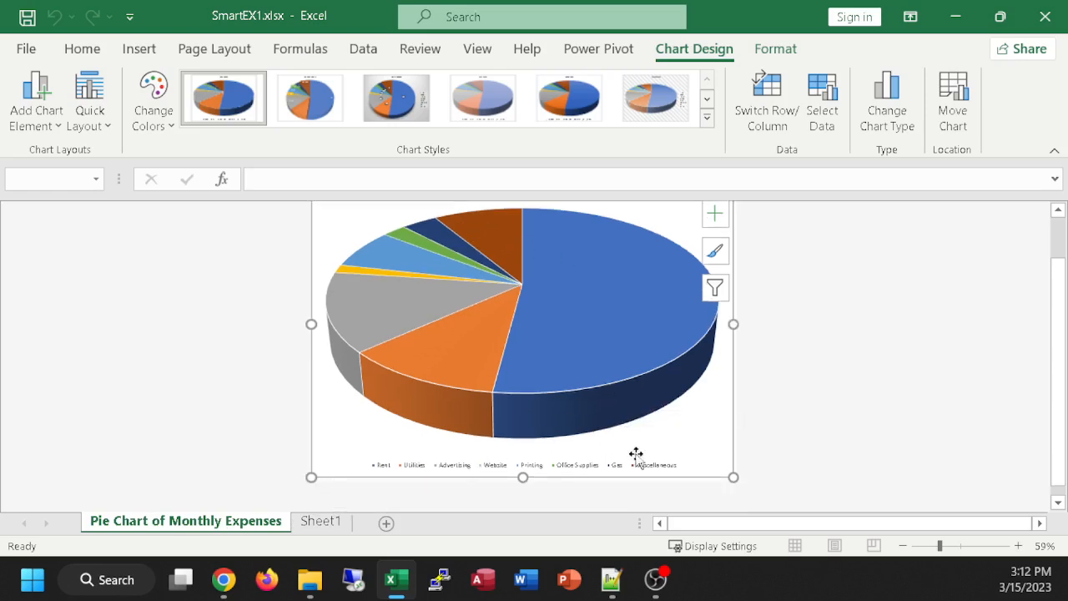
{"action": "scroll", "coordinate": [521, 426], "scroll_direction": "up", "scroll_amount": 1}
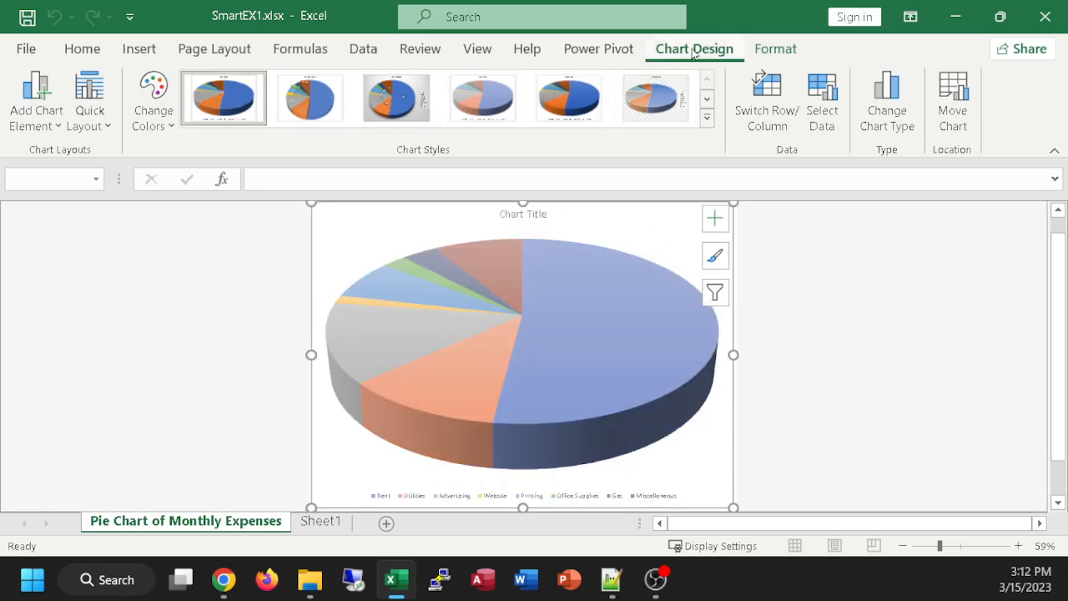
{"action": "left_click", "coordinate": [706, 116]}
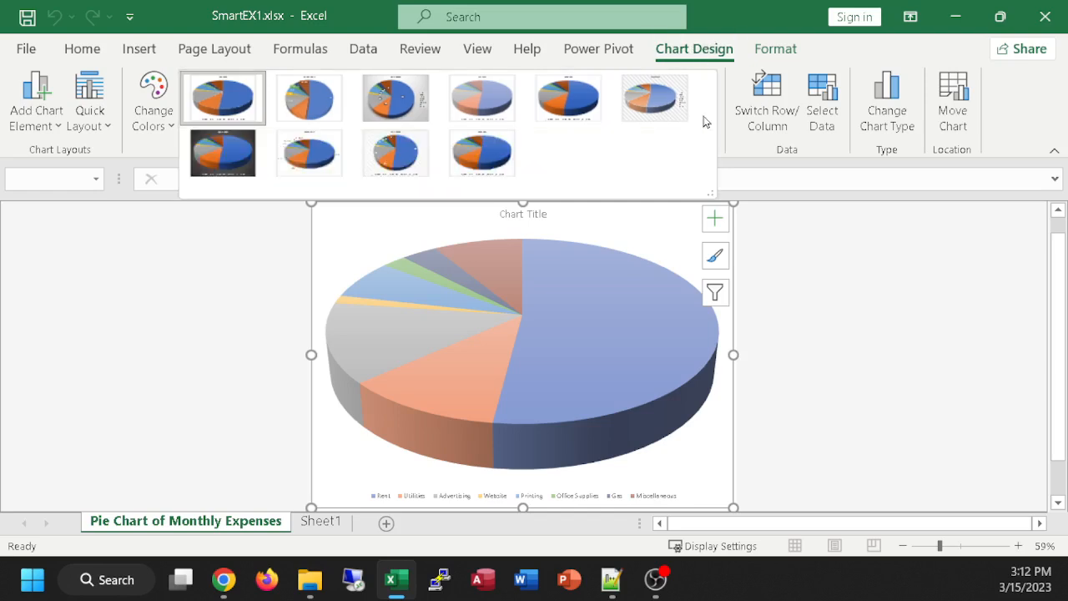
{"action": "left_click", "coordinate": [741, 152]}
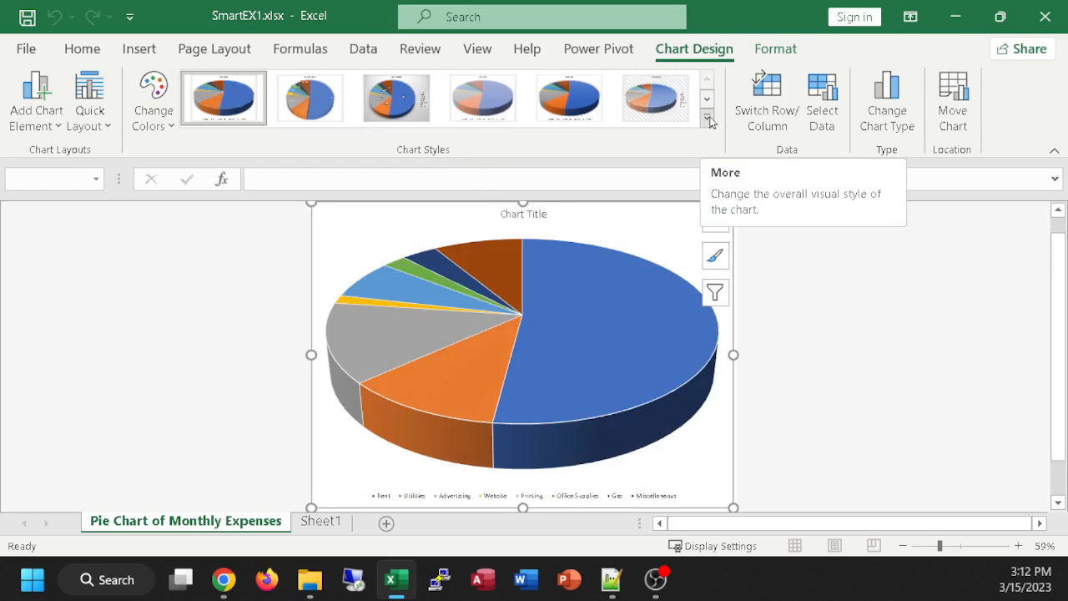
{"action": "left_click", "coordinate": [708, 121]}
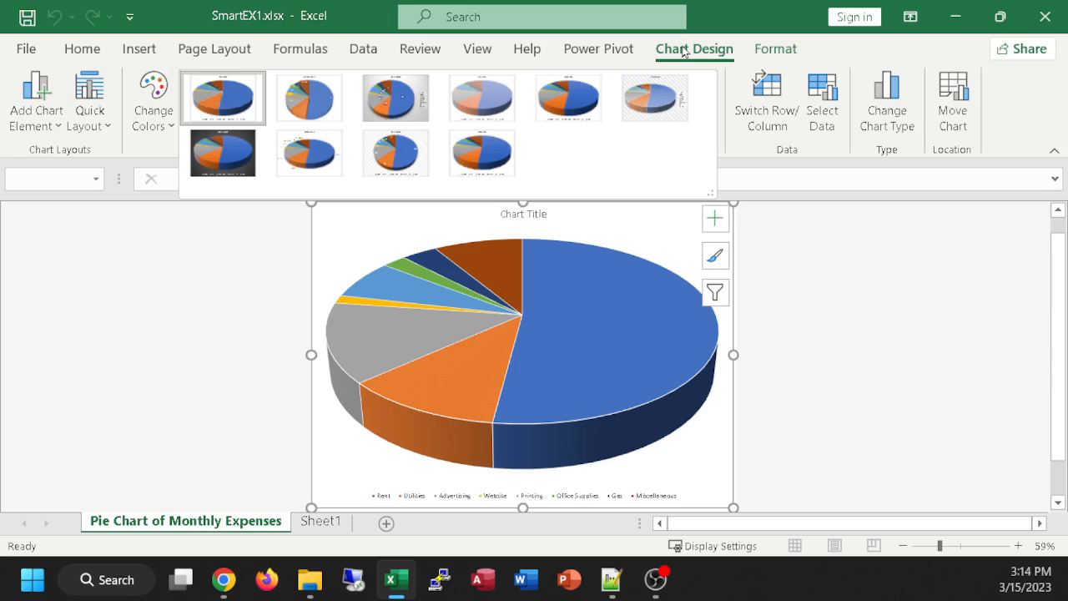
{"action": "left_click", "coordinate": [813, 309]}
{"action": "left_click", "coordinate": [798, 311]}
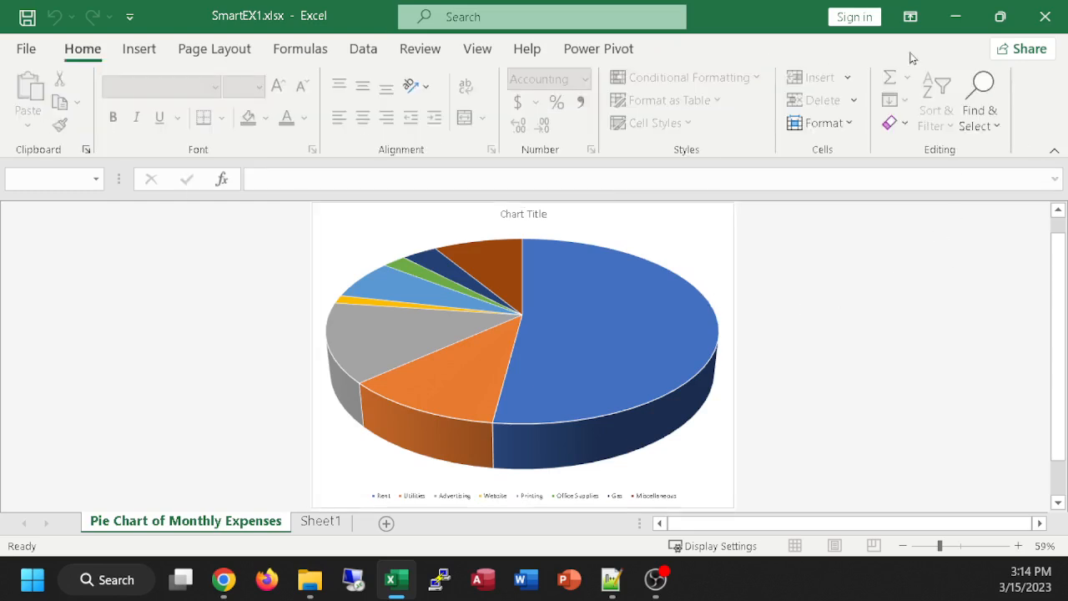
Step: Apply chart Style 8 to the pie chart
{"action": "left_click", "coordinate": [675, 241]}
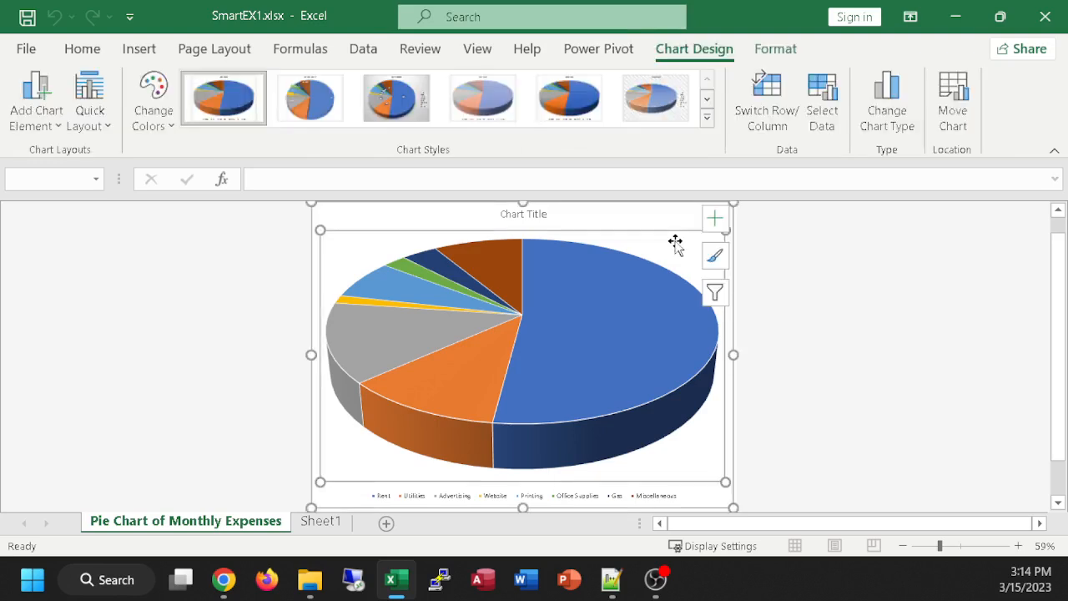
{"action": "left_click", "coordinate": [706, 118]}
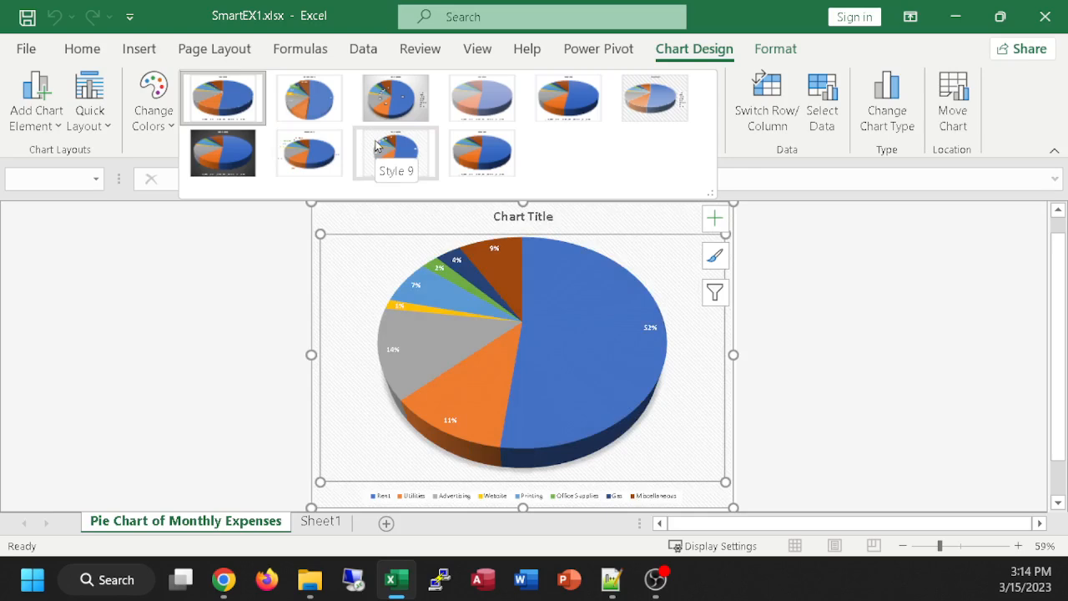
{"action": "left_click", "coordinate": [313, 165]}
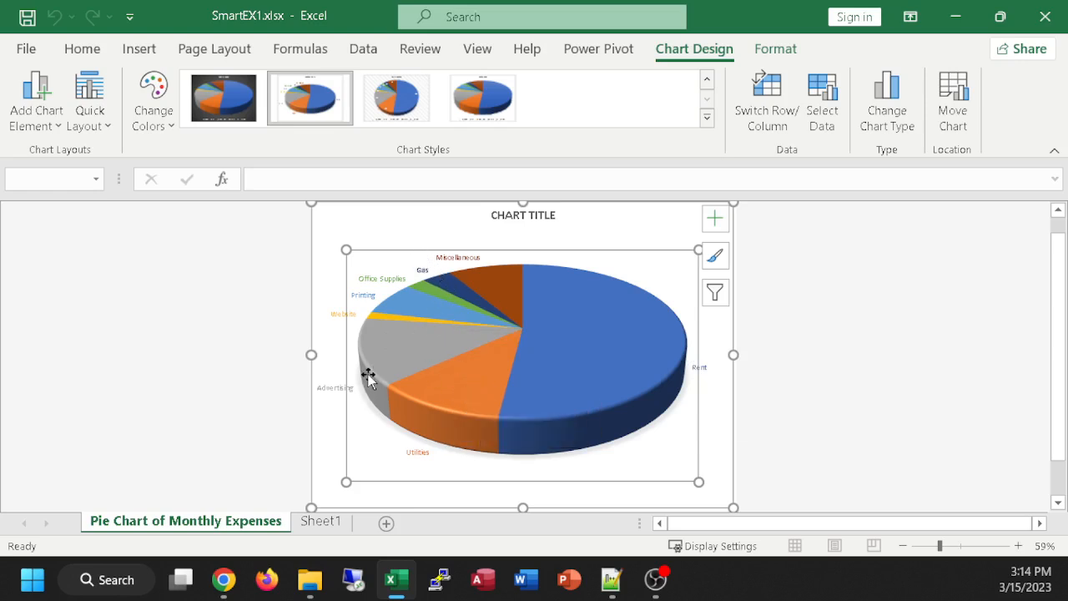
{"action": "mouse_move", "coordinate": [368, 377]}
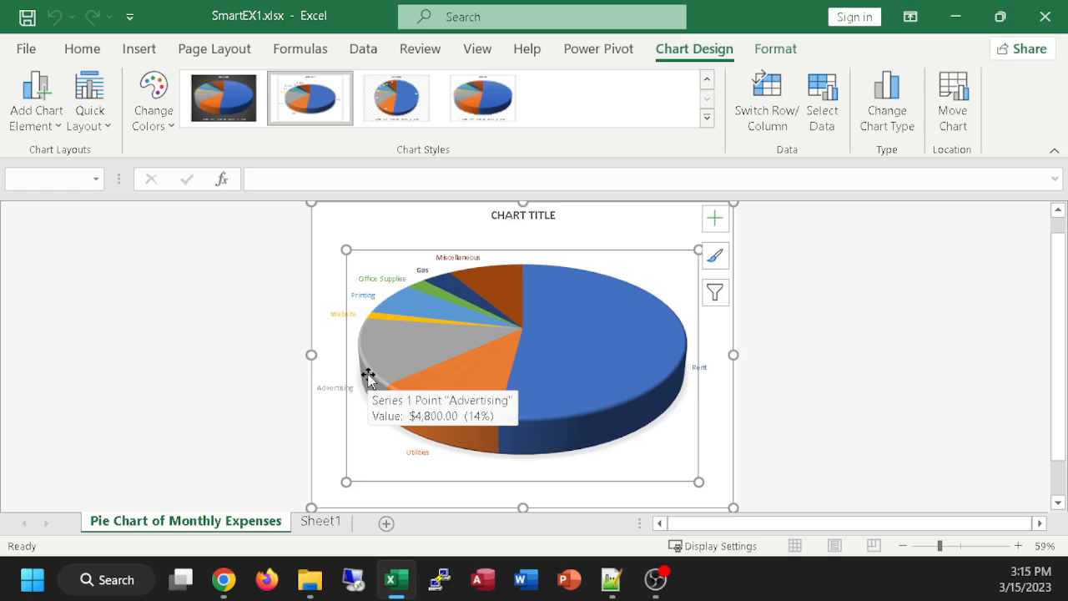
Step: Turn the chart title off and on again, then remove and re-add the data labels of the pie chart
{"action": "left_click", "coordinate": [706, 119]}
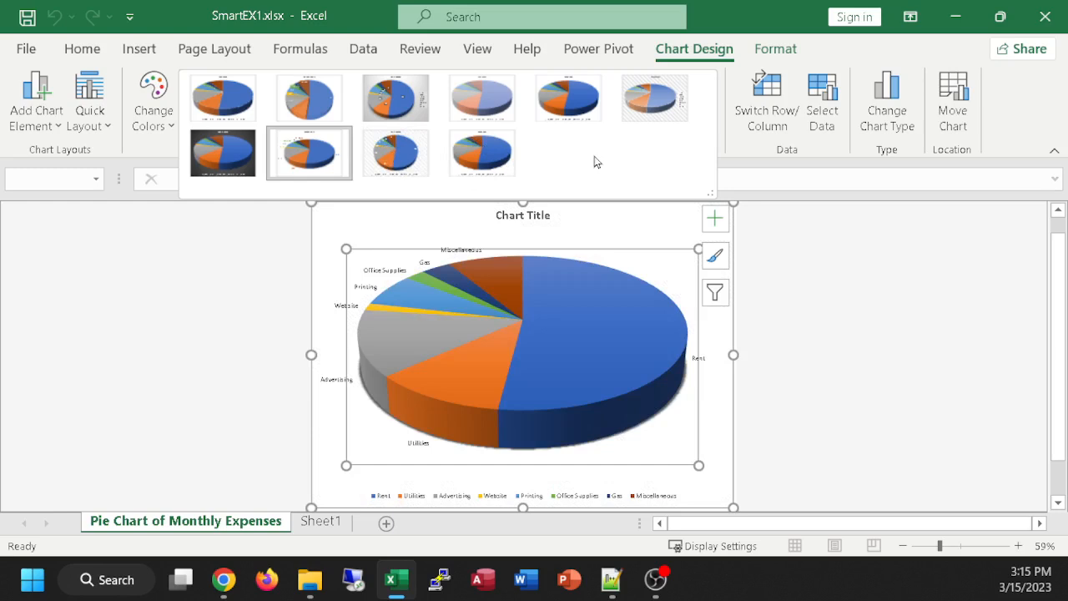
{"action": "left_click", "coordinate": [719, 221]}
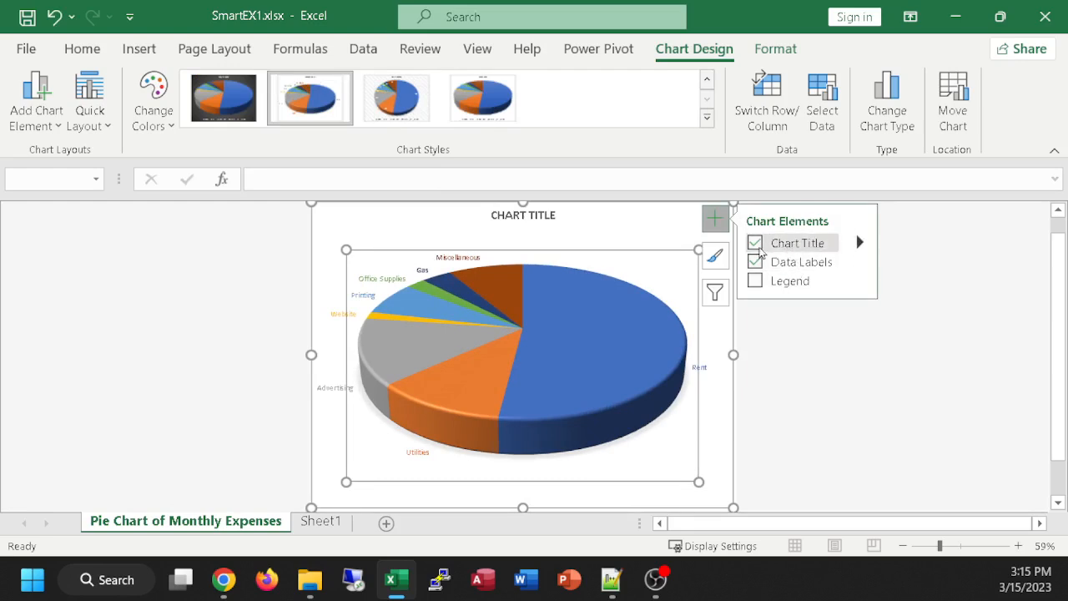
{"action": "left_click", "coordinate": [754, 243]}
{"action": "left_click", "coordinate": [754, 243]}
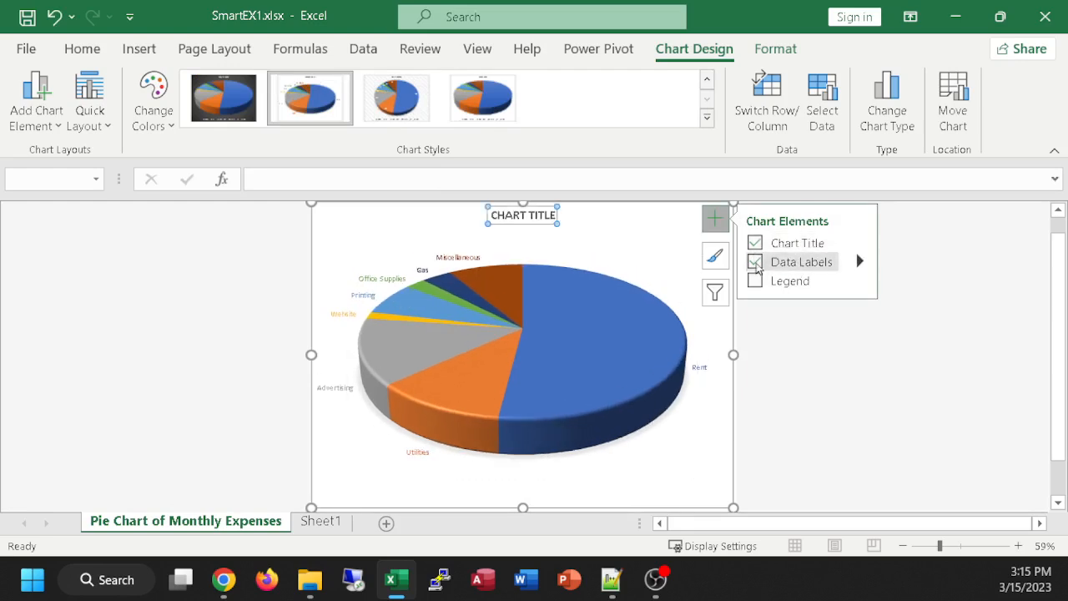
{"action": "left_click", "coordinate": [755, 263]}
{"action": "left_click", "coordinate": [755, 262]}
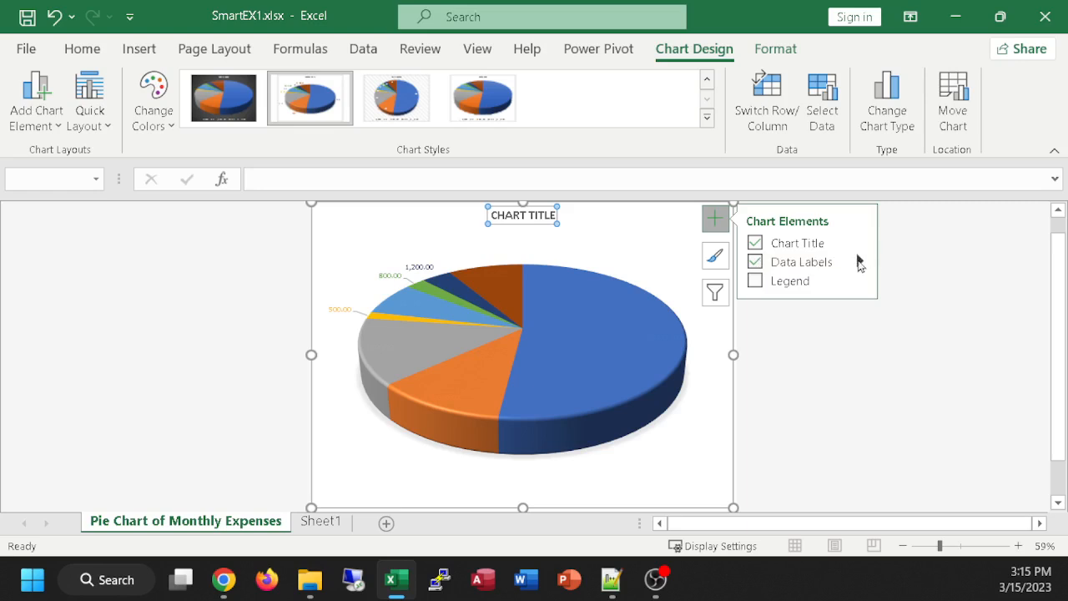
Step: Look through the formatting options for the pie chart's data labels, including label contents and label position, without changing any
{"action": "left_click", "coordinate": [859, 262]}
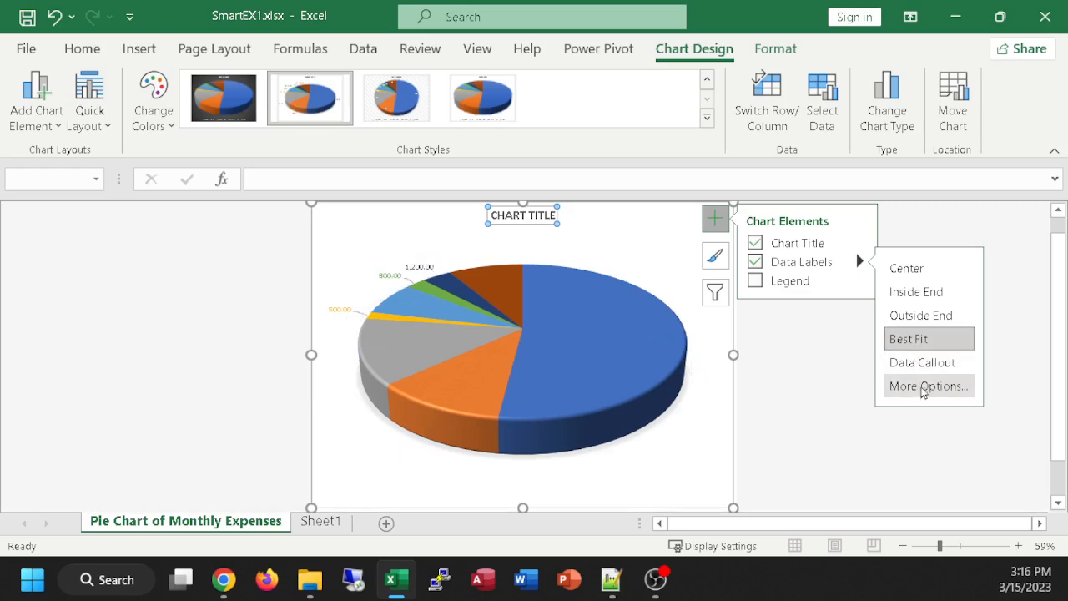
{"action": "left_click", "coordinate": [926, 386]}
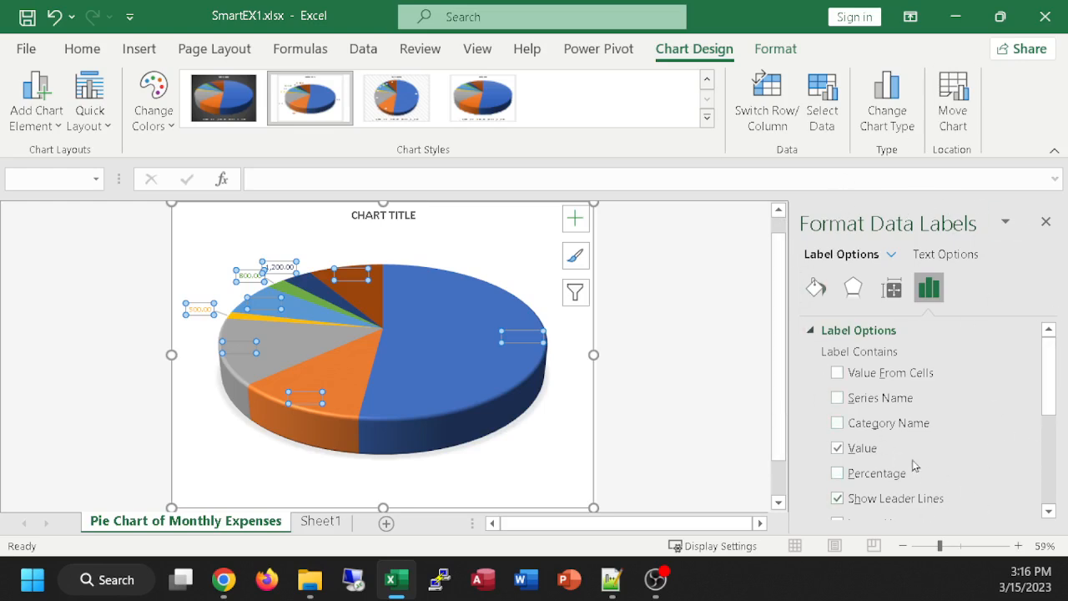
{"action": "mouse_move", "coordinate": [1049, 363]}
{"action": "left_mouse_down"}
{"action": "mouse_move", "coordinate": [1050, 492]}
{"action": "mouse_move", "coordinate": [1049, 357]}
{"action": "left_mouse_up"}
{"action": "left_click_drag", "start_coordinate": [1050, 377], "coordinate": [1049, 501]}
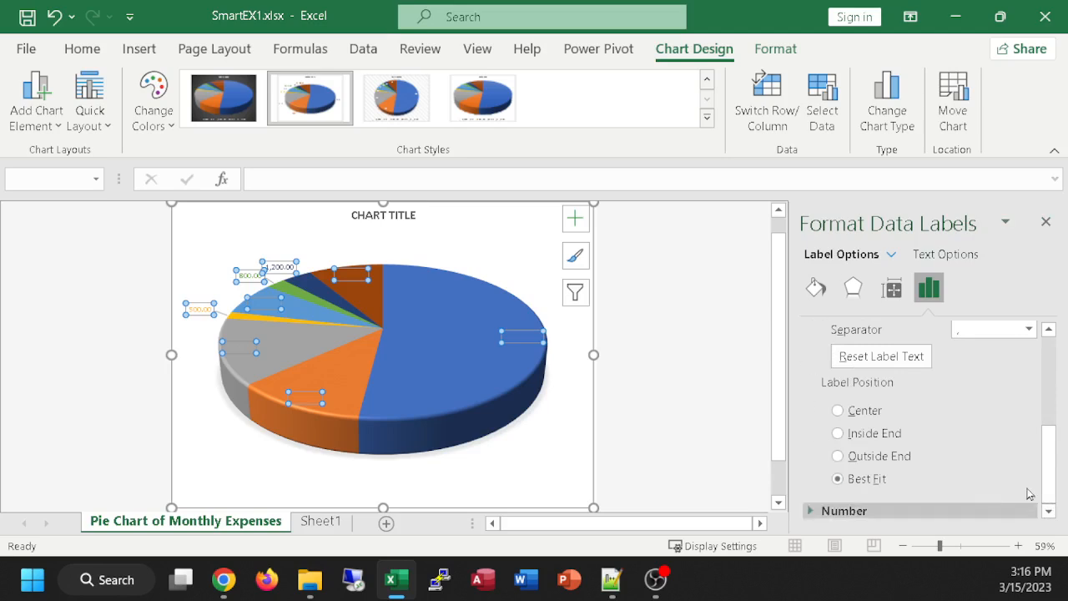
{"action": "left_click", "coordinate": [1044, 224]}
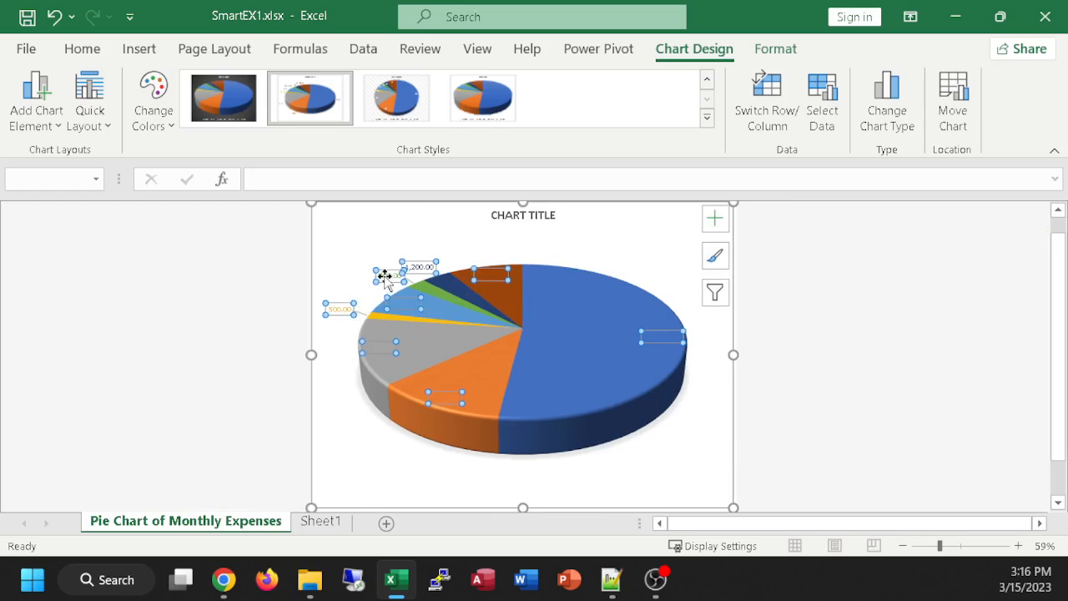
Step: Increase the font size of the pie chart's value data labels
{"action": "mouse_move", "coordinate": [398, 261]}
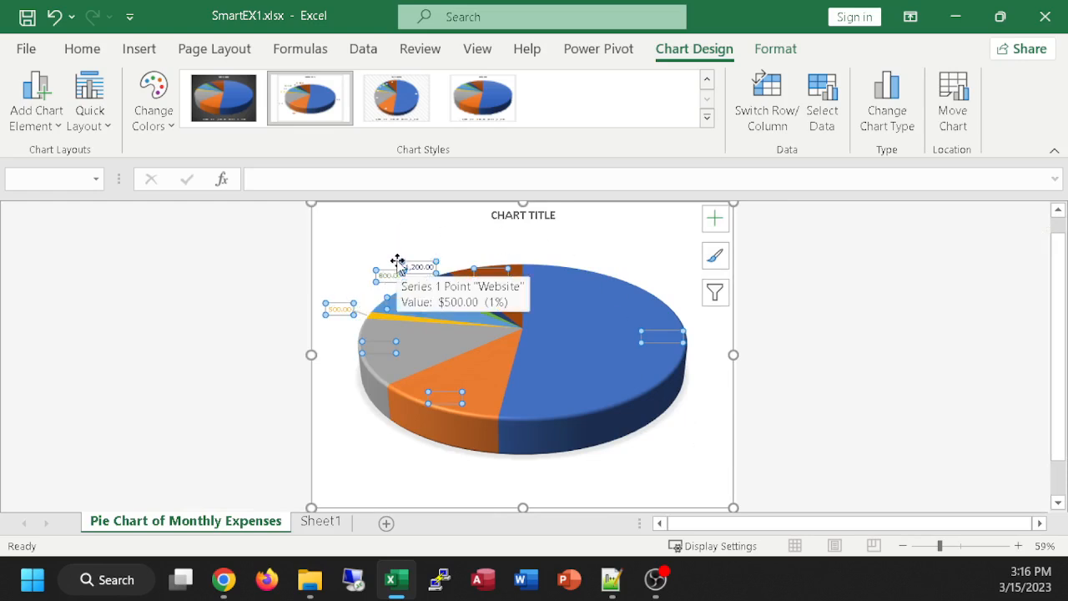
{"action": "key", "text": "ctrl+shift+period"}
{"action": "key", "text": "ctrl+shift+period"}
{"action": "key", "text": "ctrl+shift+period"}
{"action": "key", "text": "ctrl+shift+period"}
{"action": "key", "text": "ctrl+shift+period"}
{"action": "key", "text": "ctrl+shift+period"}
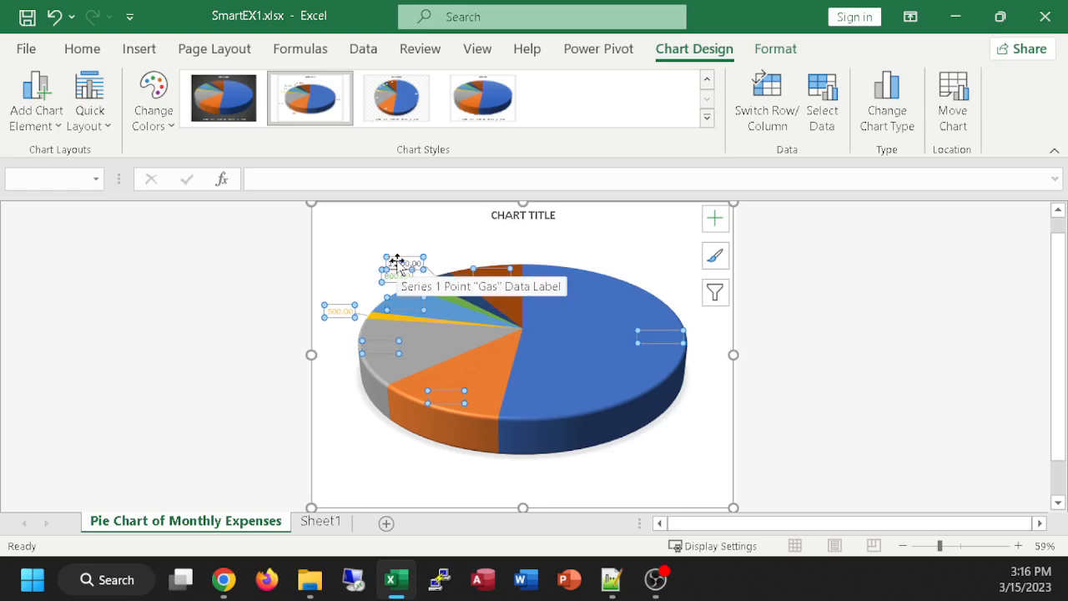
{"action": "key", "text": "ctrl+shift+comma"}
{"action": "key", "text": "ctrl+shift+comma"}
{"action": "key", "text": "ctrl+shift+comma"}
{"action": "key", "text": "ctrl+shift+comma"}
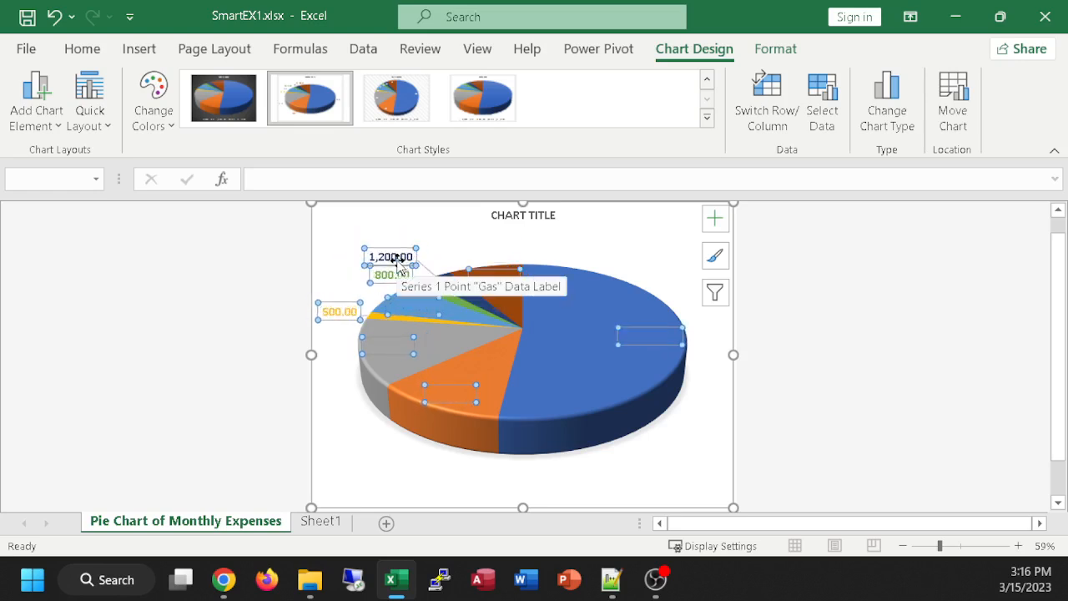
{"action": "left_click", "coordinate": [611, 229]}
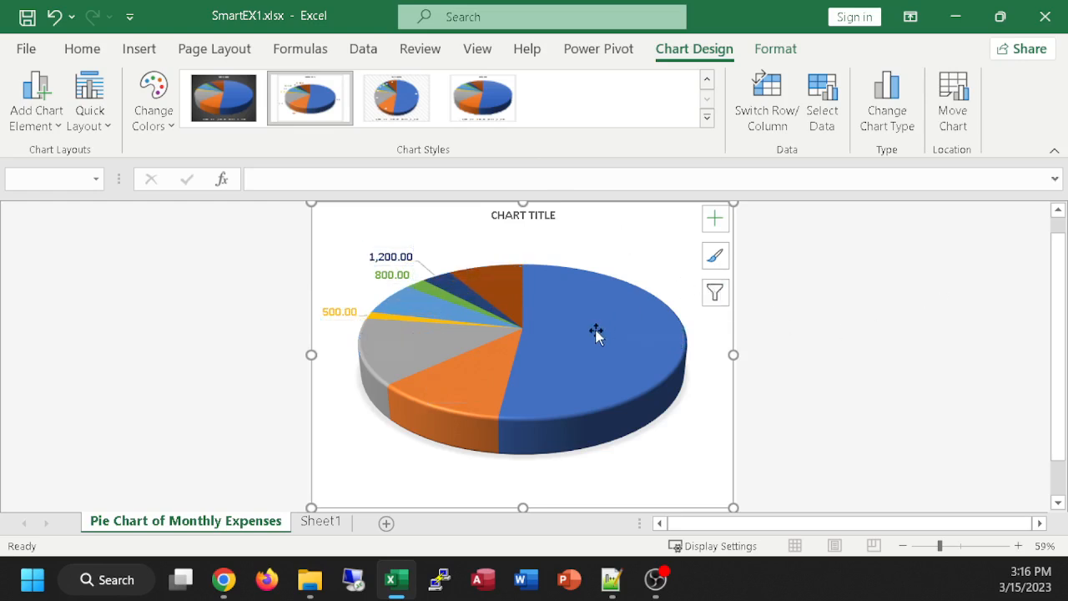
Step: Undo the data label font changes and the removal and re-adding of the labels, back to the category name labels
{"action": "key", "text": "ctrl+z"}
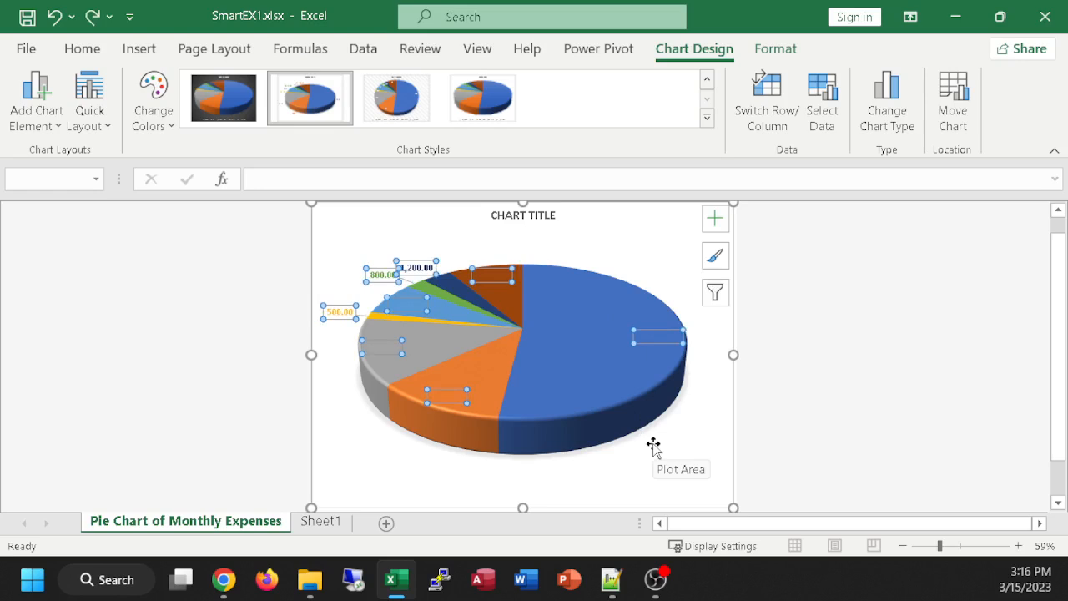
{"action": "key", "text": "ctrl+z"}
{"action": "key", "text": "ctrl+z"}
{"action": "key", "text": "ctrl+z"}
{"action": "key", "text": "ctrl+z"}
{"action": "key", "text": "ctrl+z"}
{"action": "key", "text": "ctrl+z"}
{"action": "key", "text": "ctrl+z"}
{"action": "key", "text": "ctrl+z"}
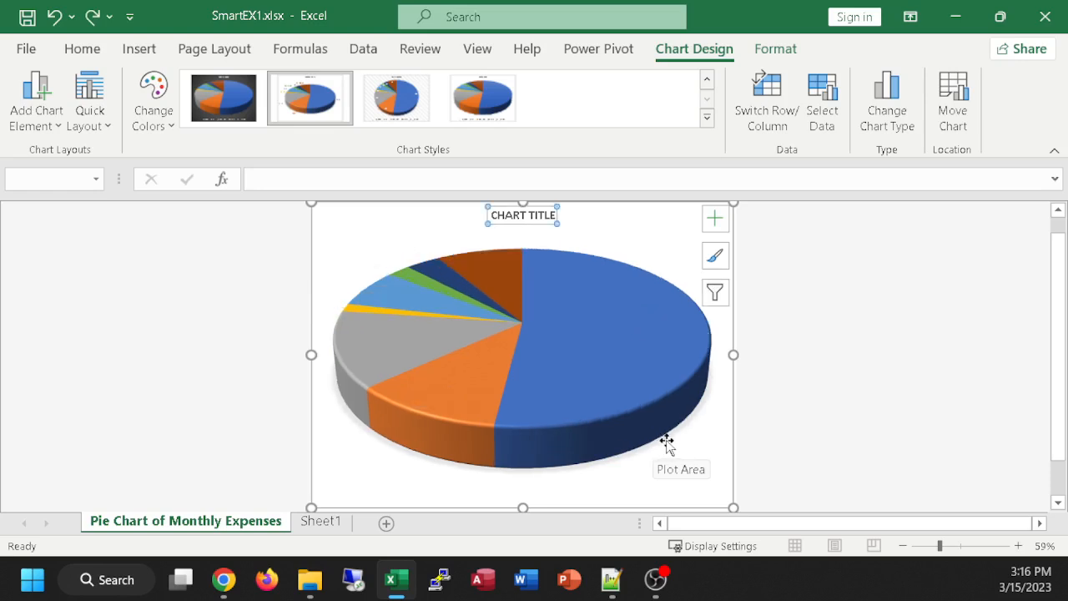
{"action": "key", "text": "ctrl+z"}
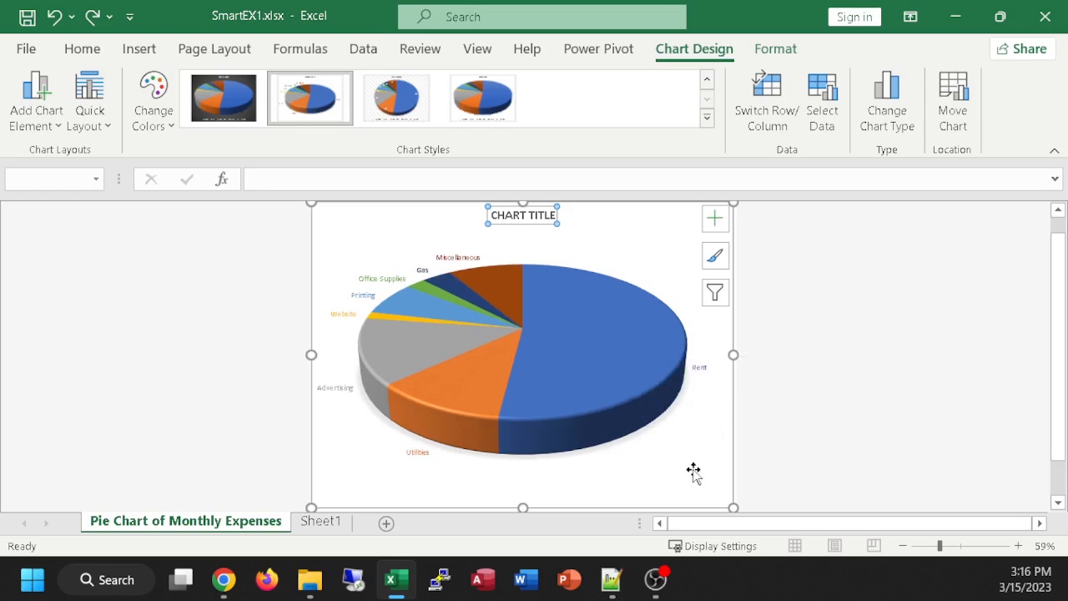
Step: Enlarge the chart title's font to size 24
{"action": "key", "text": "ctrl+shift+period"}
{"action": "key", "text": "ctrl+shift+period"}
{"action": "key", "text": "ctrl+shift+period"}
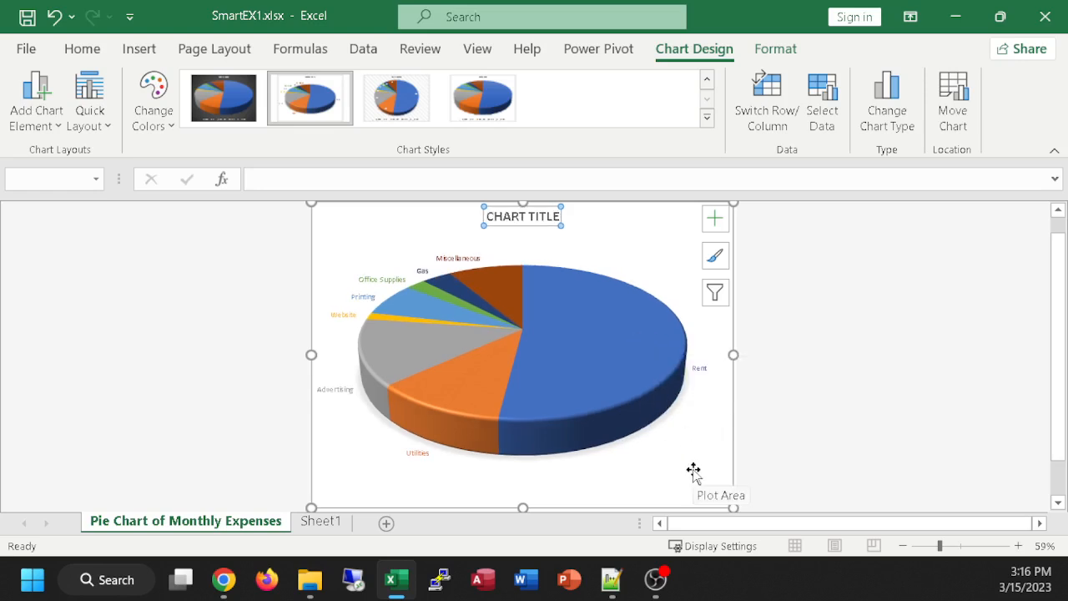
{"action": "key", "text": "ctrl+shift+comma"}
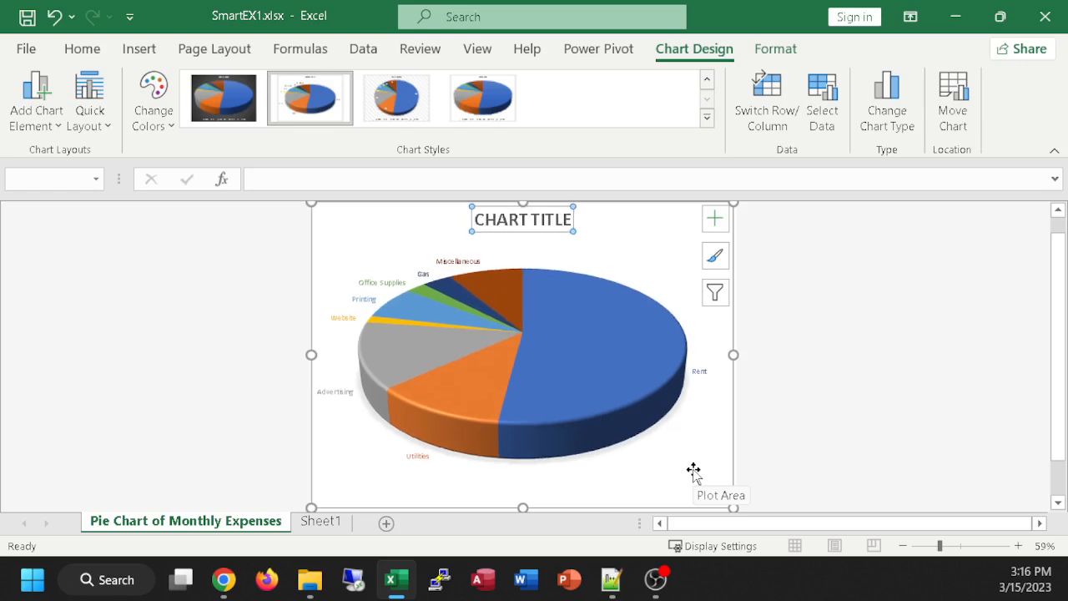
Step: Replace the chart title text with "MONTHLY EXPENSES" and deselect the chart
{"action": "triple_click", "coordinate": [538, 219]}
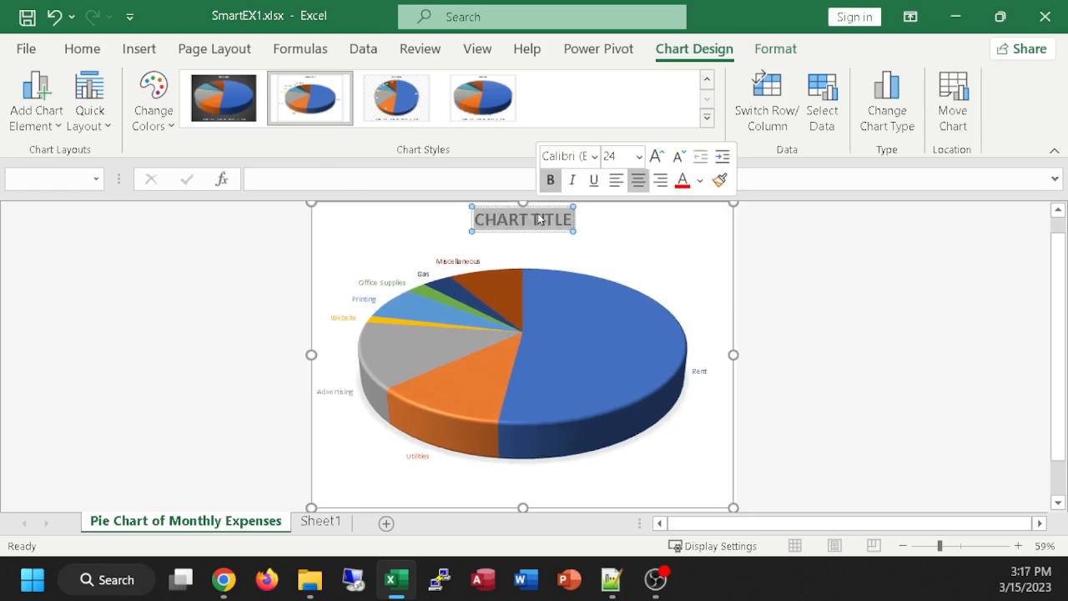
{"action": "type", "text": "M"}
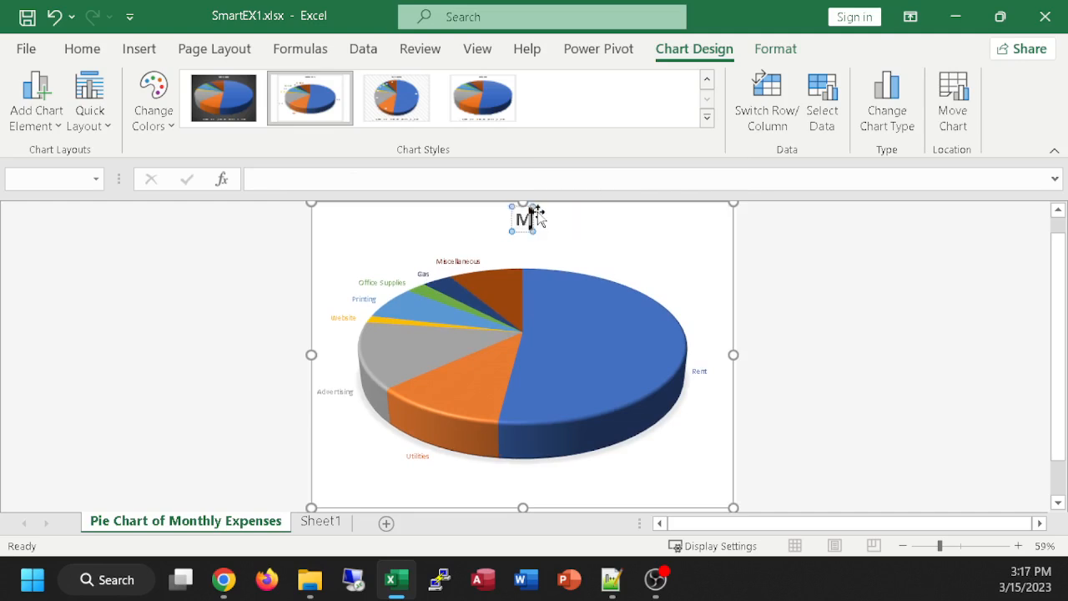
{"action": "type", "text": "ONTHLY EXPENSES"}
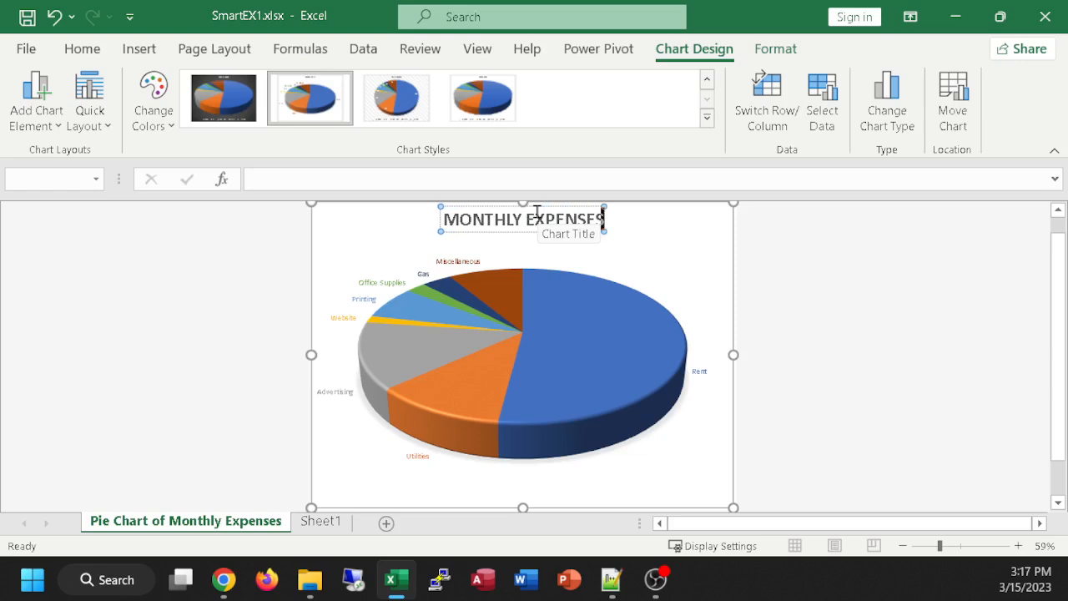
{"action": "left_click", "coordinate": [697, 270]}
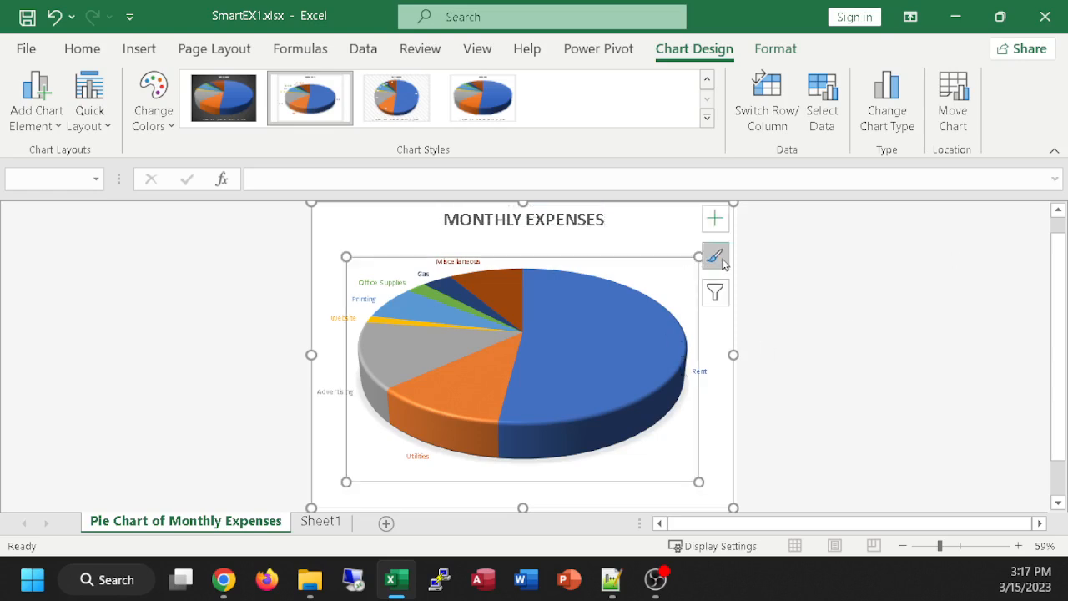
{"action": "left_click", "coordinate": [807, 280]}
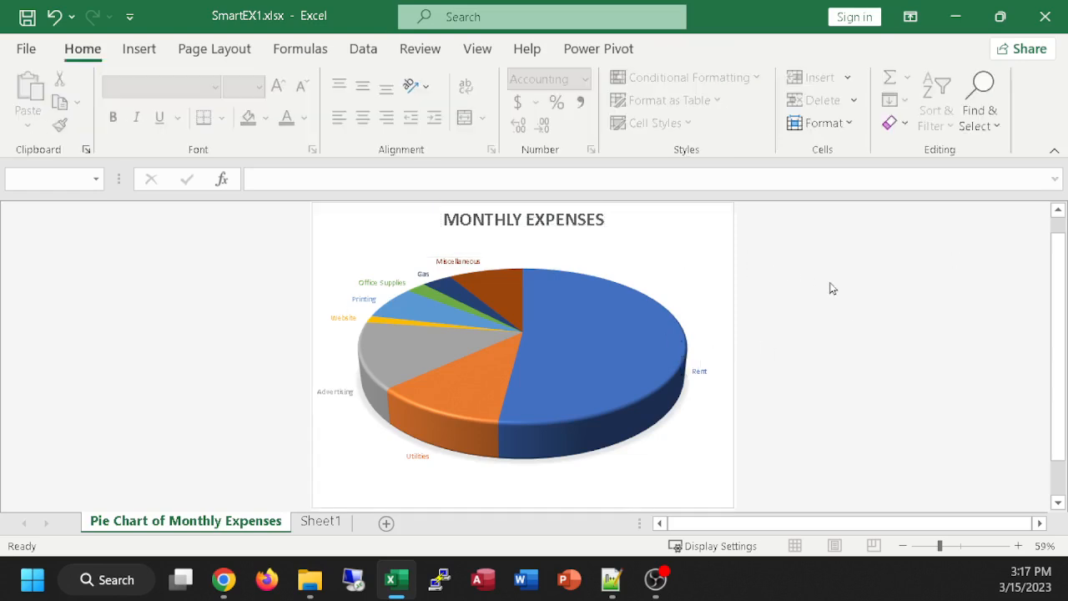
Step: Select all category name labels around the pie and increase their font size by a few increments
{"action": "left_click", "coordinate": [582, 321]}
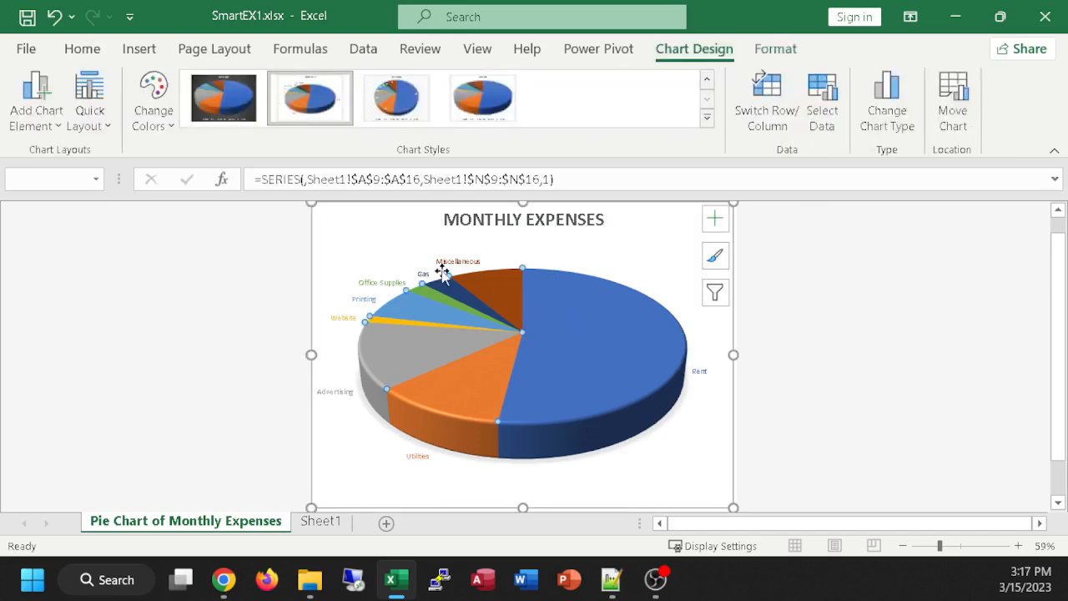
{"action": "left_click", "coordinate": [367, 284]}
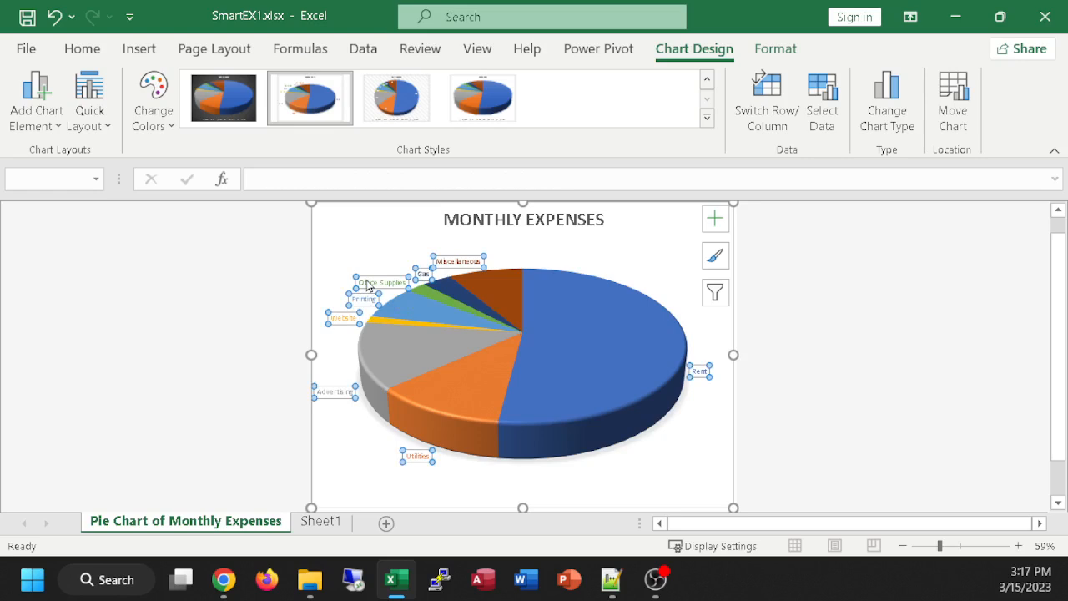
{"action": "key", "text": "ctrl+shift+period"}
{"action": "key", "text": "ctrl+shift+period"}
{"action": "key", "text": "ctrl+shift+period"}
{"action": "key", "text": "ctrl+shift+period"}
{"action": "key", "text": "ctrl+shift+period"}
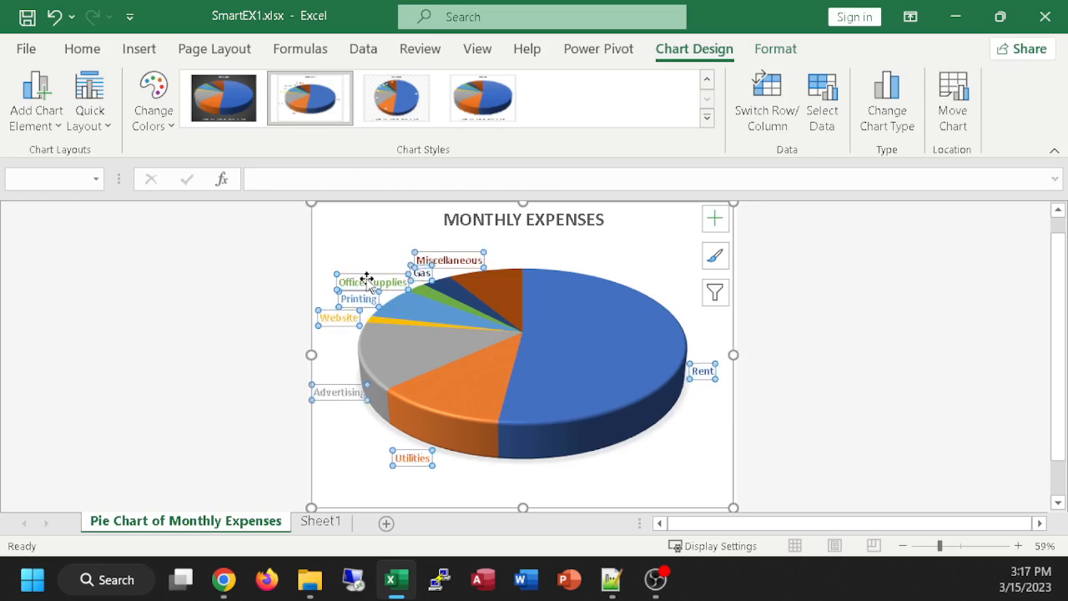
{"action": "key", "text": "ctrl+shift+comma"}
{"action": "left_click", "coordinate": [866, 394]}
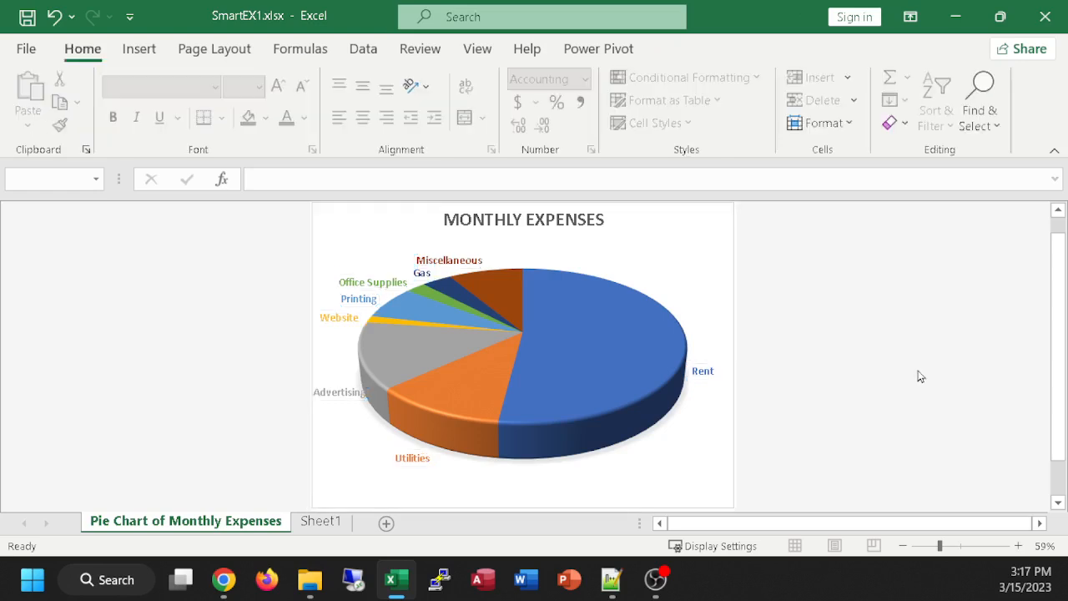
Step: Try much larger font sizes on the category labels, then reduce them to slightly above their starting size so each fits on one line
{"action": "left_click", "coordinate": [433, 260]}
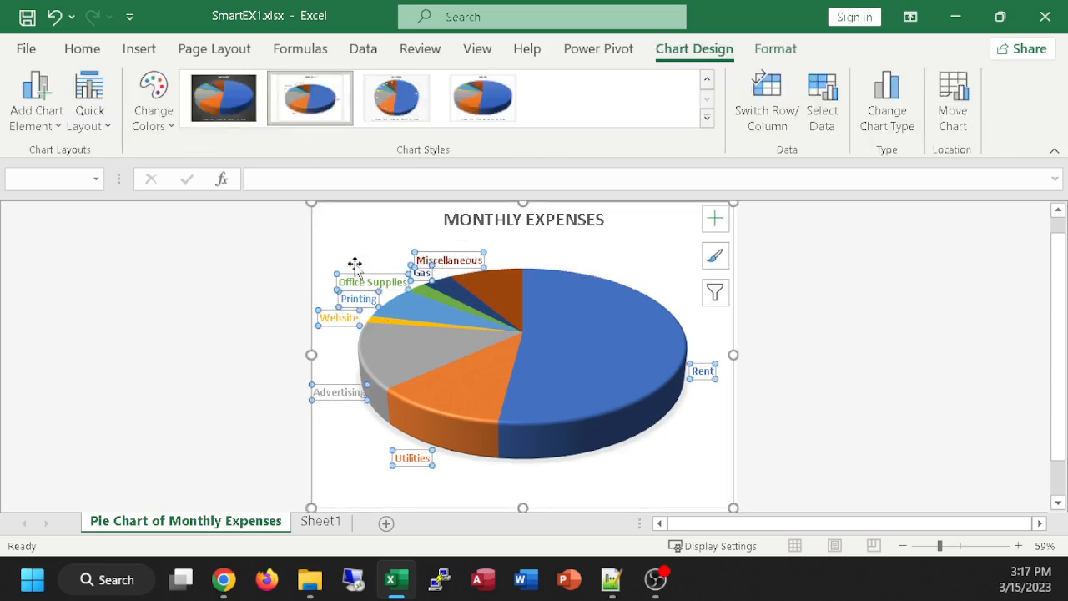
{"action": "mouse_move", "coordinate": [433, 368]}
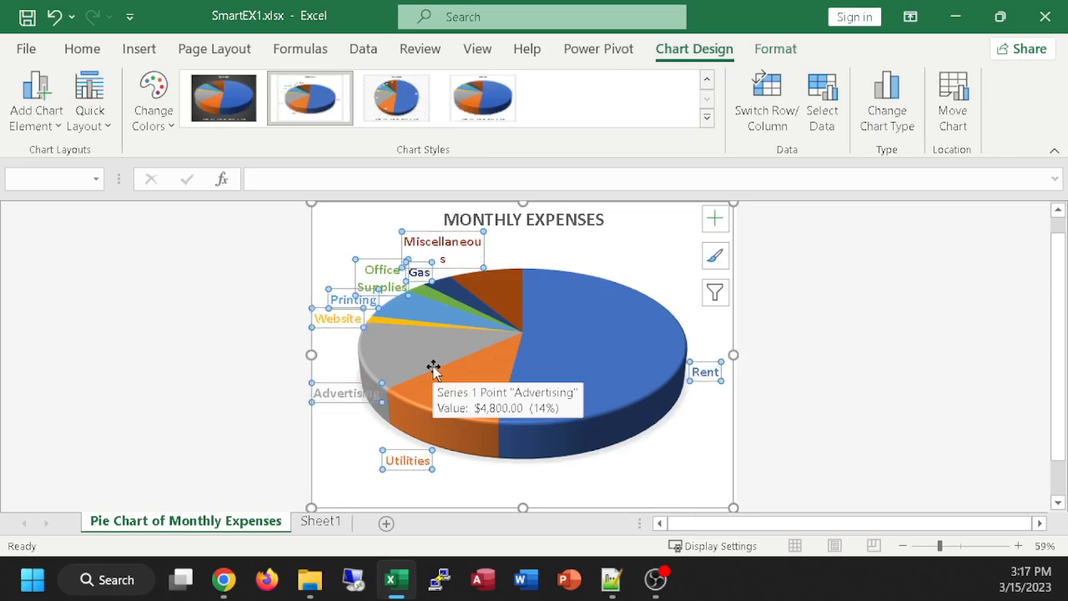
{"action": "key", "text": "ctrl+shift+period"}
{"action": "key", "text": "ctrl+shift+period"}
{"action": "key", "text": "ctrl+shift+period"}
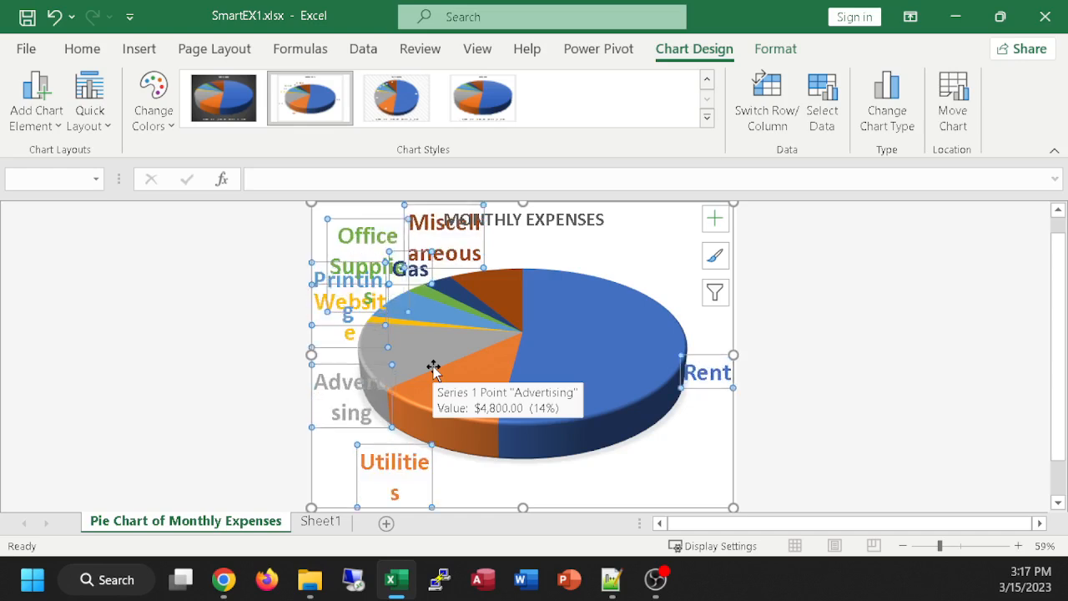
{"action": "key", "text": "ctrl+shift+comma"}
{"action": "key", "text": "ctrl+shift+comma"}
{"action": "key", "text": "ctrl+shift+comma"}
{"action": "key", "text": "ctrl+shift+comma"}
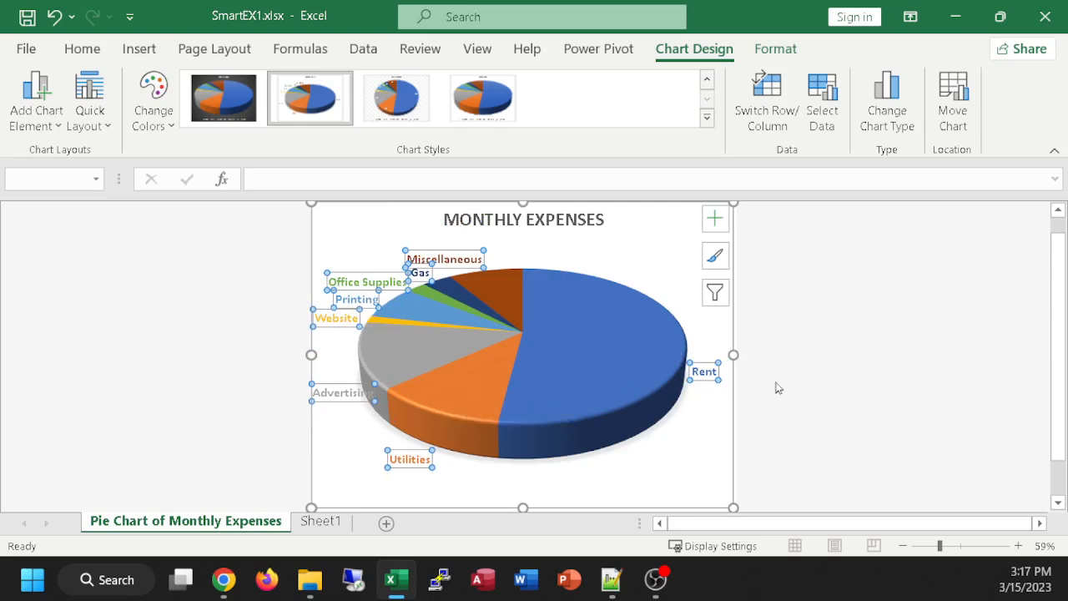
{"action": "left_click", "coordinate": [807, 374]}
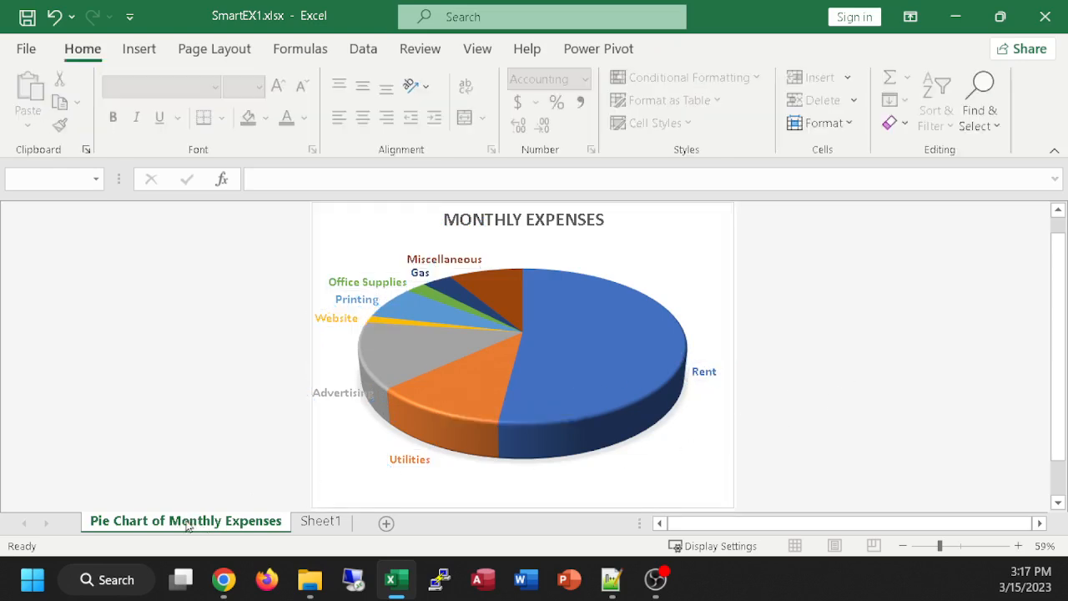
Step: Rename the Sheet1 worksheet as "Monthly Expenses Estimated"
{"action": "left_click", "coordinate": [317, 523]}
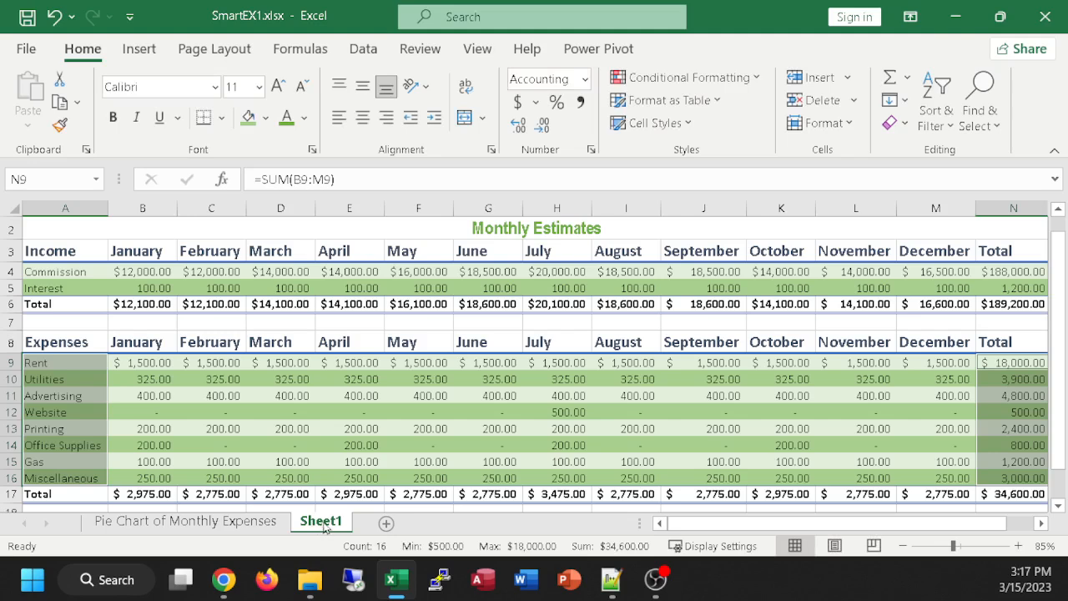
{"action": "double_click", "coordinate": [323, 523]}
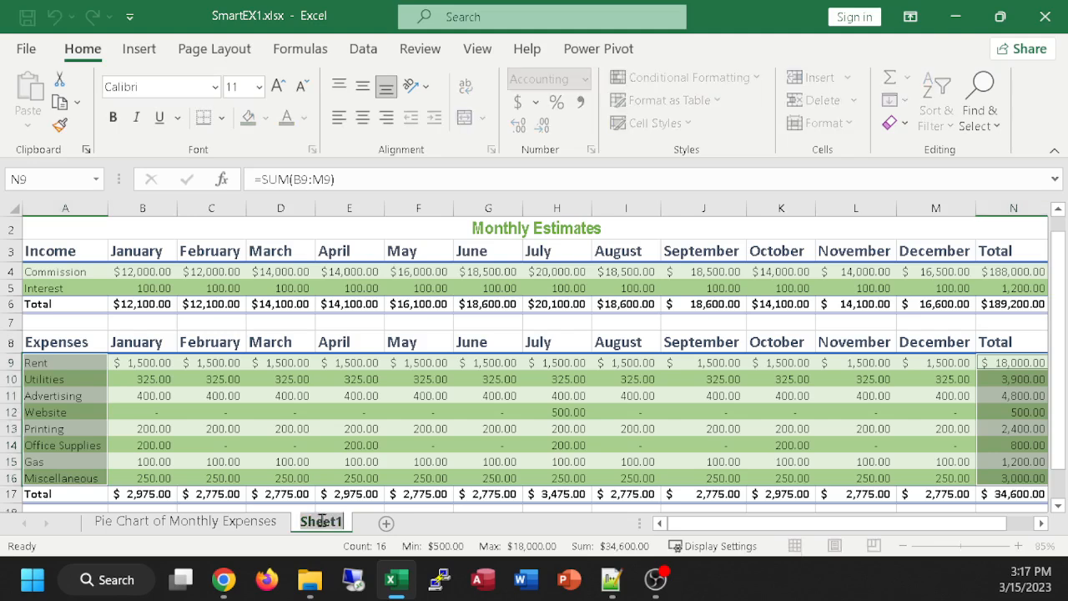
{"action": "type", "text": "Mo"}
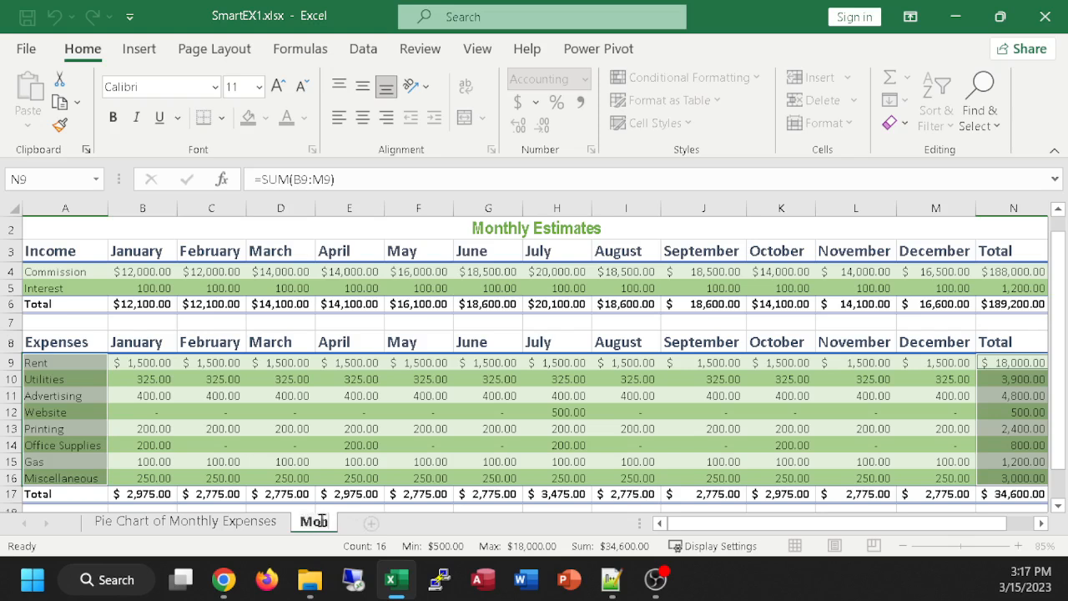
{"action": "type", "text": "nthly E"}
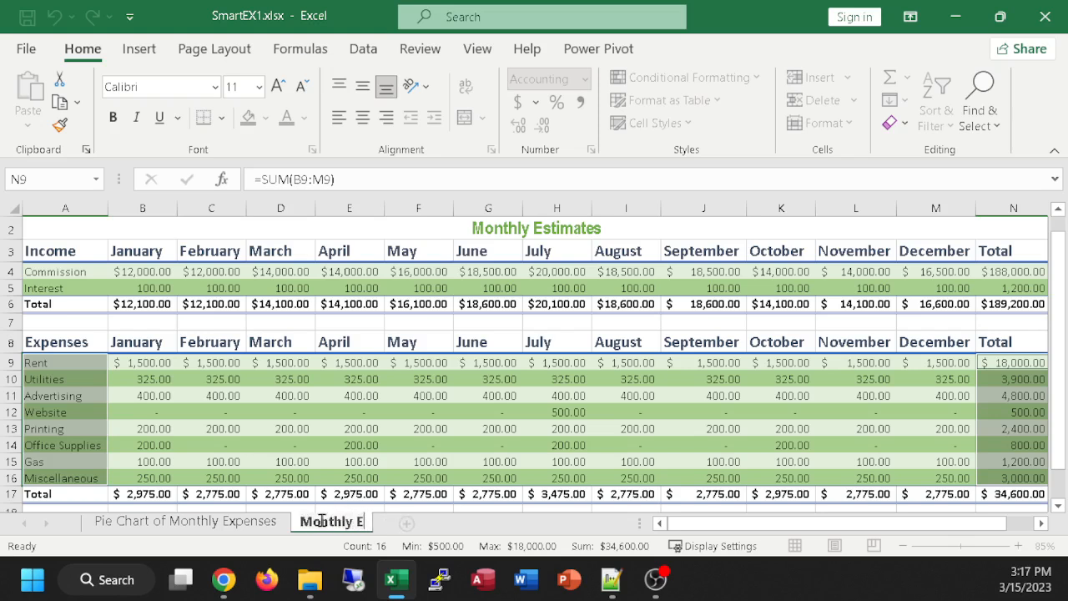
{"action": "type", "text": "xpenses"}
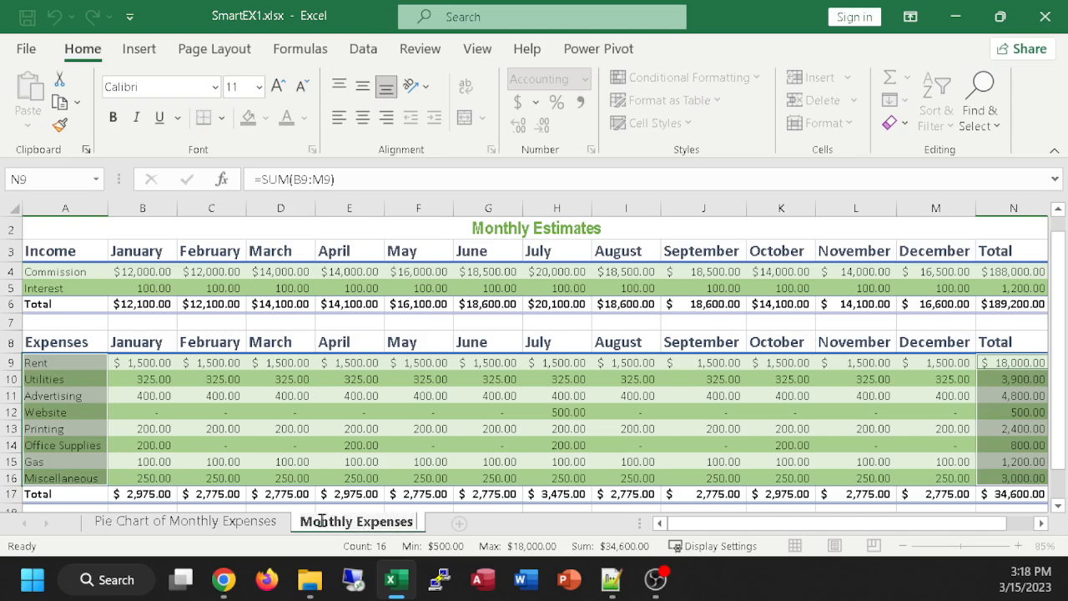
{"action": "type", "text": " Estim"}
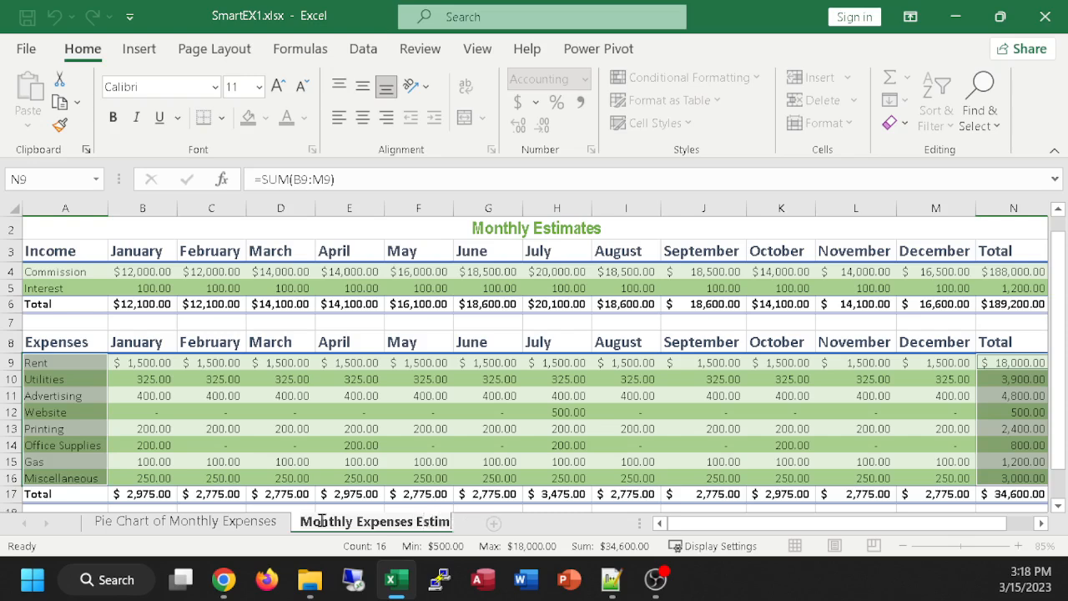
{"action": "type", "text": "ated"}
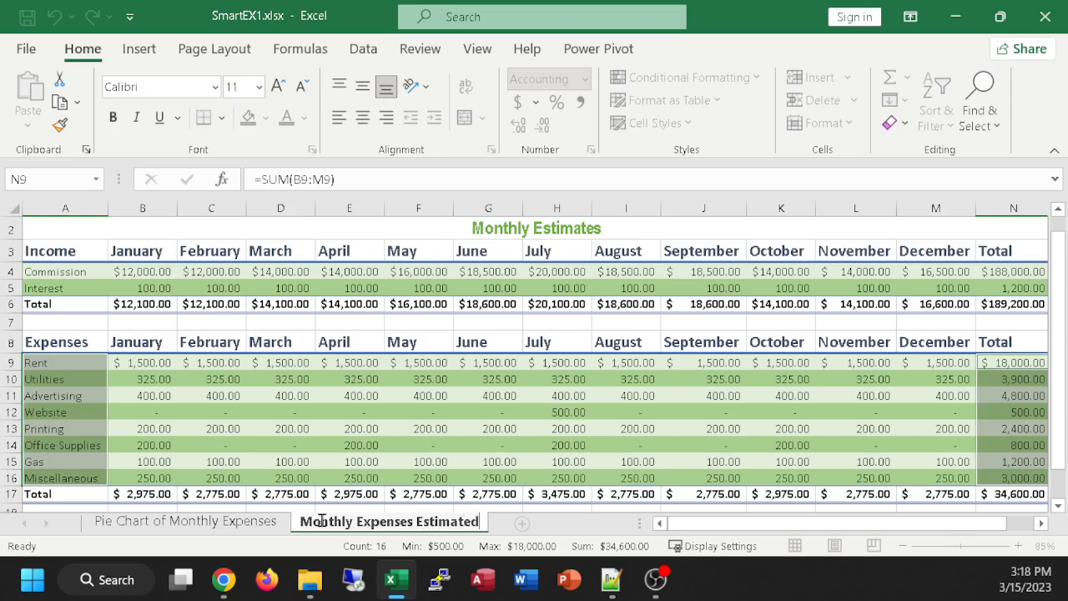
{"action": "key", "text": "Return"}
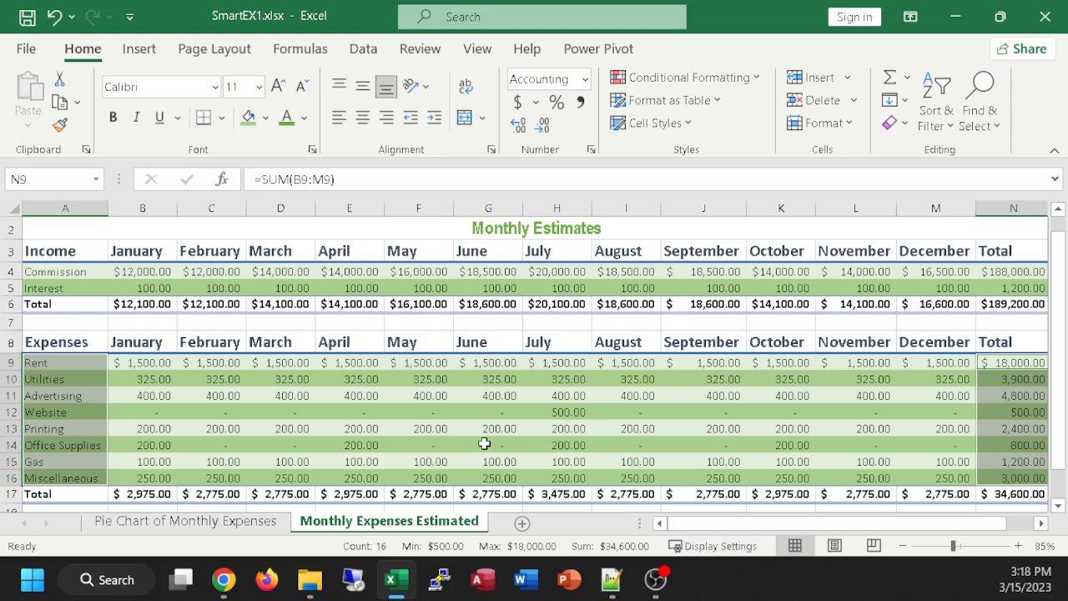
Step: Switch back and forth between the pie chart sheet and the Monthly Expenses Estimated sheet to compare the chart with its source data
{"action": "left_click_drag", "start_coordinate": [897, 527], "coordinate": [844, 523]}
{"action": "scroll", "coordinate": [472, 288], "scroll_direction": "down", "scroll_amount": 1}
{"action": "scroll", "coordinate": [472, 283], "scroll_direction": "up", "scroll_amount": 1}
{"action": "left_click", "coordinate": [179, 520]}
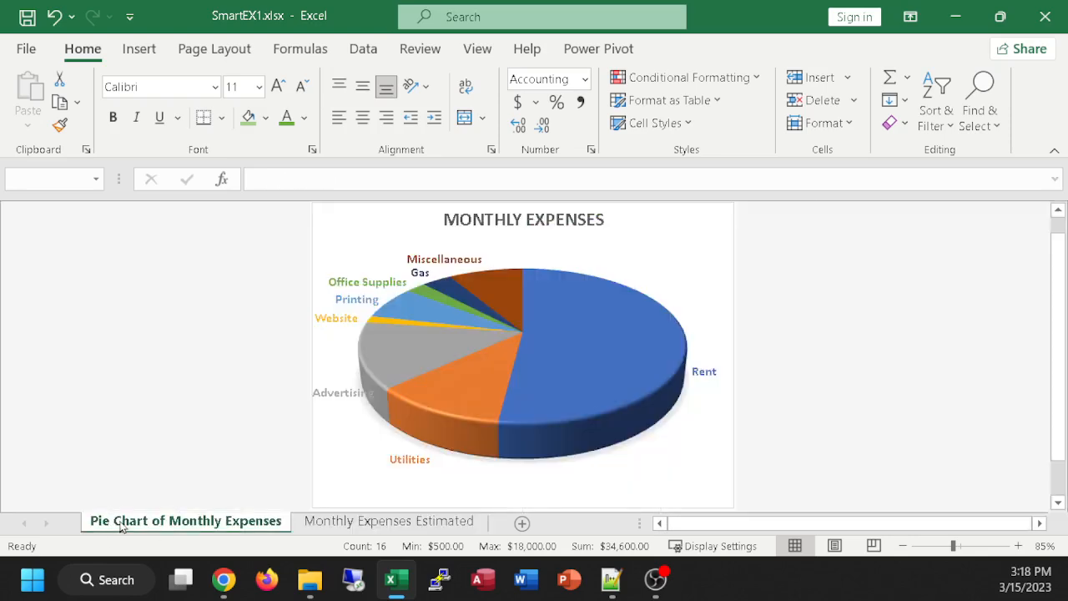
{"action": "left_click", "coordinate": [418, 524]}
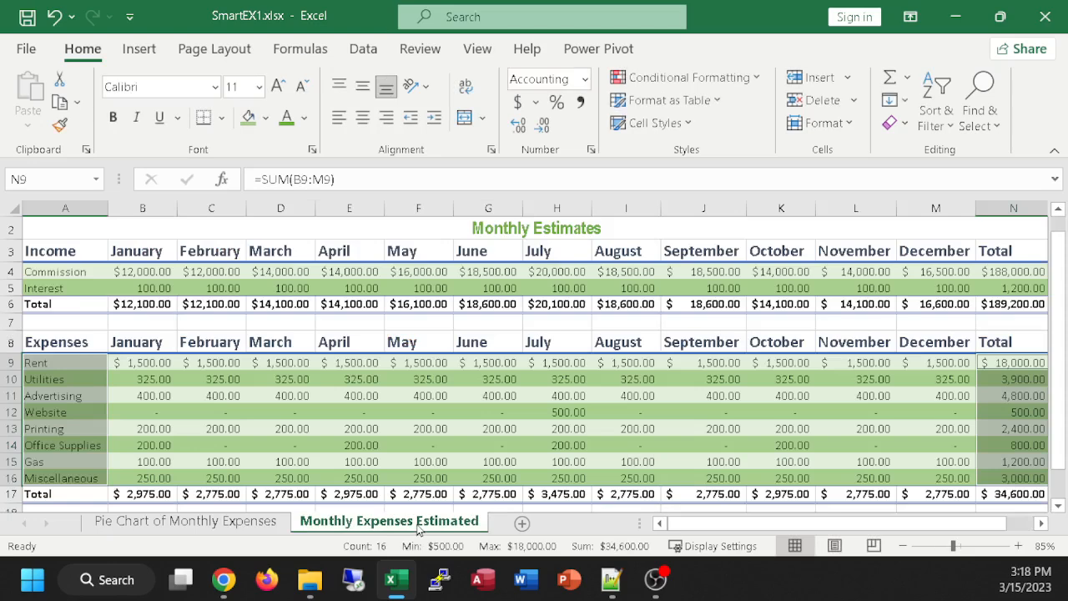
{"action": "left_click", "coordinate": [259, 526]}
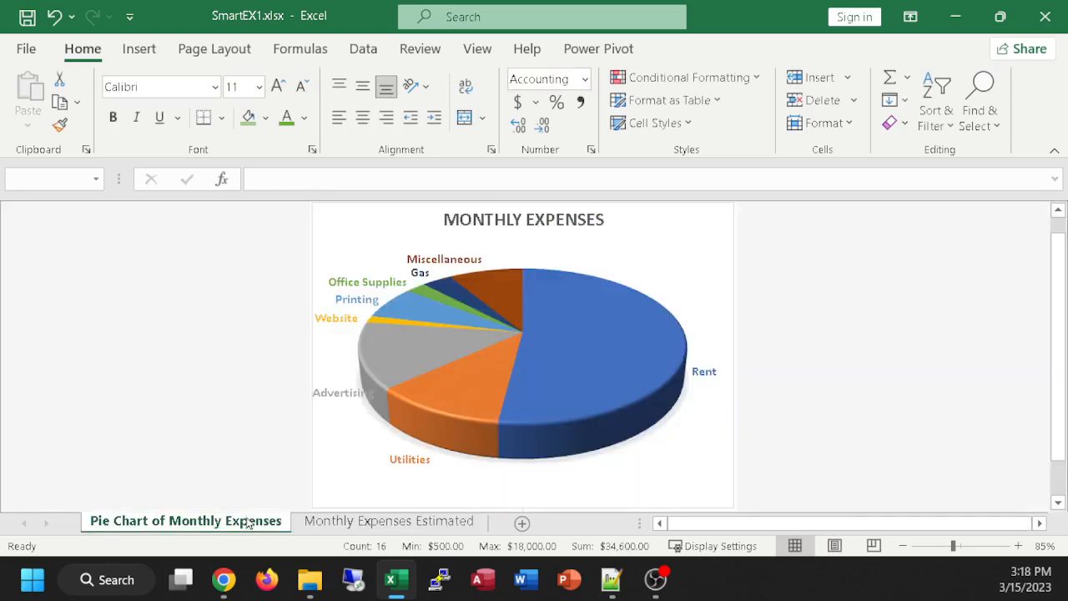
{"action": "left_click", "coordinate": [353, 524]}
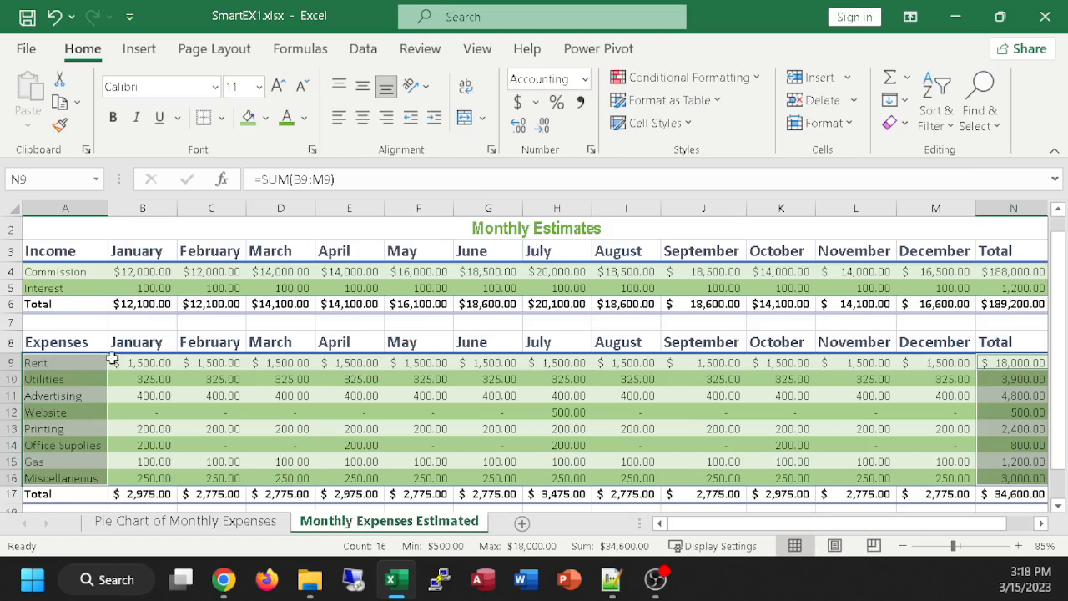
Step: Clear the January through June Rent amounts on the Monthly Expenses Estimated sheet and check the effect on the pie chart sheet
{"action": "left_click", "coordinate": [154, 361]}
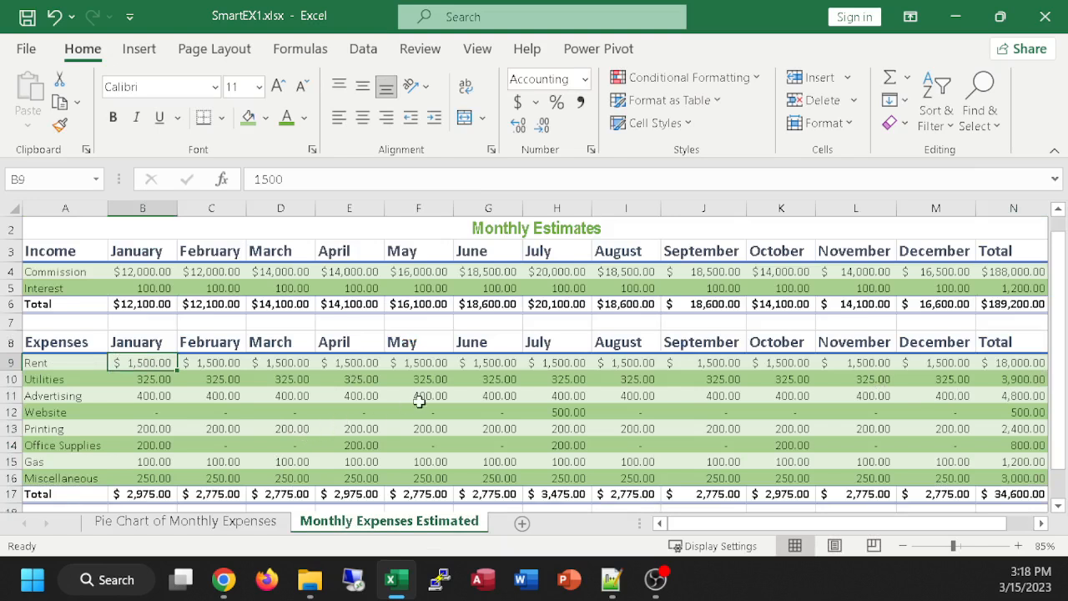
{"action": "left_click", "coordinate": [505, 362]}
{"action": "left_click_drag", "start_coordinate": [457, 363], "coordinate": [136, 360]}
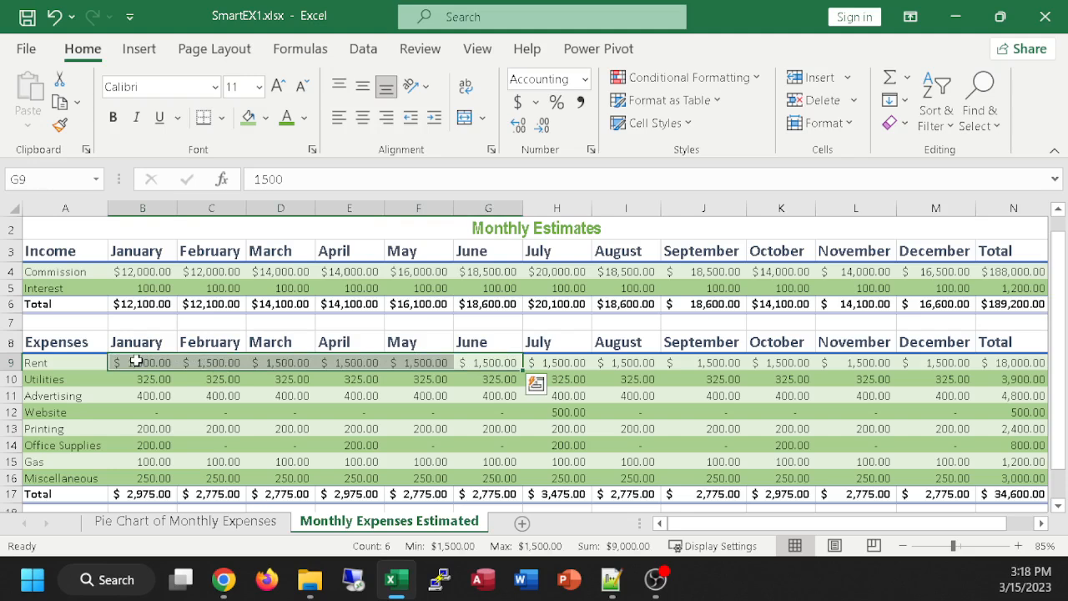
{"action": "key", "text": "Delete"}
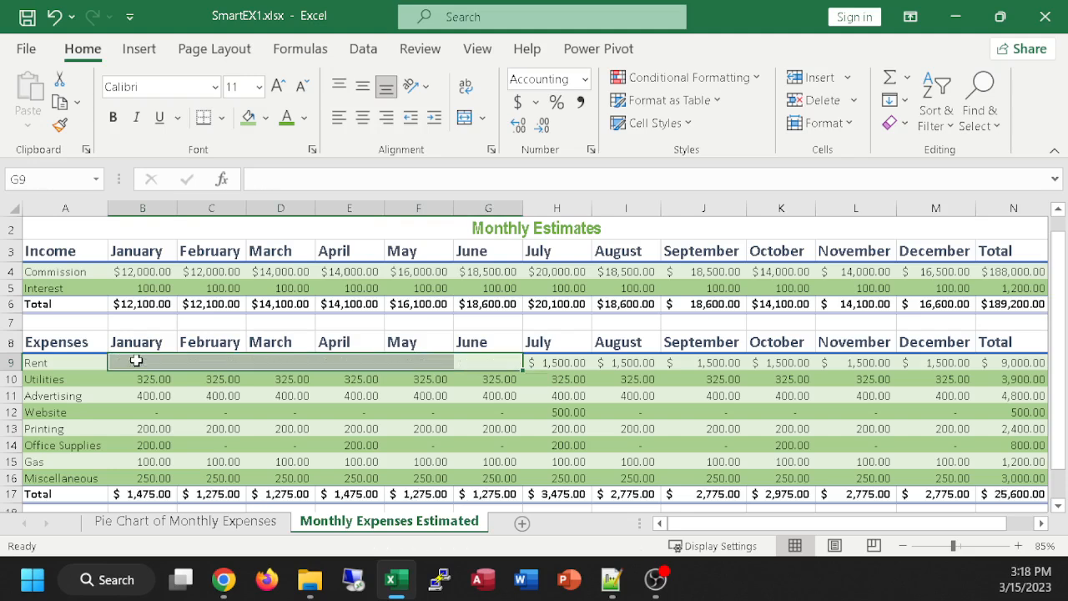
{"action": "left_click", "coordinate": [185, 520]}
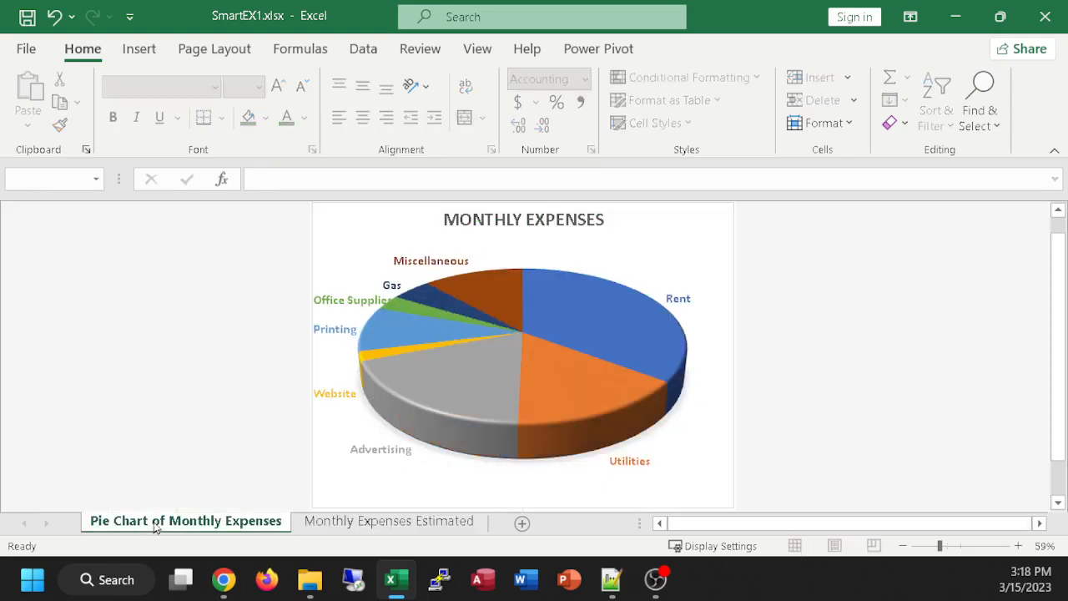
{"action": "mouse_move", "coordinate": [491, 340]}
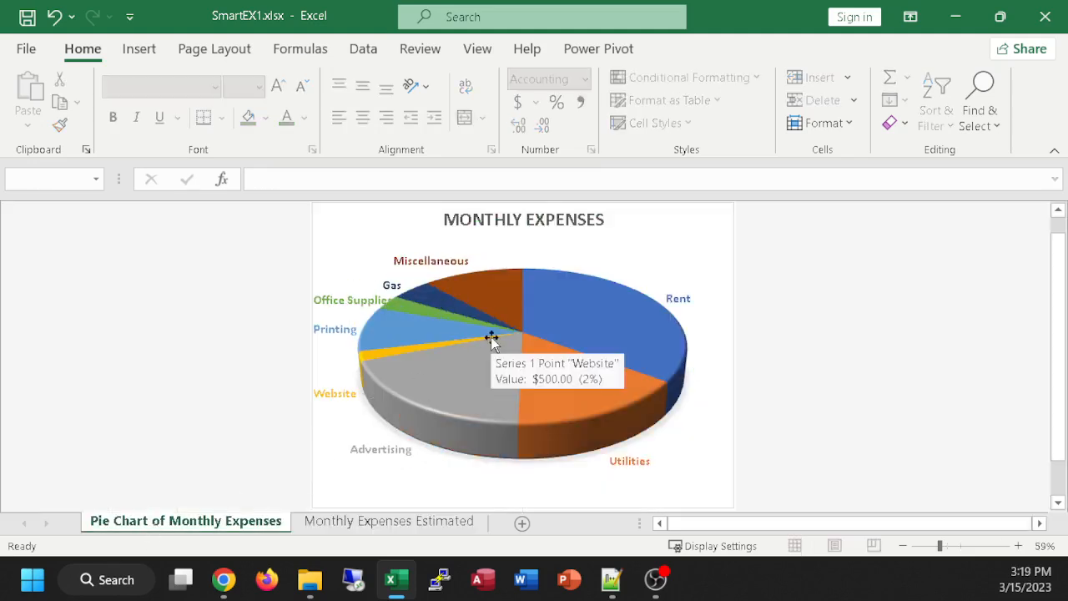
Step: Undo the clearing of the Rent amounts on the Monthly Expenses Estimated sheet and return to the pie chart sheet
{"action": "left_click", "coordinate": [354, 521]}
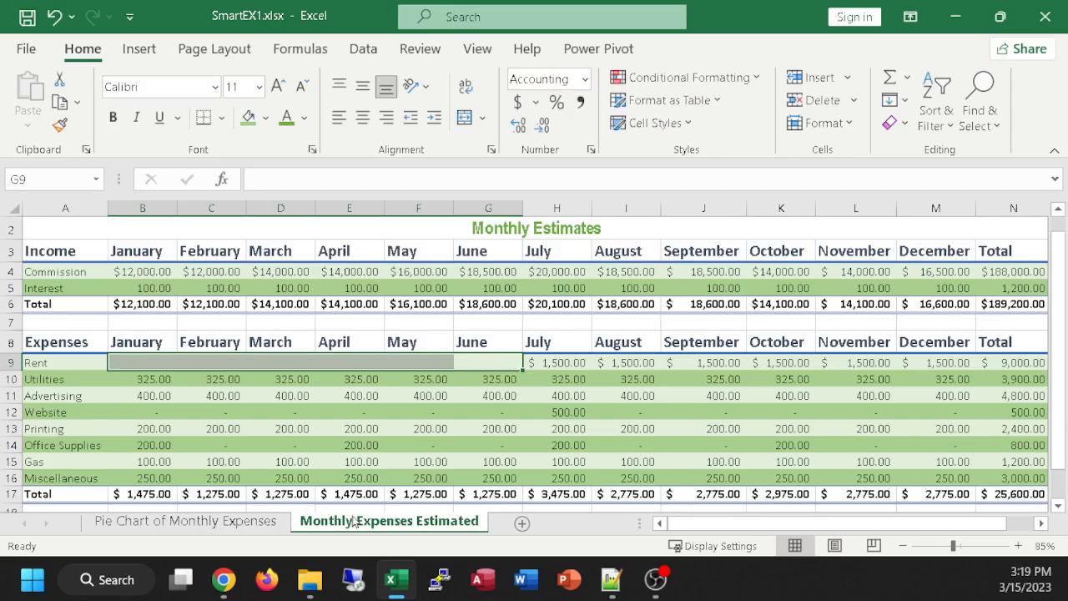
{"action": "key", "text": "ctrl+z"}
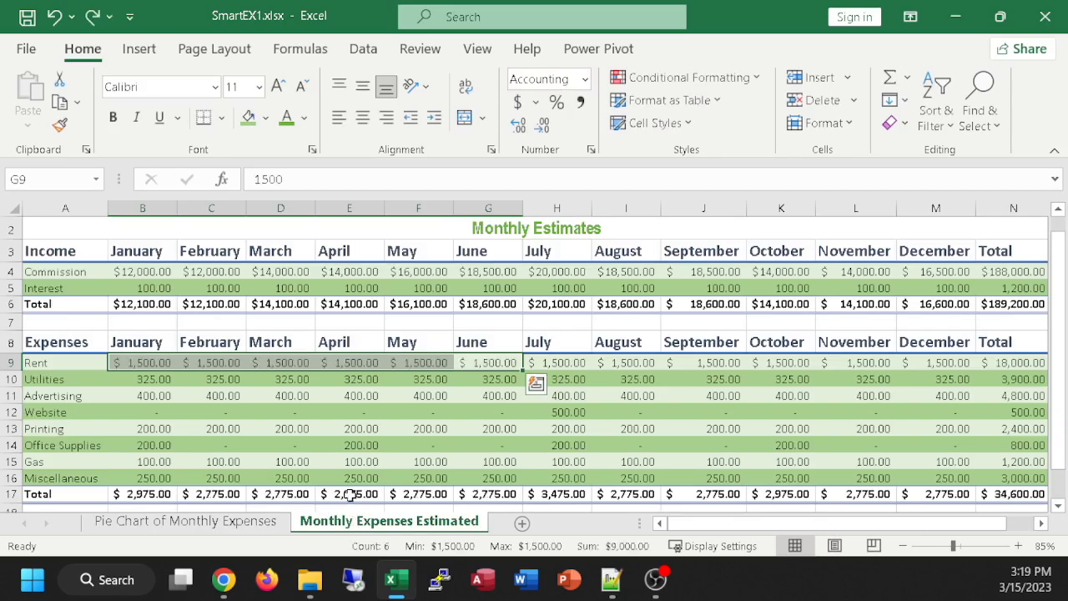
{"action": "left_click", "coordinate": [237, 525]}
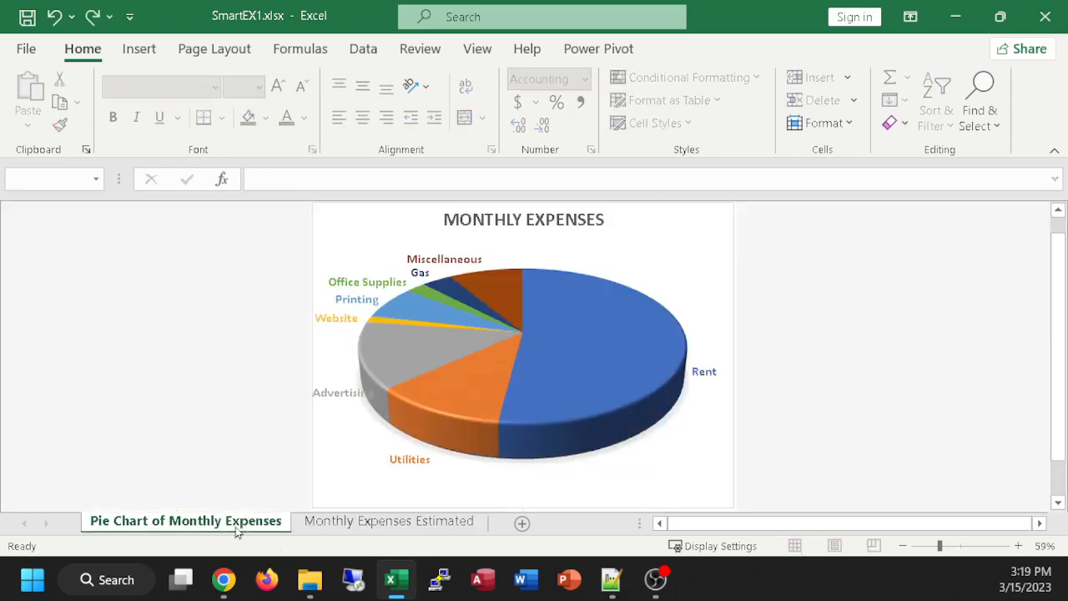
{"action": "left_click", "coordinate": [435, 522]}
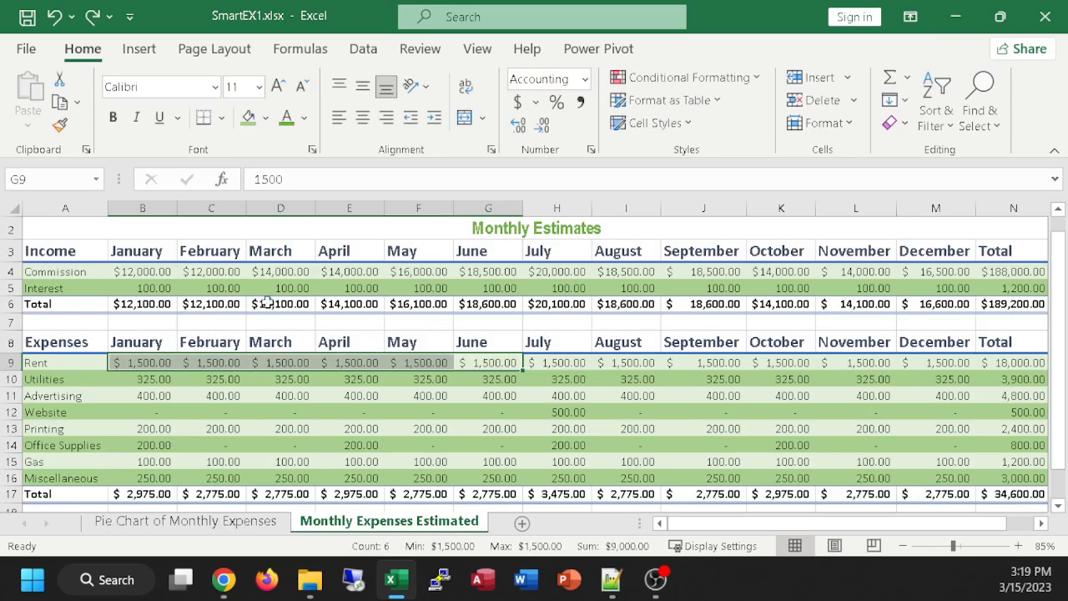
{"action": "left_click", "coordinate": [196, 526]}
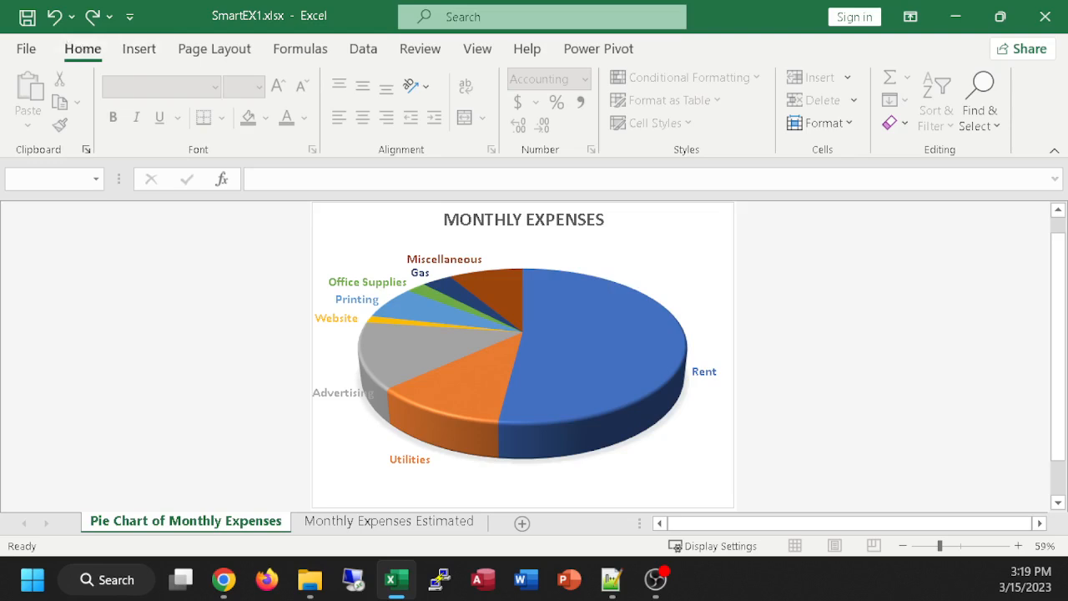
{"action": "left_click", "coordinate": [223, 579]}
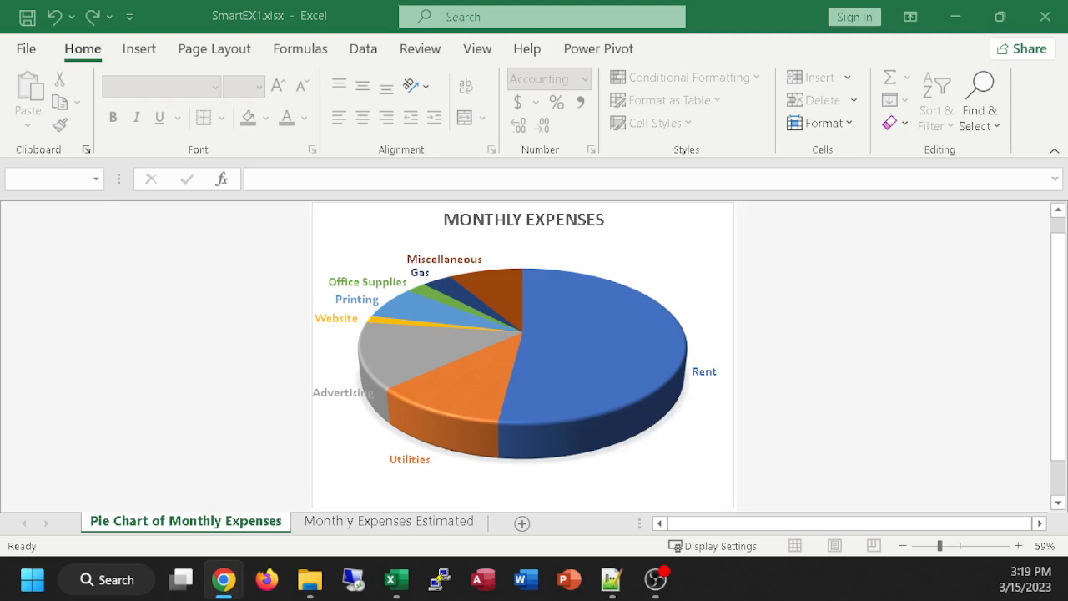
{"action": "left_click", "coordinate": [799, 253]}
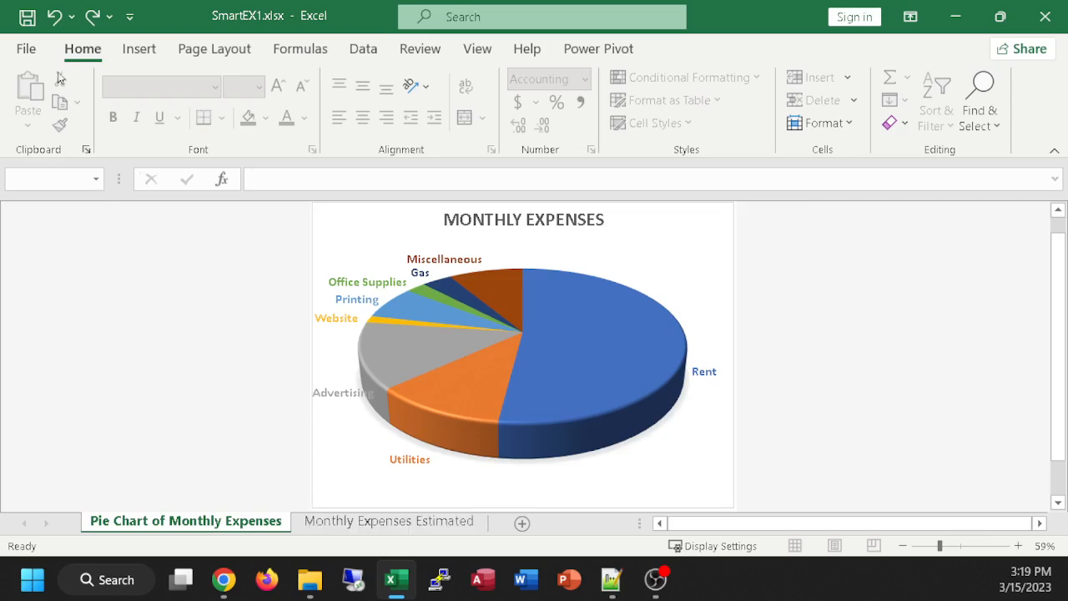
Step: Open the print settings for the pie chart sheet and examine the choices for what to print and for collation
{"action": "left_click", "coordinate": [26, 48]}
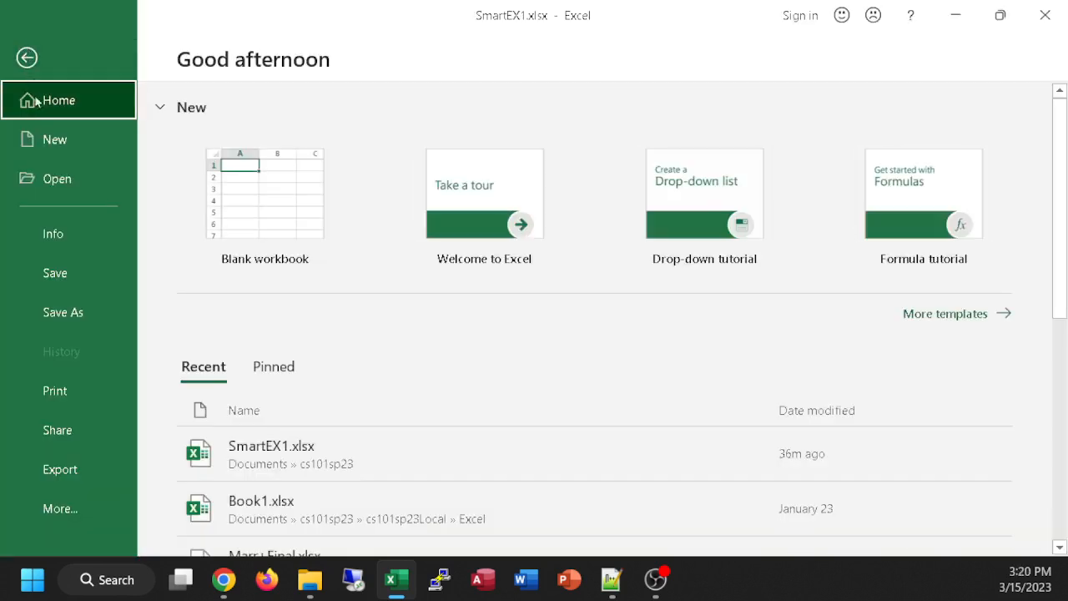
{"action": "left_click", "coordinate": [79, 389]}
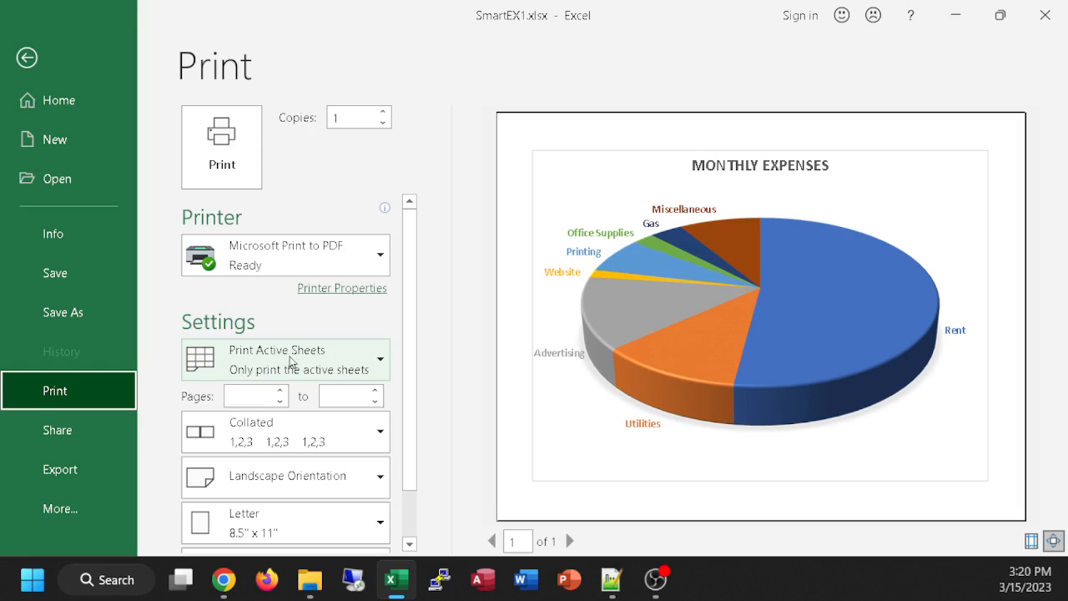
{"action": "left_click", "coordinate": [382, 362]}
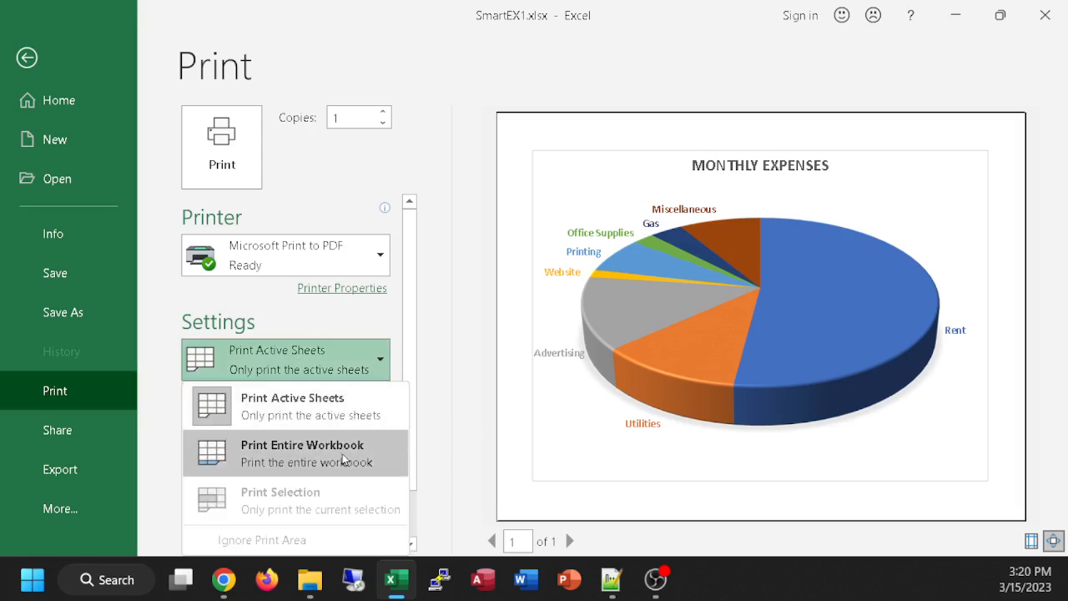
{"action": "scroll", "coordinate": [417, 317], "scroll_direction": "down", "scroll_amount": 1}
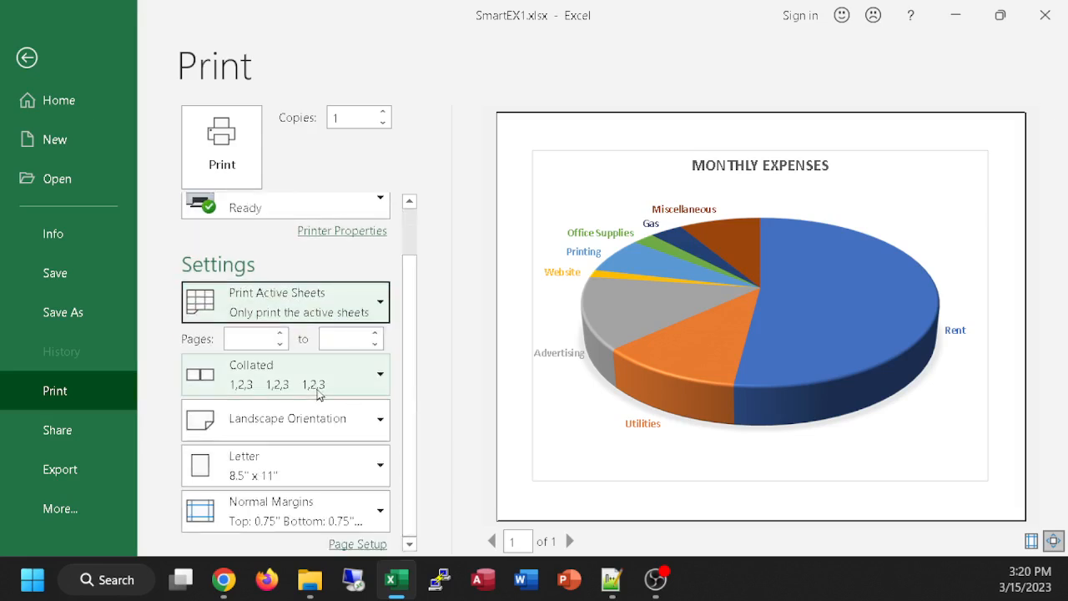
{"action": "left_click", "coordinate": [258, 385]}
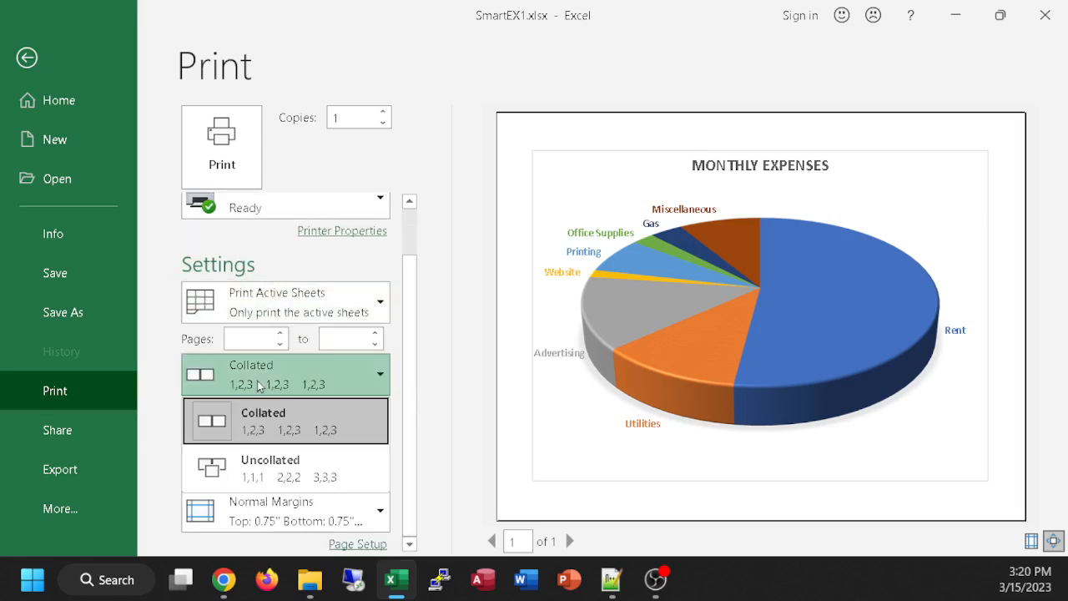
{"action": "left_click", "coordinate": [283, 478]}
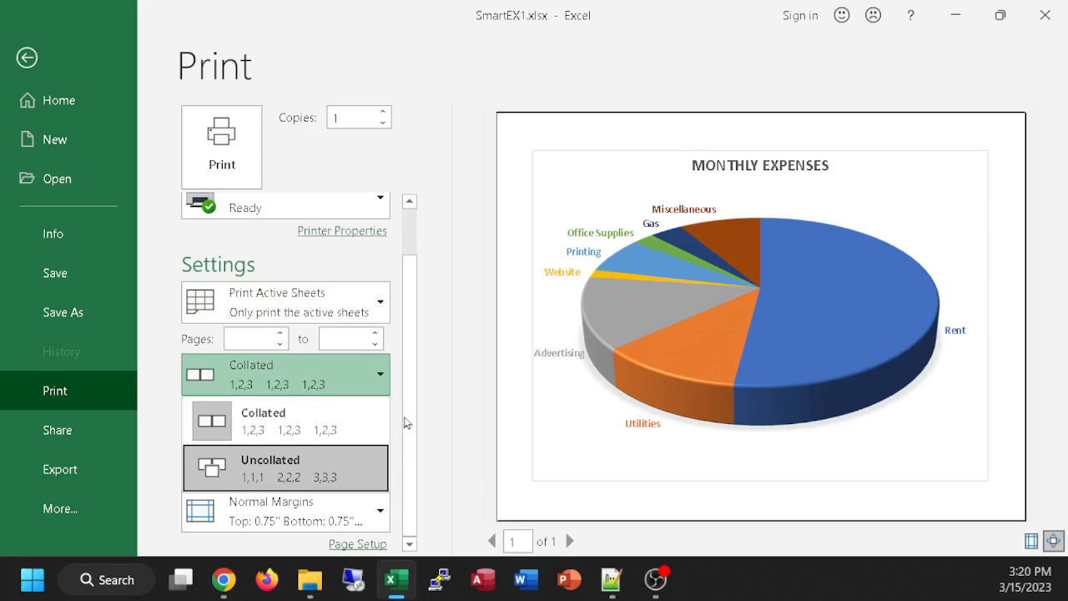
{"action": "scroll", "coordinate": [403, 383], "scroll_direction": "up", "scroll_amount": 1}
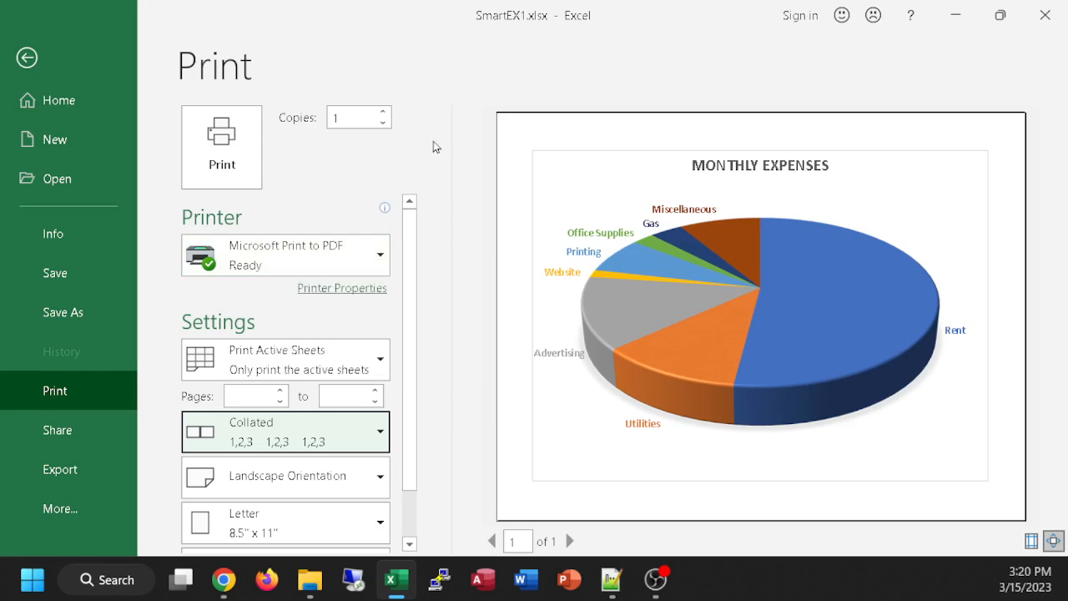
Step: Examine the available printers and the remaining print settings for the chart, and return to the workbook without printing
{"action": "left_click", "coordinate": [378, 257]}
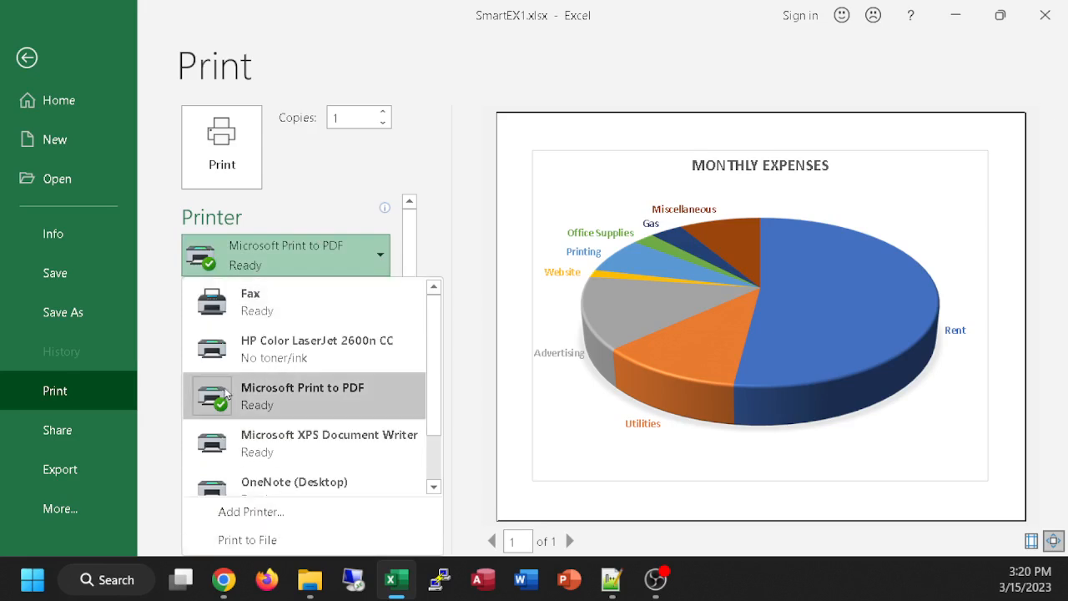
{"action": "mouse_move", "coordinate": [225, 396]}
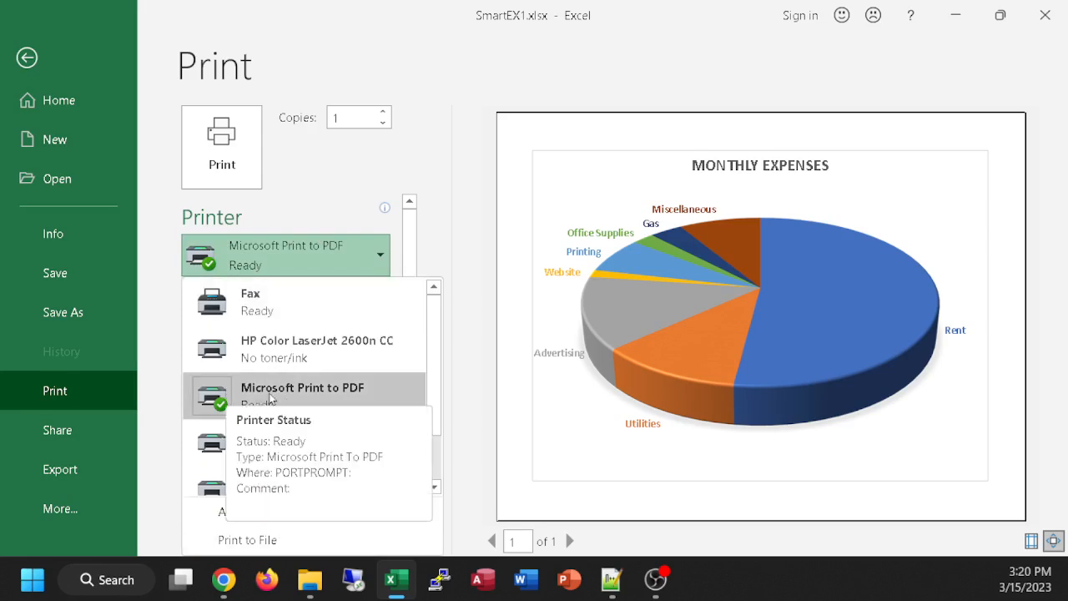
{"action": "left_click", "coordinate": [334, 146]}
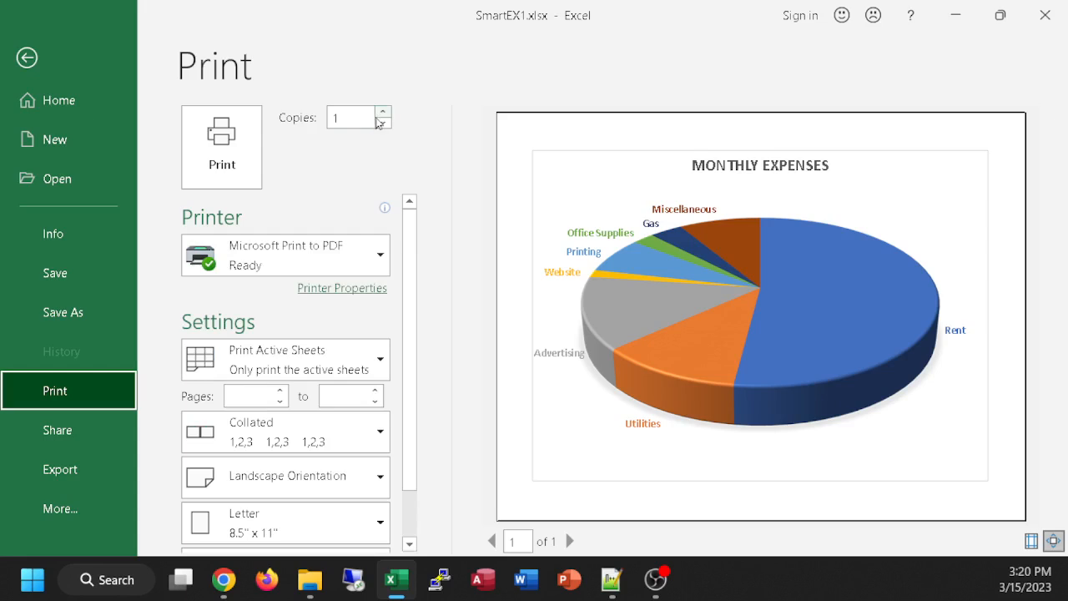
{"action": "scroll", "coordinate": [411, 275], "scroll_direction": "down", "scroll_amount": 2}
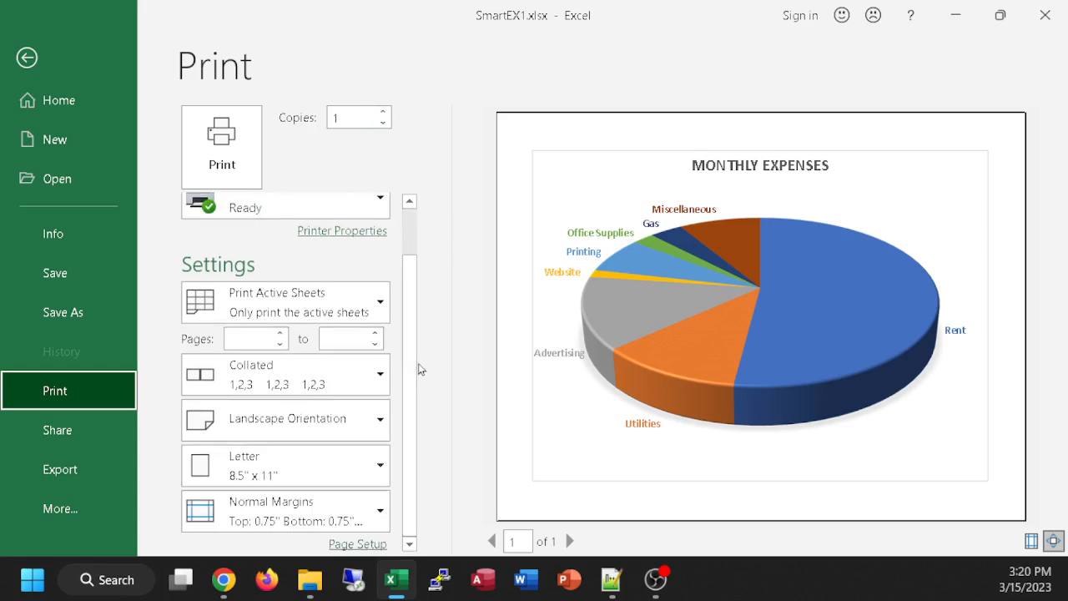
{"action": "left_click", "coordinate": [24, 56]}
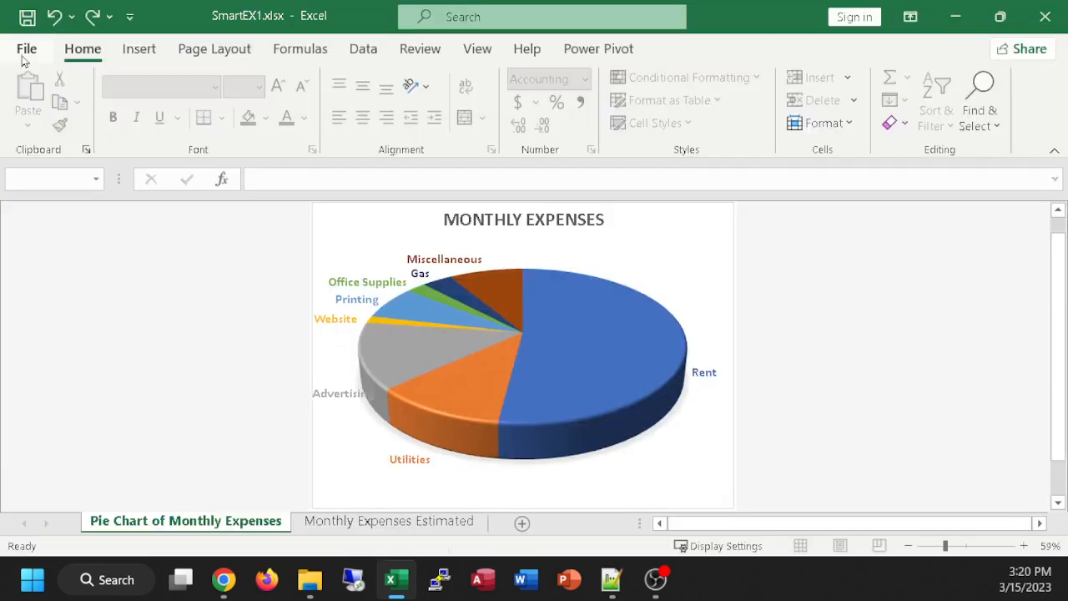
Step: Select the January through June income and expense block, including row labels, on Monthly Expenses Estimated and set printing to Print Selection
{"action": "left_click", "coordinate": [392, 524]}
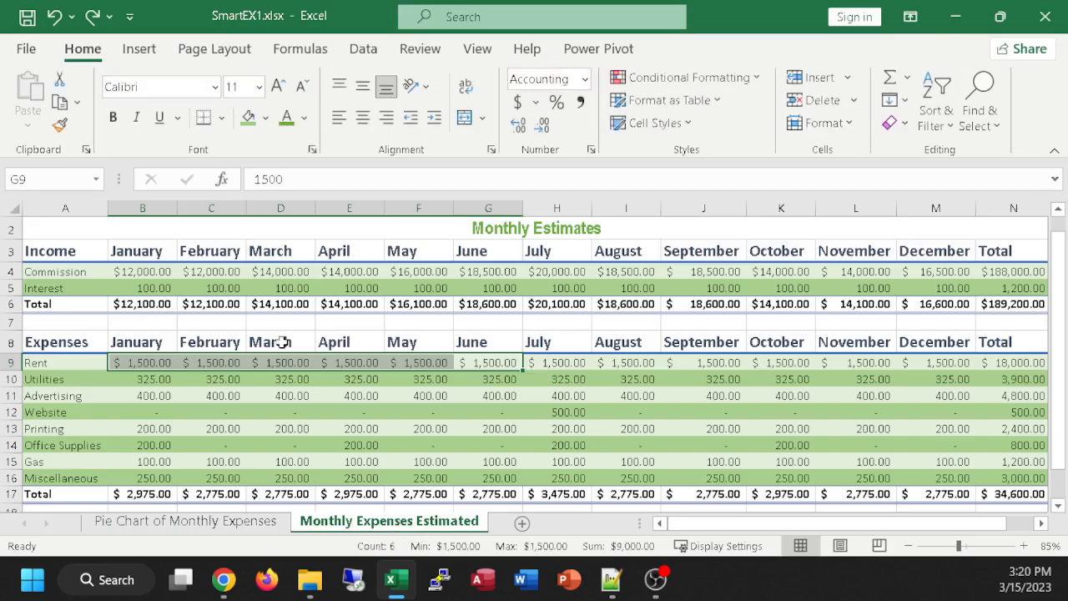
{"action": "left_click", "coordinate": [282, 342]}
{"action": "left_click_drag", "start_coordinate": [35, 251], "coordinate": [476, 484]}
{"action": "scroll", "coordinate": [493, 468], "scroll_direction": "up", "scroll_amount": 1}
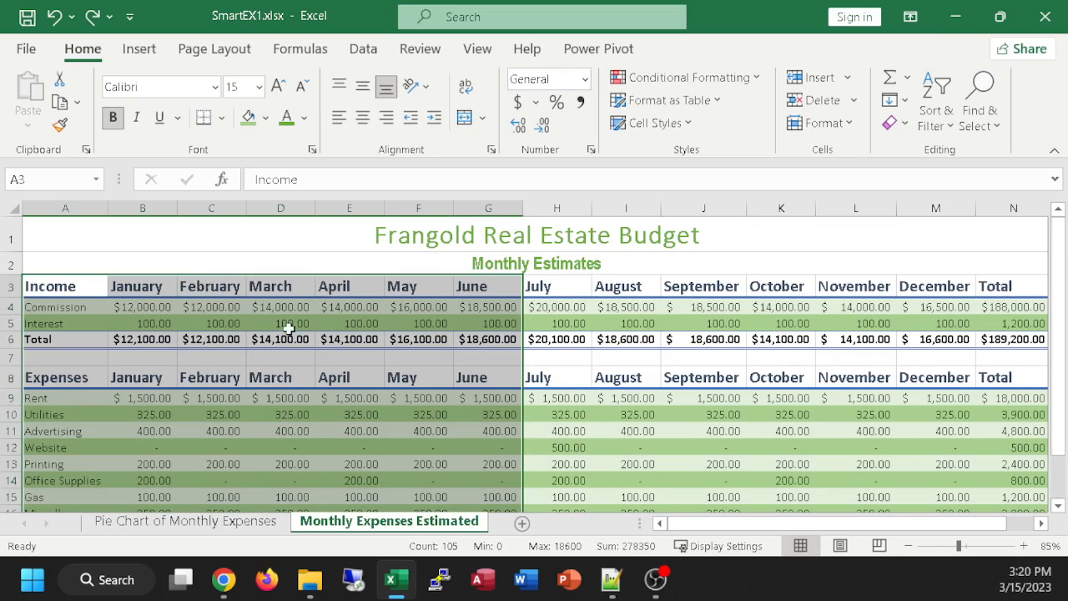
{"action": "left_click", "coordinate": [26, 49]}
{"action": "left_click", "coordinate": [71, 389]}
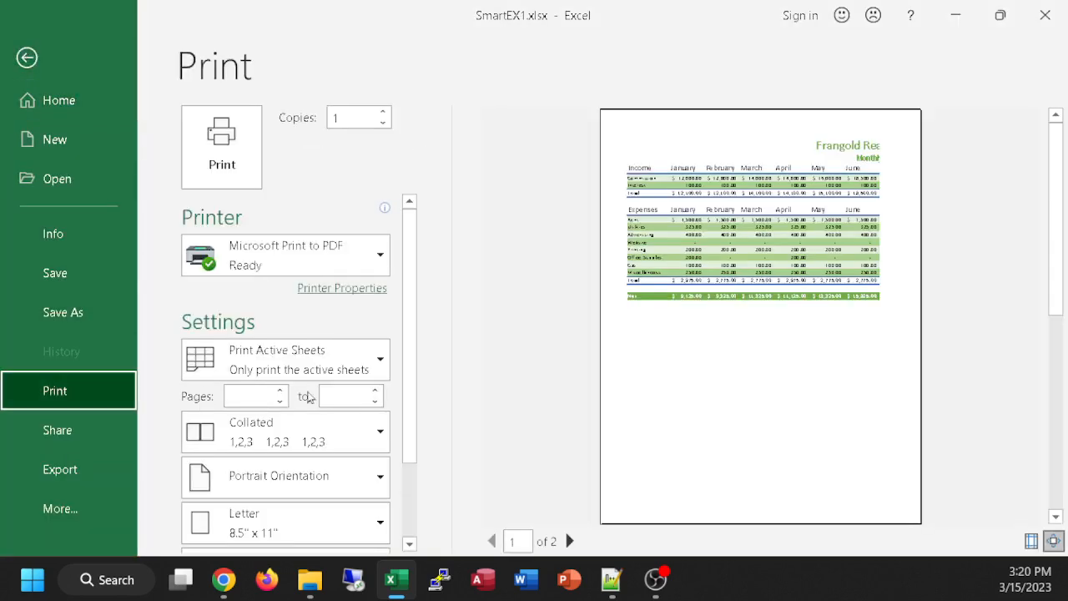
{"action": "left_click", "coordinate": [379, 362]}
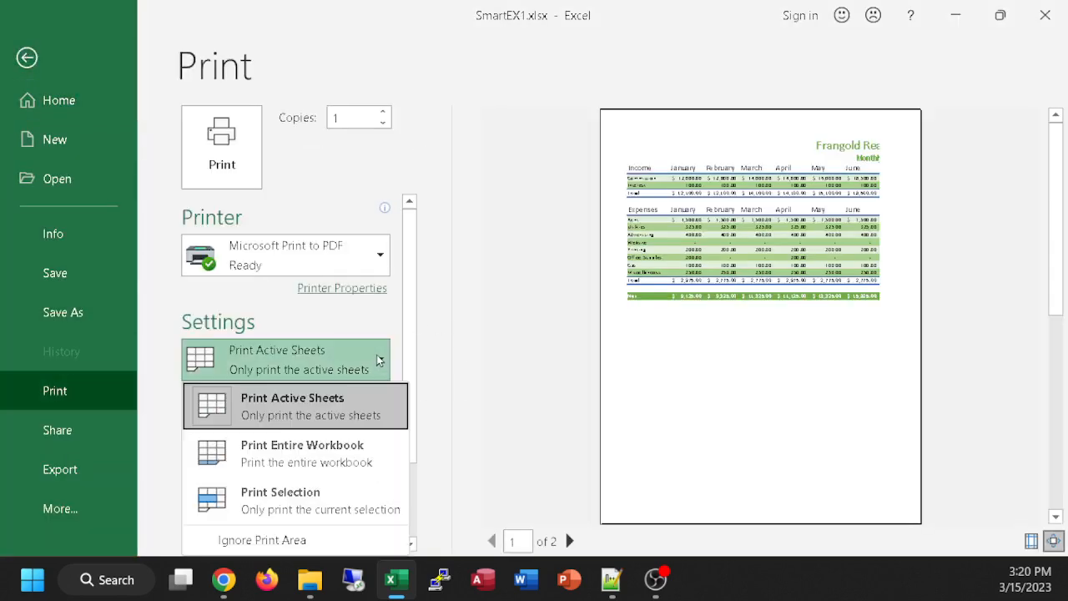
{"action": "left_click", "coordinate": [283, 501]}
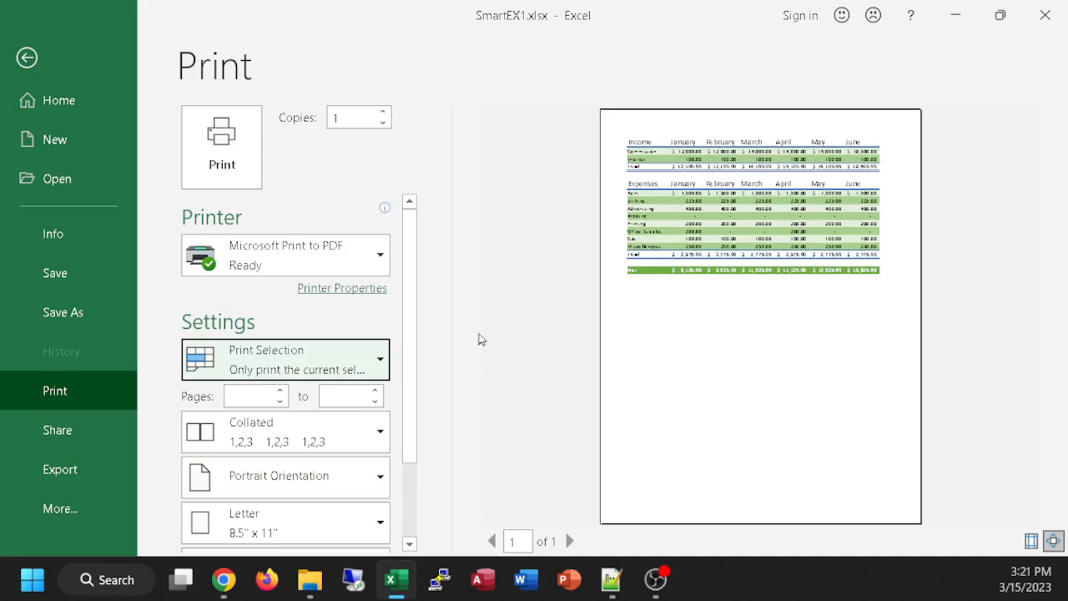
Step: Review the remaining print settings for the selection, including the paper size choices, keeping Letter
{"action": "scroll", "coordinate": [499, 334], "scroll_direction": "down", "scroll_amount": 2}
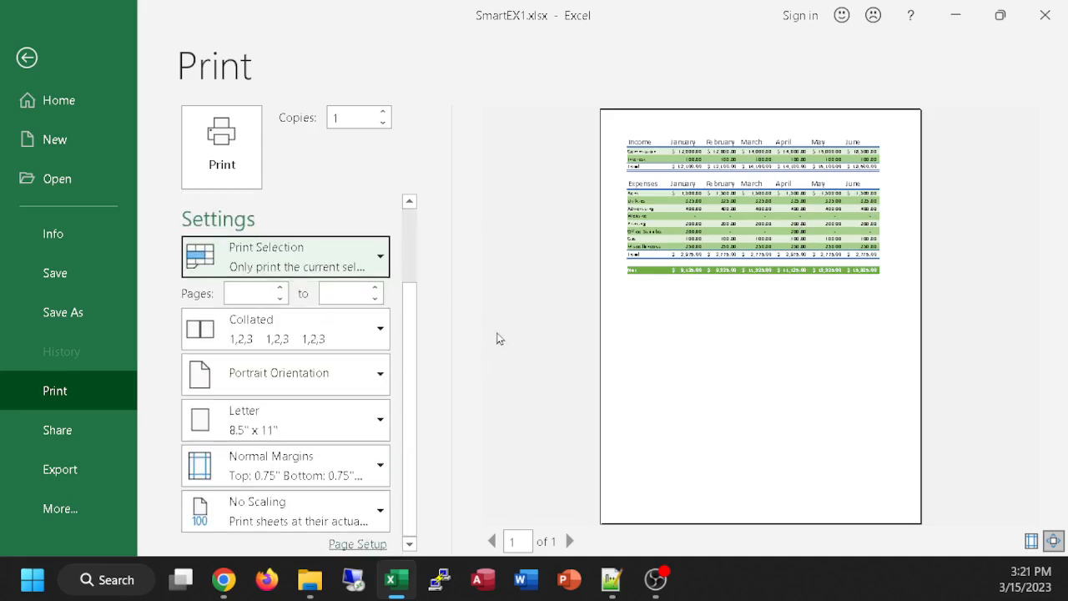
{"action": "left_click", "coordinate": [374, 421]}
{"action": "left_click", "coordinate": [374, 421]}
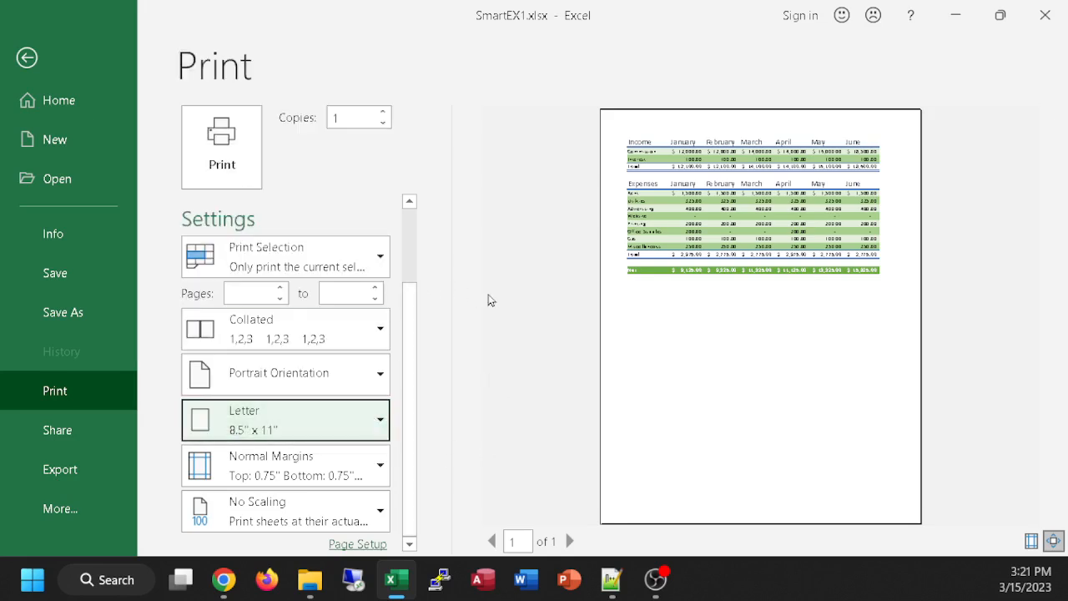
Step: Set the print selection to Landscape Orientation and check the paper size choices, keeping Letter
{"action": "left_click", "coordinate": [380, 376]}
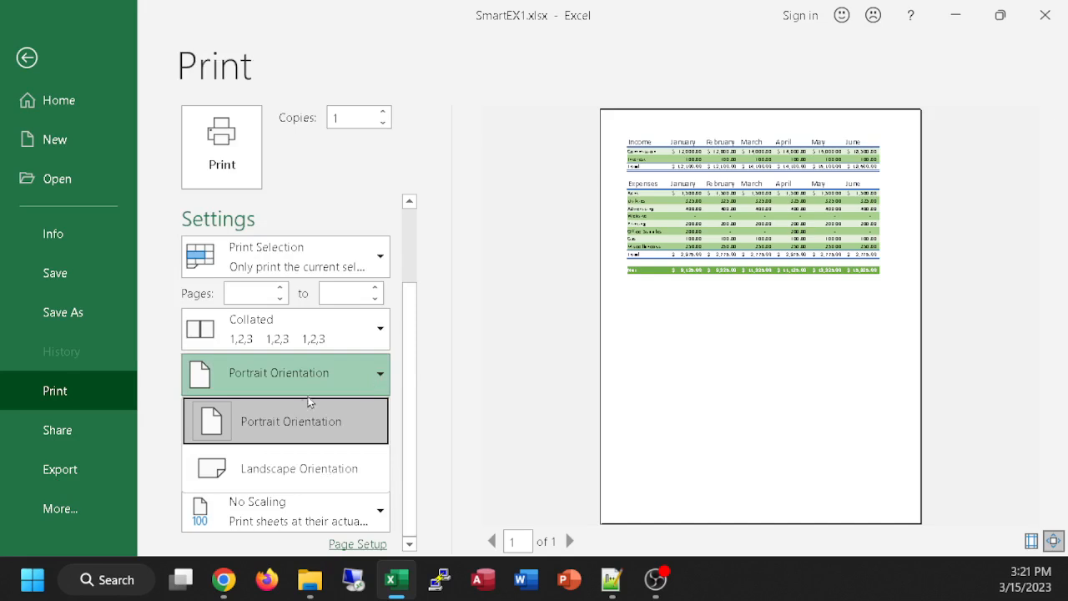
{"action": "left_click", "coordinate": [291, 468]}
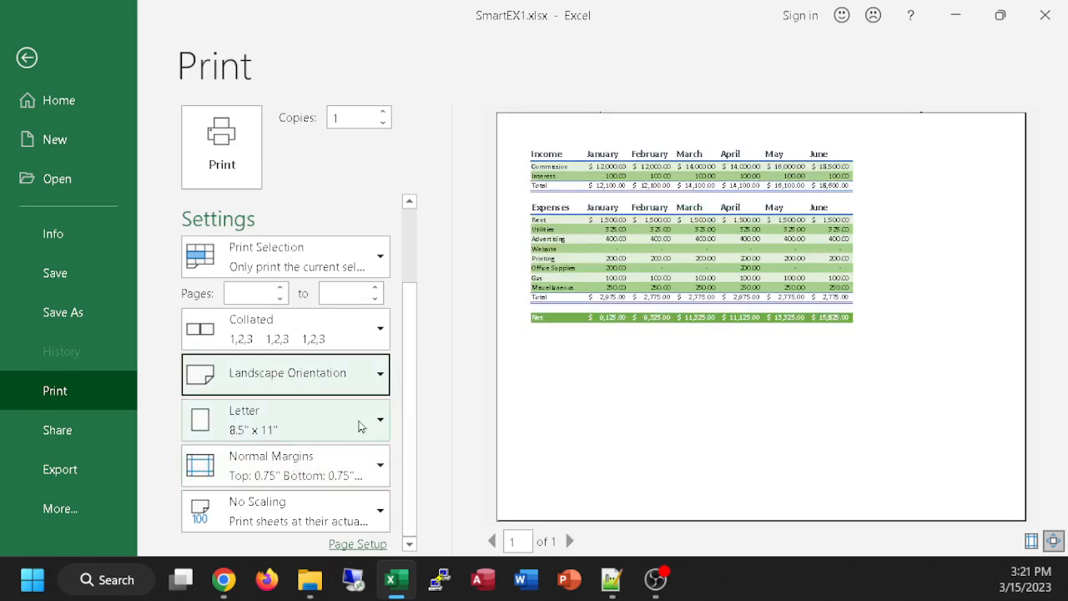
{"action": "left_click", "coordinate": [377, 419]}
{"action": "left_click", "coordinate": [438, 332]}
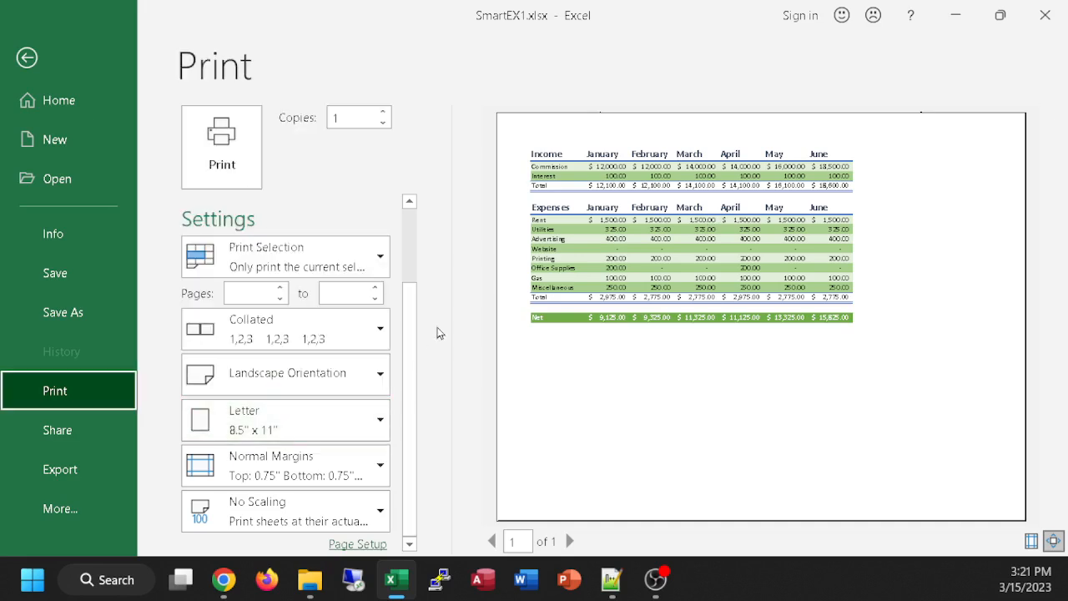
Step: Try the Fit Sheet on One Page scaling and switch the printout to Fit All Columns on One Page
{"action": "left_click", "coordinate": [375, 519]}
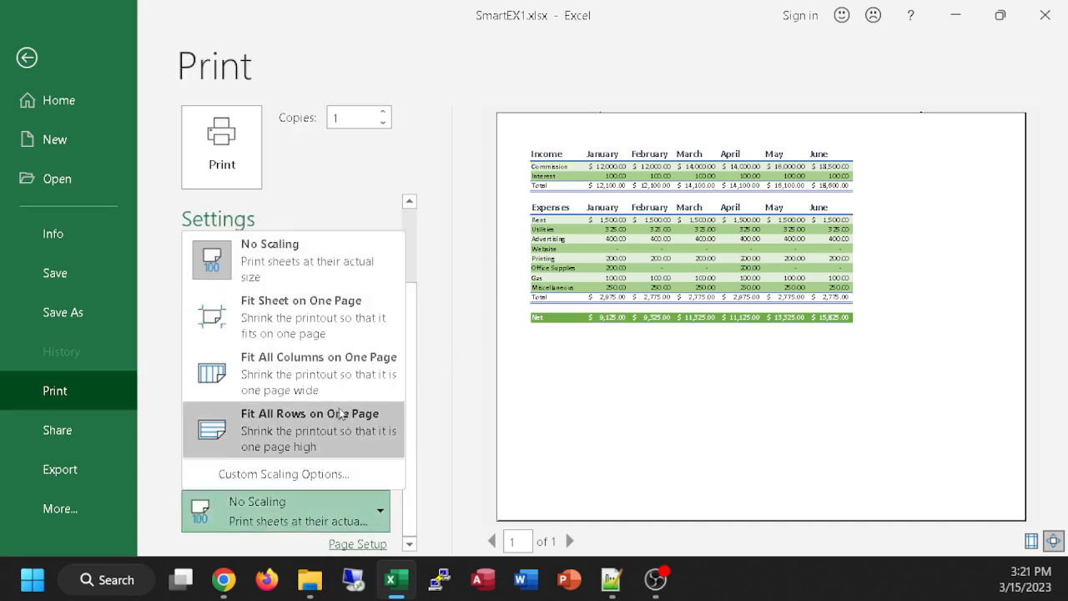
{"action": "left_click", "coordinate": [308, 329]}
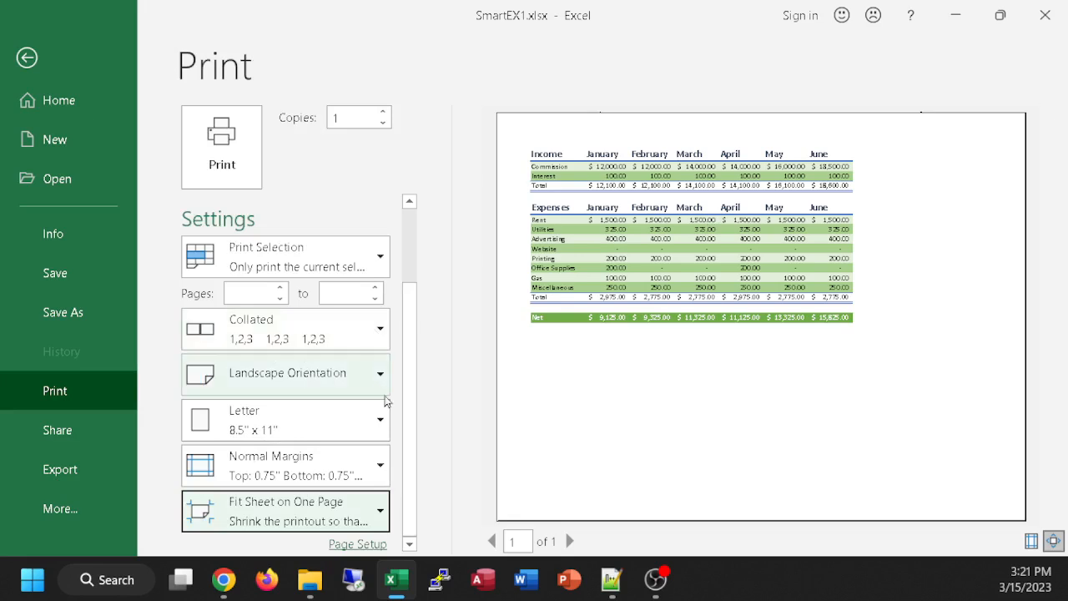
{"action": "left_click", "coordinate": [383, 515]}
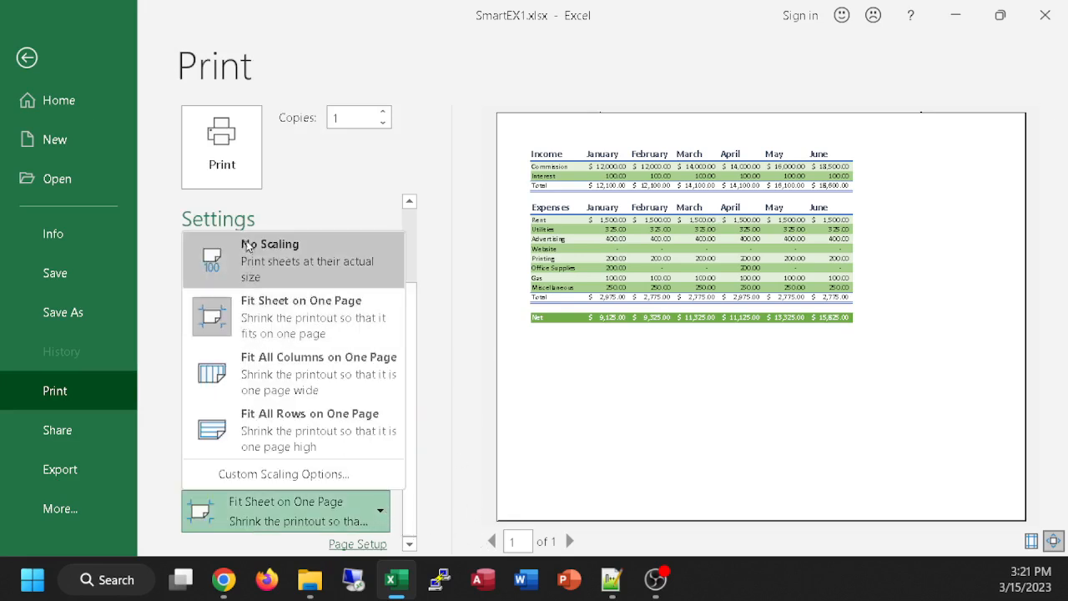
{"action": "left_click", "coordinate": [327, 368]}
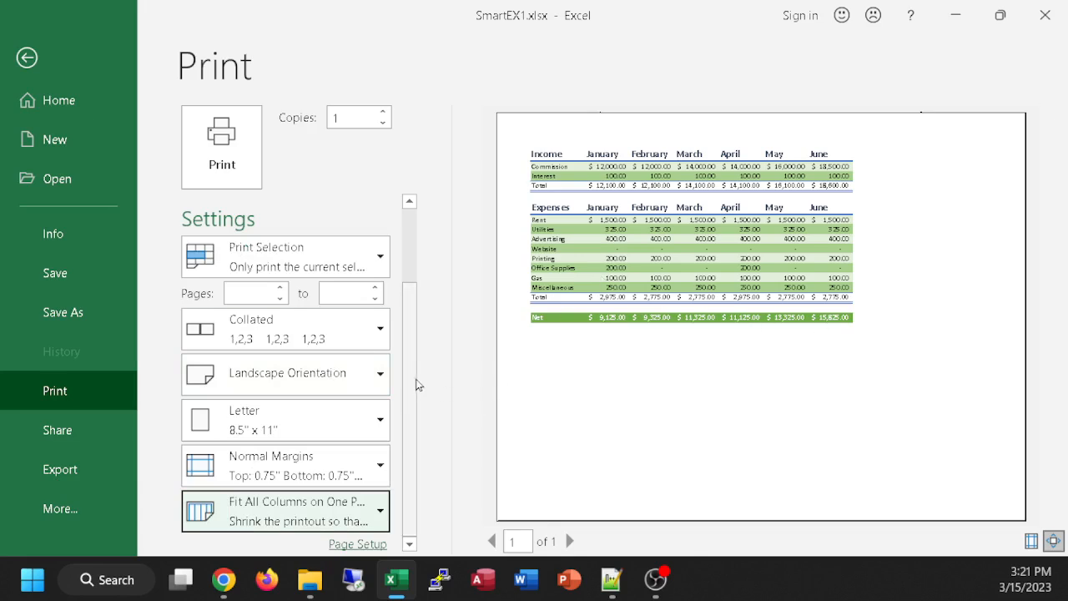
{"action": "left_click", "coordinate": [377, 512]}
{"action": "left_click_drag", "start_coordinate": [406, 493], "coordinate": [403, 300]}
{"action": "left_click_drag", "start_coordinate": [405, 281], "coordinate": [400, 477]}
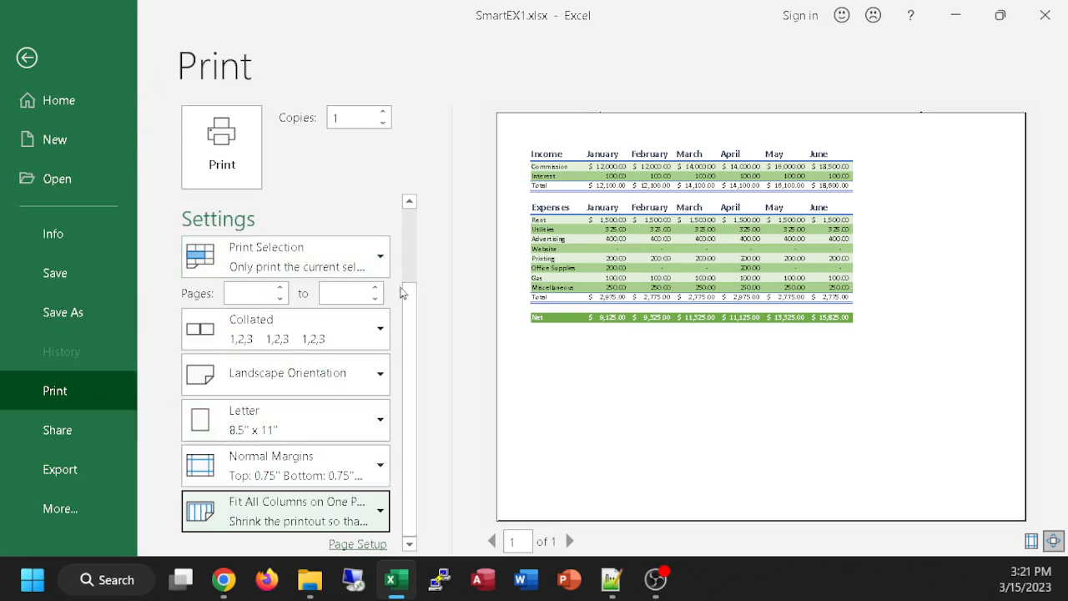
Step: Examine the list of available printers and keep Microsoft Print to PDF as the printer
{"action": "scroll", "coordinate": [408, 307], "scroll_direction": "up", "scroll_amount": 3}
{"action": "left_click", "coordinate": [351, 253]}
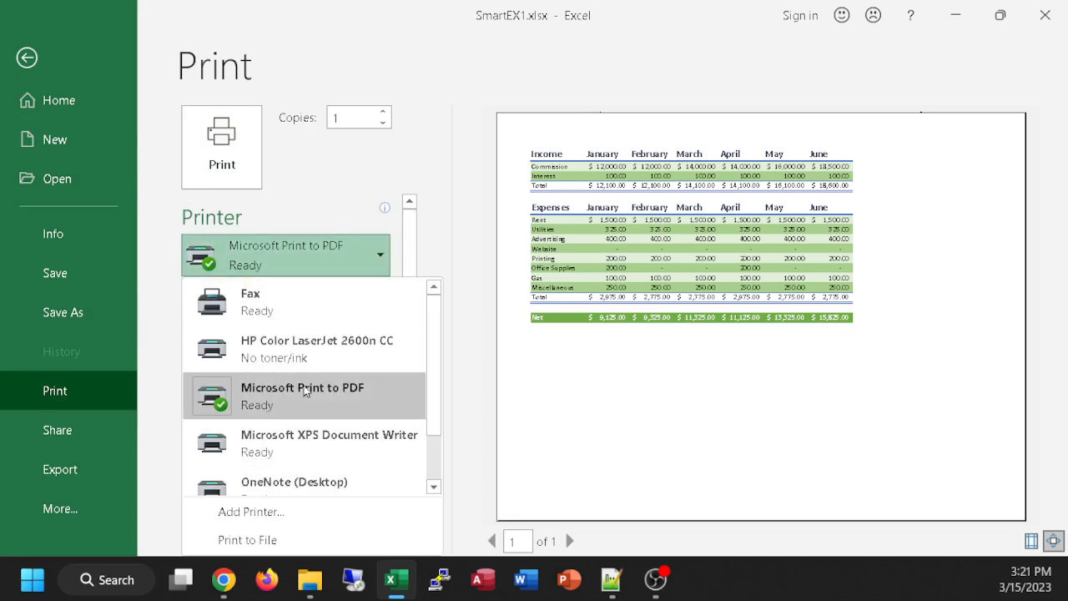
{"action": "scroll", "coordinate": [350, 413], "scroll_direction": "down", "scroll_amount": 2}
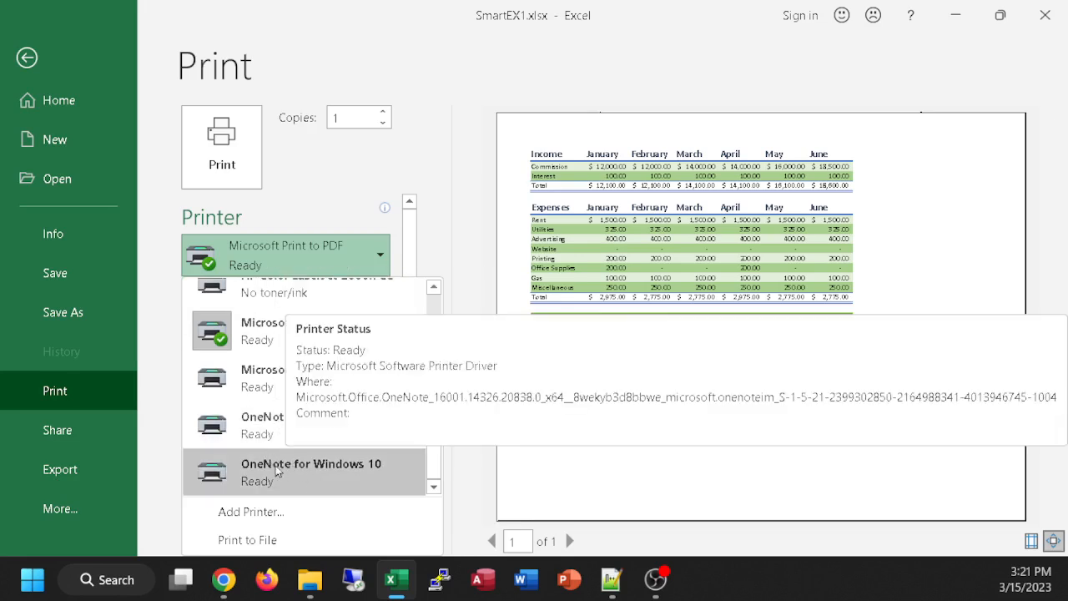
{"action": "left_click_drag", "start_coordinate": [433, 392], "coordinate": [420, 347]}
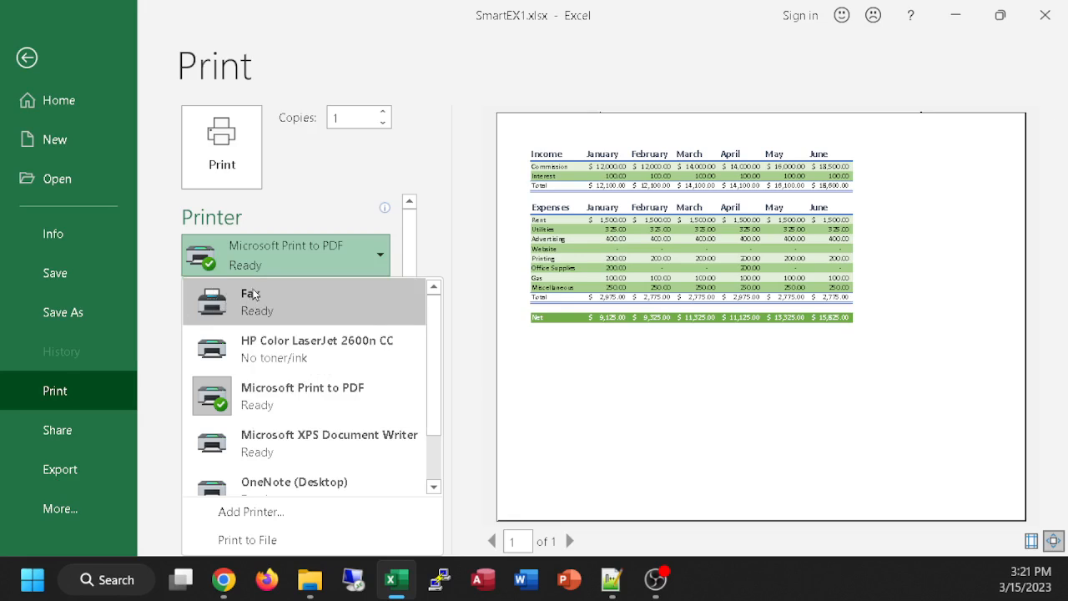
{"action": "left_click", "coordinate": [350, 248]}
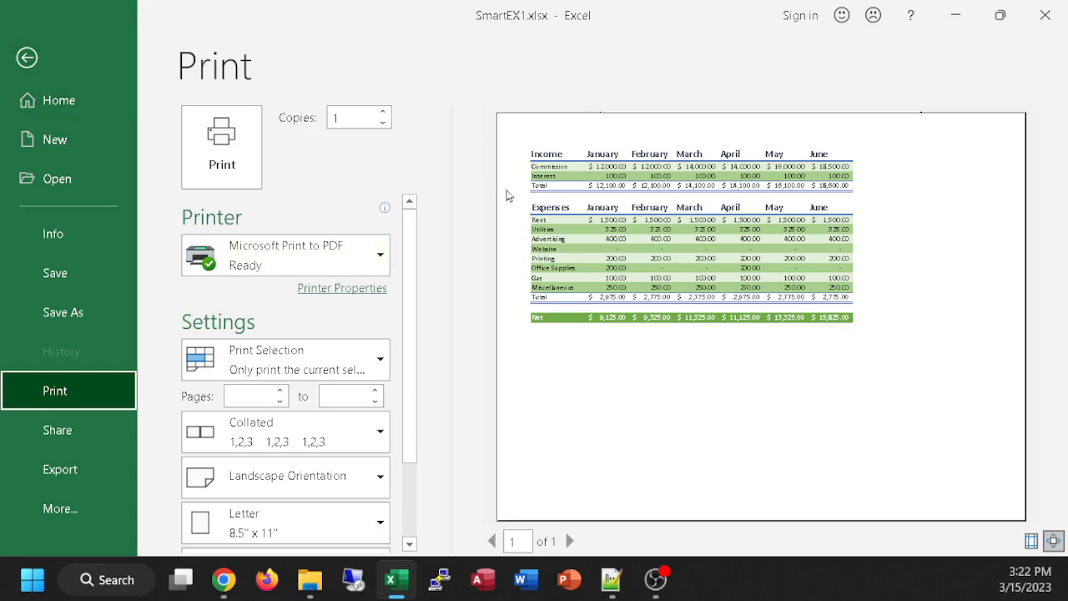
{"action": "left_click_drag", "start_coordinate": [407, 345], "coordinate": [409, 302]}
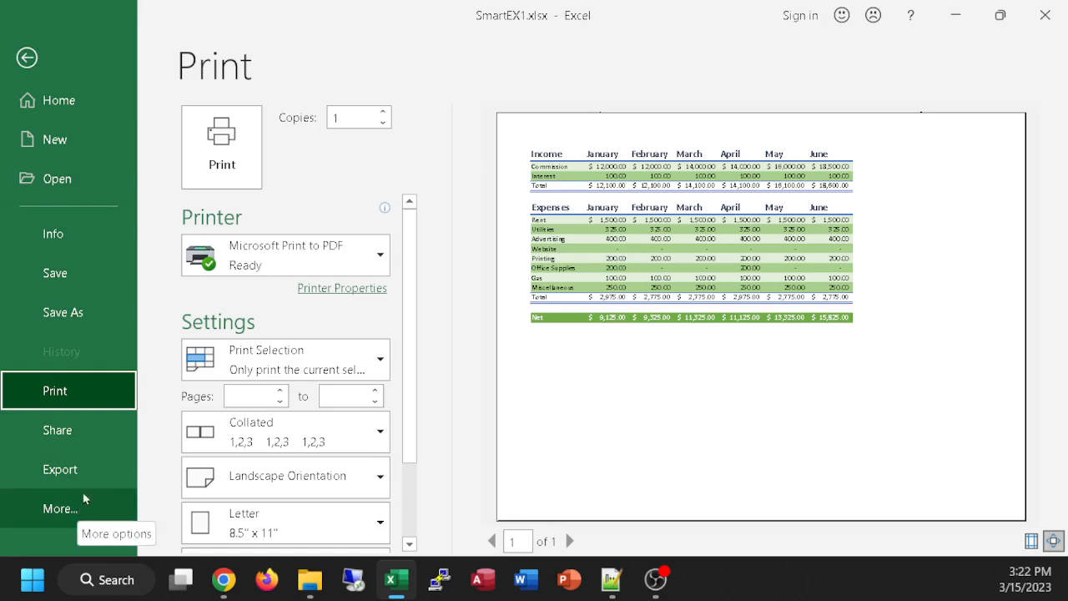
Step: Review the workbook's document properties and set its Title to "cs101 Spring 23 ex1"
{"action": "left_click", "coordinate": [74, 234]}
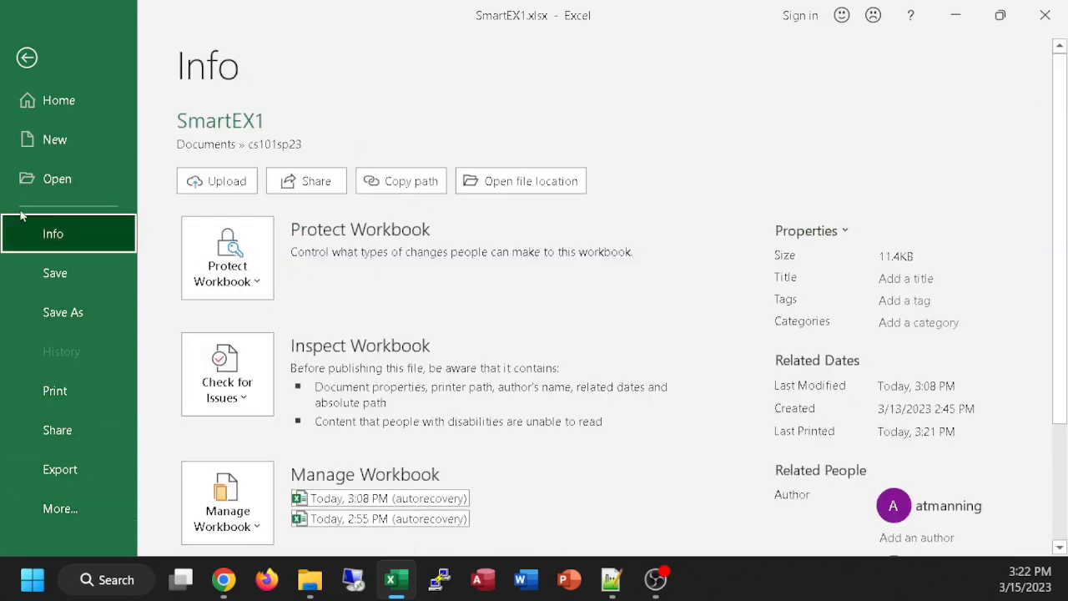
{"action": "scroll", "coordinate": [544, 371], "scroll_direction": "down", "scroll_amount": 2}
{"action": "scroll", "coordinate": [734, 434], "scroll_direction": "down", "scroll_amount": 1}
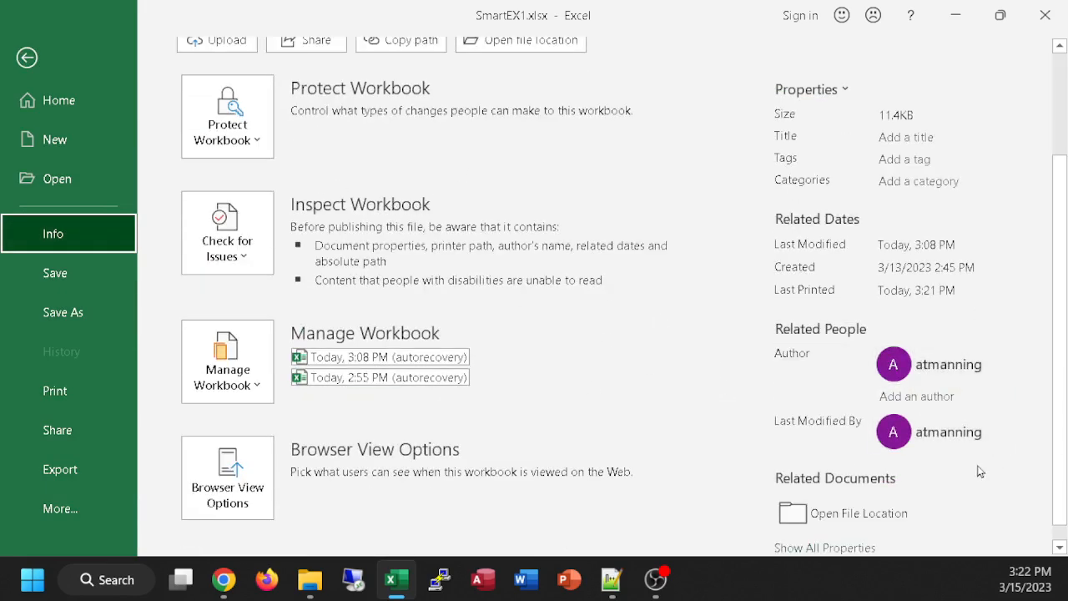
{"action": "scroll", "coordinate": [904, 480], "scroll_direction": "up", "scroll_amount": 2}
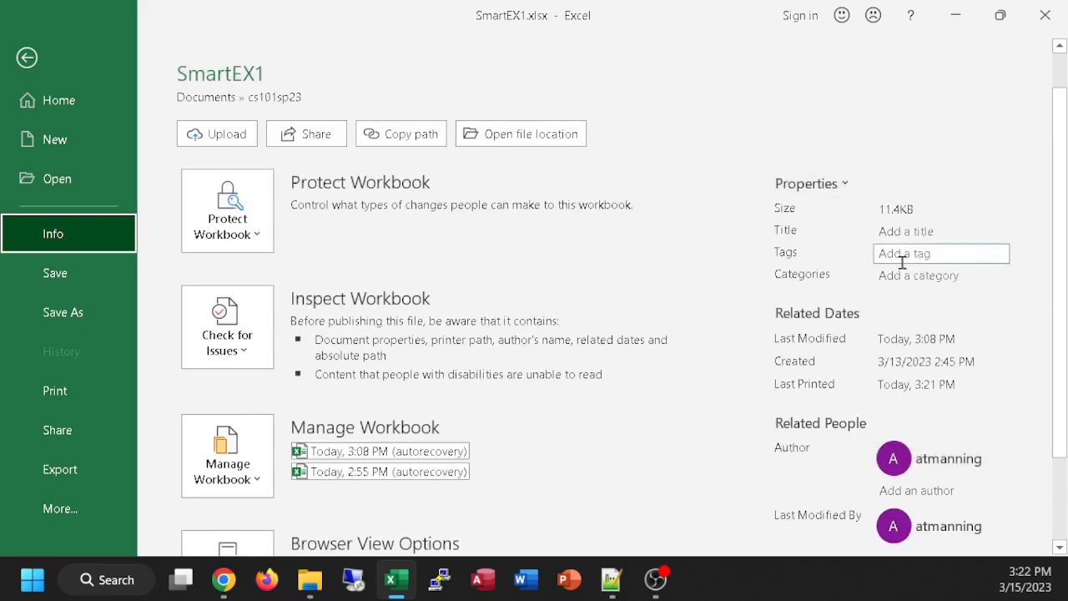
{"action": "left_click", "coordinate": [916, 235]}
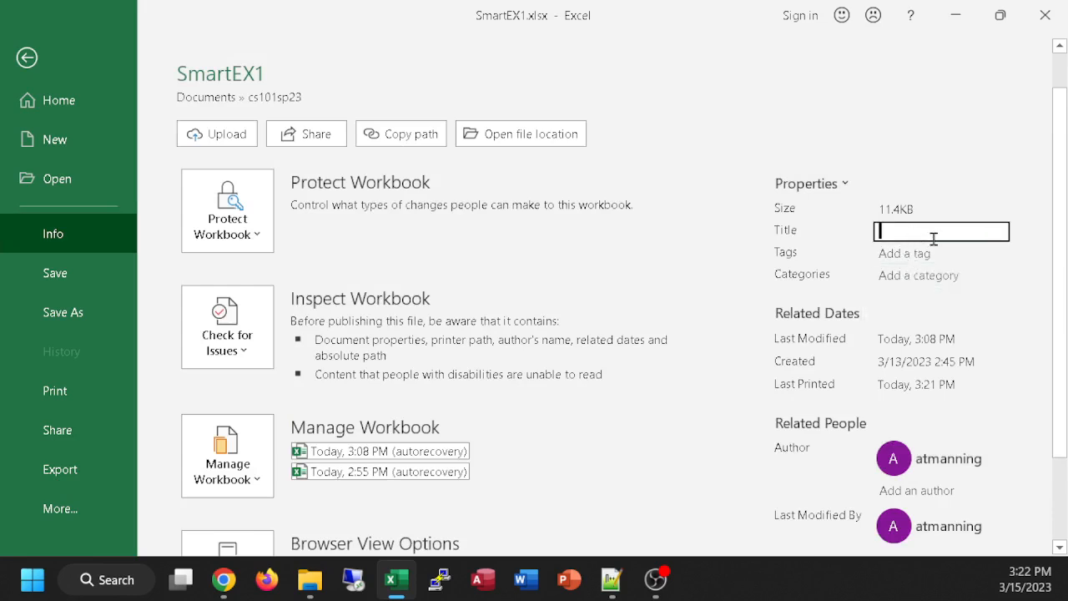
{"action": "type", "text": "cs101 Spring 23 ex1"}
{"action": "key", "text": "Return"}
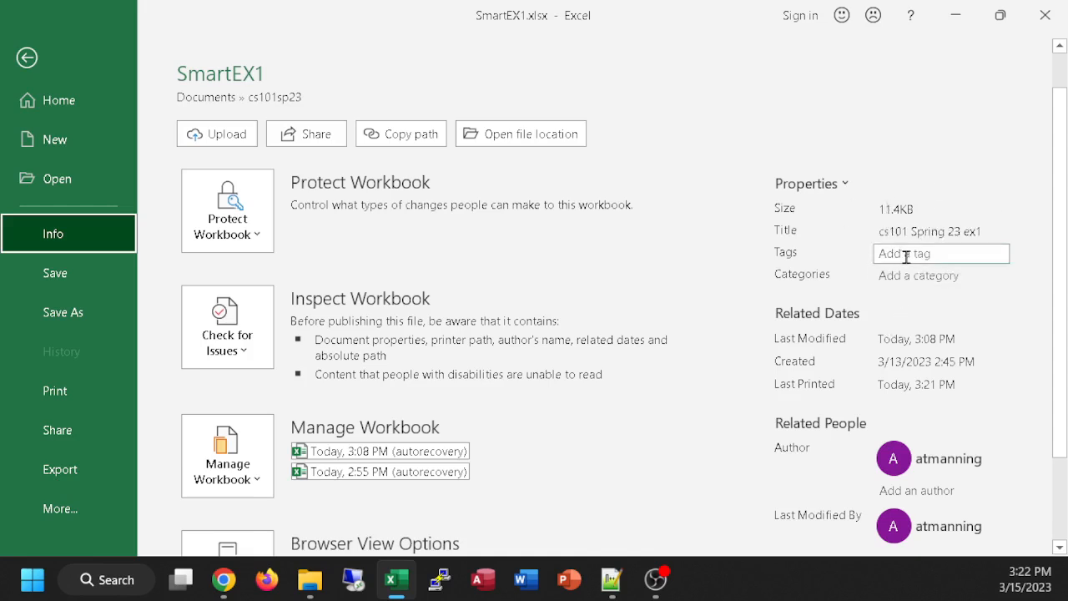
Step: Look at the Tags and Categories properties, leaving both blank, and return to the worksheet at cell J11
{"action": "left_click", "coordinate": [918, 280]}
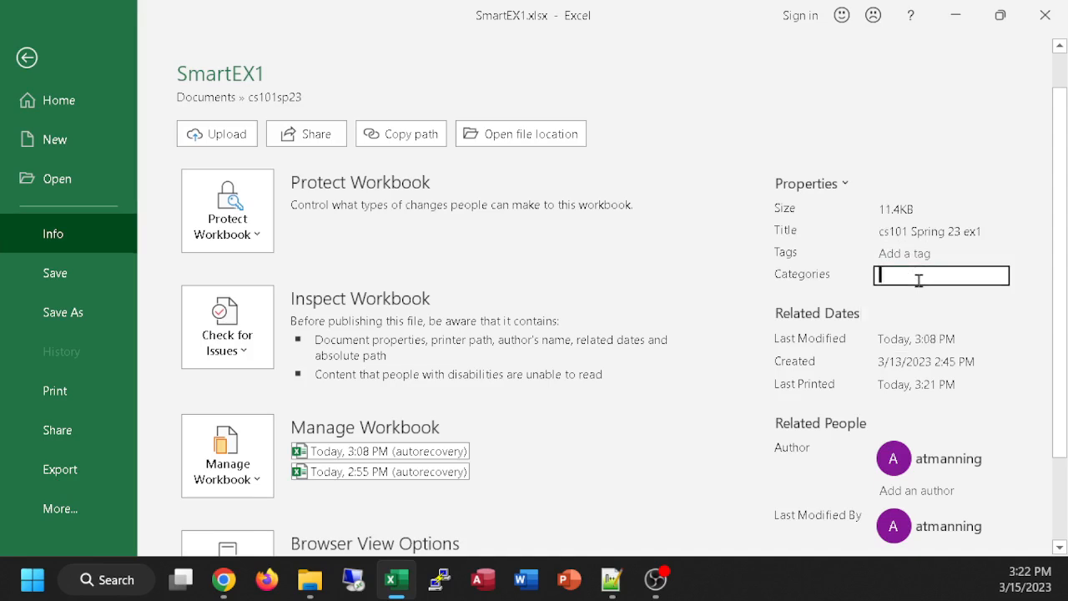
{"action": "left_click", "coordinate": [910, 255]}
{"action": "left_click", "coordinate": [910, 273]}
{"action": "left_click", "coordinate": [908, 254]}
{"action": "left_click", "coordinate": [942, 273]}
{"action": "left_click", "coordinate": [37, 61]}
{"action": "left_click", "coordinate": [734, 425]}
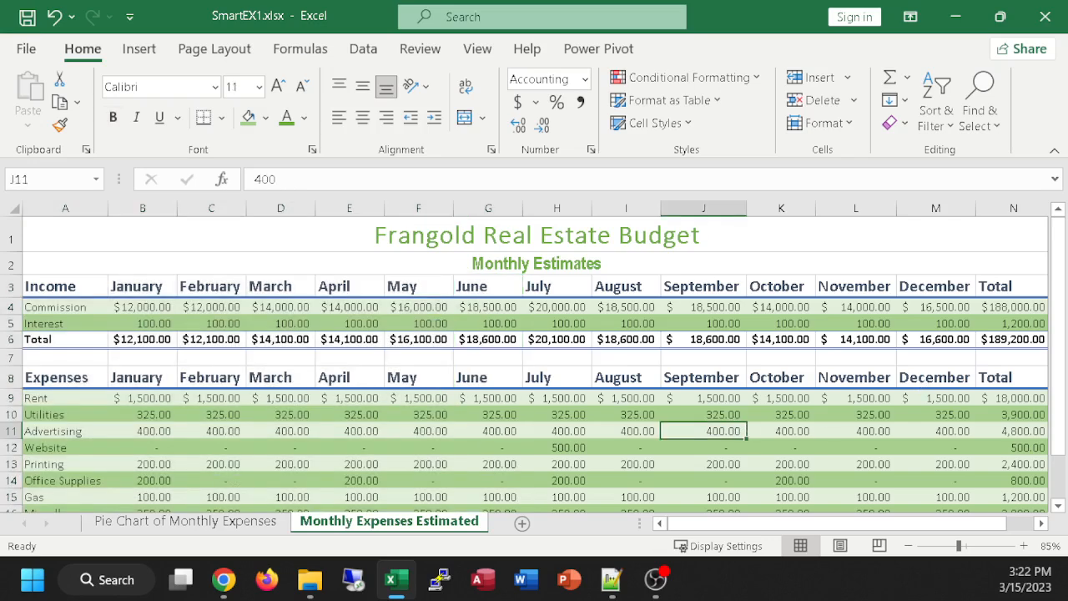
Step: Apply the Comma Style number format to the Interest row from January through Total, B5:N5
{"action": "left_click", "coordinate": [224, 579]}
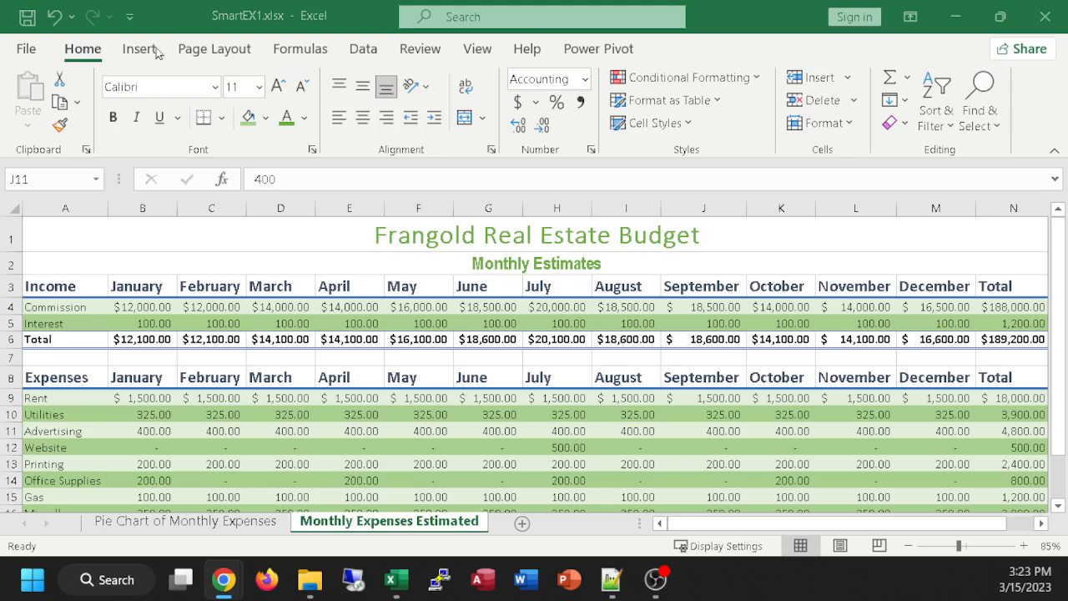
{"action": "scroll", "coordinate": [525, 379], "scroll_direction": "down", "scroll_amount": 2}
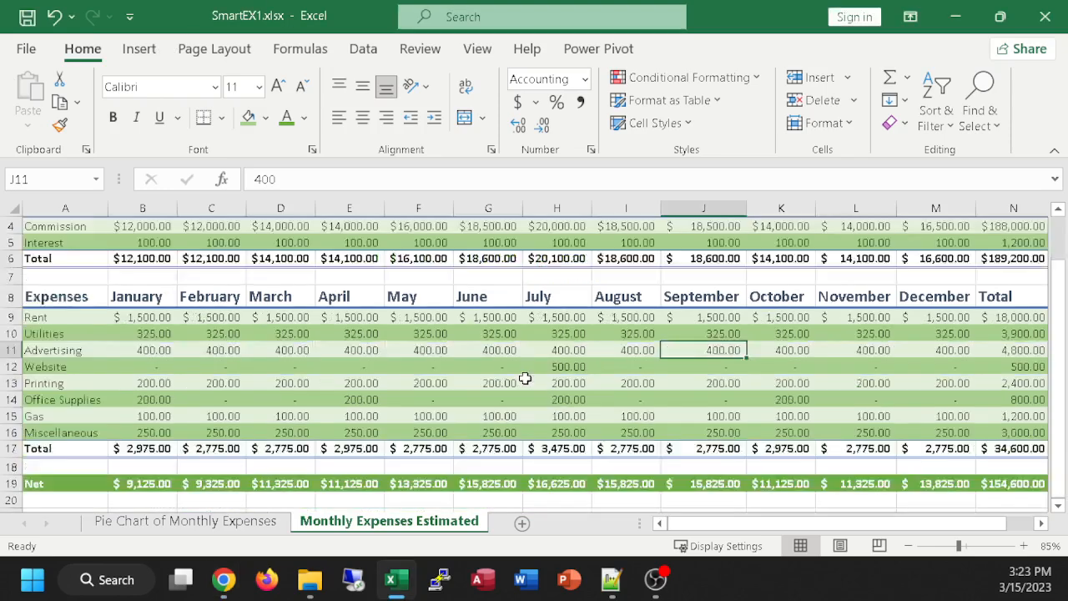
{"action": "scroll", "coordinate": [525, 379], "scroll_direction": "down", "scroll_amount": 1}
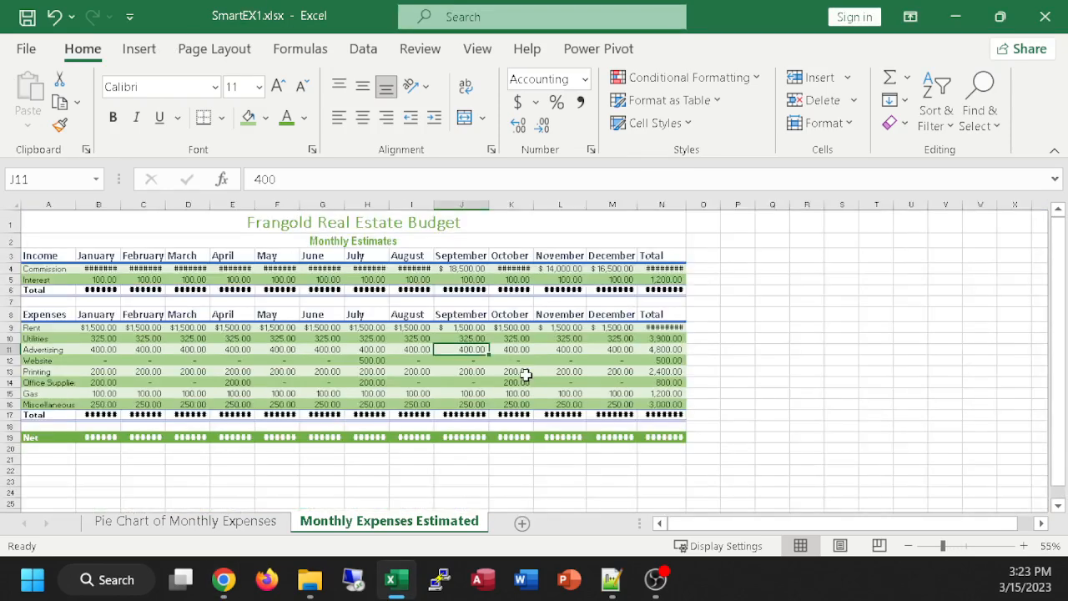
{"action": "scroll", "coordinate": [525, 375], "scroll_direction": "up", "scroll_amount": 3}
{"action": "scroll", "coordinate": [525, 375], "scroll_direction": "down", "scroll_amount": 3}
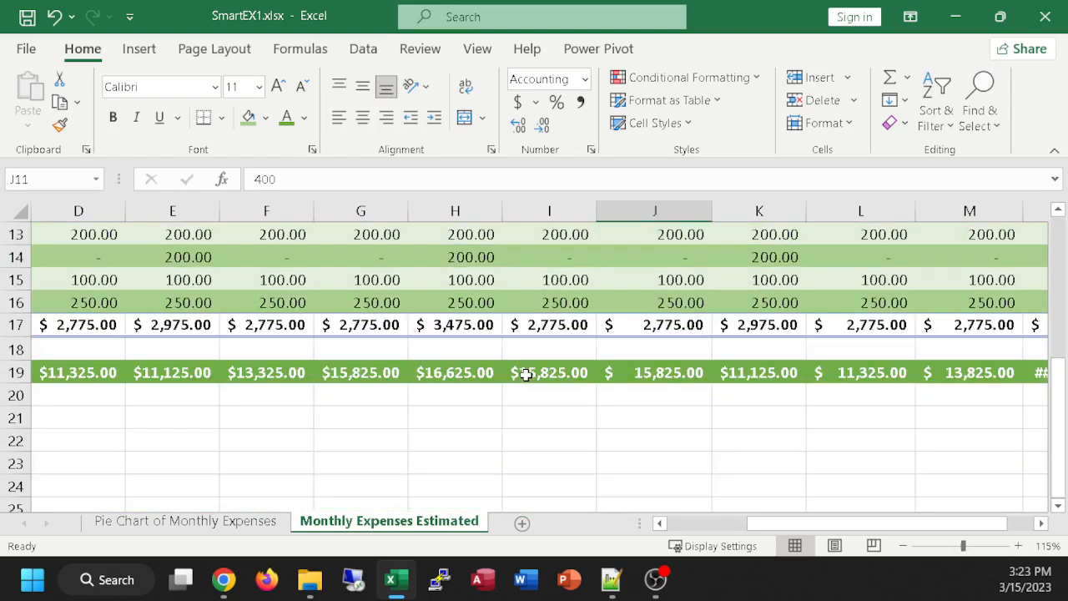
{"action": "left_click_drag", "start_coordinate": [759, 524], "coordinate": [596, 509]}
{"action": "scroll", "coordinate": [296, 347], "scroll_direction": "up", "scroll_amount": 4}
{"action": "scroll", "coordinate": [286, 341], "scroll_direction": "down", "scroll_amount": 1}
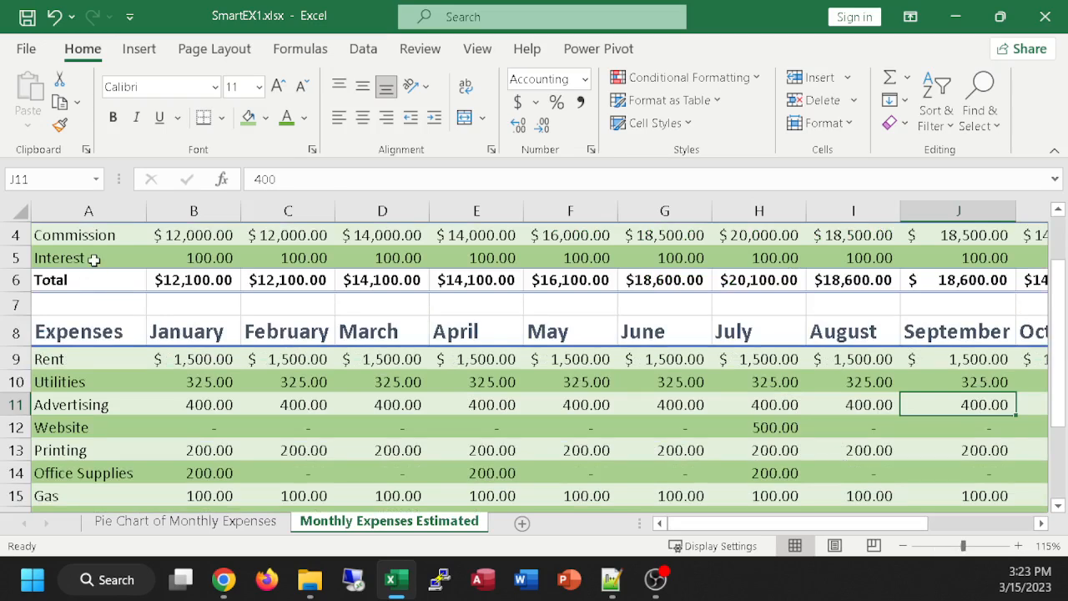
{"action": "left_click", "coordinate": [184, 255]}
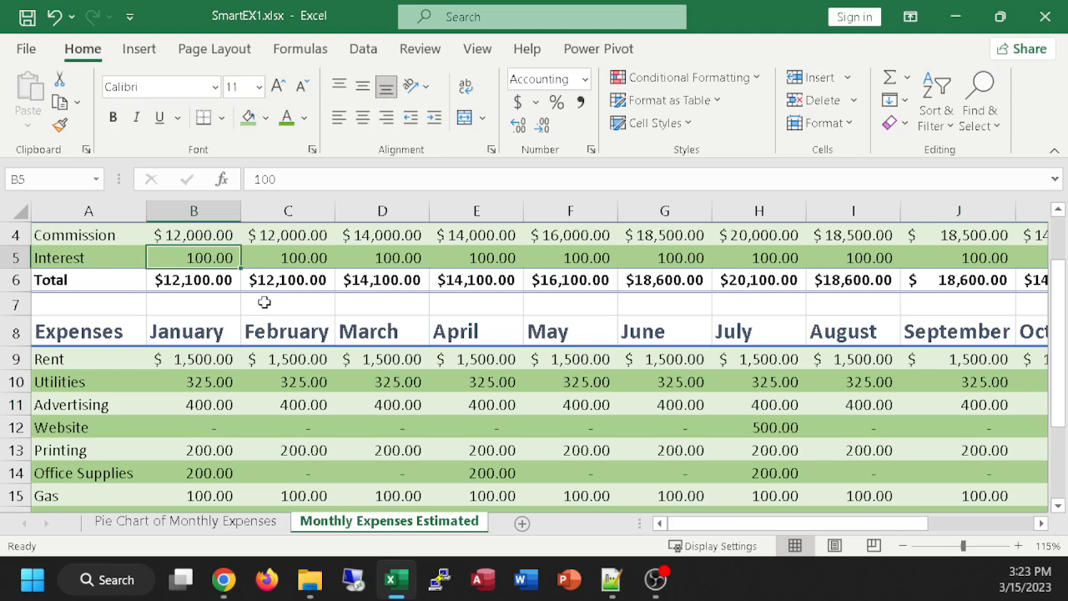
{"action": "left_click_drag", "start_coordinate": [188, 255], "coordinate": [868, 257]}
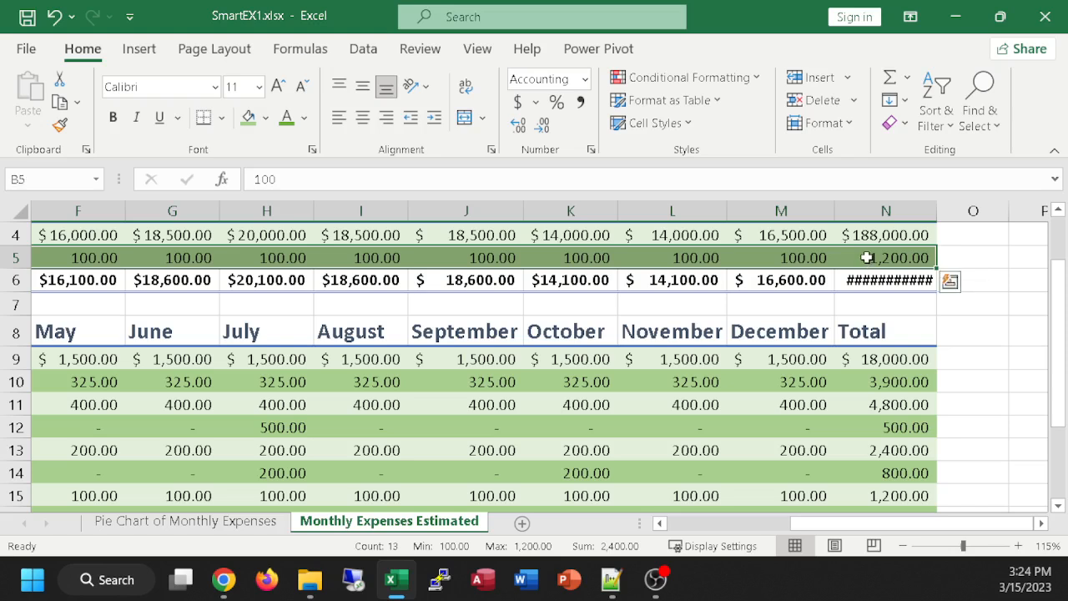
{"action": "left_click", "coordinate": [581, 104]}
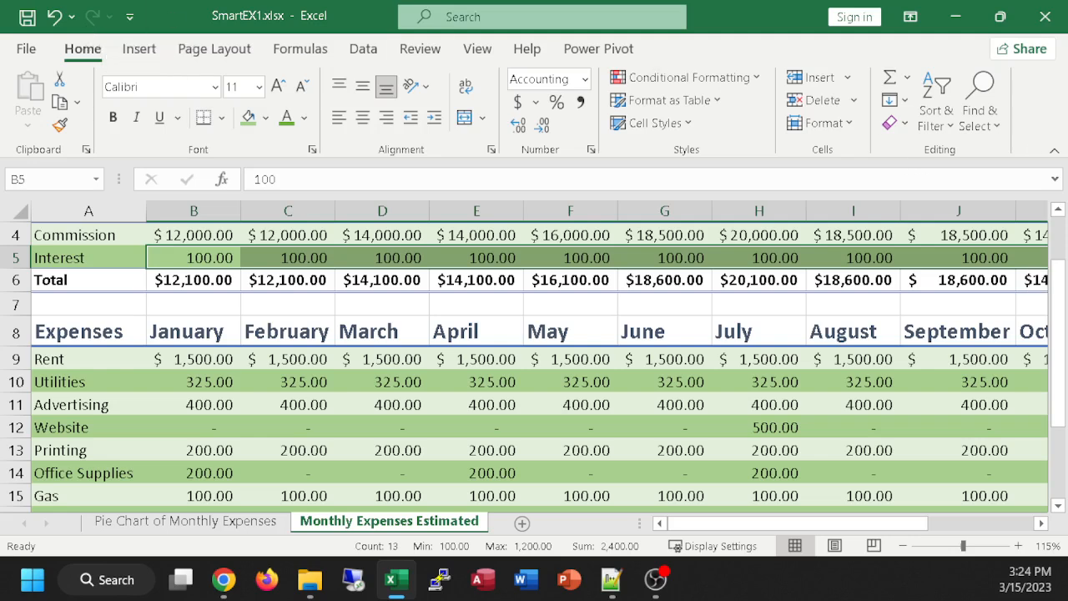
{"action": "left_click", "coordinate": [223, 578]}
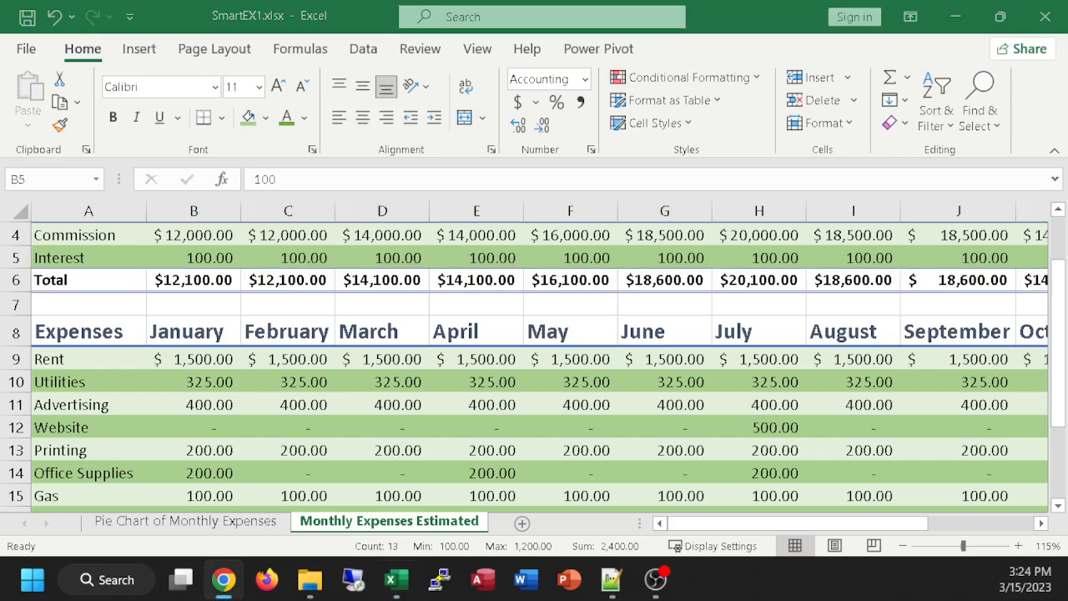
{"action": "key", "text": "alt+Tab"}
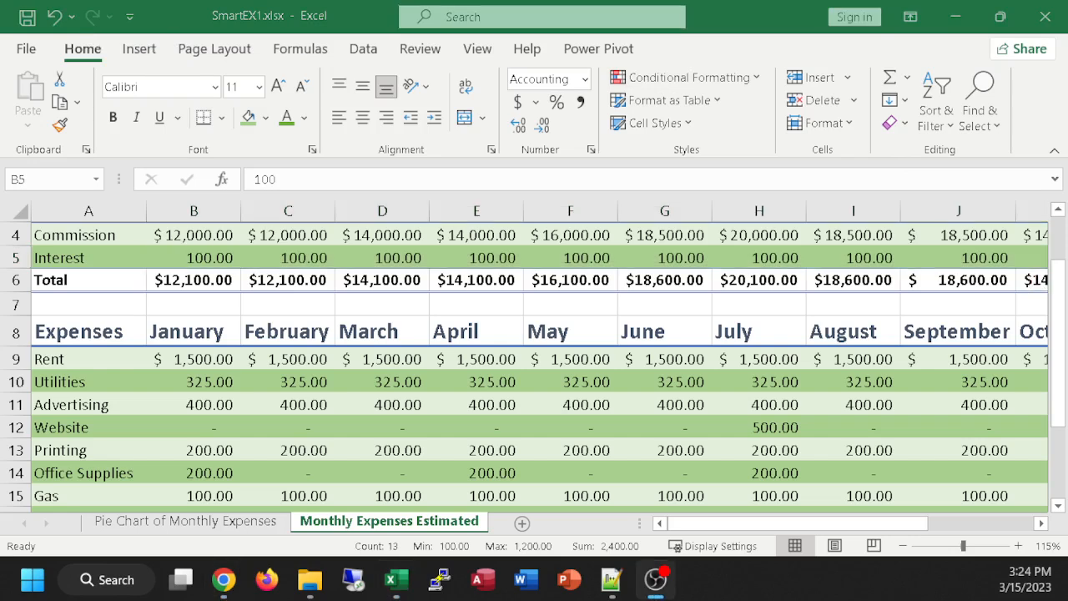